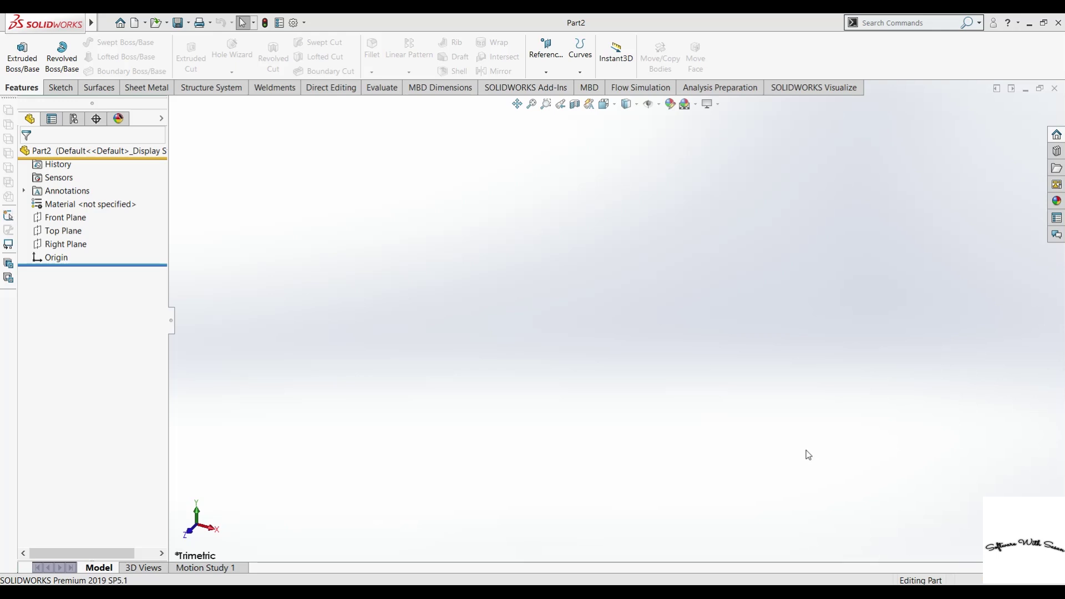
Set the part units to MMGS and view the Top Plane normal to
{"action": "left_click", "coordinate": [964, 582]}
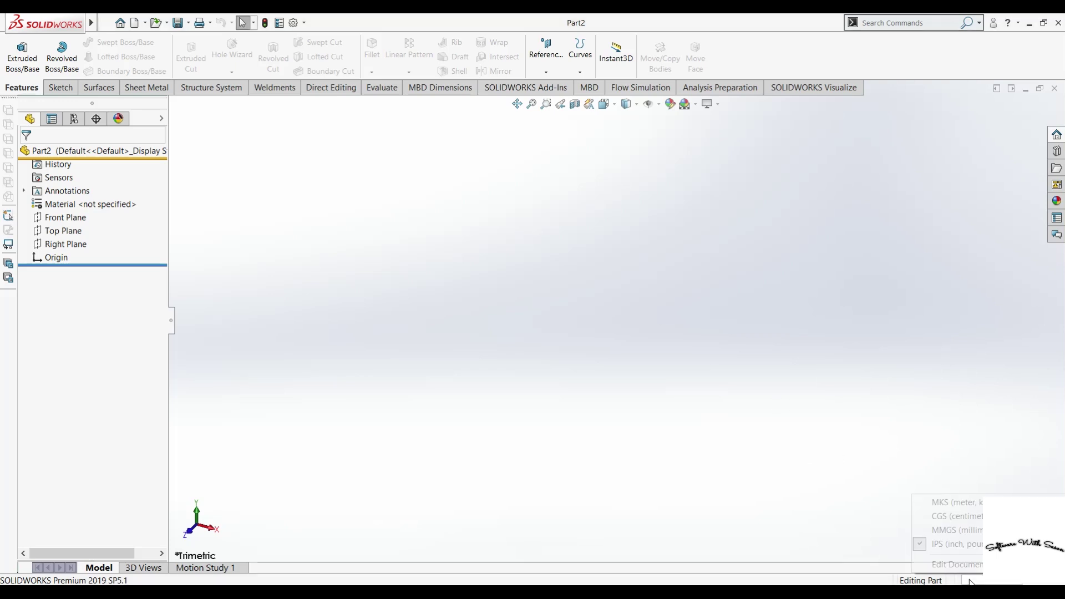
{"action": "left_click", "coordinate": [913, 528]}
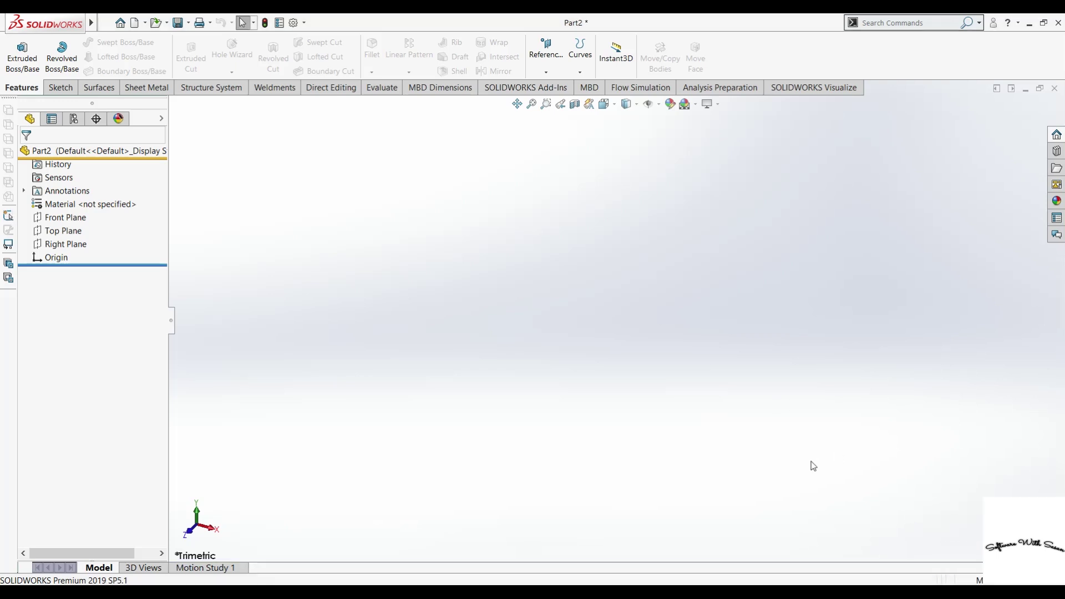
{"action": "left_click", "coordinate": [61, 230]}
{"action": "left_click", "coordinate": [121, 221]}
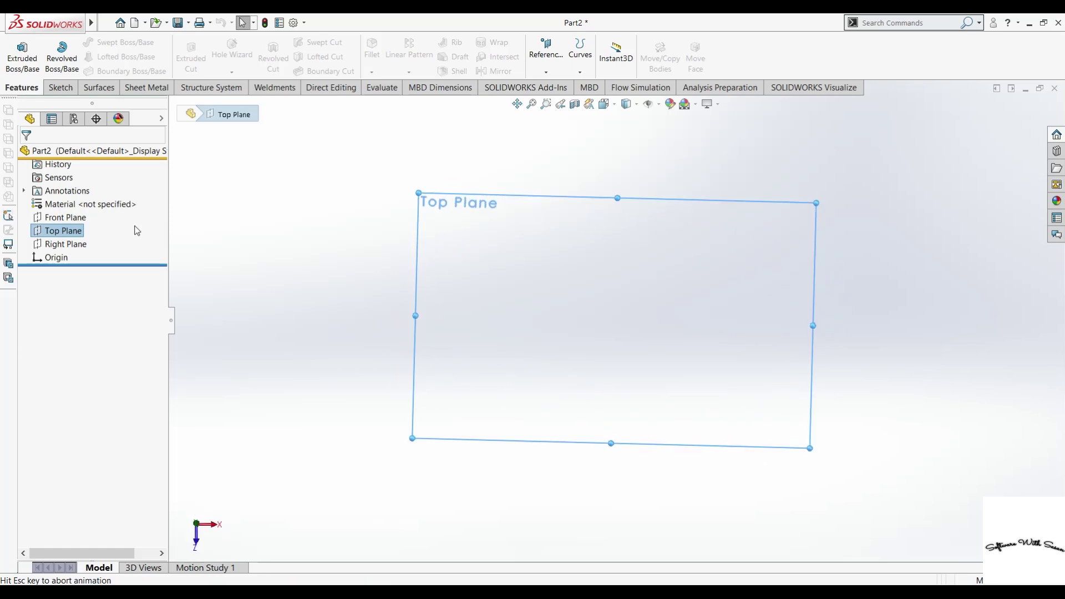
Raise both shaded and wireframe Image Quality resolutions to the highest setting
{"action": "left_click", "coordinate": [293, 23]}
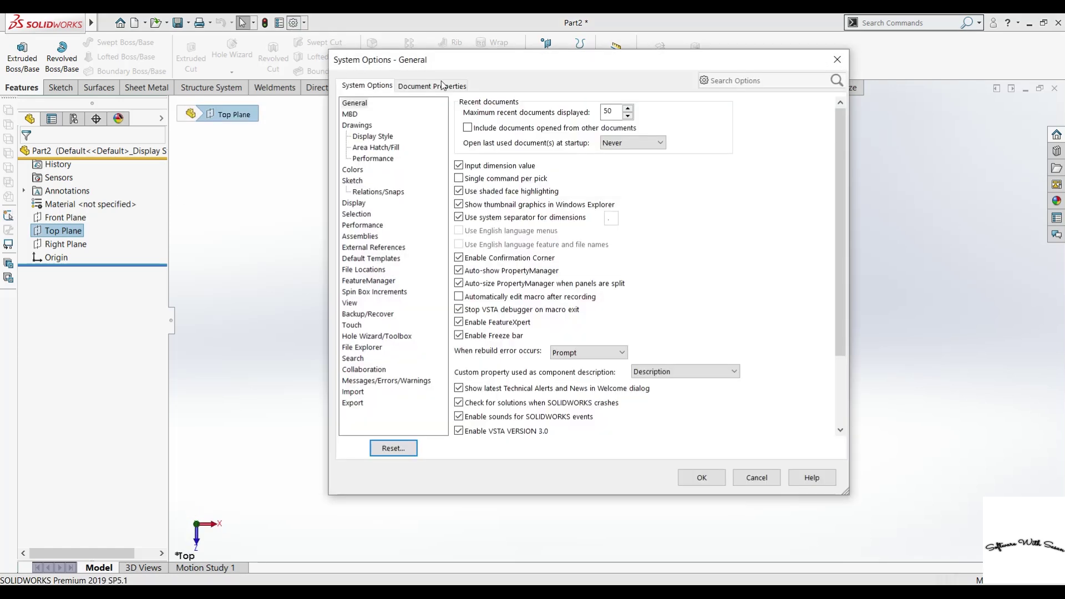
{"action": "left_click", "coordinate": [442, 85]}
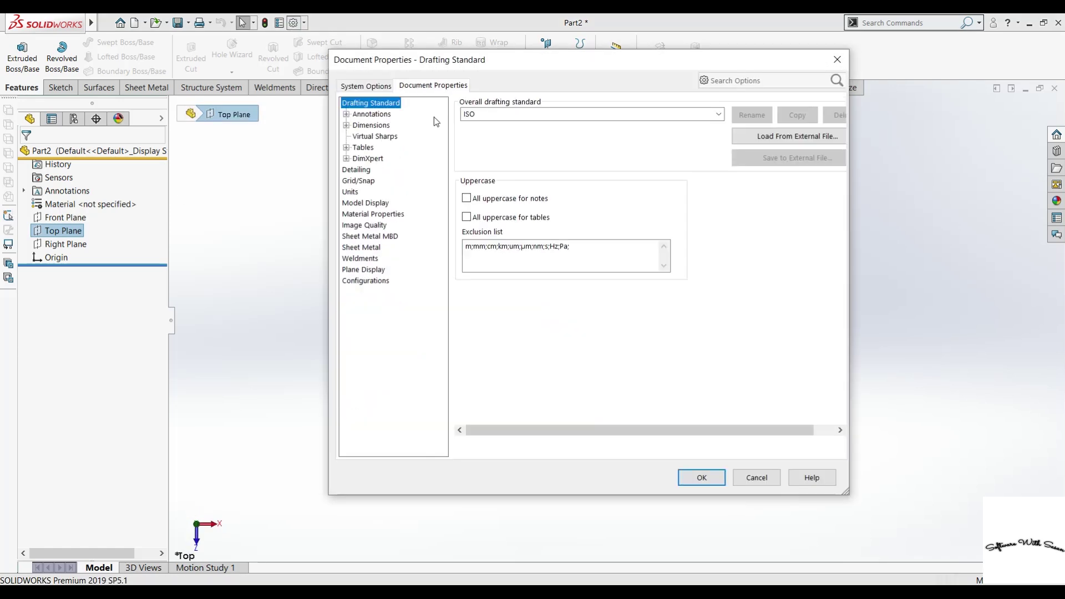
{"action": "left_click", "coordinate": [382, 226]}
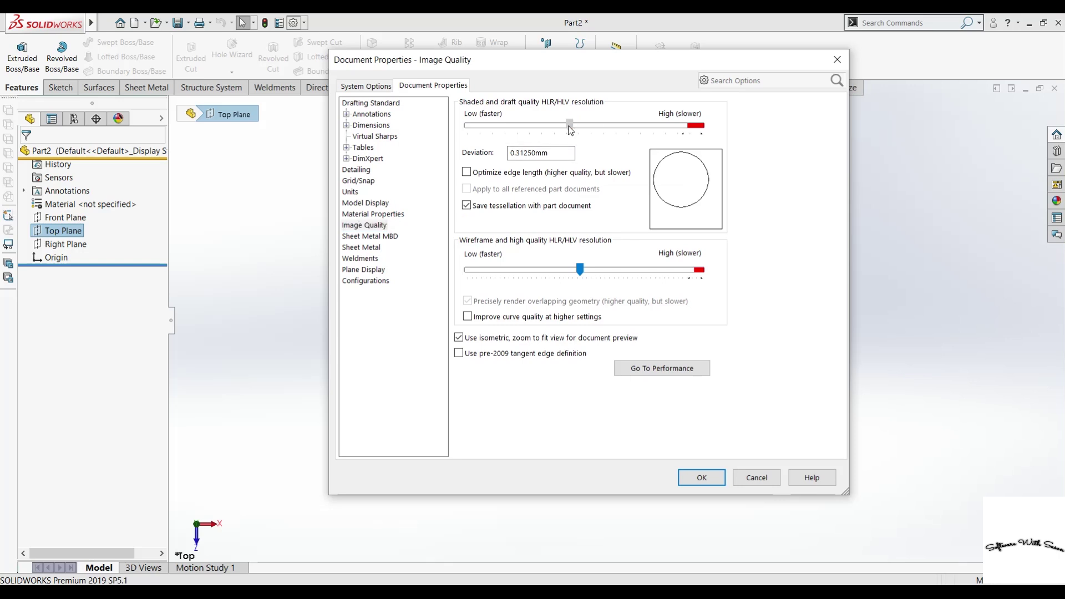
{"action": "left_click_drag", "start_coordinate": [572, 125], "coordinate": [783, 139]}
{"action": "left_click", "coordinate": [577, 271]}
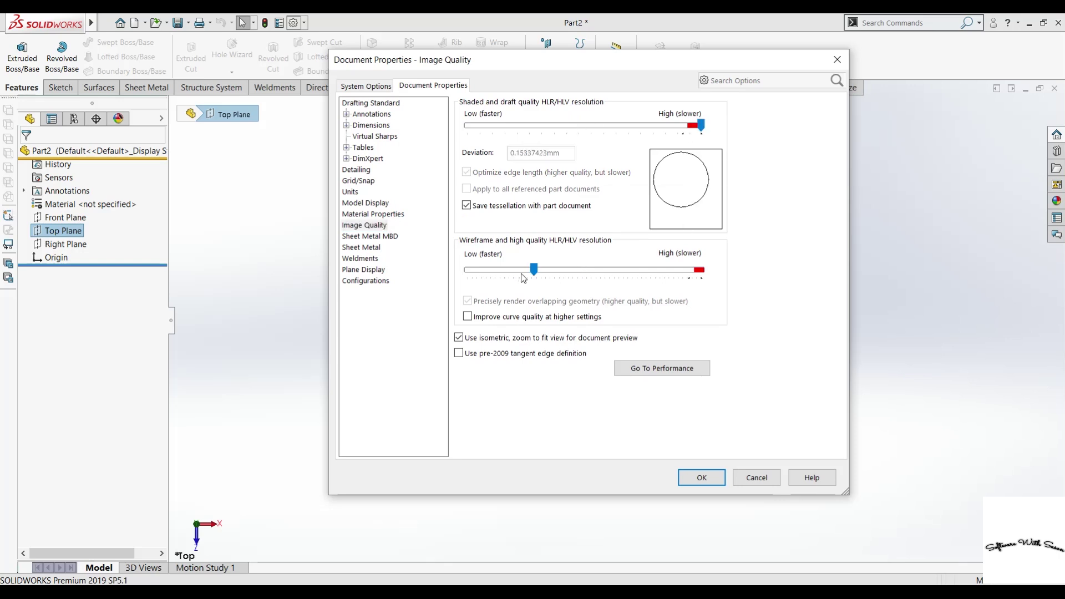
{"action": "left_click_drag", "start_coordinate": [534, 270], "coordinate": [746, 271]}
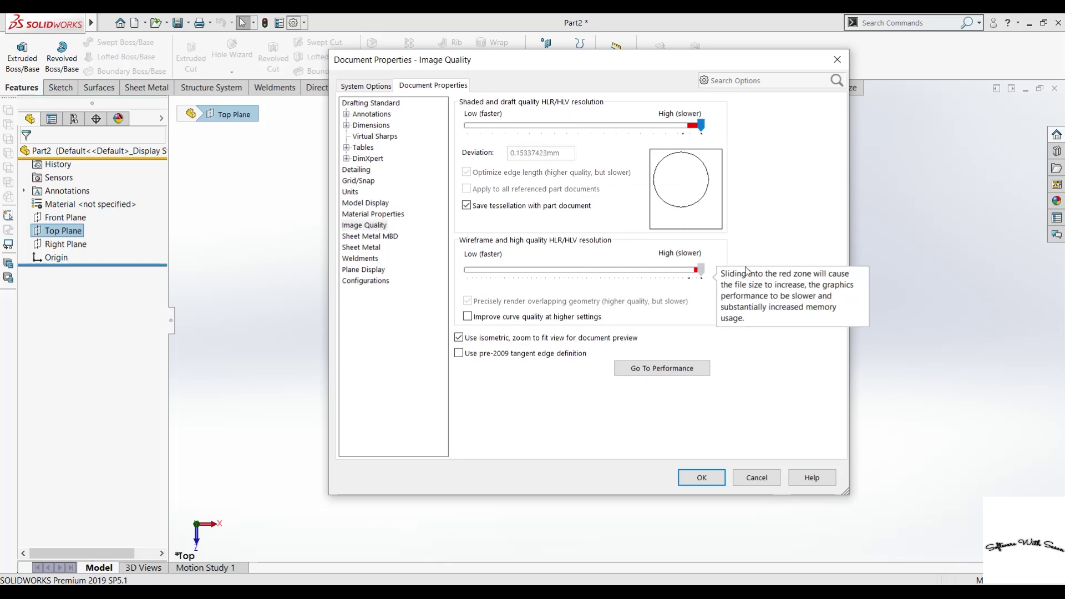
{"action": "left_click", "coordinate": [697, 485]}
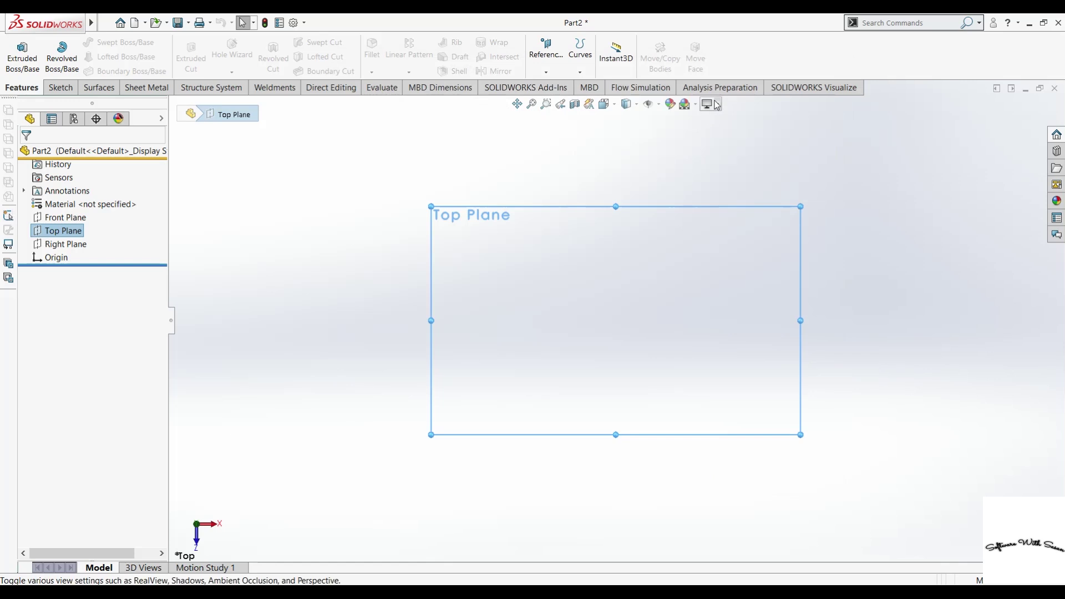
{"action": "left_click", "coordinate": [695, 104]}
Apply the Plain White background scene and select the Top Plane for sketching
{"action": "left_click", "coordinate": [706, 134]}
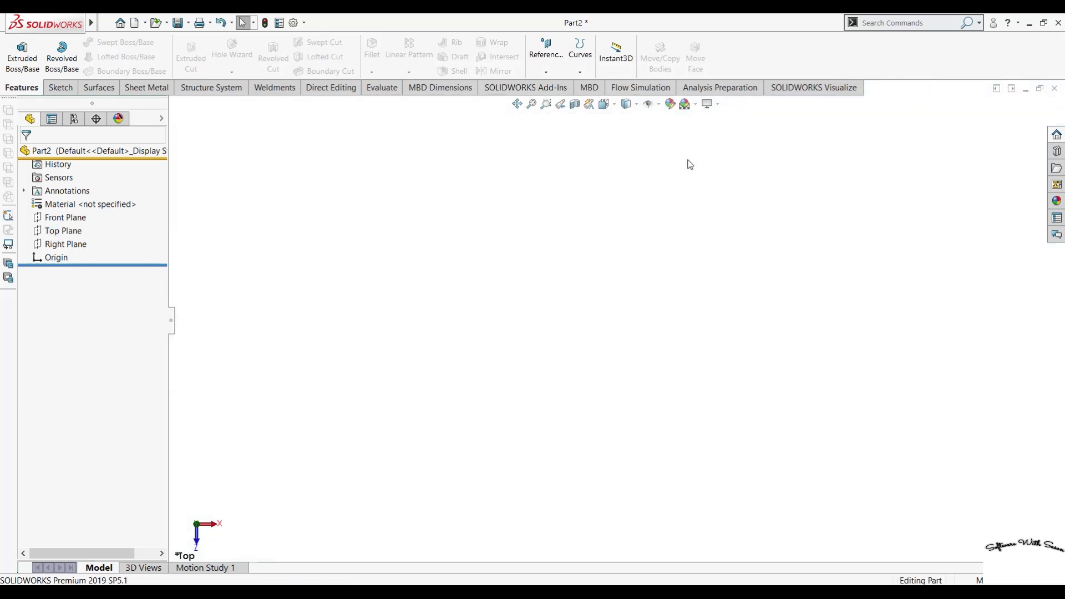
{"action": "left_click", "coordinate": [55, 232]}
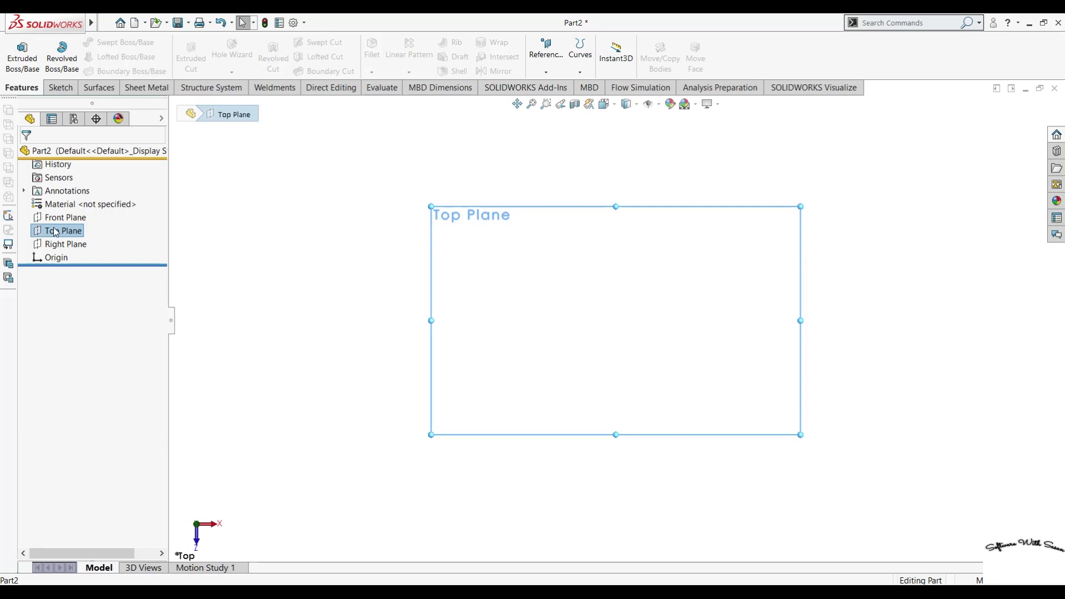
{"action": "left_click", "coordinate": [540, 335]}
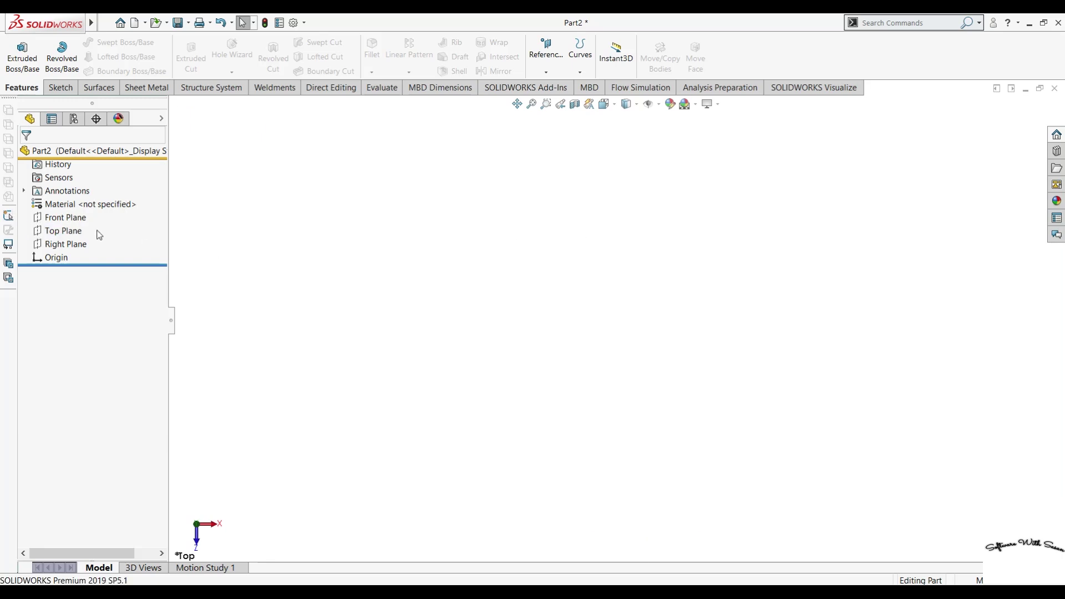
{"action": "left_click", "coordinate": [64, 231]}
{"action": "left_click", "coordinate": [58, 89]}
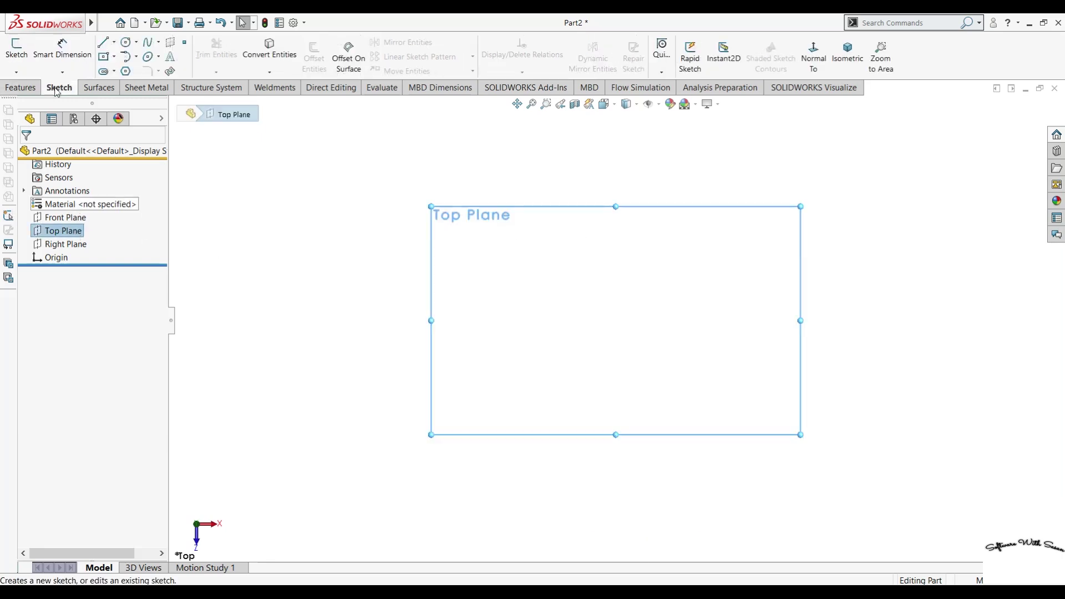
Sketch a 100 × 100 mm center rectangle at the origin
{"action": "left_click", "coordinate": [106, 57]}
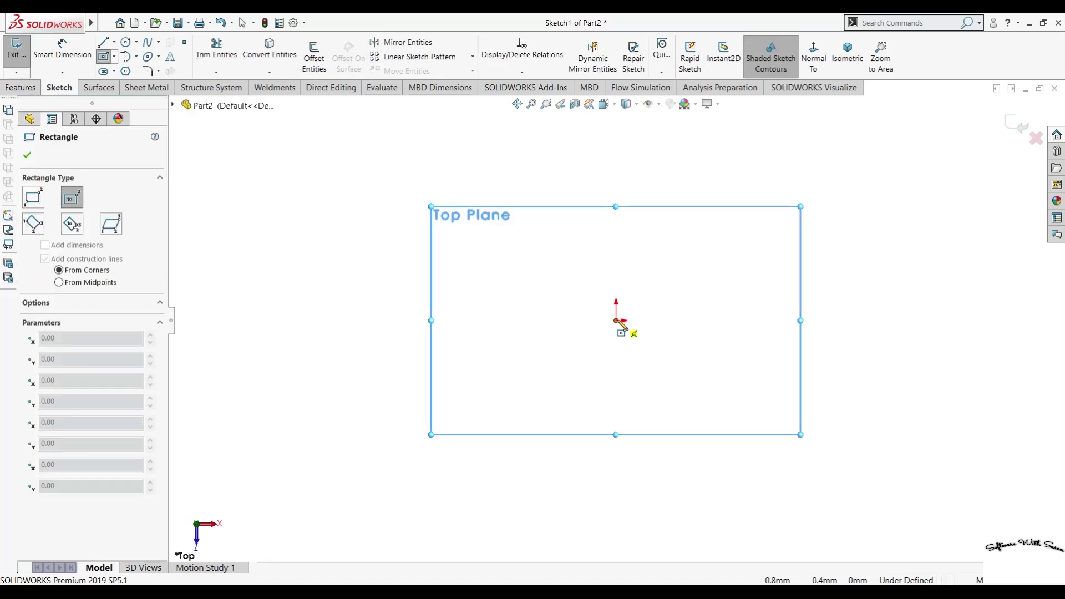
{"action": "left_click", "coordinate": [616, 320]}
{"action": "type", "text": "100"}
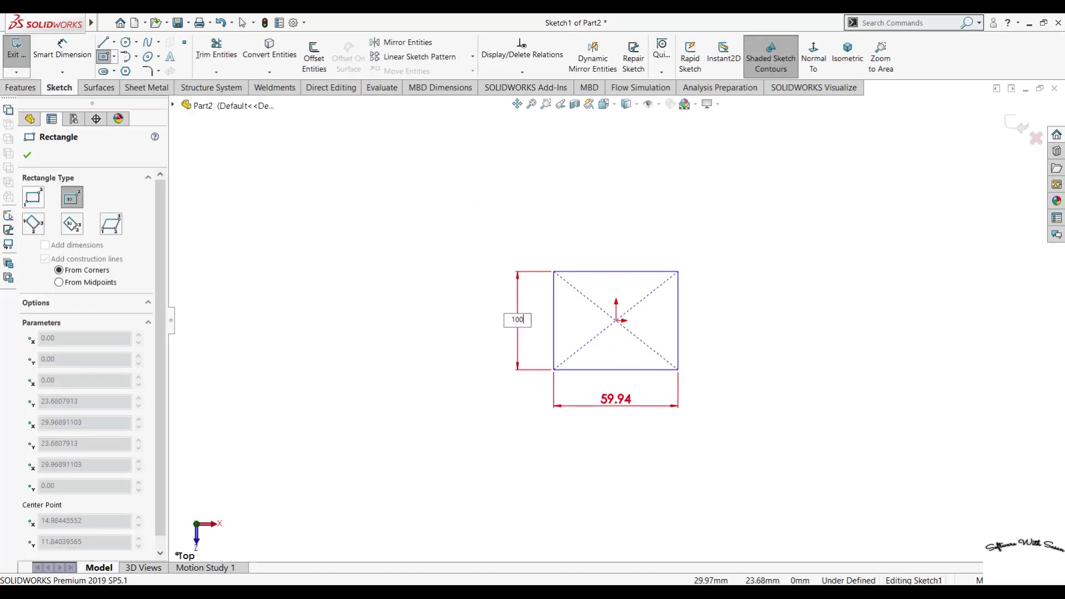
{"action": "key", "text": "Tab"}
{"action": "type", "text": "1"}
{"action": "key", "text": "Return"}
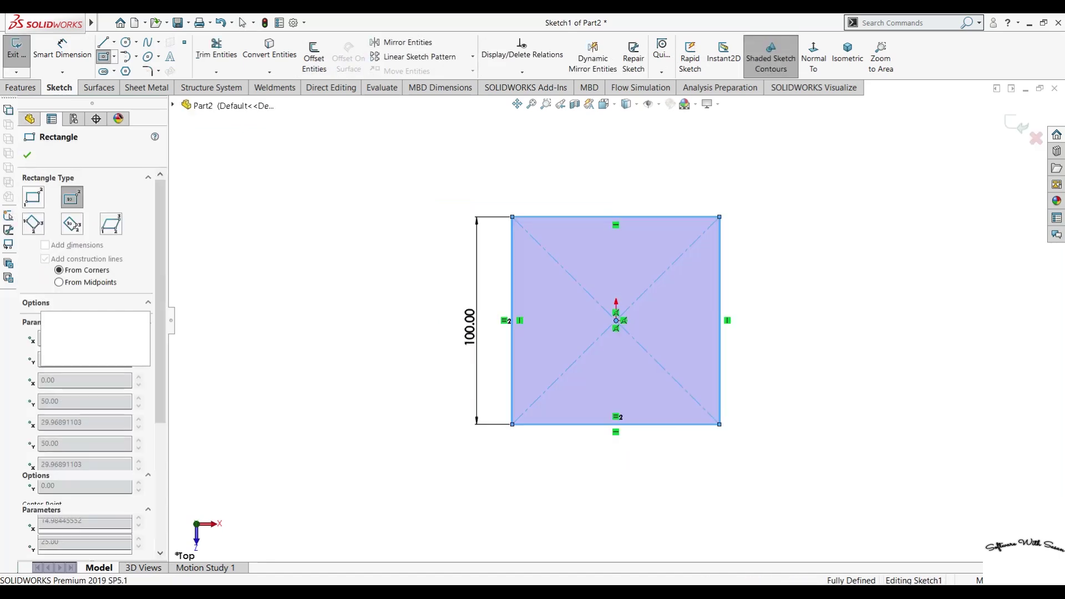
Add a half-circle tangent arc across the right corners, trim the right edge, and view isometric
{"action": "left_click", "coordinate": [129, 58]}
{"action": "left_click", "coordinate": [719, 217]}
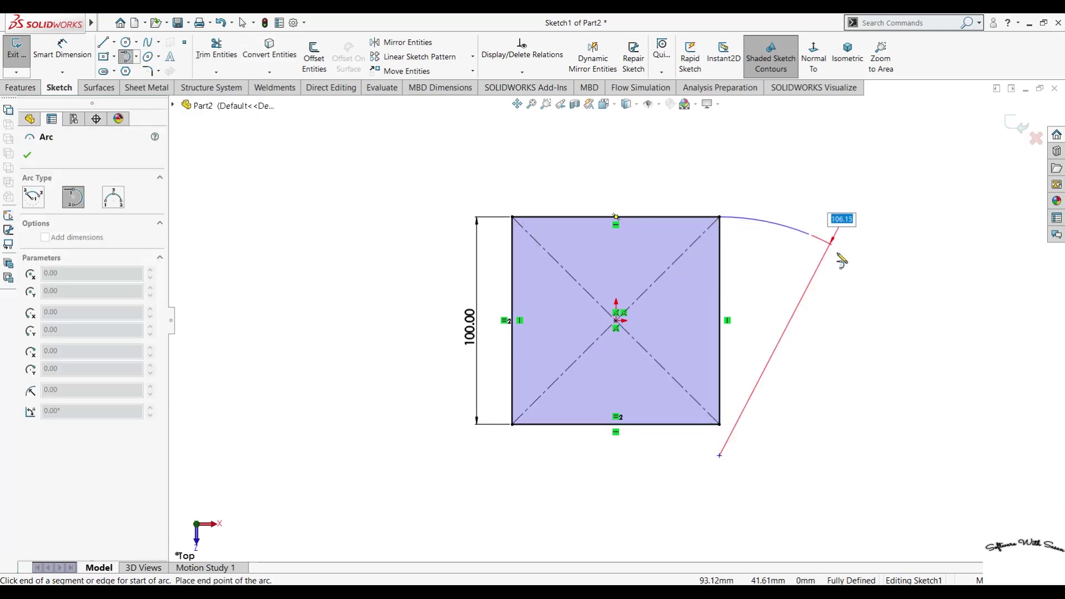
{"action": "left_click", "coordinate": [720, 425]}
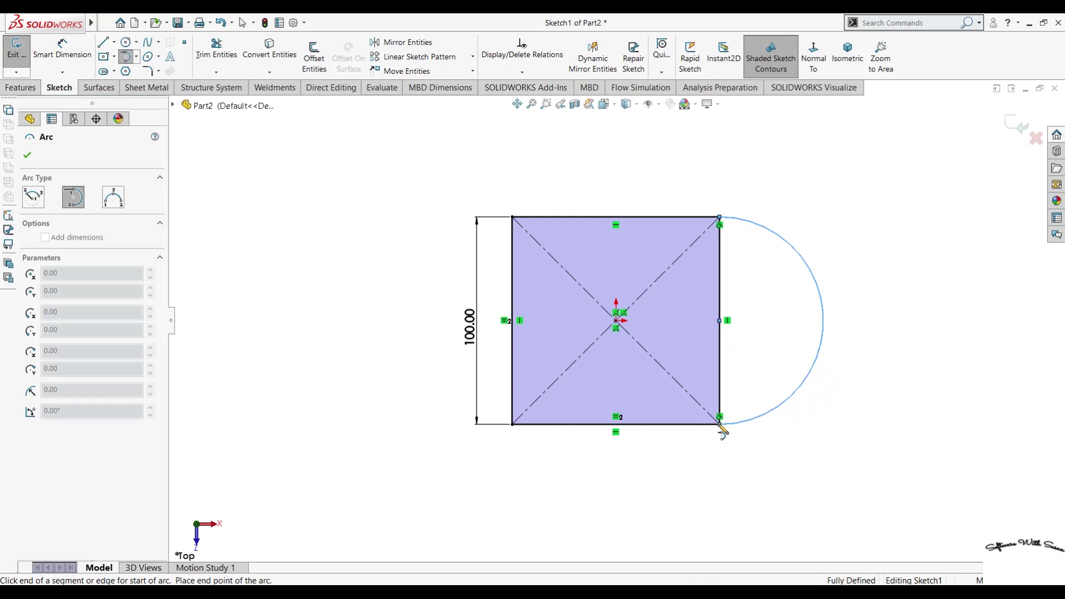
{"action": "left_click", "coordinate": [224, 51]}
{"action": "left_click_drag", "start_coordinate": [677, 298], "coordinate": [762, 308]}
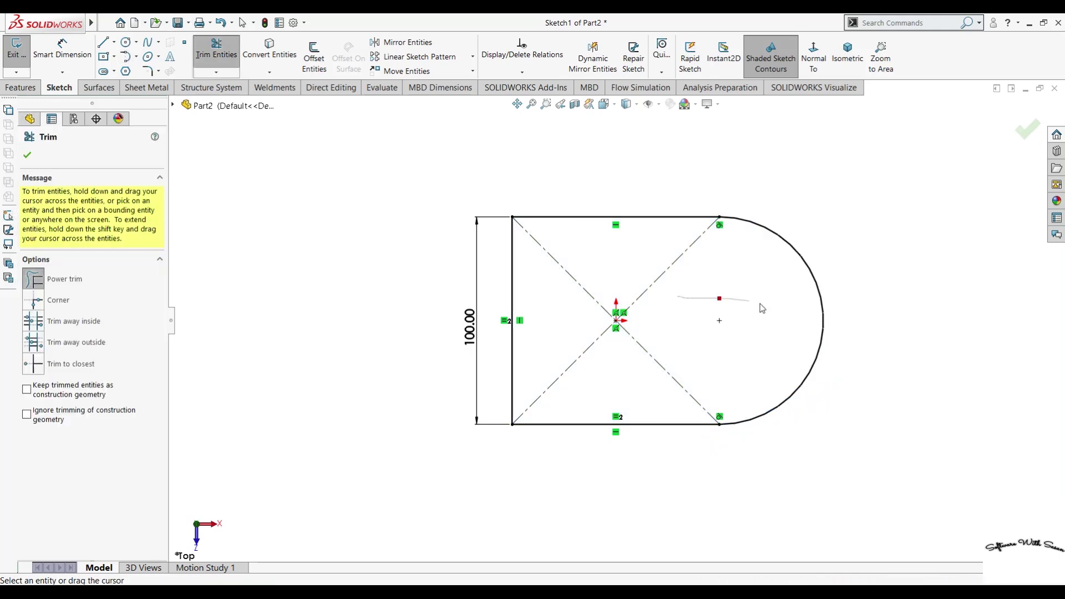
{"action": "key", "text": "ctrl+7"}
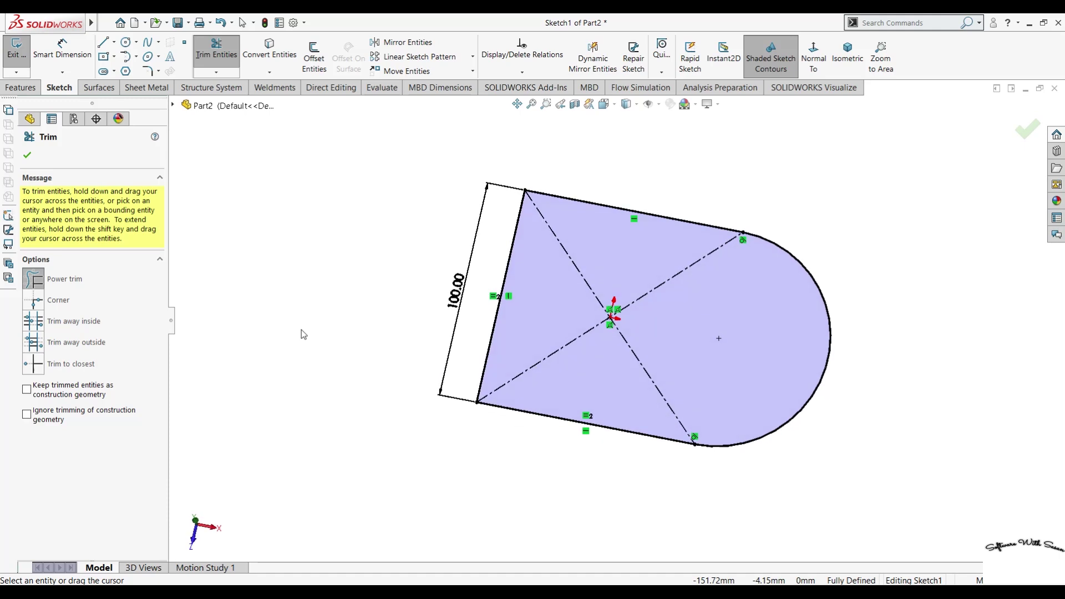
{"action": "left_click", "coordinate": [26, 156]}
{"action": "left_click", "coordinate": [21, 88]}
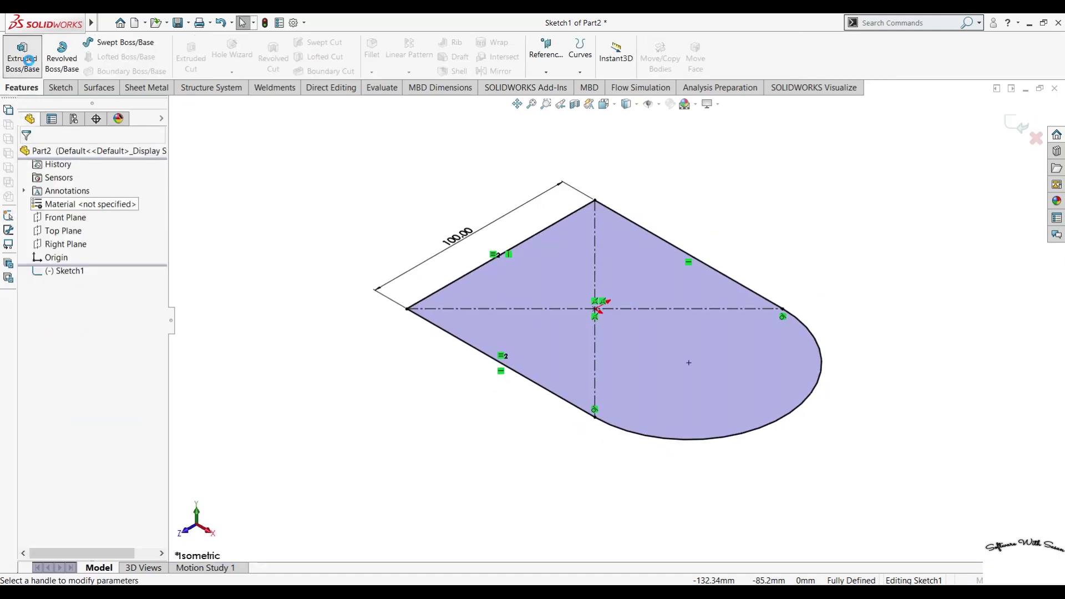
Extrude the D-shaped sketch 10 mm Blind and view its top face normal to
{"action": "left_click", "coordinate": [29, 60]}
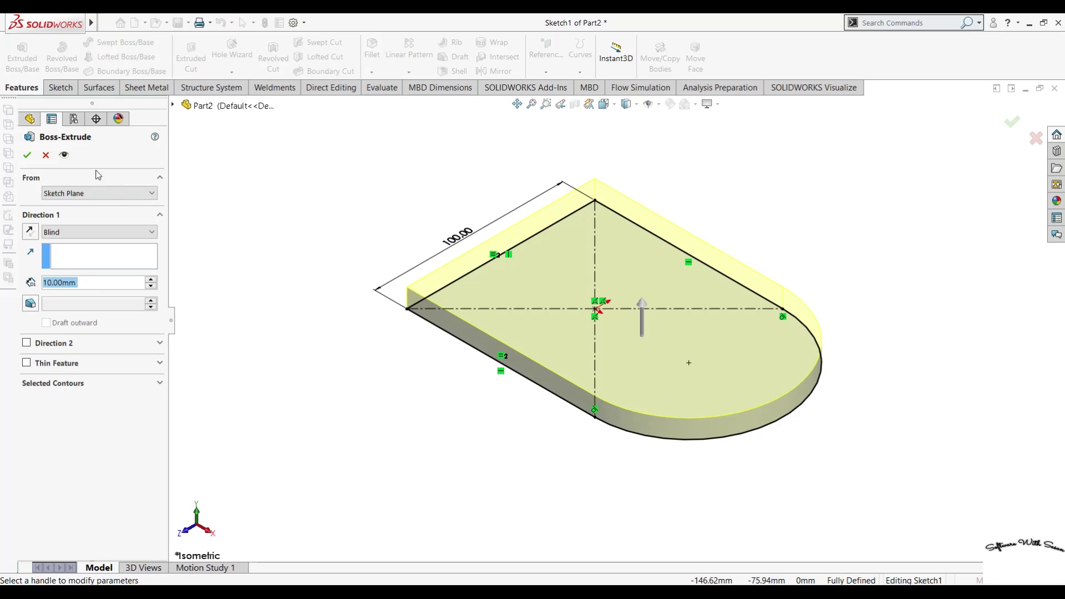
{"action": "left_click", "coordinate": [27, 155]}
{"action": "mouse_move", "coordinate": [390, 413]}
{"action": "middle_mouse_down"}
{"action": "mouse_move", "coordinate": [541, 420]}
{"action": "mouse_move", "coordinate": [504, 368]}
{"action": "mouse_move", "coordinate": [295, 409]}
{"action": "mouse_move", "coordinate": [301, 480]}
{"action": "mouse_move", "coordinate": [571, 351]}
{"action": "middle_mouse_up"}
{"action": "left_click", "coordinate": [610, 351]}
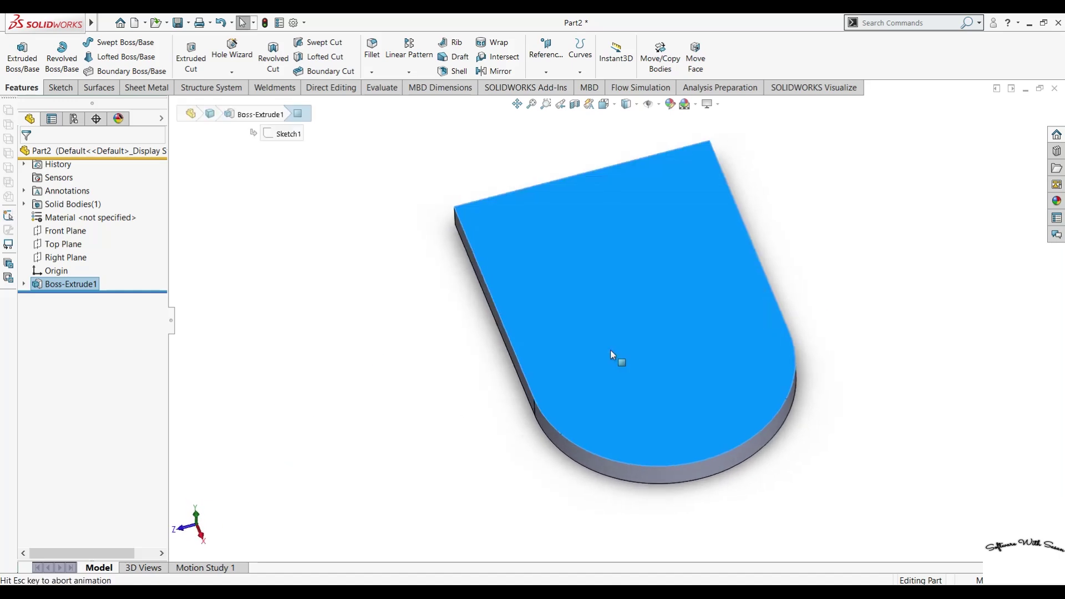
{"action": "key", "text": "ctrl+8"}
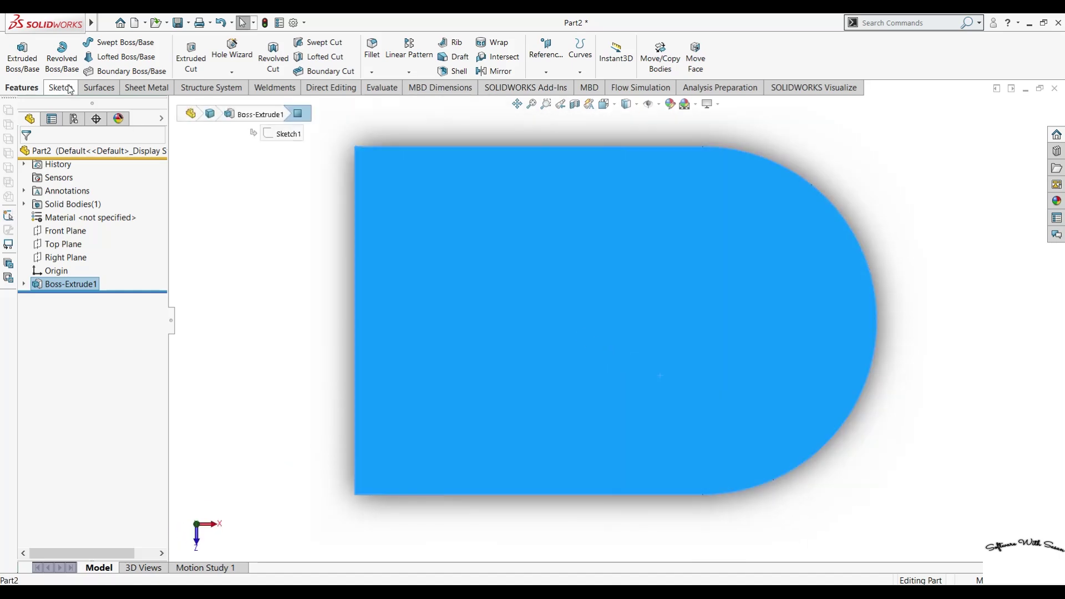
Sketch on the top face a horizontal 50 mm centerline reaching the arc's edge
{"action": "left_click", "coordinate": [61, 87]}
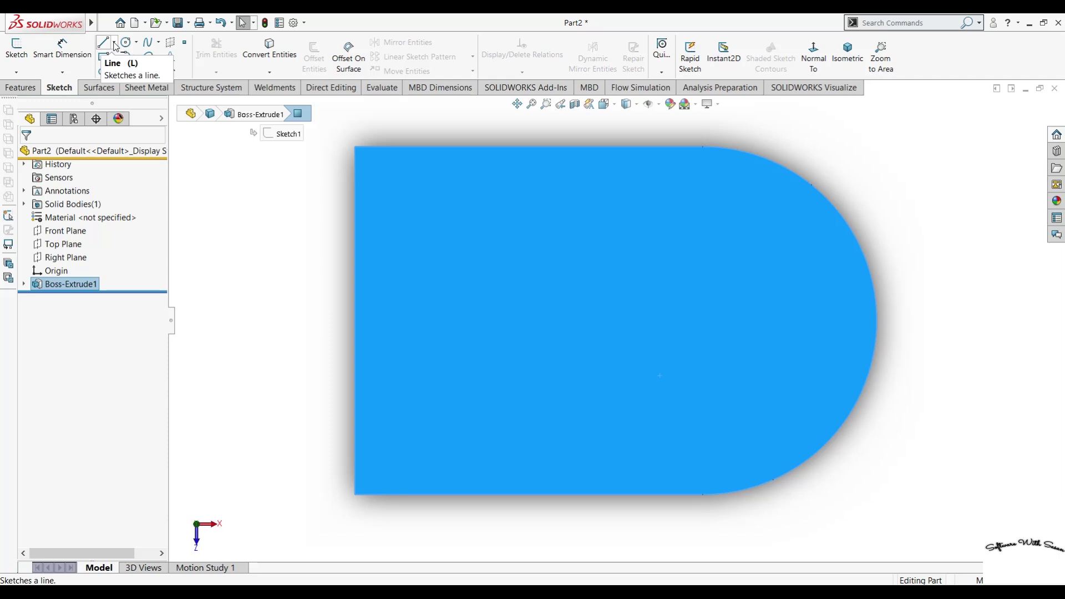
{"action": "left_click", "coordinate": [113, 43]}
{"action": "left_click", "coordinate": [142, 84]}
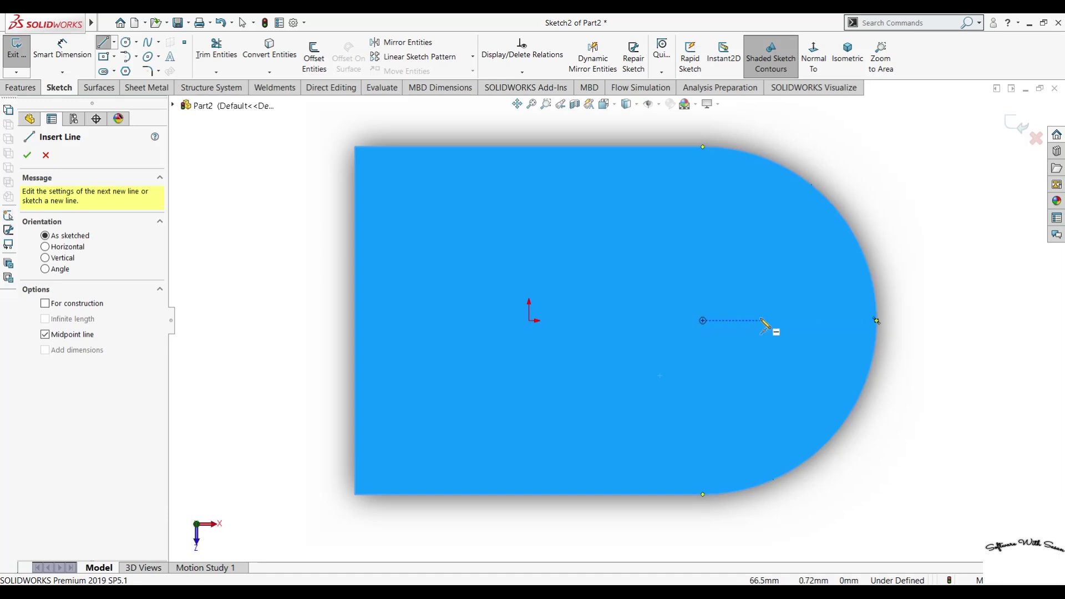
{"action": "key", "text": "Escape"}
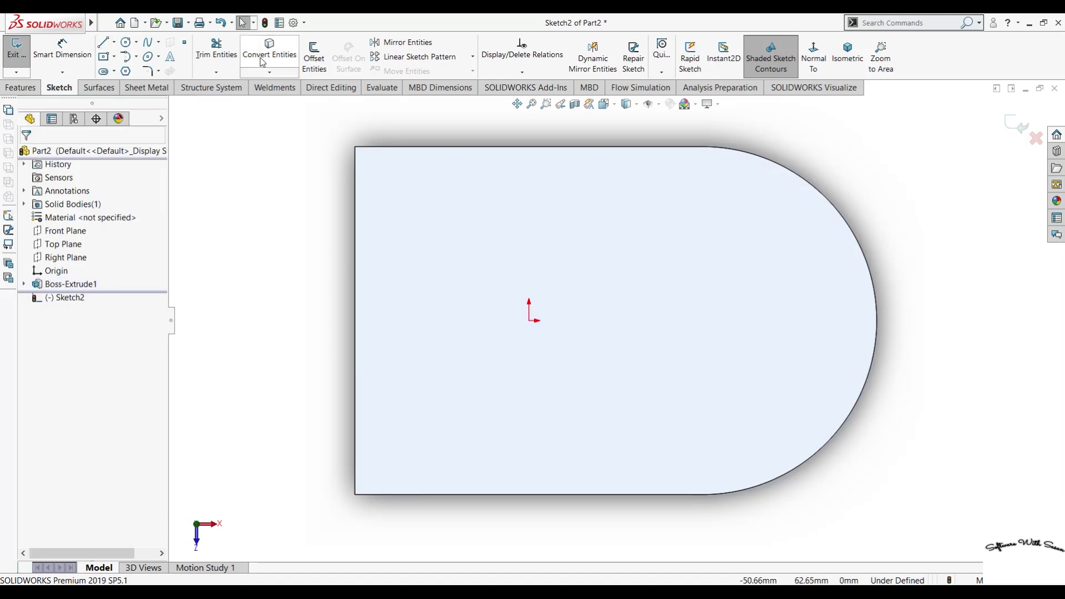
{"action": "left_click", "coordinate": [114, 42]}
{"action": "left_click", "coordinate": [133, 71]}
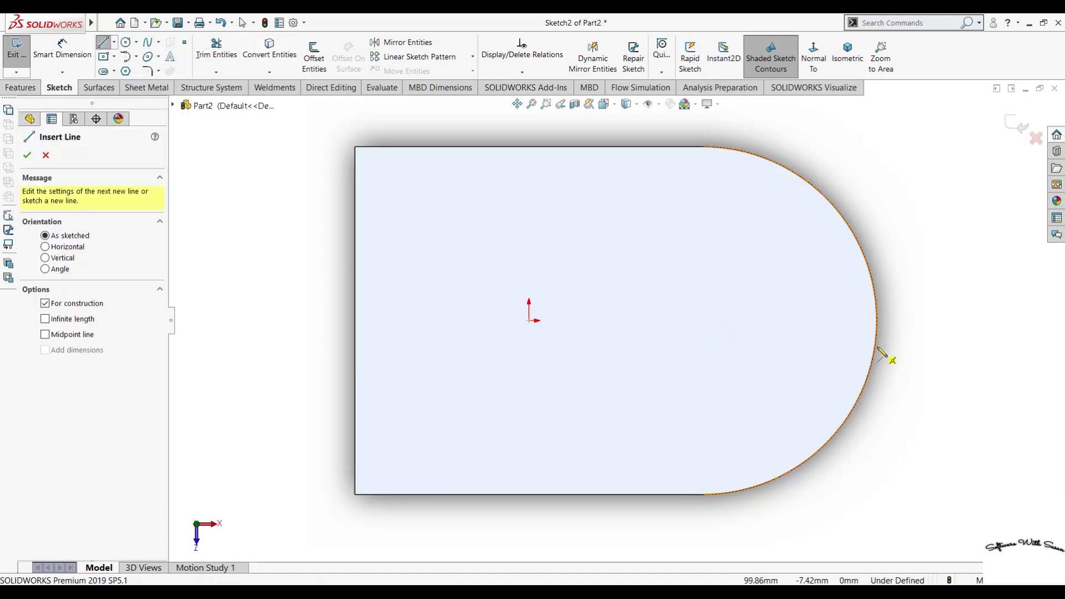
{"action": "left_click_drag", "start_coordinate": [877, 320], "coordinate": [703, 320]}
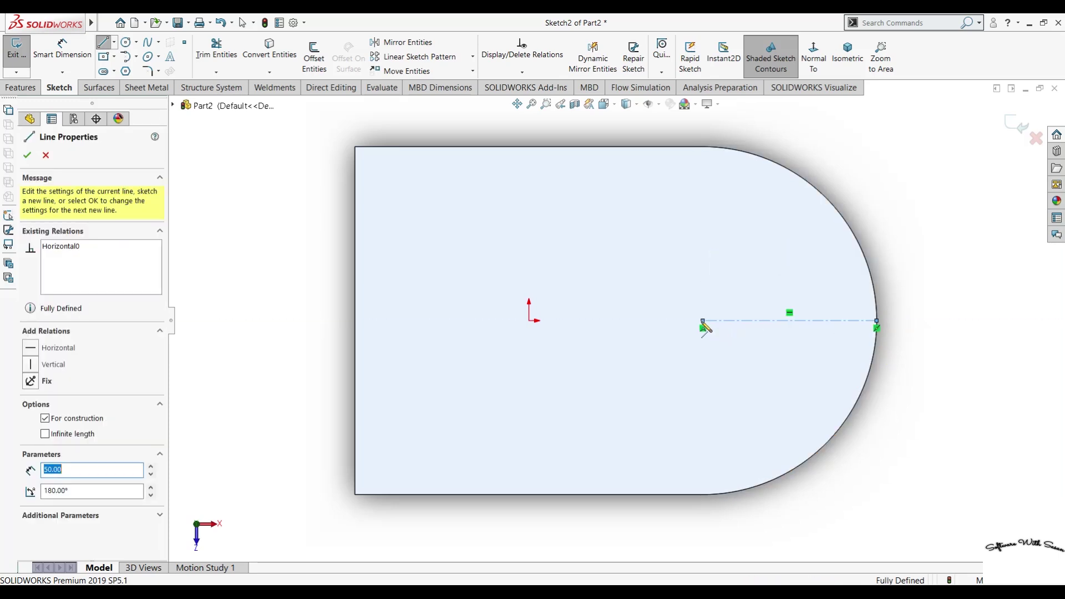
{"action": "key", "text": "Escape"}
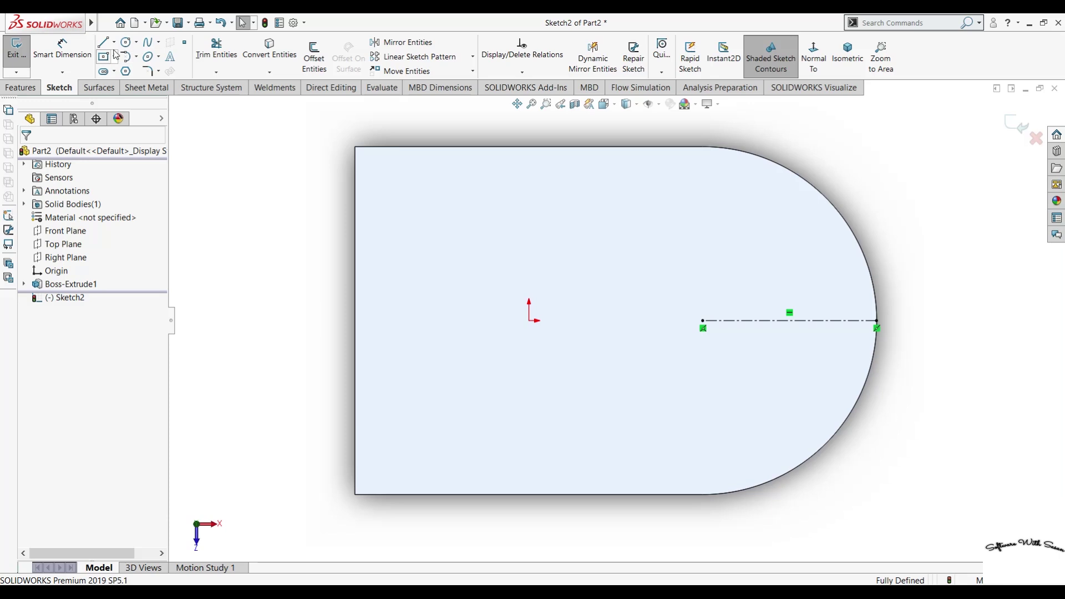
Add a 50 mm vertical midpoint line at the centerline's end and make it construction
{"action": "left_click", "coordinate": [115, 48]}
{"action": "left_click", "coordinate": [138, 84]}
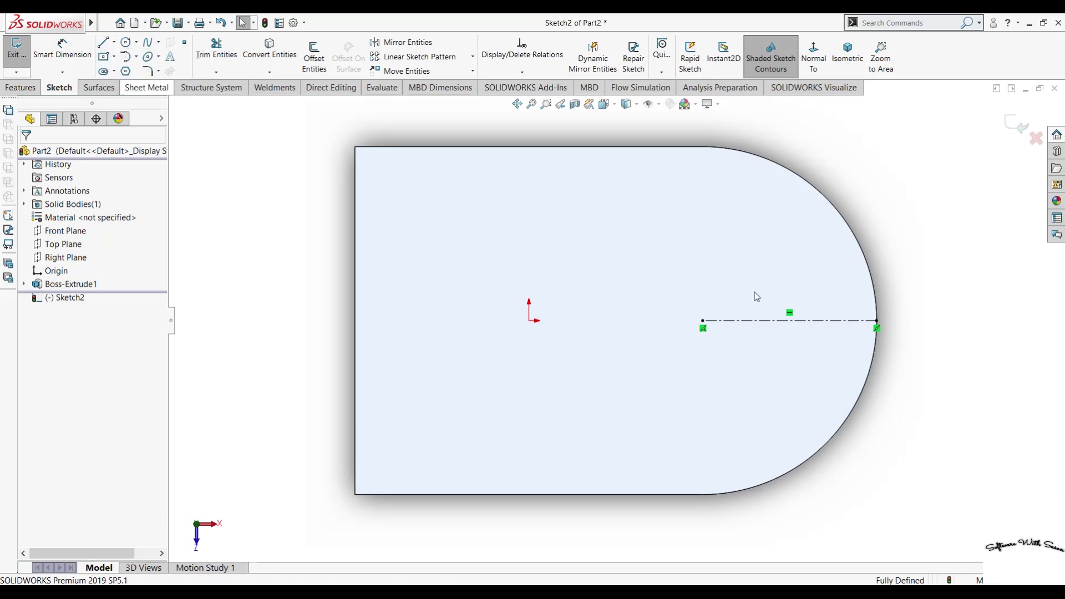
{"action": "left_click", "coordinate": [790, 321]}
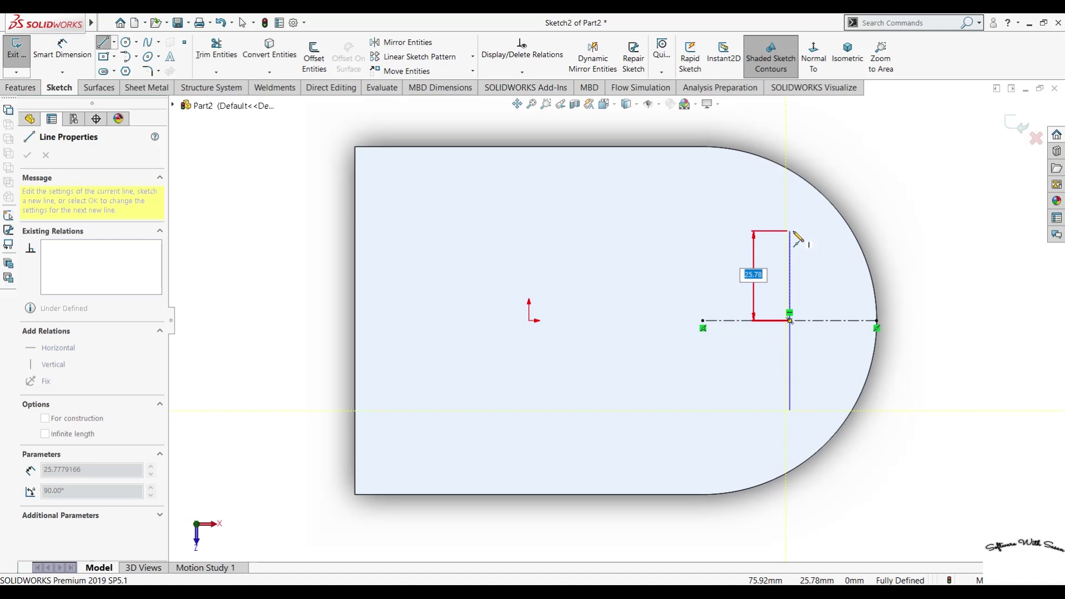
{"action": "type", "text": "25"}
{"action": "key", "text": "Return"}
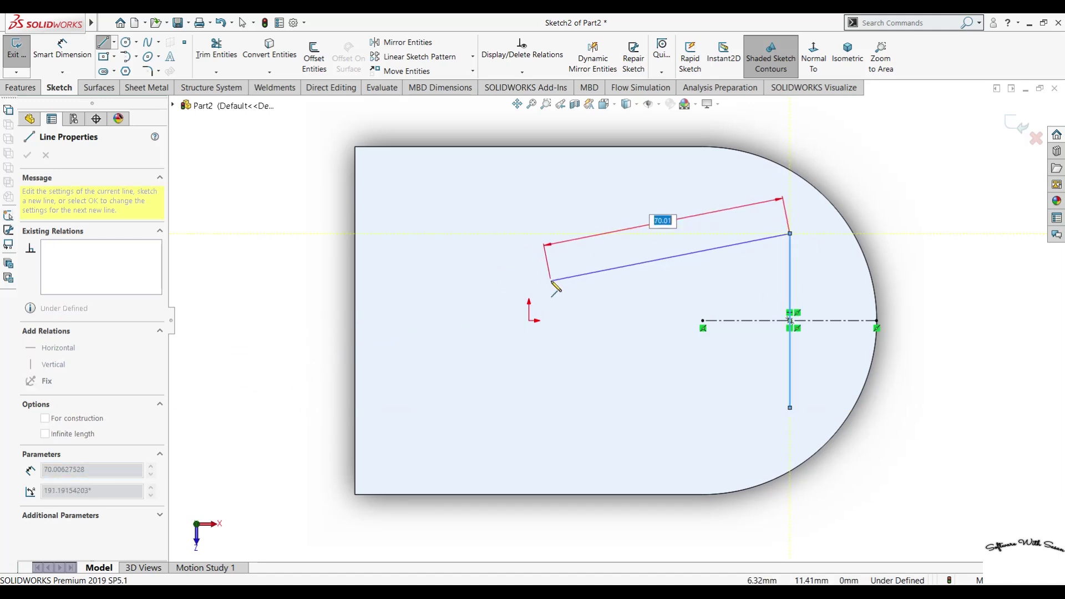
{"action": "key", "text": "Escape"}
{"action": "key", "text": "Escape"}
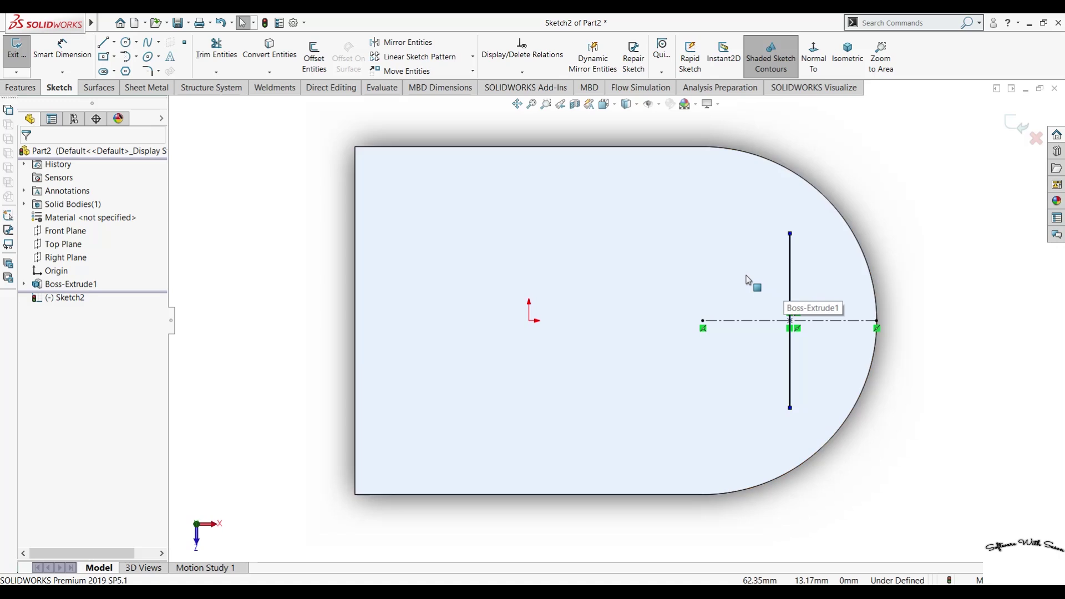
{"action": "left_click", "coordinate": [789, 281]}
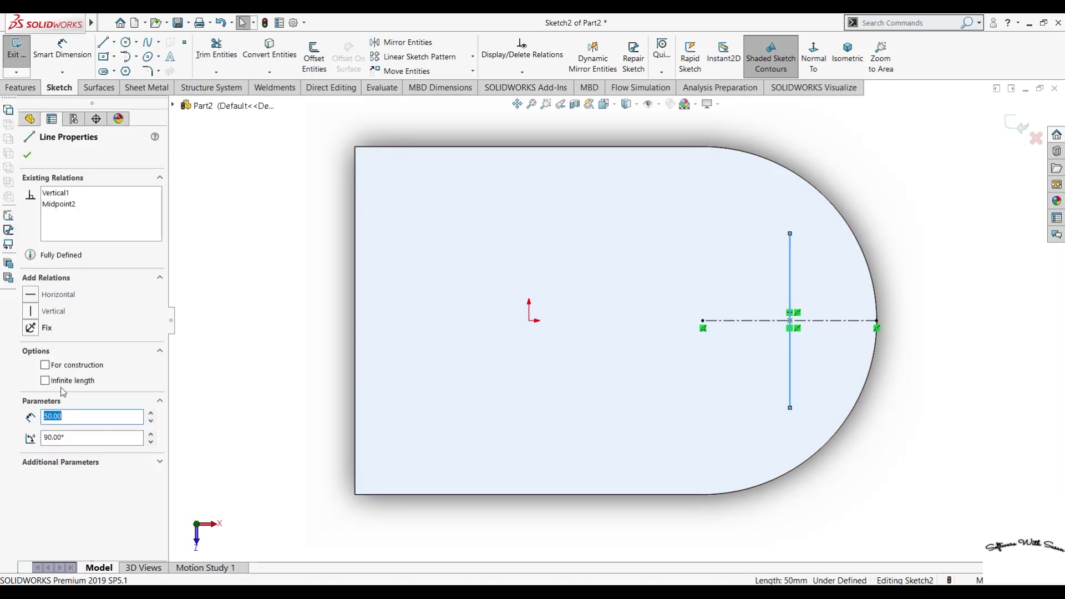
{"action": "left_click", "coordinate": [68, 364]}
{"action": "left_click", "coordinate": [27, 159]}
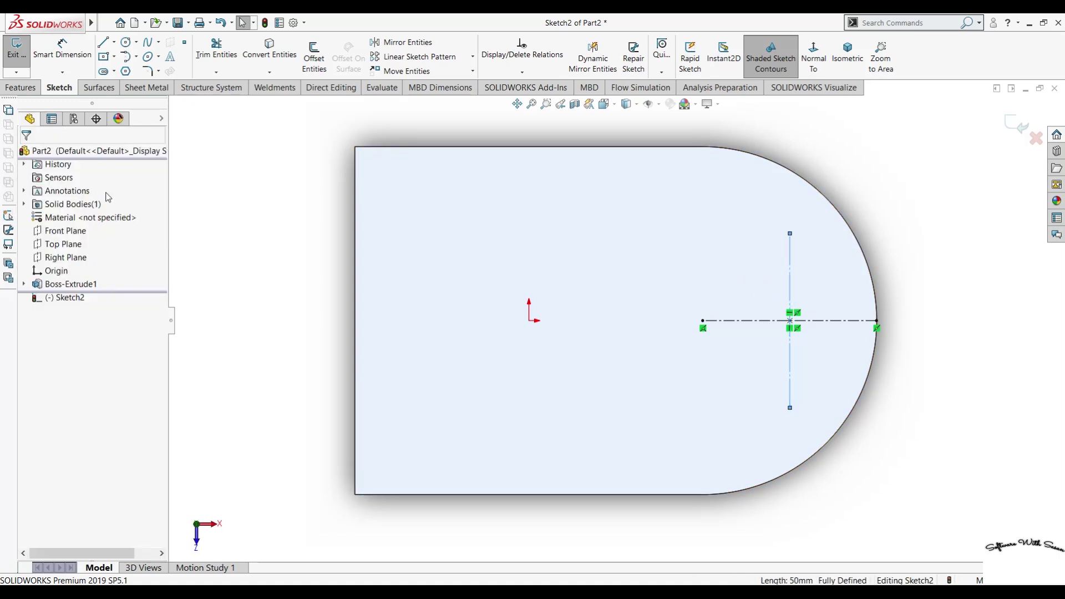
{"action": "left_click", "coordinate": [111, 72]}
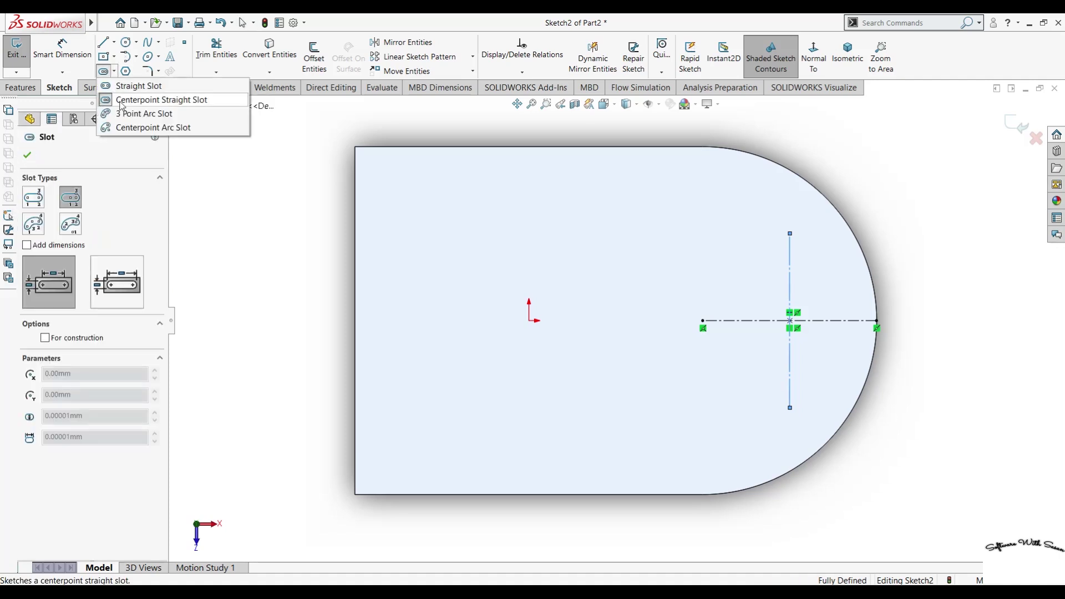
Draw a 90° centerpoint arc slot about 9 mm wide through the construction line's ends
{"action": "left_click", "coordinate": [123, 128]}
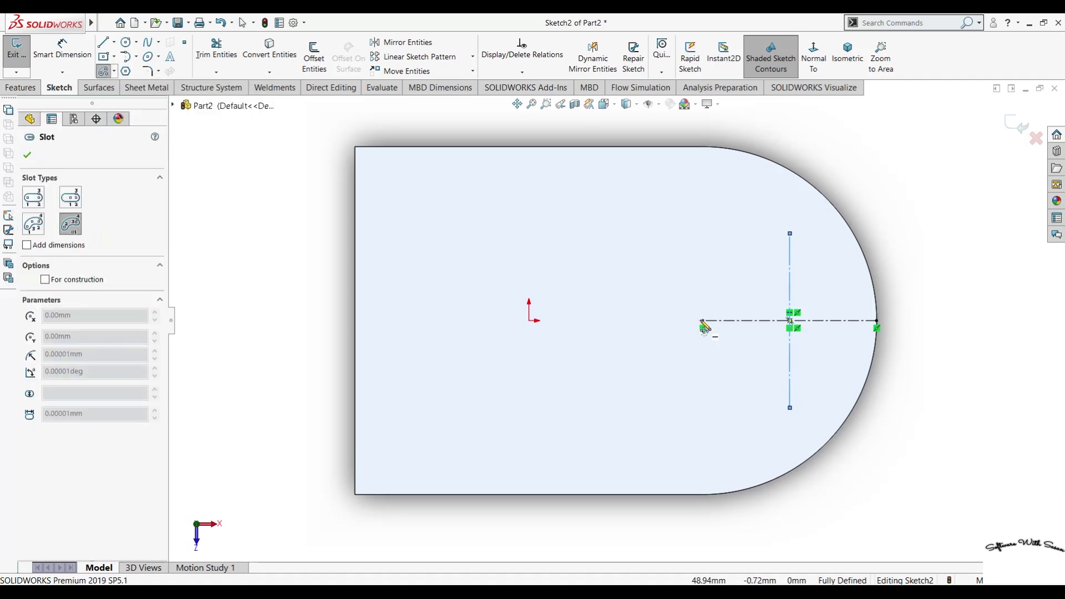
{"action": "left_click", "coordinate": [703, 320]}
{"action": "left_click", "coordinate": [791, 235]}
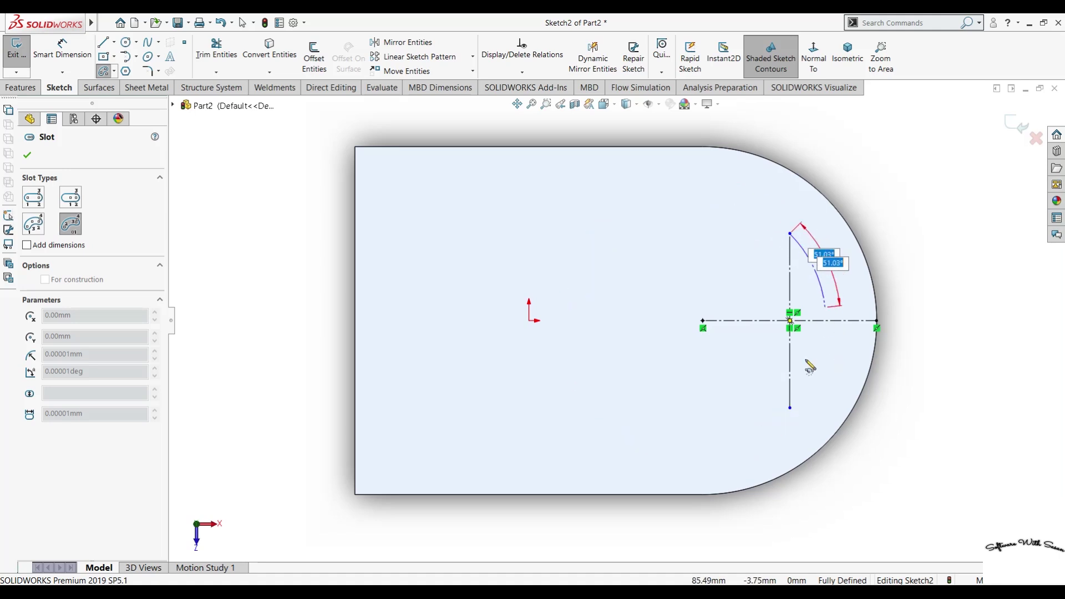
{"action": "left_click", "coordinate": [794, 417]}
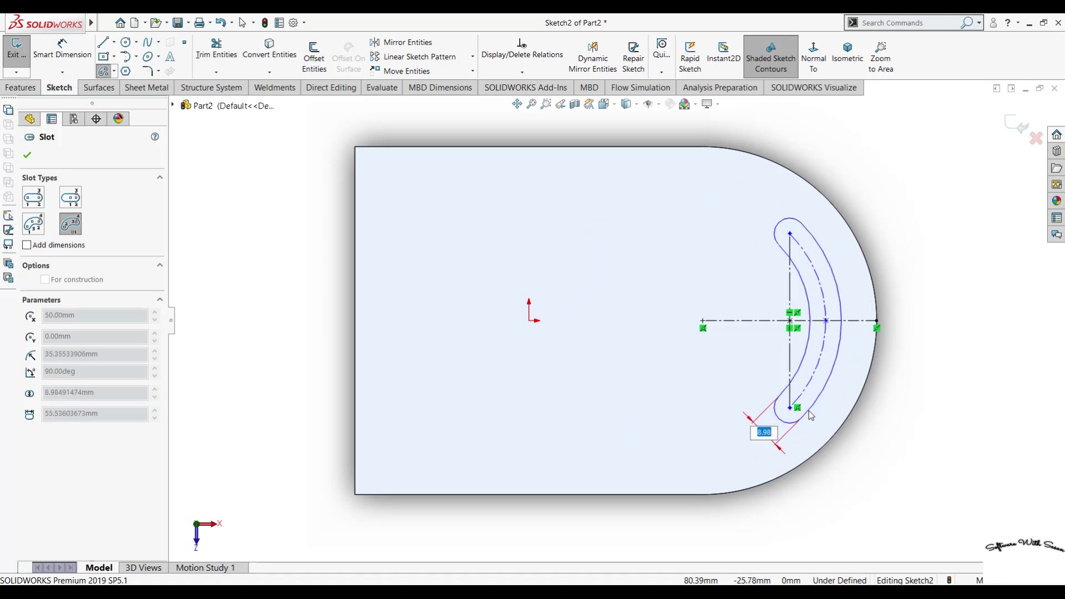
{"action": "left_click", "coordinate": [809, 412]}
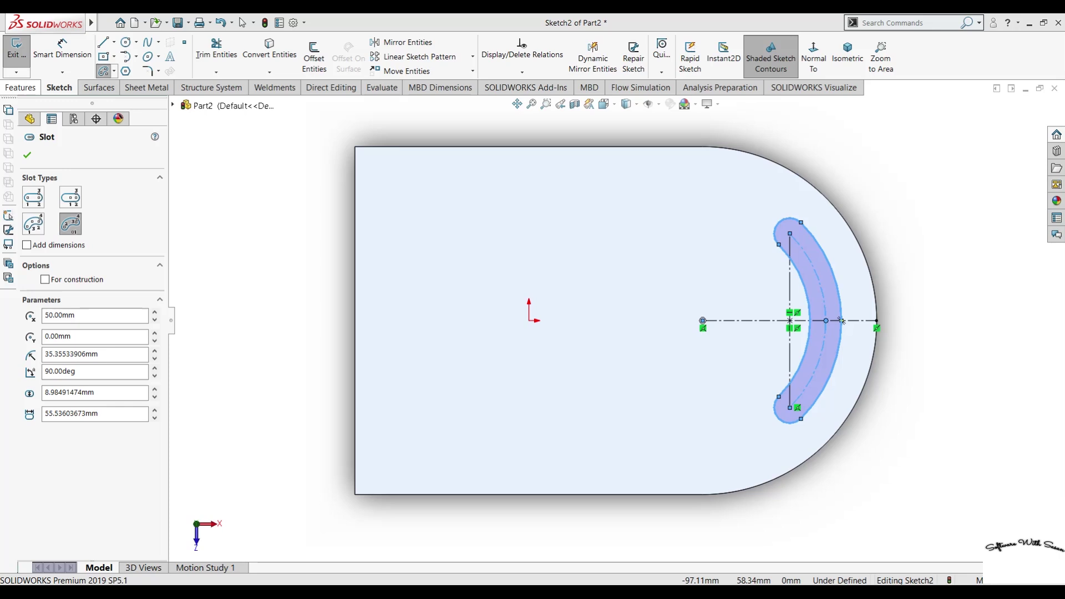
{"action": "left_click", "coordinate": [126, 42]}
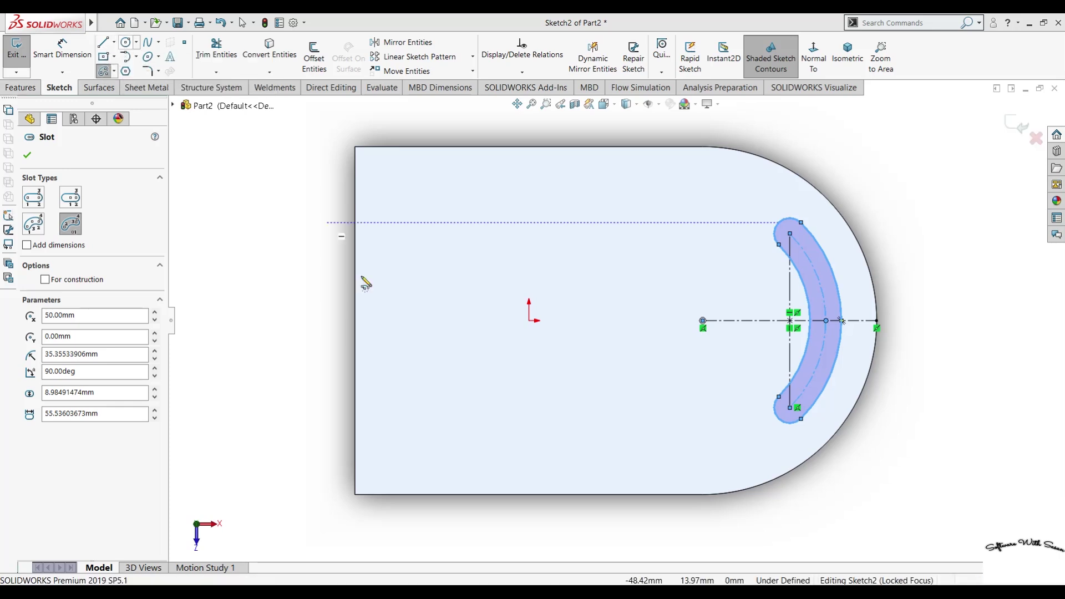
Draw a circle on the plate's left edge, then start and cancel an extruded cut
{"action": "left_click", "coordinate": [355, 320]}
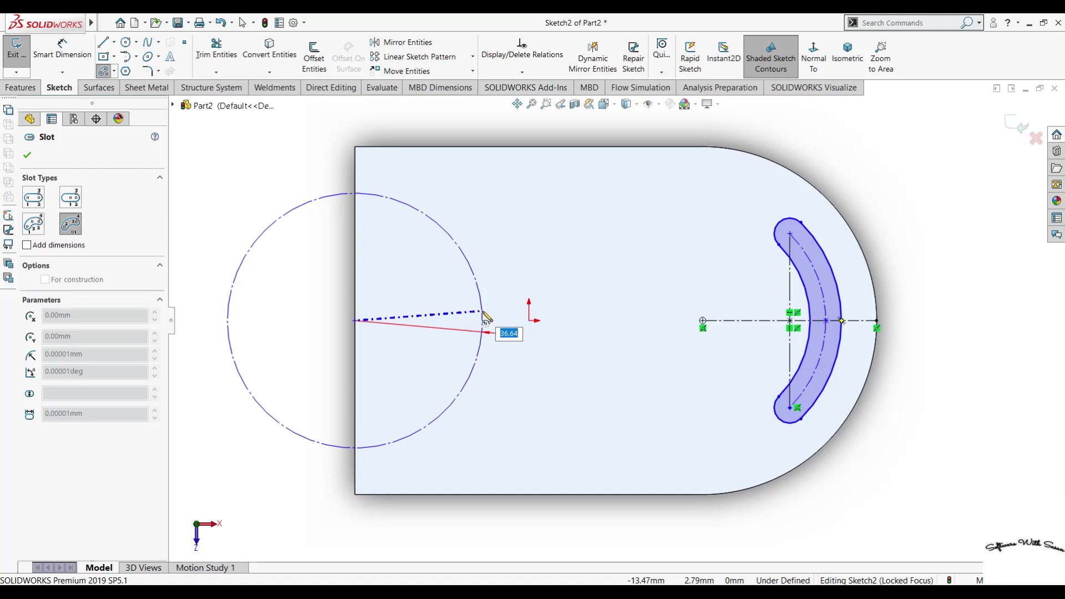
{"action": "type", "text": "35"}
{"action": "key", "text": "Return"}
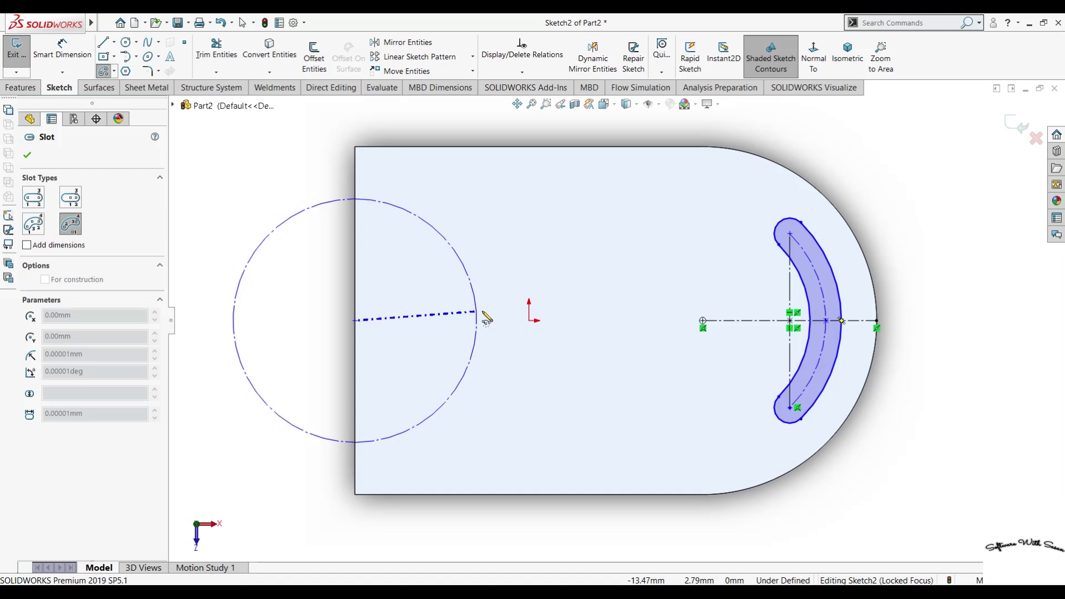
{"action": "left_click", "coordinate": [20, 87]}
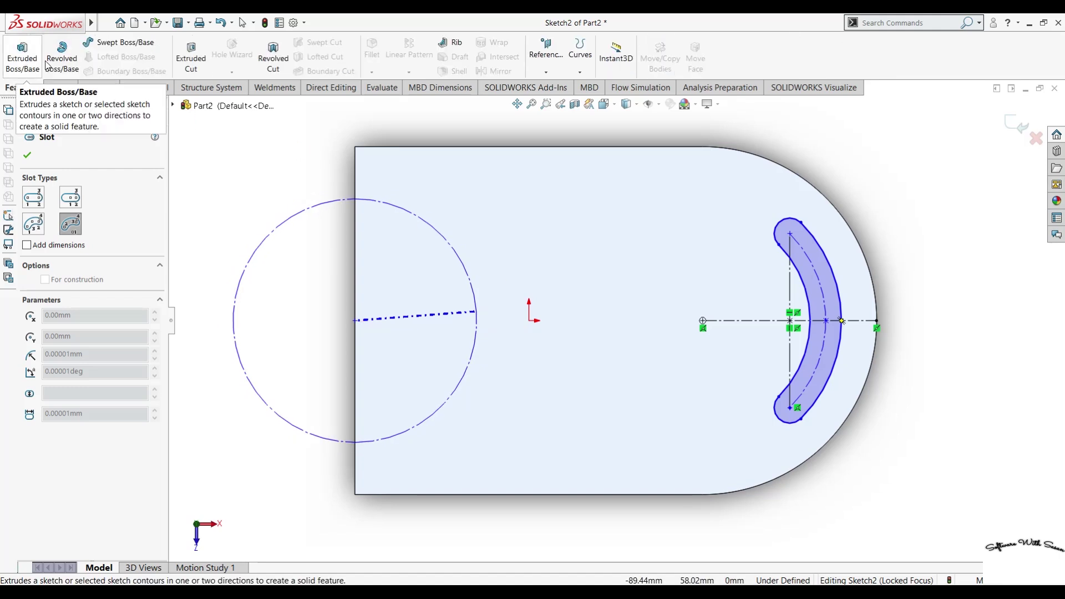
{"action": "left_click", "coordinate": [191, 55]}
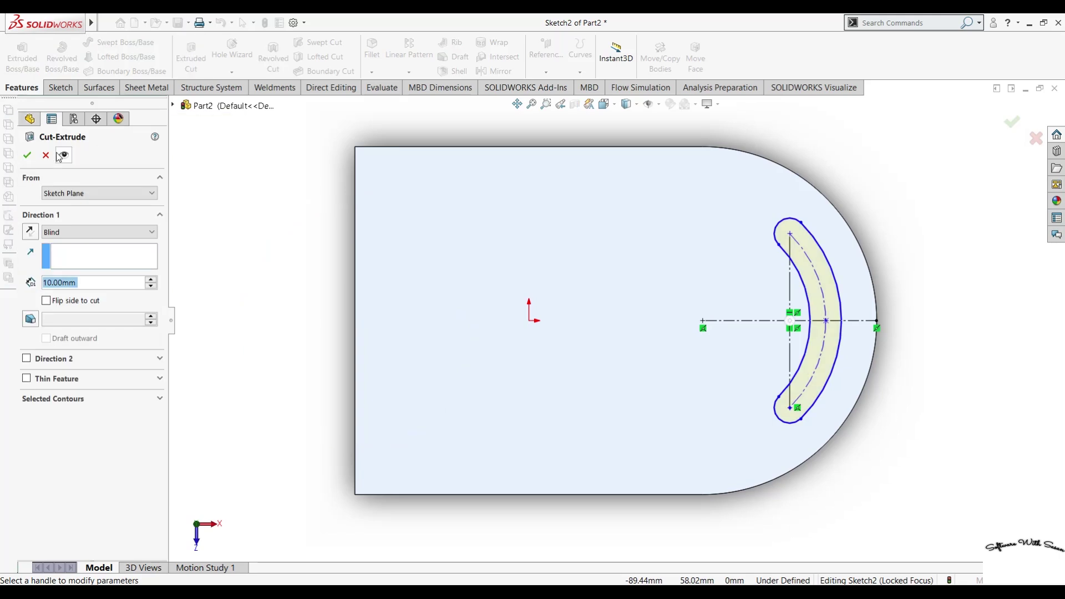
{"action": "left_click", "coordinate": [45, 155]}
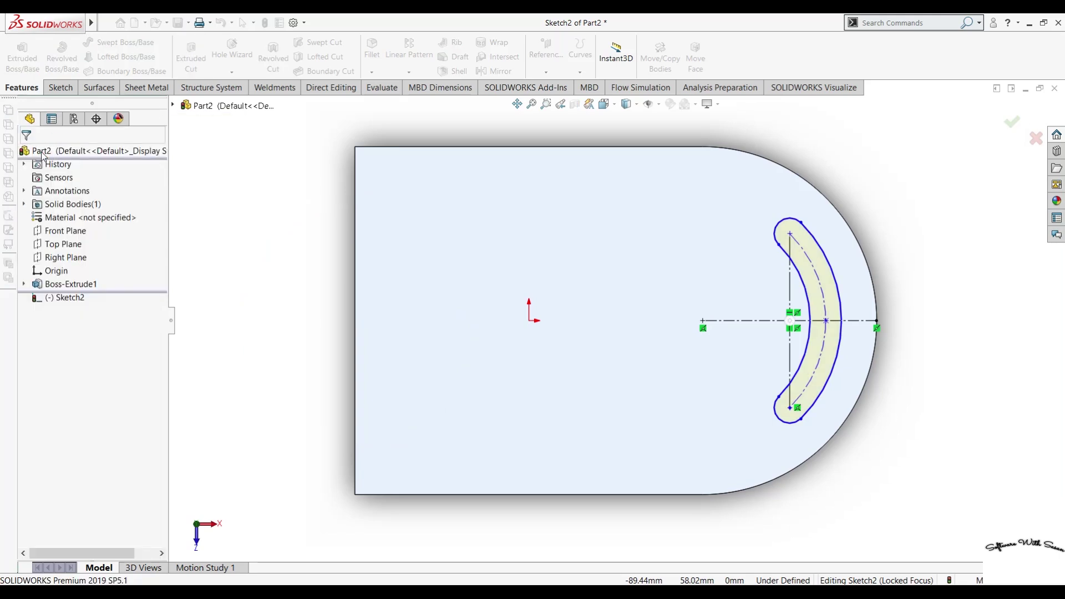
Redraw the circle centred on the left edge and dimension its diameter to 70 mm
{"action": "left_click", "coordinate": [73, 88]}
{"action": "left_click", "coordinate": [127, 42]}
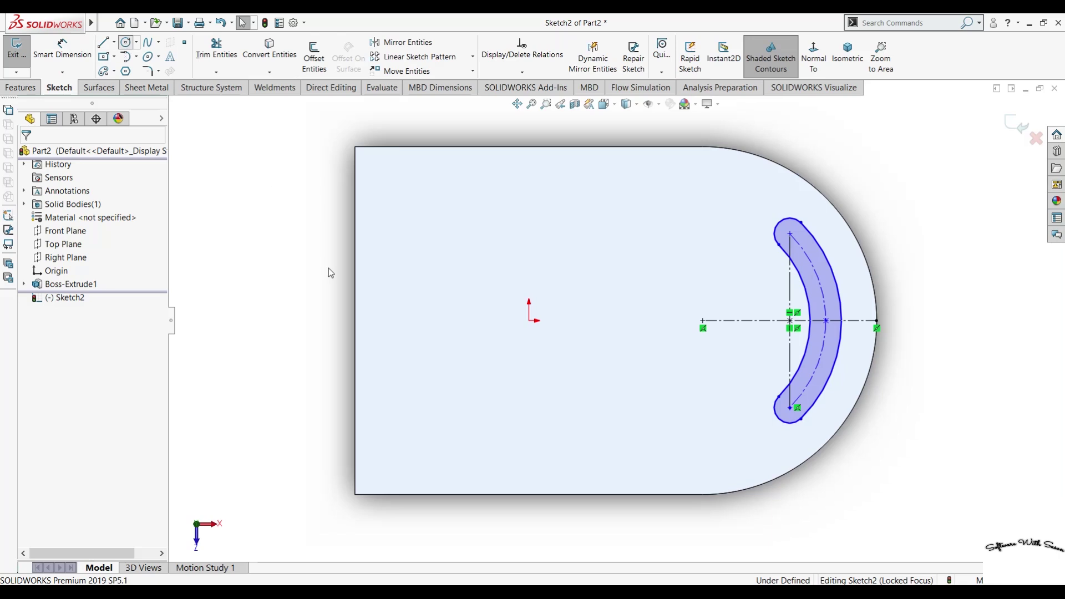
{"action": "left_click", "coordinate": [355, 320]}
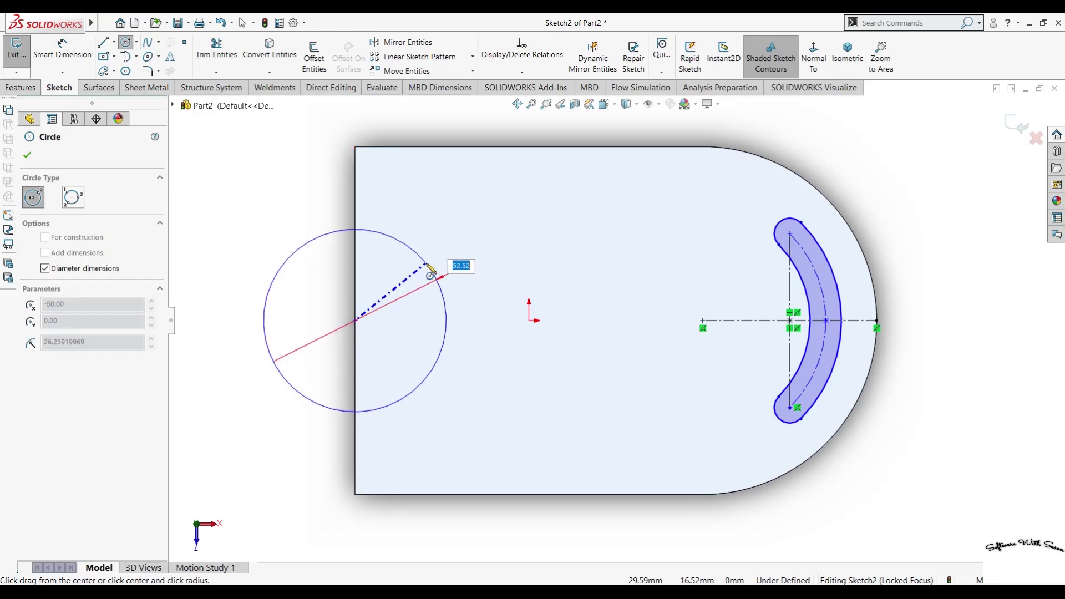
{"action": "type", "text": "35"}
{"action": "key", "text": "Return"}
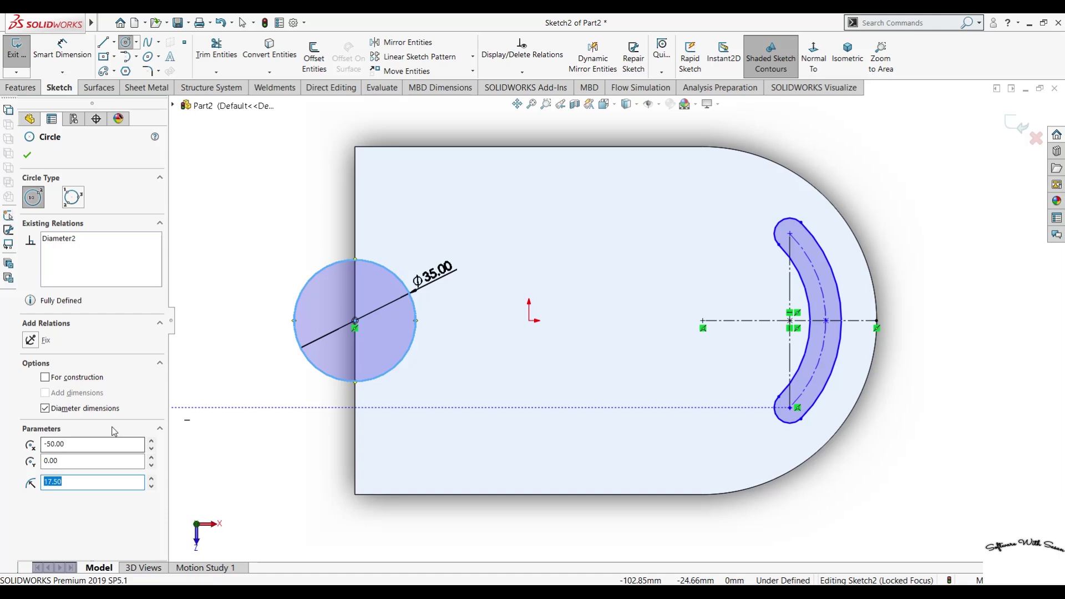
{"action": "key", "text": "Escape"}
{"action": "key", "text": "d"}
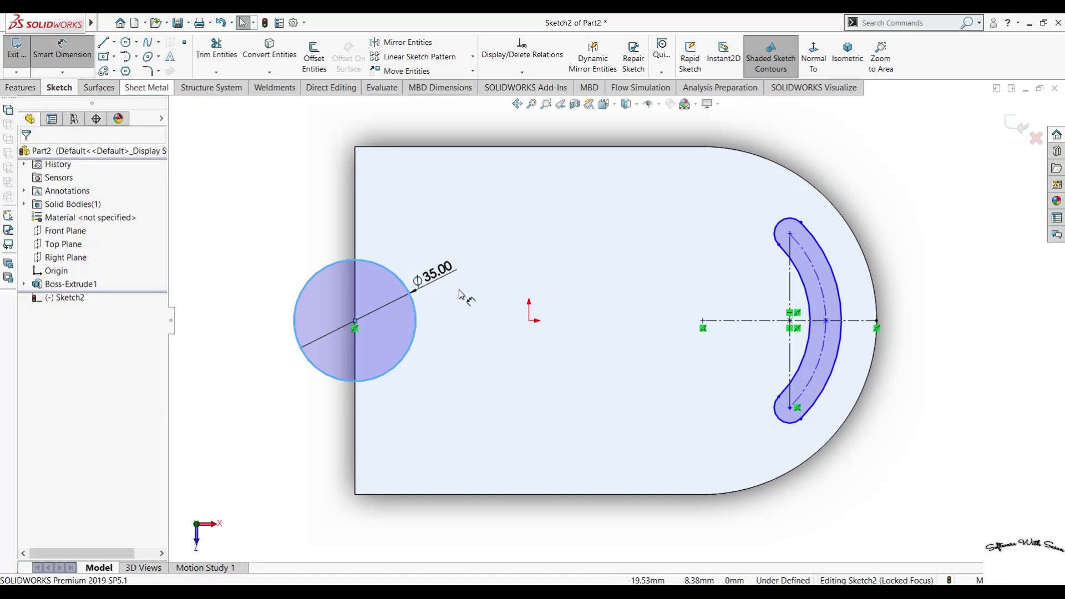
{"action": "double_click", "coordinate": [95, 357]}
{"action": "type", "text": "70"}
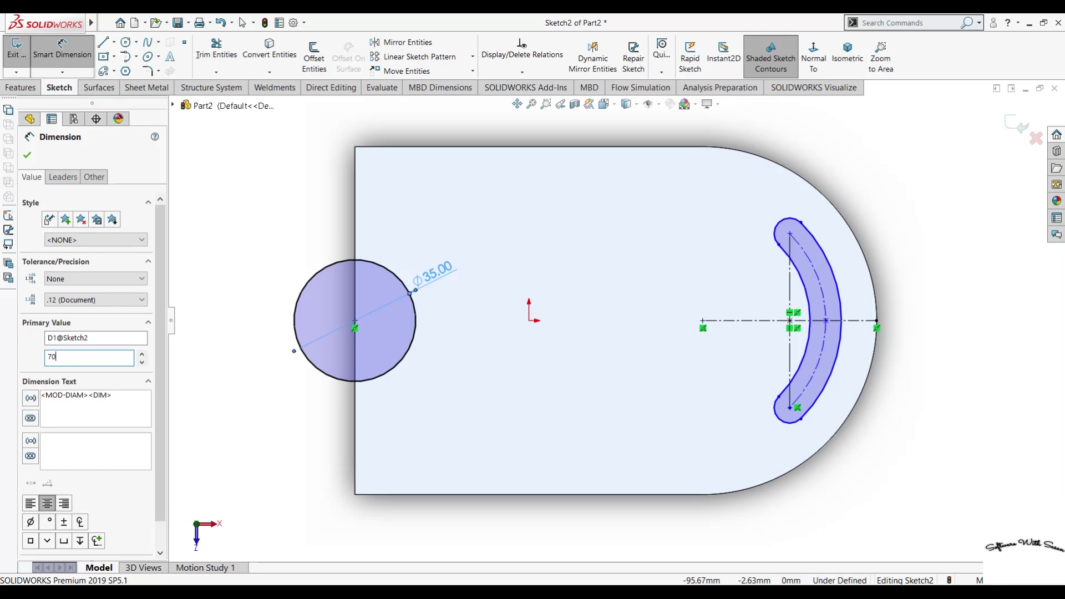
{"action": "key", "text": "Return"}
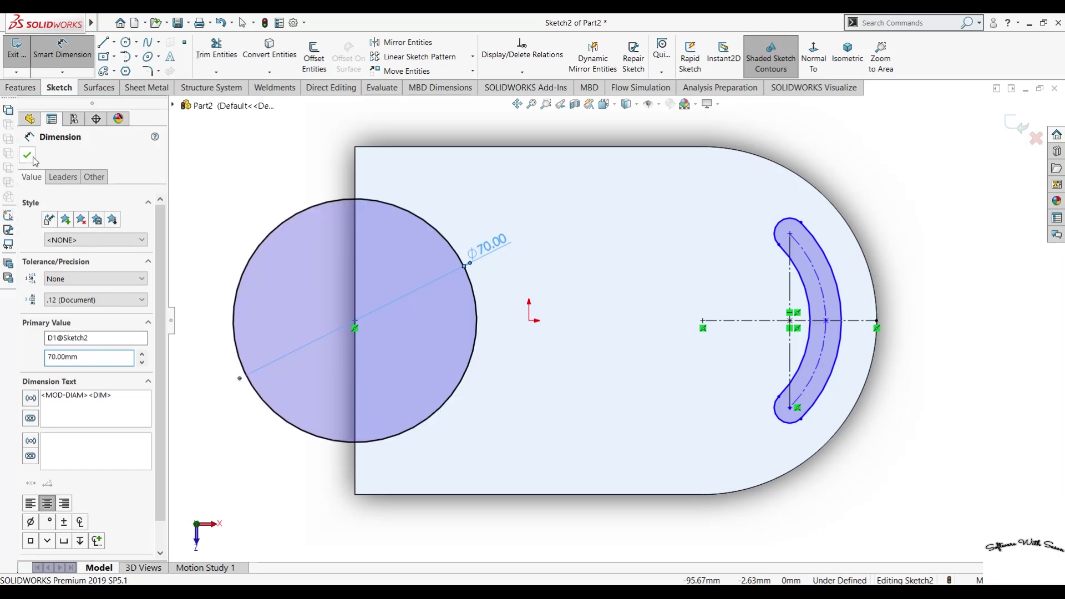
{"action": "left_click", "coordinate": [27, 155]}
Cut the circle and arc slot regions Through All from the plate
{"action": "left_click", "coordinate": [21, 87]}
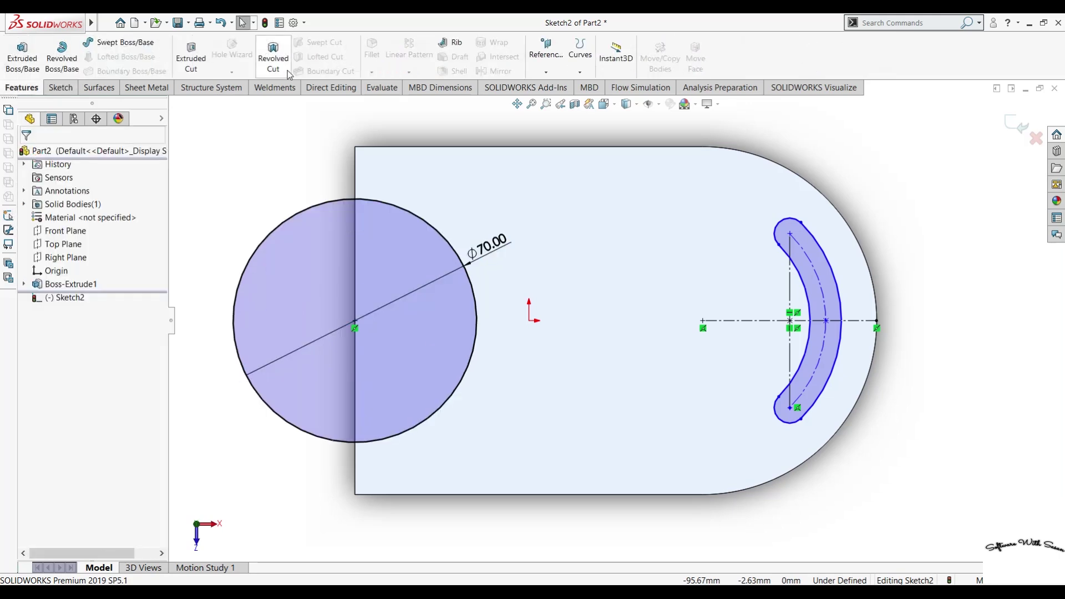
{"action": "left_click", "coordinate": [197, 59]}
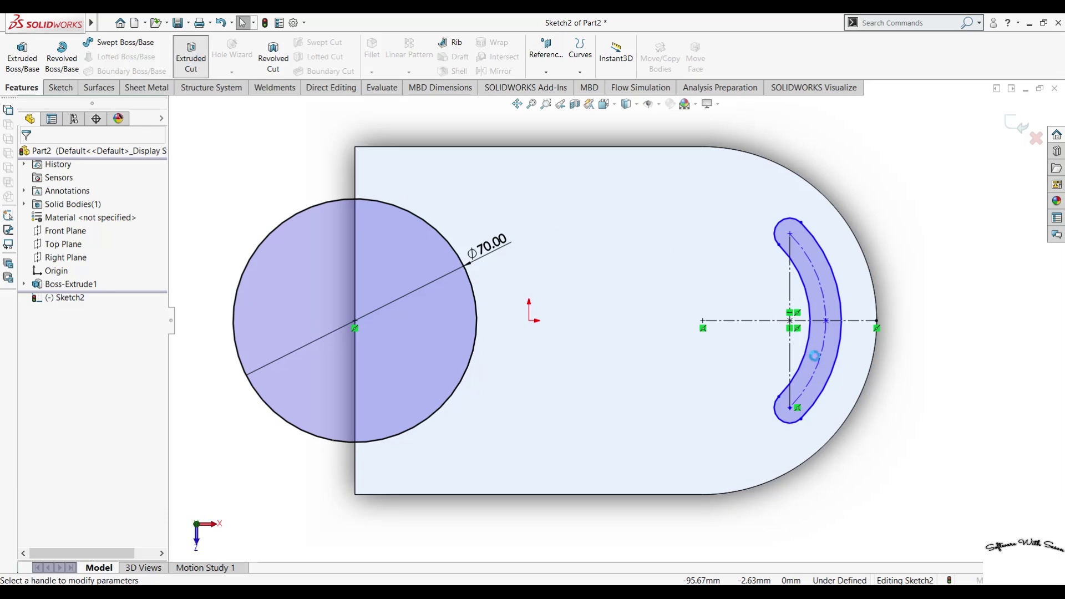
{"action": "left_click", "coordinate": [427, 360]}
{"action": "left_click", "coordinate": [55, 401]}
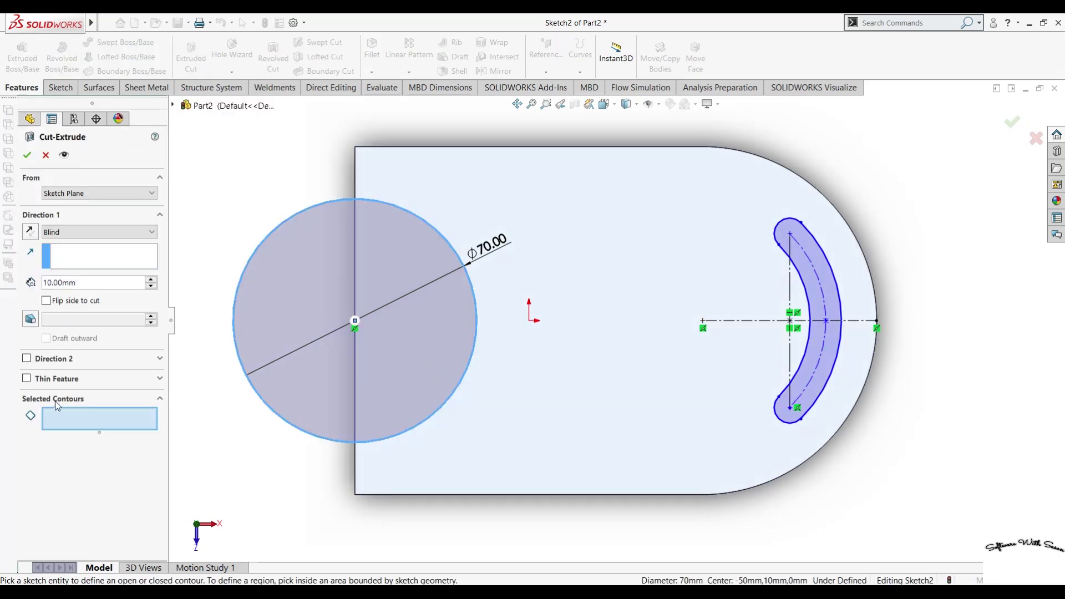
{"action": "left_click", "coordinate": [444, 370]}
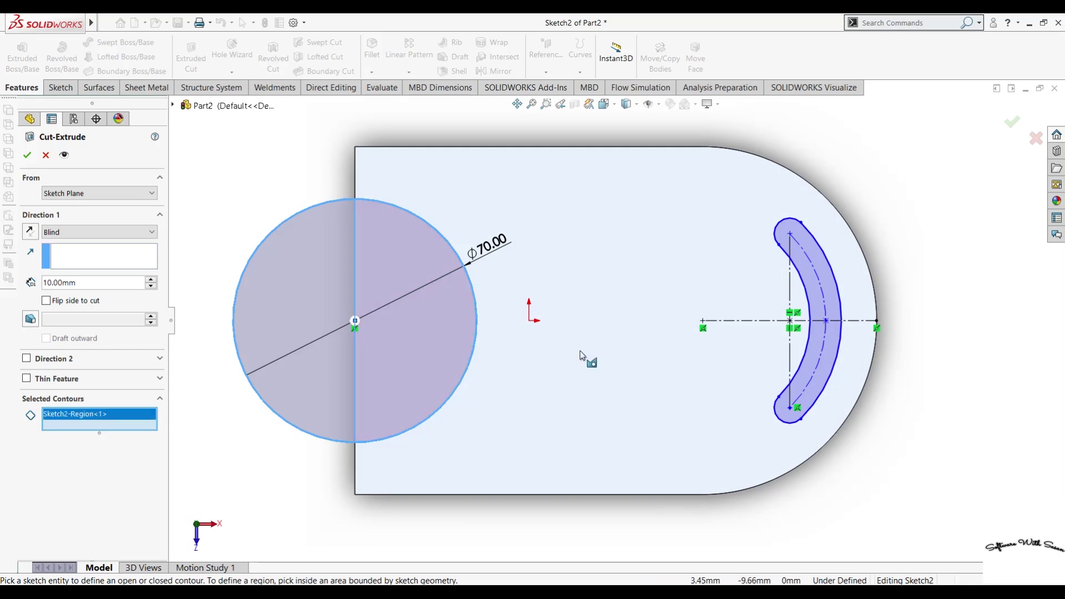
{"action": "left_click", "coordinate": [823, 359]}
{"action": "mouse_move", "coordinate": [300, 468]}
{"action": "middle_mouse_down"}
{"action": "mouse_move", "coordinate": [289, 355]}
{"action": "mouse_move", "coordinate": [299, 263]}
{"action": "middle_mouse_up"}
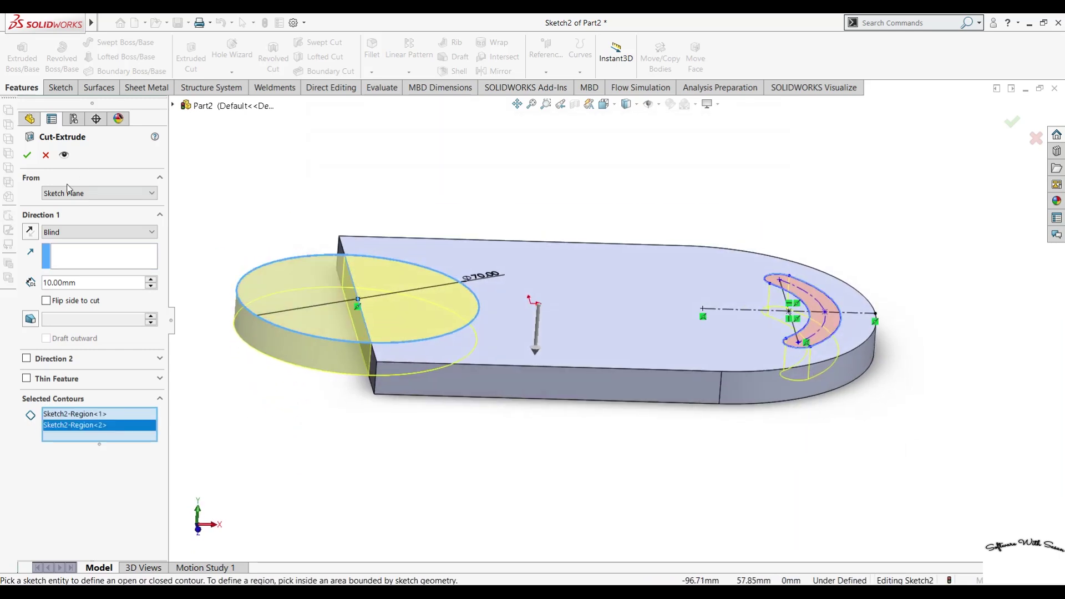
{"action": "left_click", "coordinate": [64, 234]}
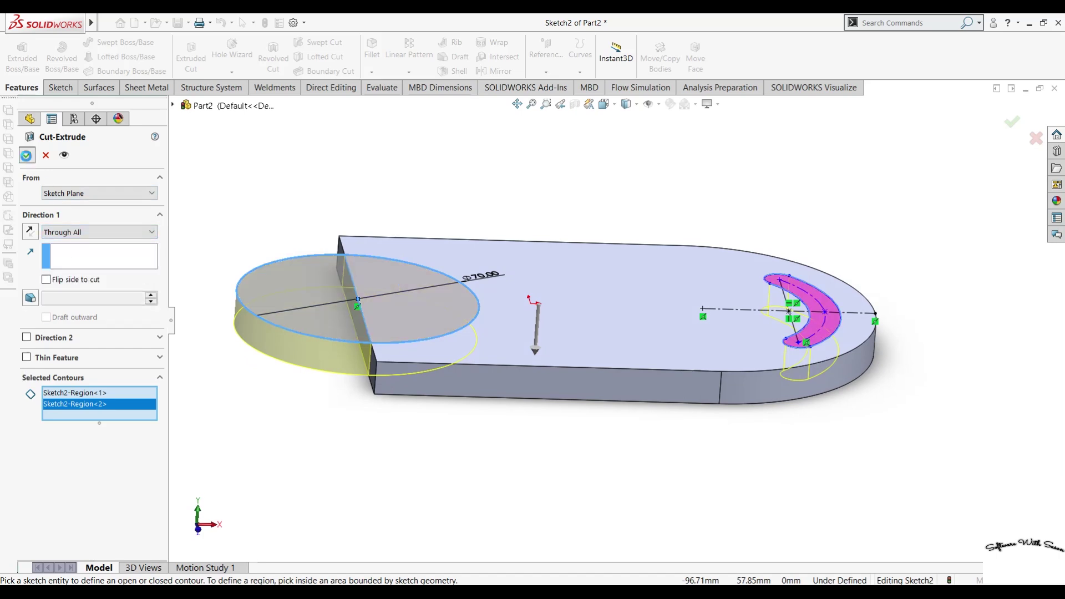
{"action": "key", "text": "Return"}
{"action": "mouse_move", "coordinate": [517, 466]}
{"action": "middle_mouse_down"}
{"action": "mouse_move", "coordinate": [491, 378]}
{"action": "mouse_move", "coordinate": [425, 405]}
{"action": "mouse_move", "coordinate": [376, 447]}
{"action": "mouse_move", "coordinate": [587, 378]}
{"action": "mouse_move", "coordinate": [593, 449]}
{"action": "middle_mouse_up"}
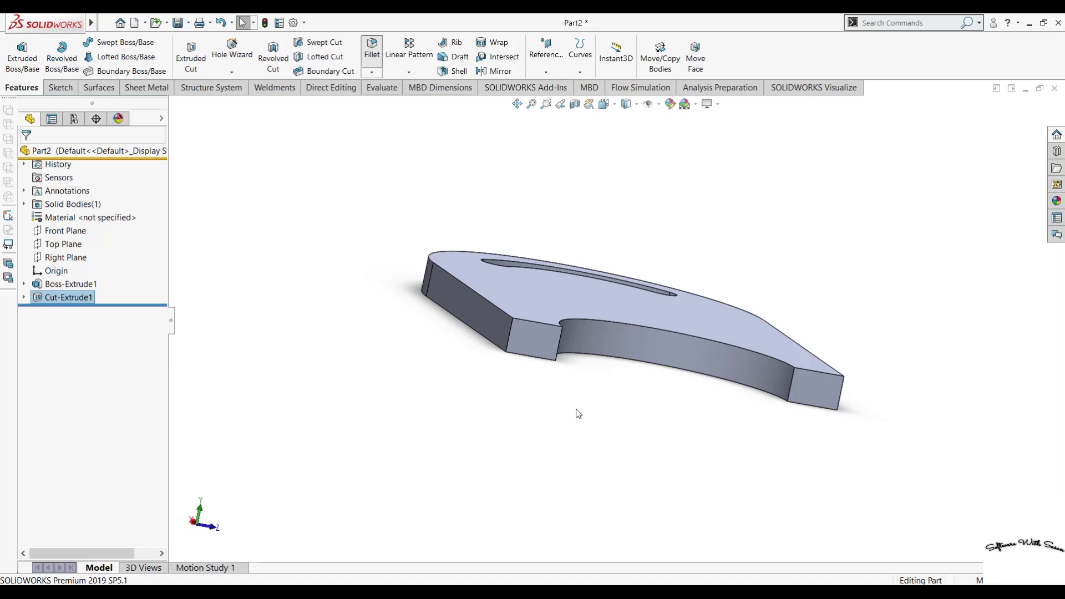
Round the four notch-corner edges with a 10 mm fillet
{"action": "mouse_move", "coordinate": [555, 431]}
{"action": "middle_mouse_down"}
{"action": "mouse_move", "coordinate": [523, 445]}
{"action": "mouse_move", "coordinate": [427, 430]}
{"action": "middle_mouse_up"}
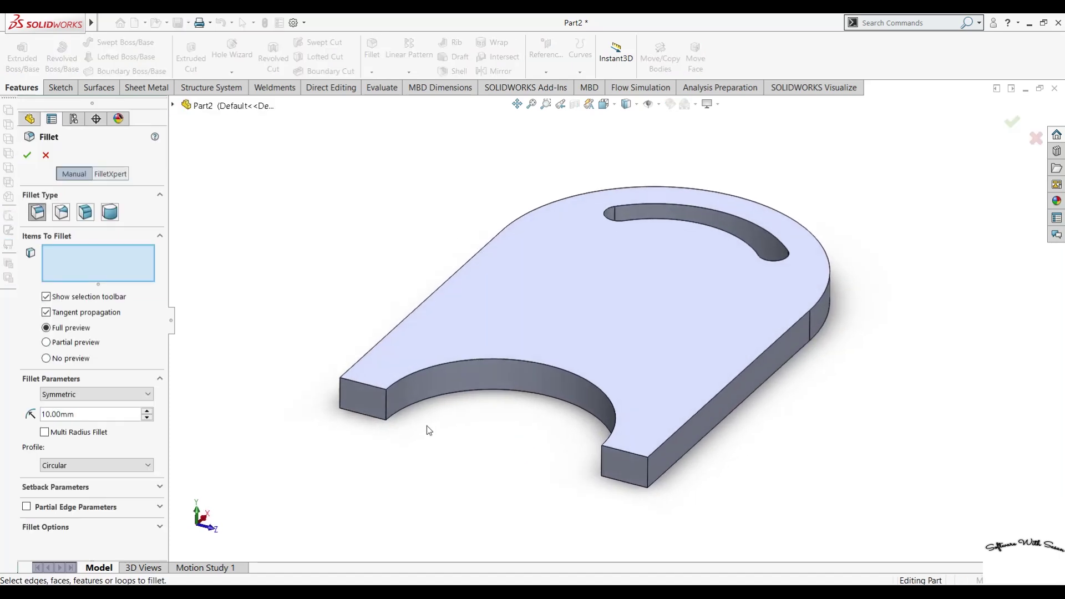
{"action": "left_click", "coordinate": [387, 408]}
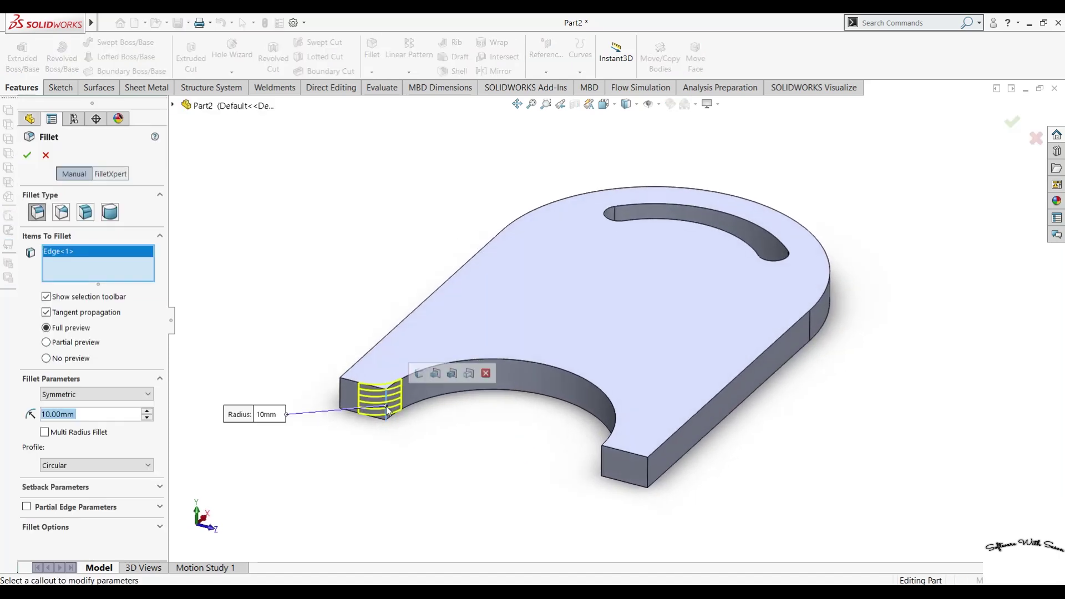
{"action": "left_click", "coordinate": [603, 470]}
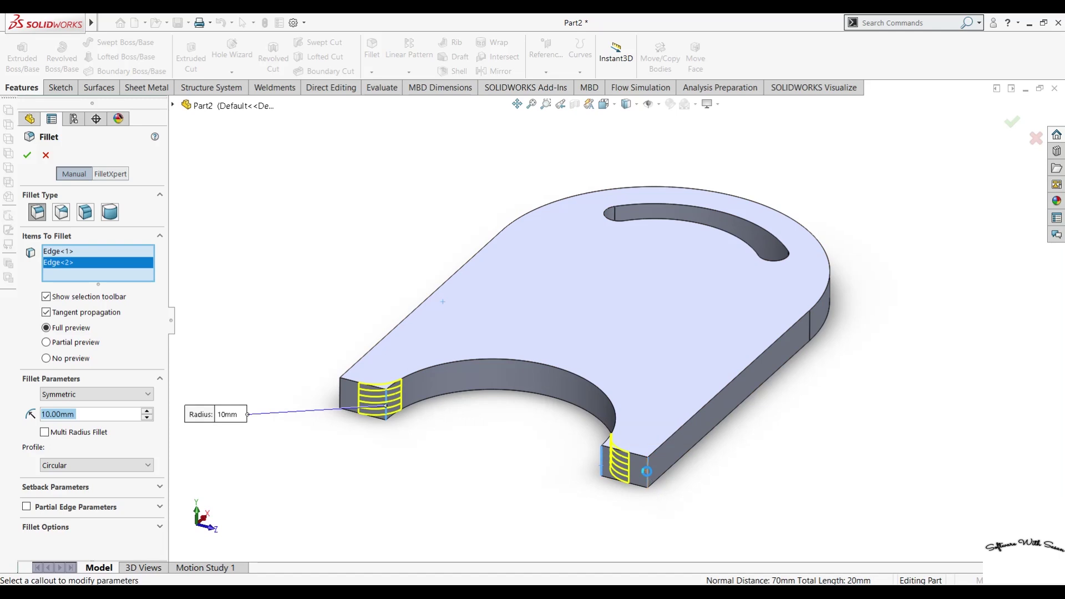
{"action": "left_click", "coordinate": [648, 476]}
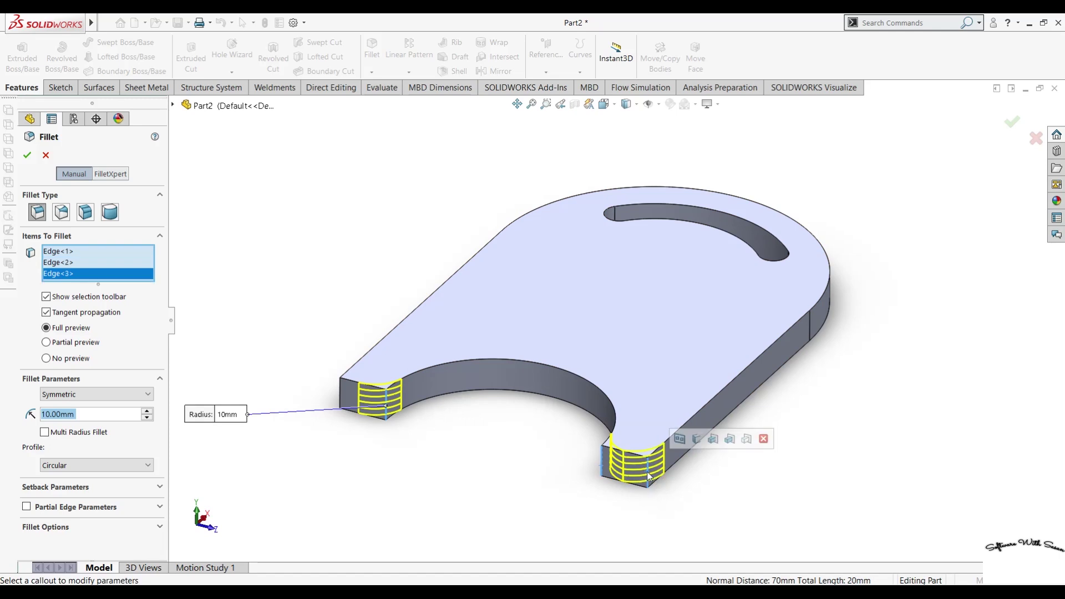
{"action": "left_click", "coordinate": [340, 398]}
{"action": "left_click", "coordinate": [26, 156]}
Select the plate's top face and view it normal to
{"action": "mouse_move", "coordinate": [491, 495]}
{"action": "middle_mouse_down"}
{"action": "mouse_move", "coordinate": [350, 405]}
{"action": "mouse_move", "coordinate": [311, 554]}
{"action": "mouse_move", "coordinate": [366, 411]}
{"action": "mouse_move", "coordinate": [389, 575]}
{"action": "middle_mouse_up"}
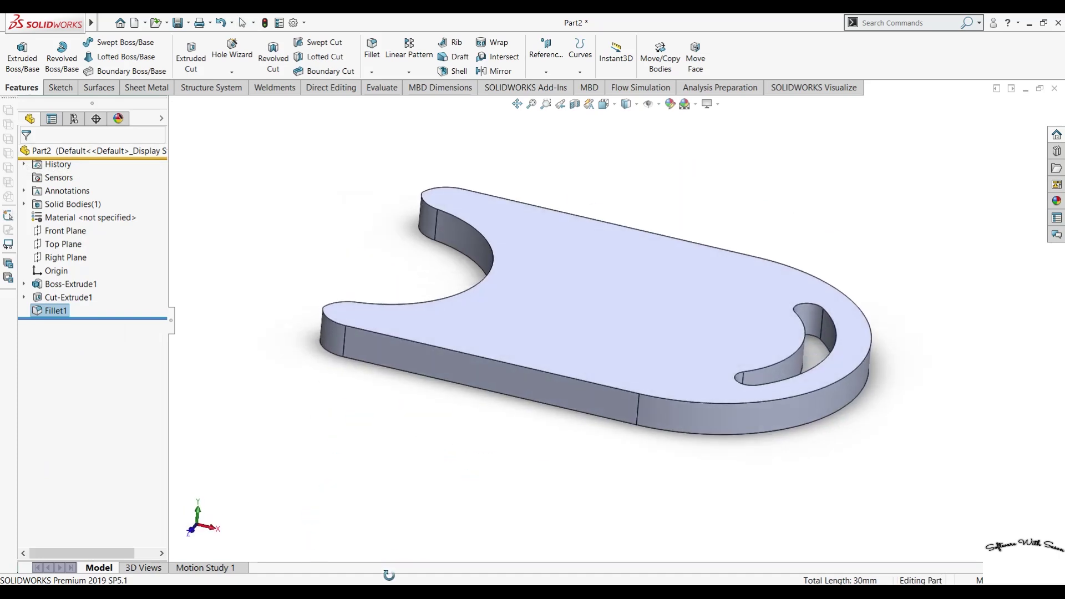
{"action": "left_click", "coordinate": [572, 340]}
{"action": "key", "text": "ctrl+8"}
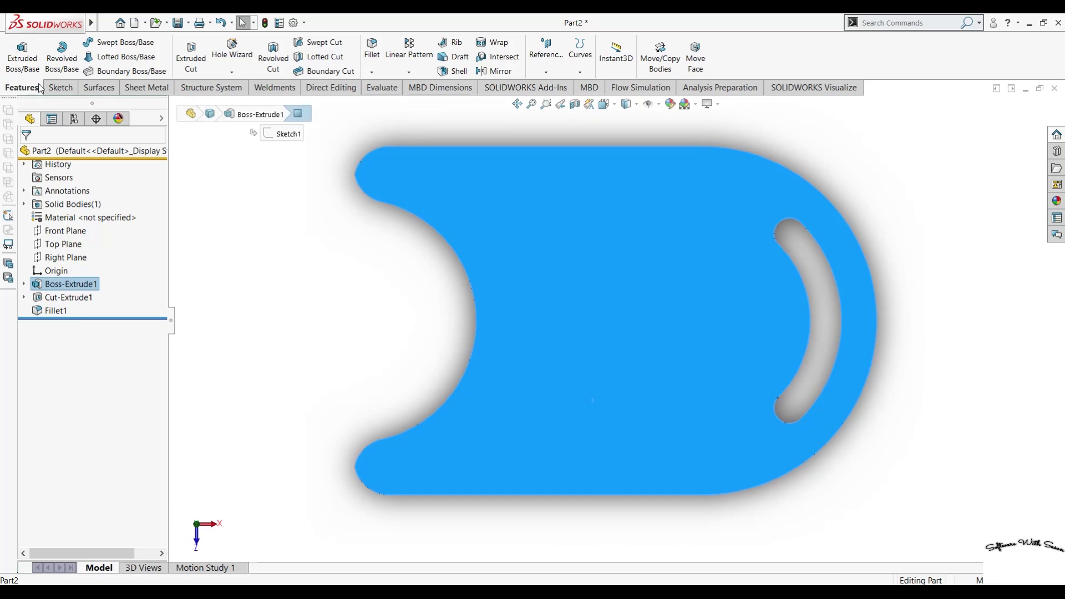
Sketch a horizontal centerline from the notch arc to the slot arc
{"action": "left_click", "coordinate": [59, 88]}
{"action": "left_click", "coordinate": [114, 42]}
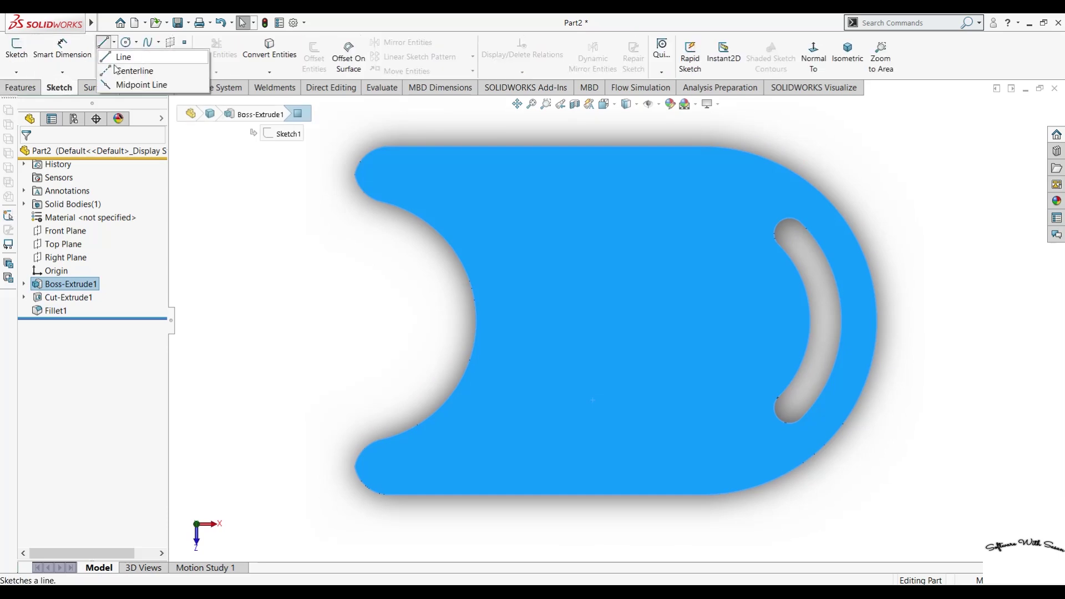
{"action": "left_click", "coordinate": [136, 69]}
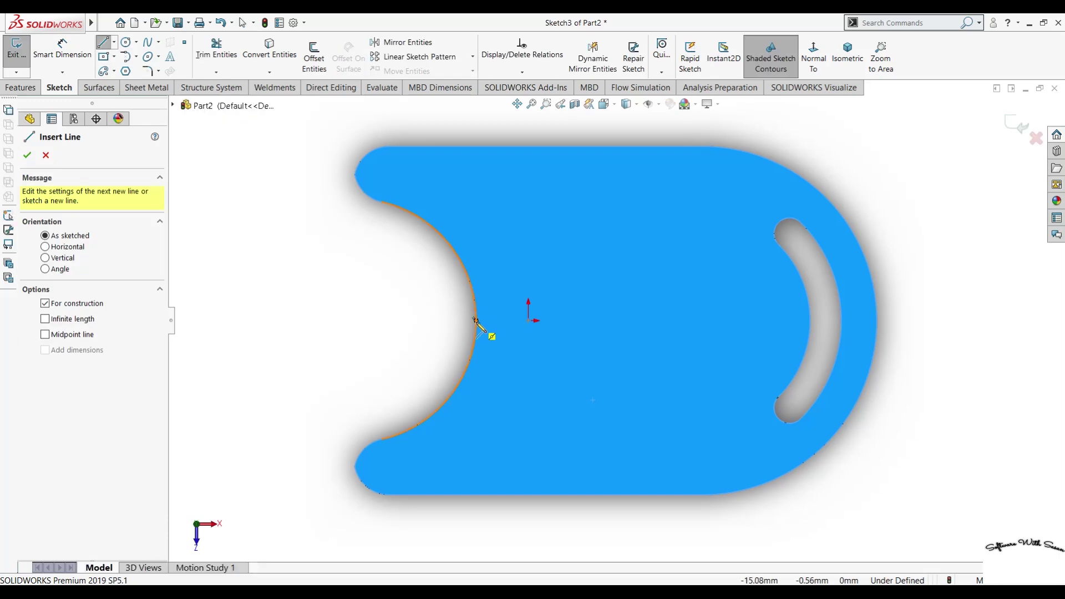
{"action": "left_click", "coordinate": [475, 320]}
{"action": "left_click", "coordinate": [808, 320]}
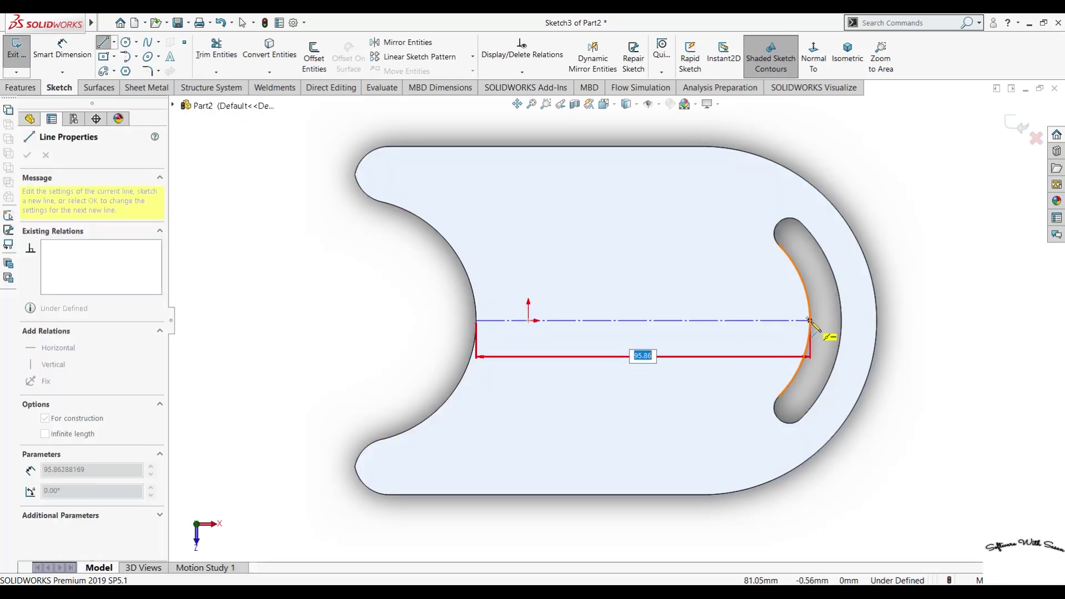
{"action": "double_click", "coordinate": [810, 321]}
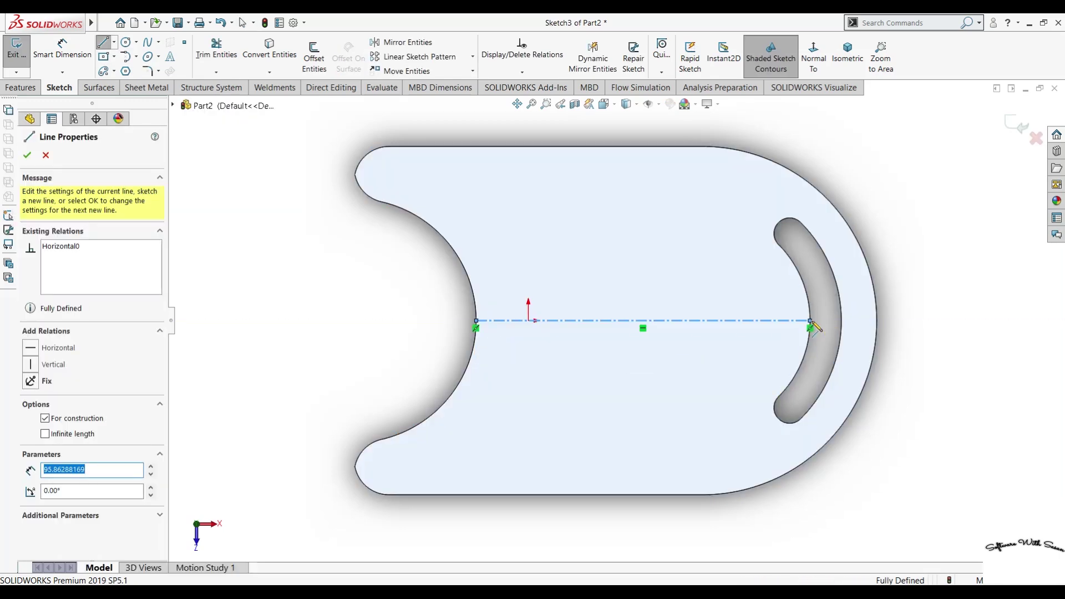
{"action": "key", "text": "Escape"}
{"action": "key", "text": "Escape"}
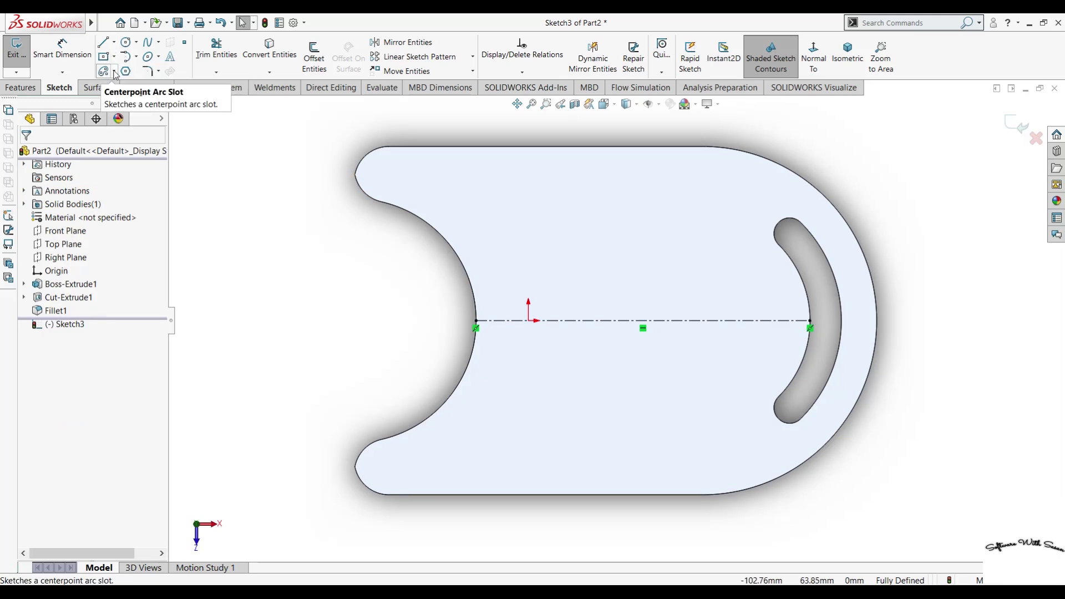
Draw an upright ellipse centred on the centerline's midpoint
{"action": "left_click", "coordinate": [148, 57]}
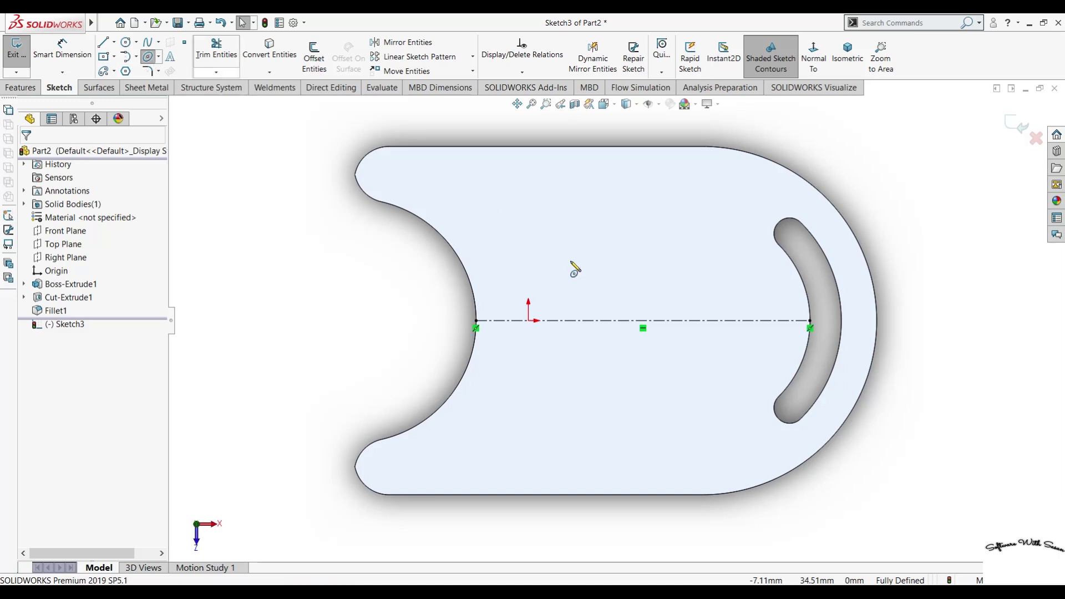
{"action": "left_click", "coordinate": [643, 320]}
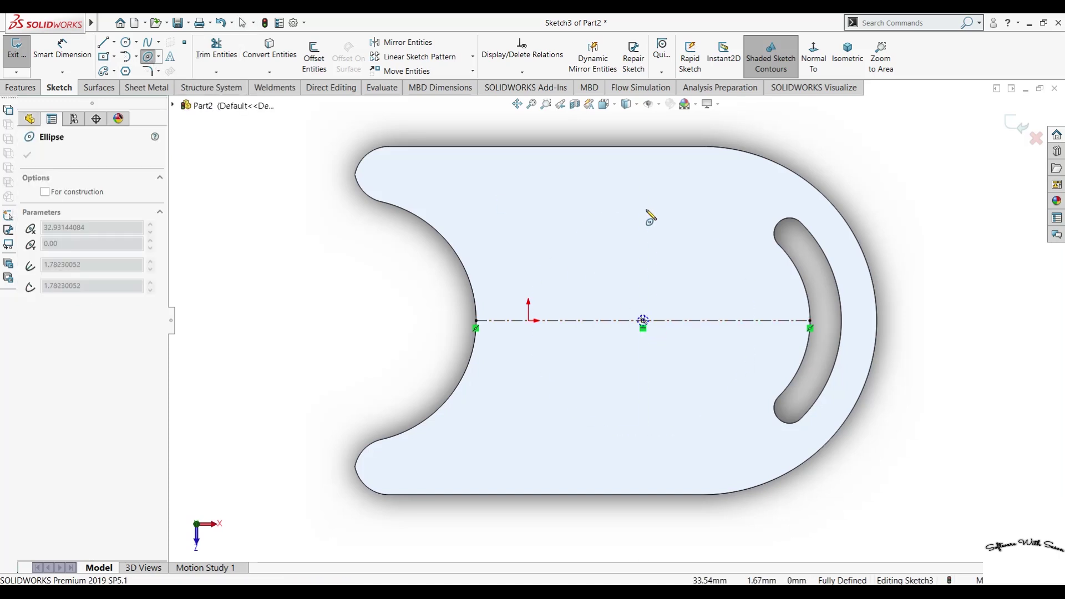
{"action": "left_click", "coordinate": [642, 175]}
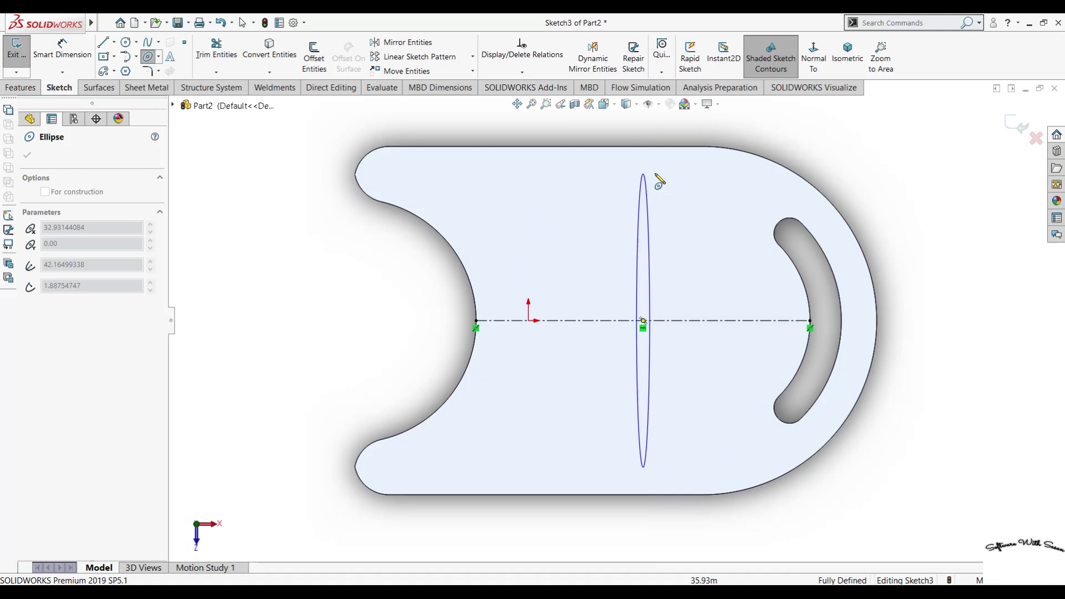
{"action": "left_click", "coordinate": [716, 188]}
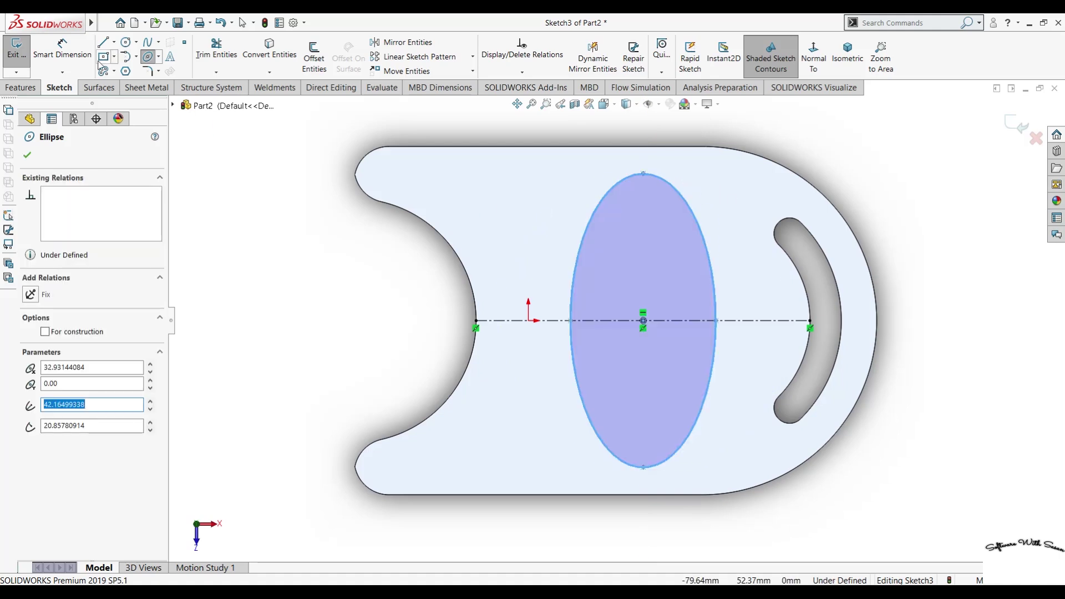
{"action": "key", "text": "Escape"}
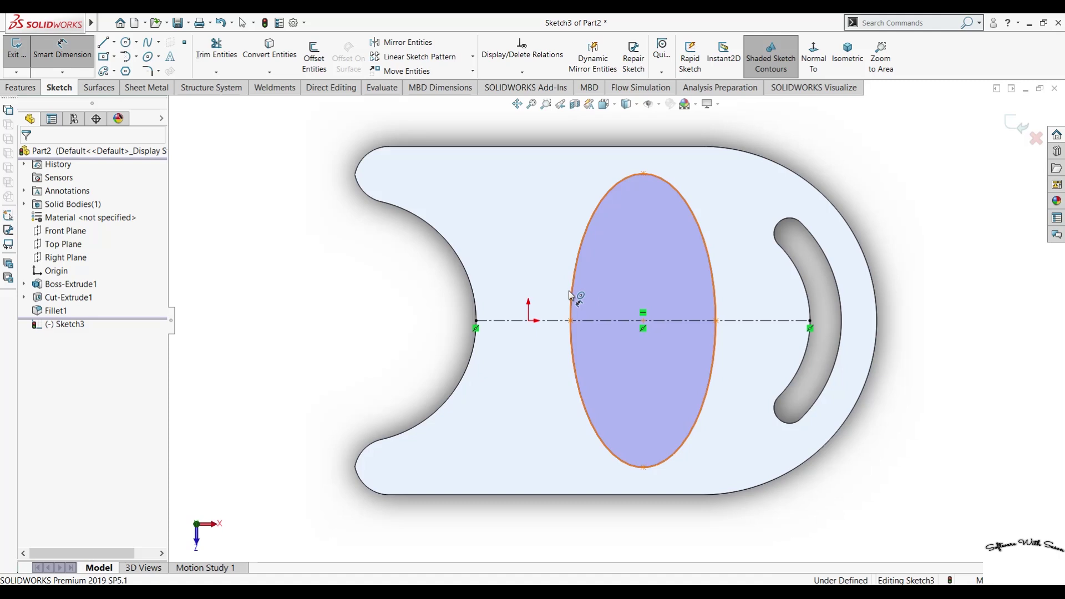
Dimension the ellipse's left vertex to its centre as 20 mm
{"action": "left_click", "coordinate": [573, 298]}
{"action": "key", "text": "Tab"}
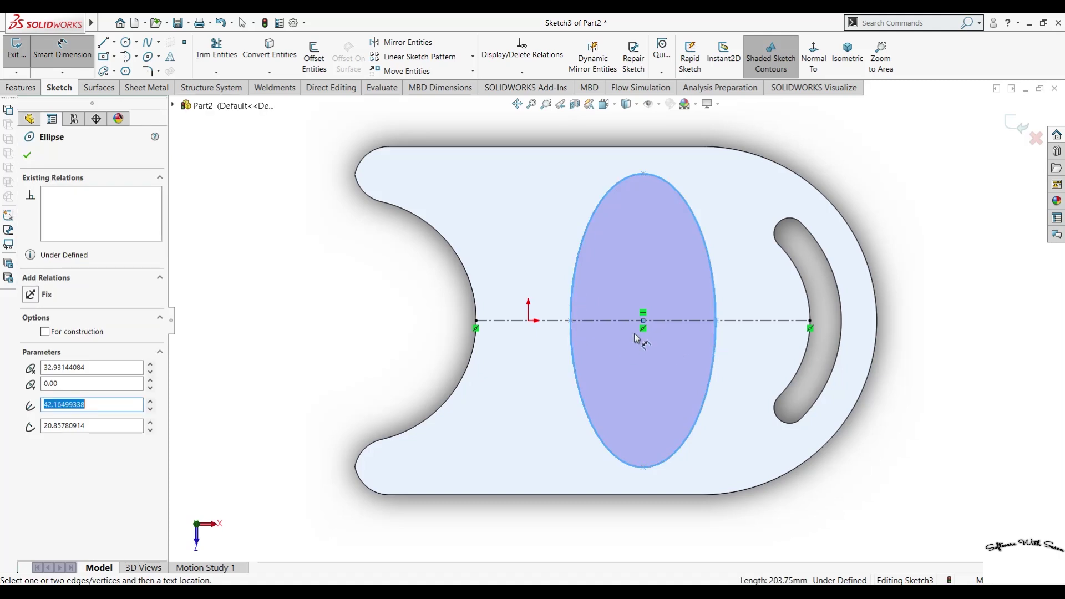
{"action": "left_click", "coordinate": [571, 321]}
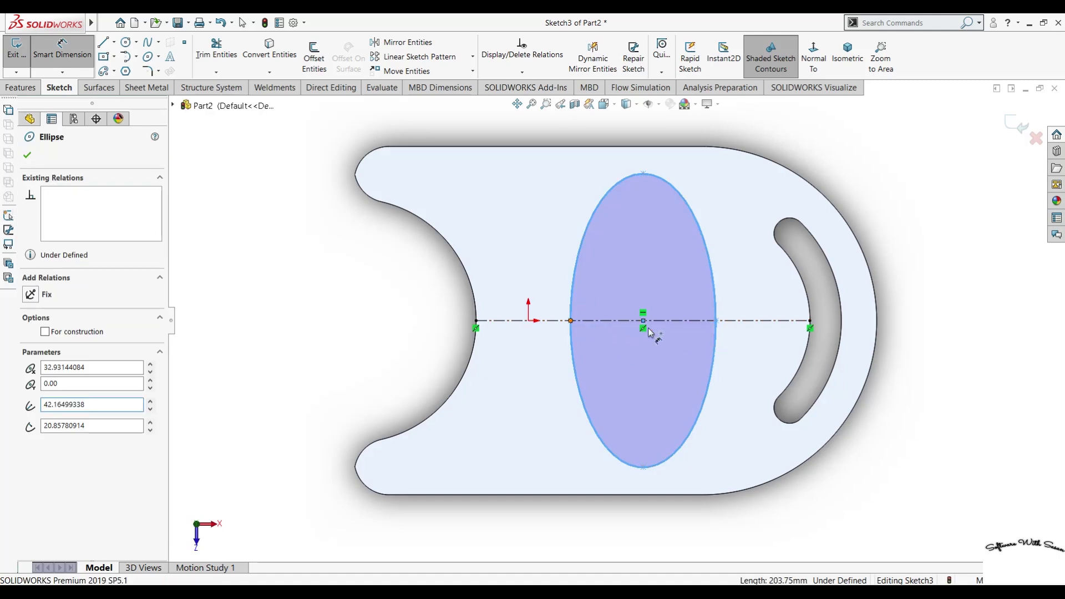
{"action": "left_click", "coordinate": [642, 321]}
{"action": "left_click", "coordinate": [718, 332]}
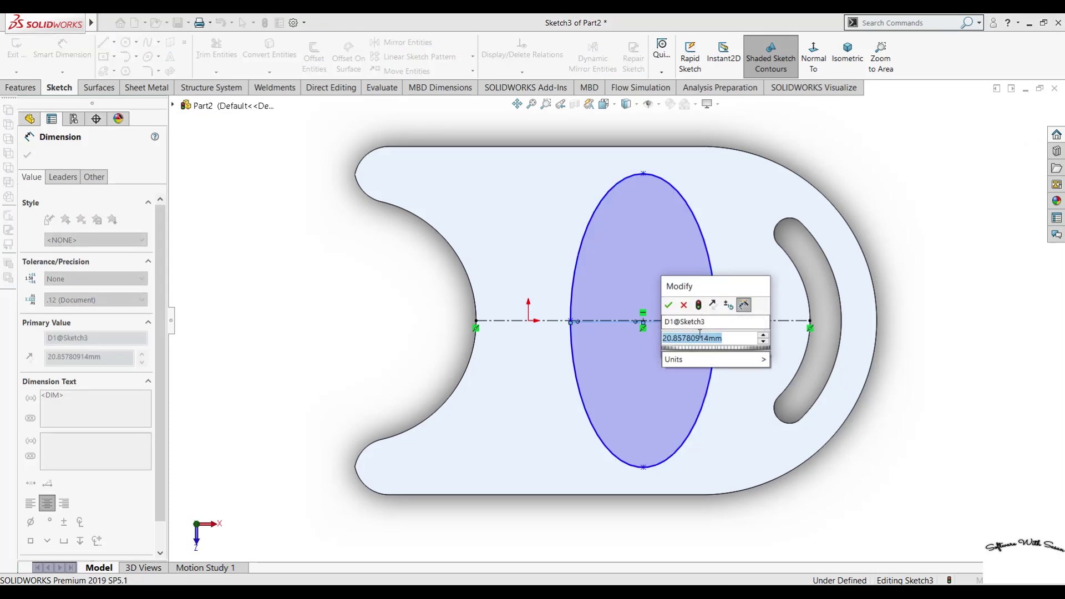
{"action": "type", "text": "20"}
{"action": "key", "text": "Return"}
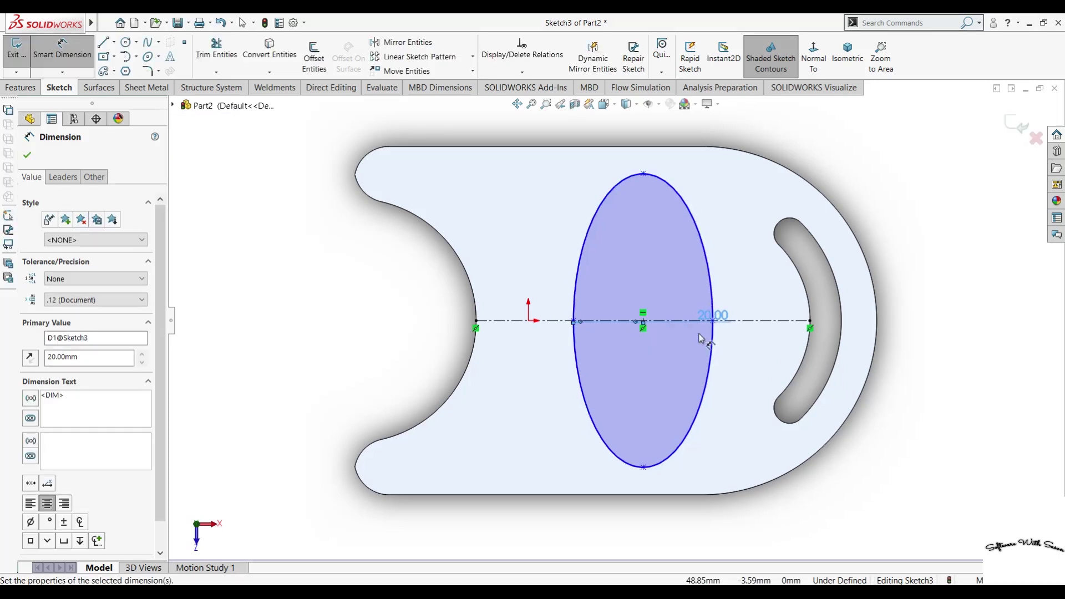
{"action": "key", "text": "Escape"}
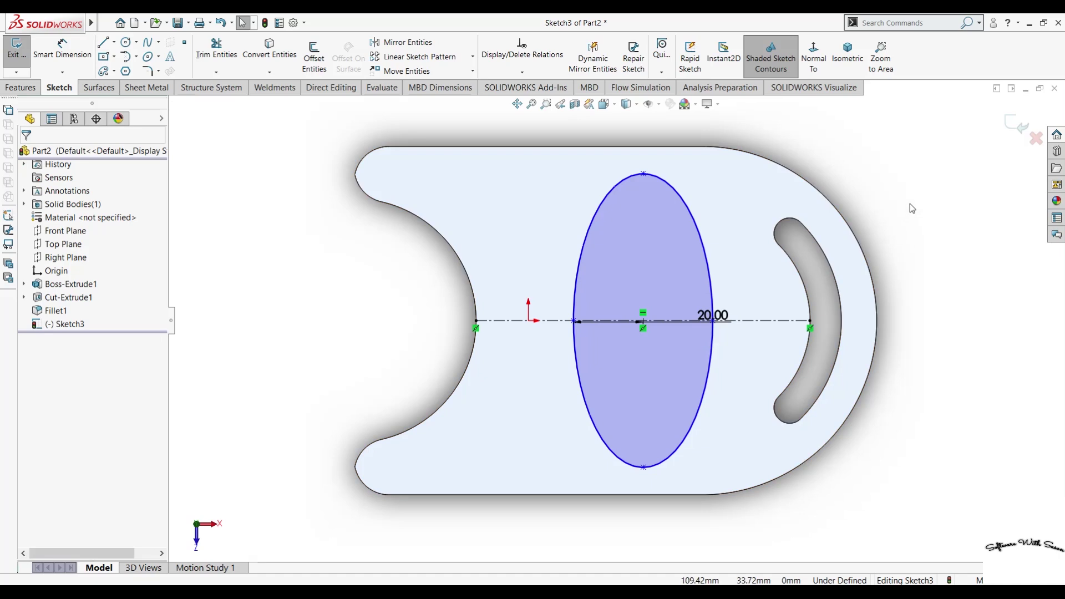
Add a Vertical relation between the ellipse's top and bottom vertices and reposition the dimension
{"action": "left_click", "coordinate": [642, 174]}
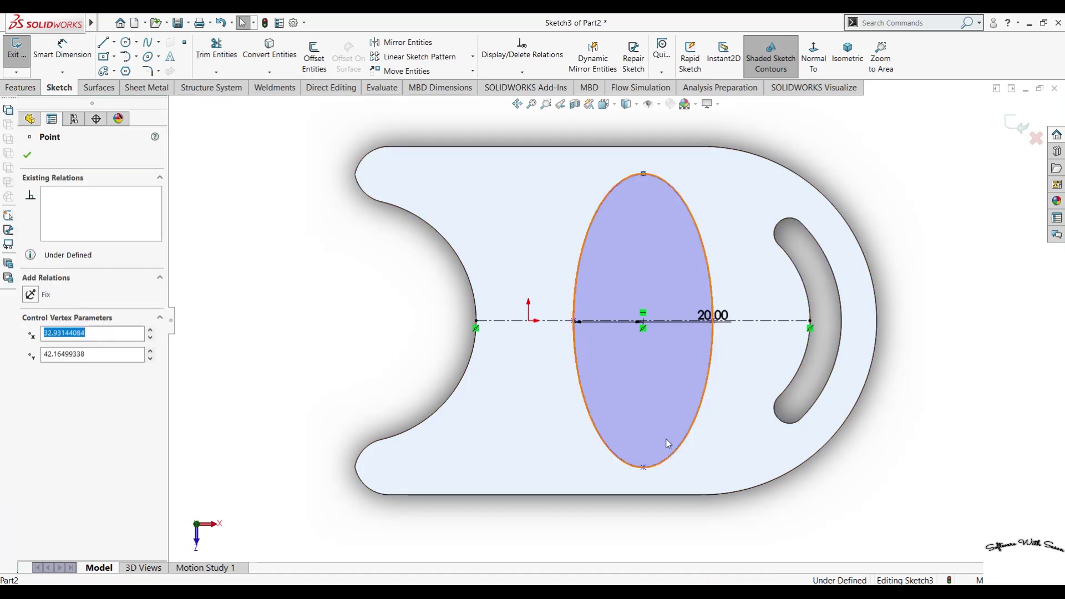
{"action": "left_click", "coordinate": [644, 467], "text": "ctrl"}
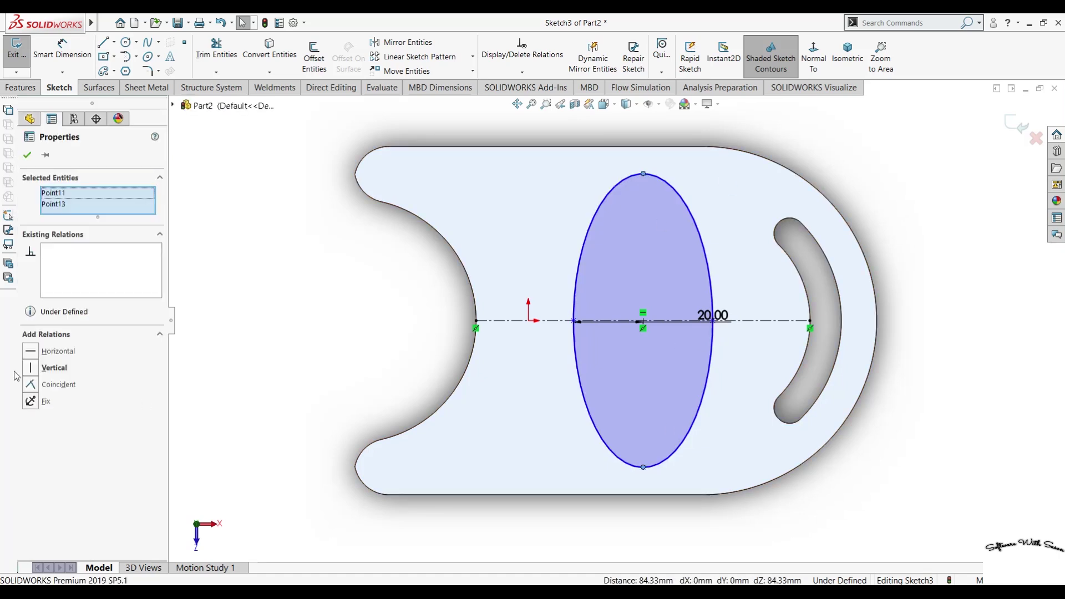
{"action": "left_click", "coordinate": [211, 372]}
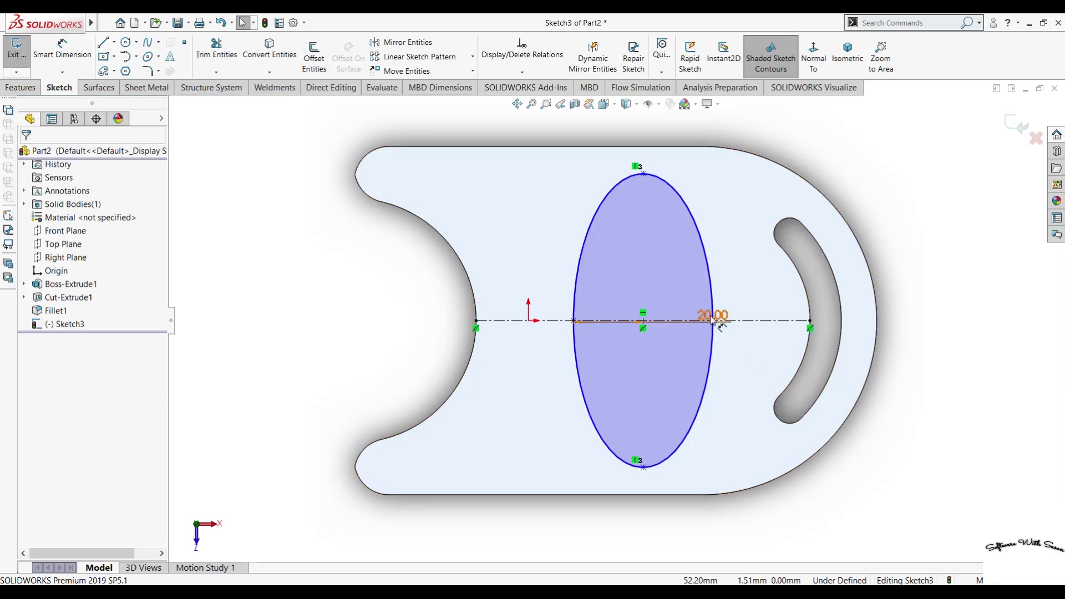
{"action": "left_click", "coordinate": [704, 245]}
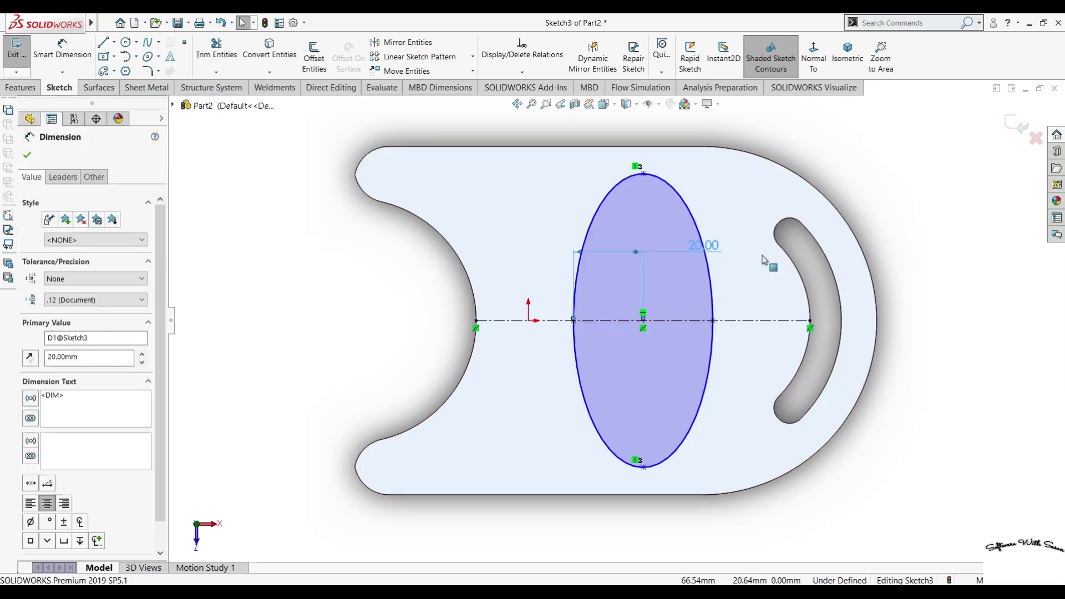
{"action": "left_click", "coordinate": [28, 157]}
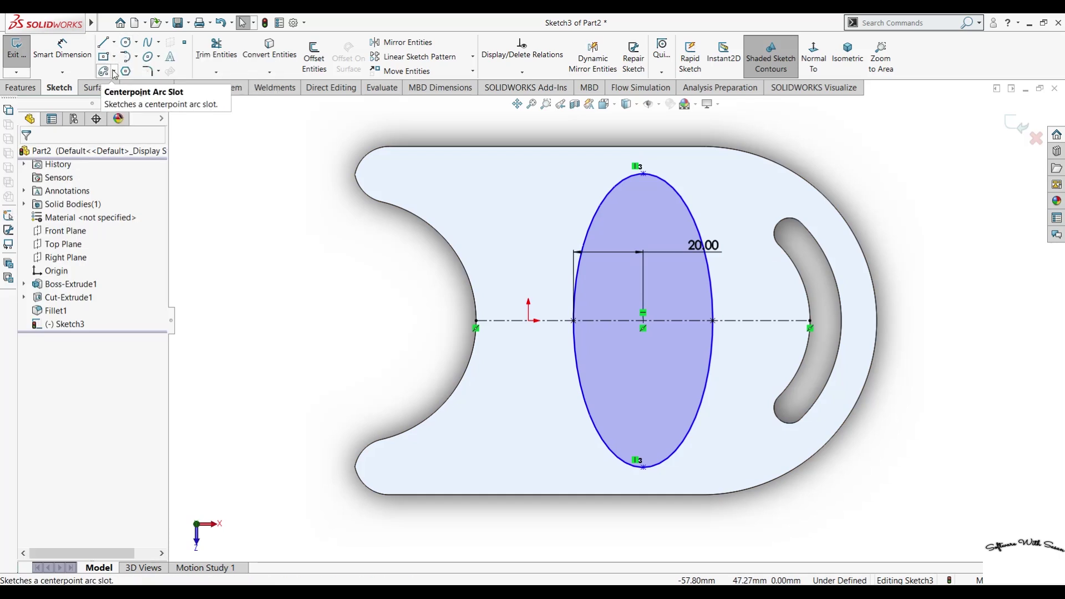
Draw a centre-point straight slot about 23.75 mm wide along the centreline through the ellipse centre
{"action": "left_click", "coordinate": [115, 72]}
{"action": "left_click", "coordinate": [117, 99]}
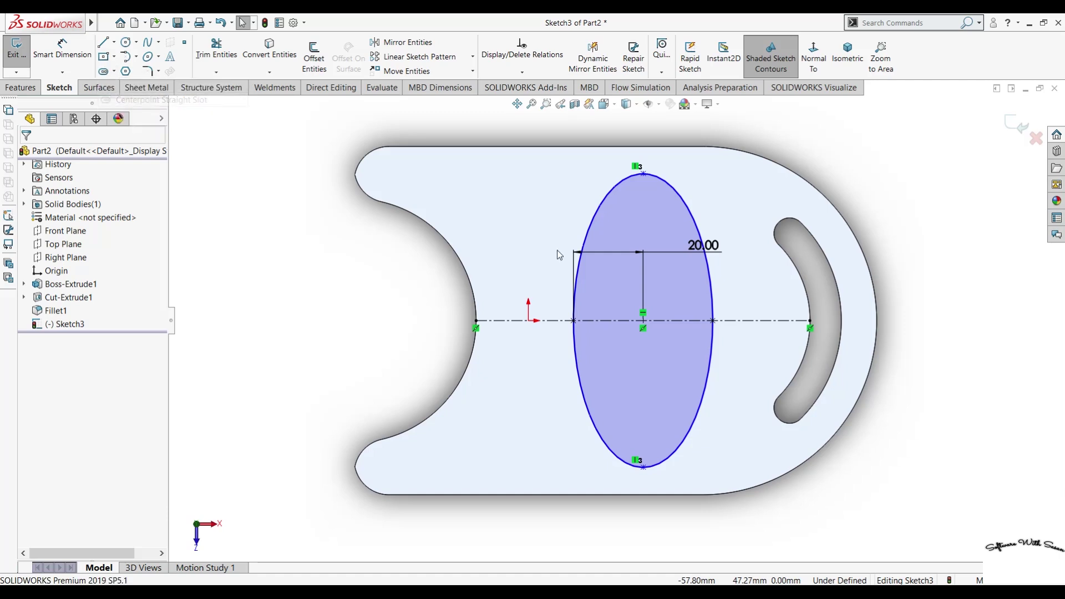
{"action": "left_click", "coordinate": [643, 322]}
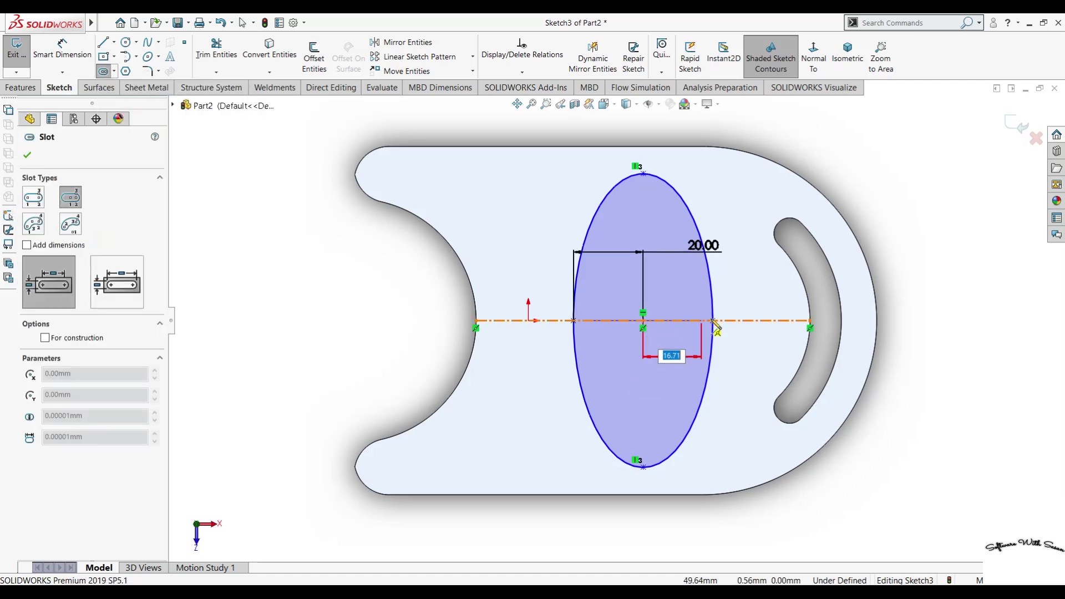
{"action": "left_click", "coordinate": [752, 322]}
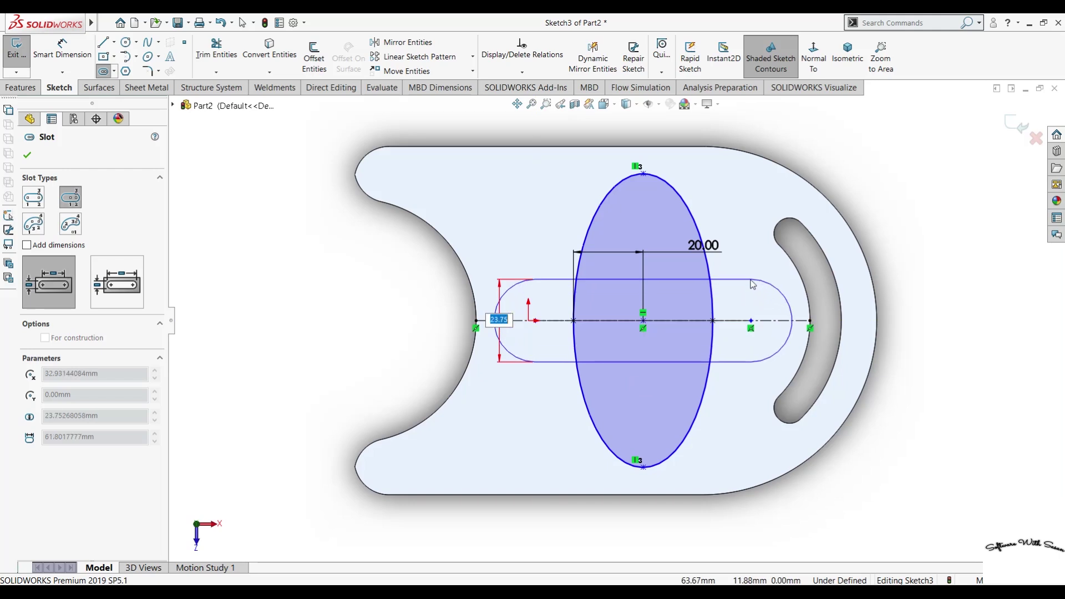
{"action": "left_click", "coordinate": [753, 284]}
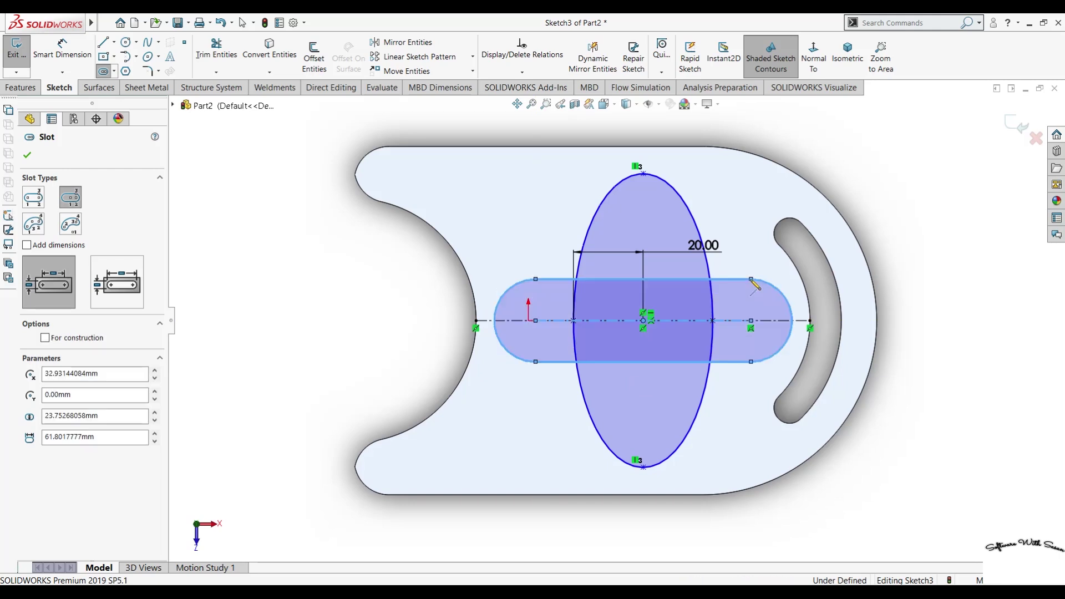
{"action": "left_click", "coordinate": [28, 155]}
{"action": "mouse_move", "coordinate": [345, 237]}
{"action": "middle_mouse_down"}
{"action": "mouse_move", "coordinate": [301, 191]}
{"action": "mouse_move", "coordinate": [331, 229]}
{"action": "middle_mouse_up"}
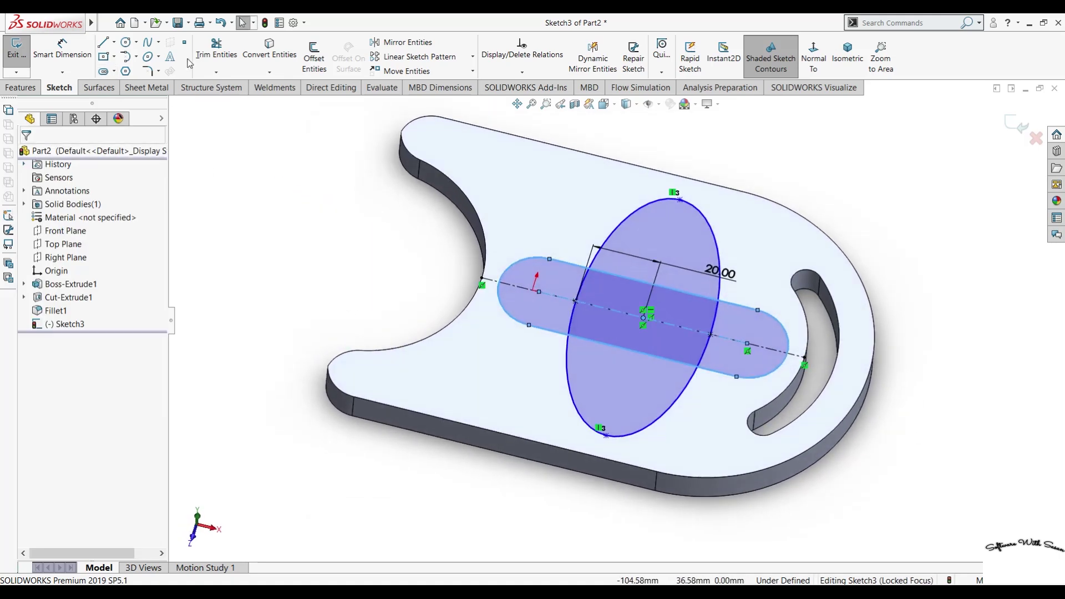
Power-trim the overlapping ellipse arcs and slot edges into a single cross-shaped outline
{"action": "left_click", "coordinate": [207, 57]}
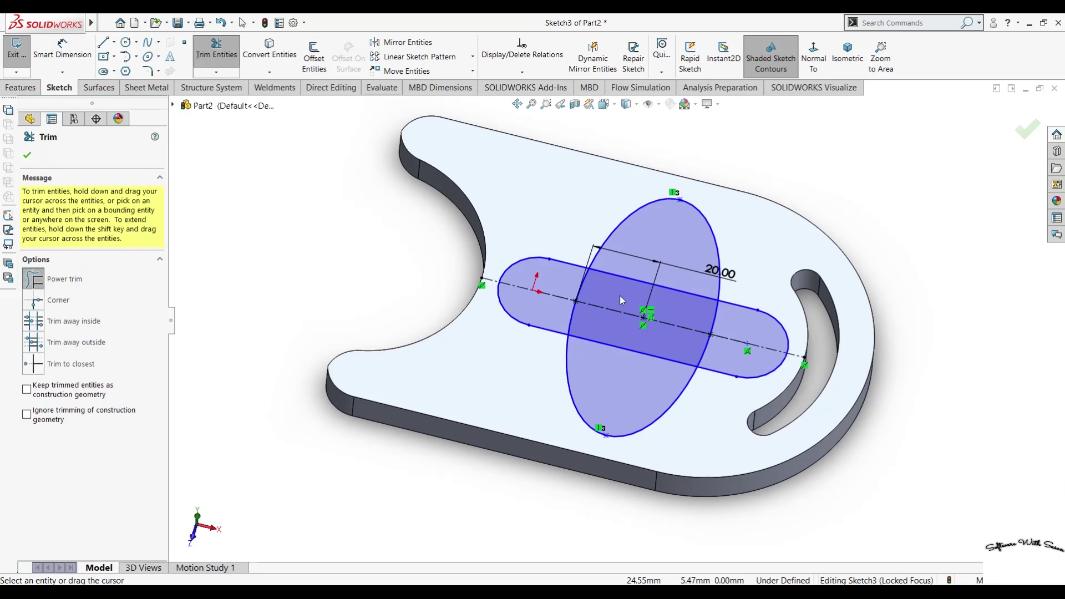
{"action": "left_click_drag", "start_coordinate": [578, 290], "coordinate": [600, 324]}
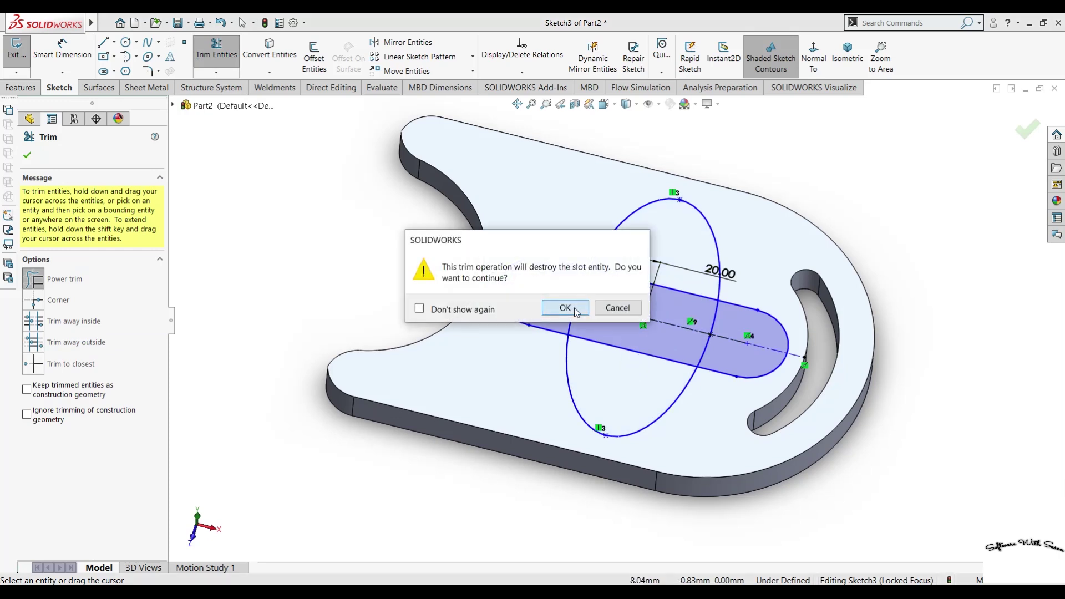
{"action": "left_click", "coordinate": [565, 307]}
{"action": "left_click_drag", "start_coordinate": [719, 348], "coordinate": [660, 336]}
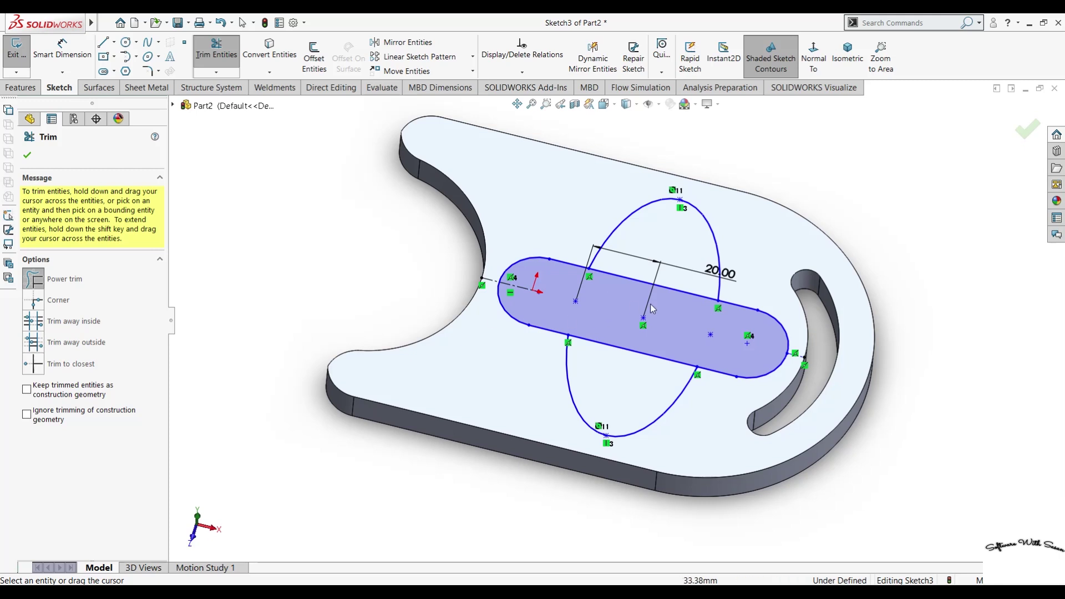
{"action": "left_click_drag", "start_coordinate": [668, 282], "coordinate": [309, 422]}
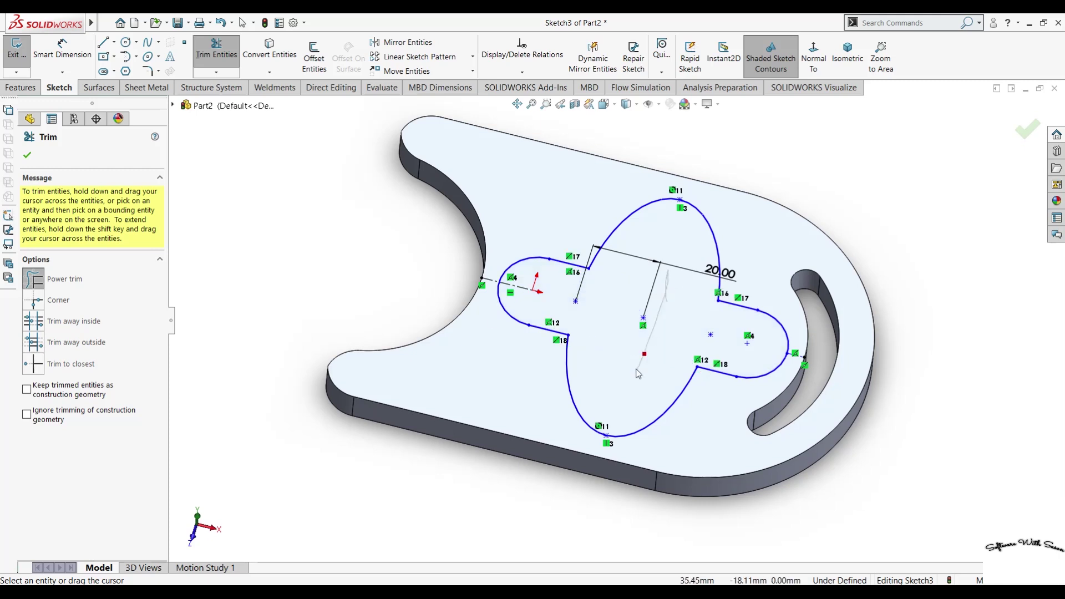
{"action": "middle_click_drag", "start_coordinate": [307, 417], "coordinate": [277, 350]}
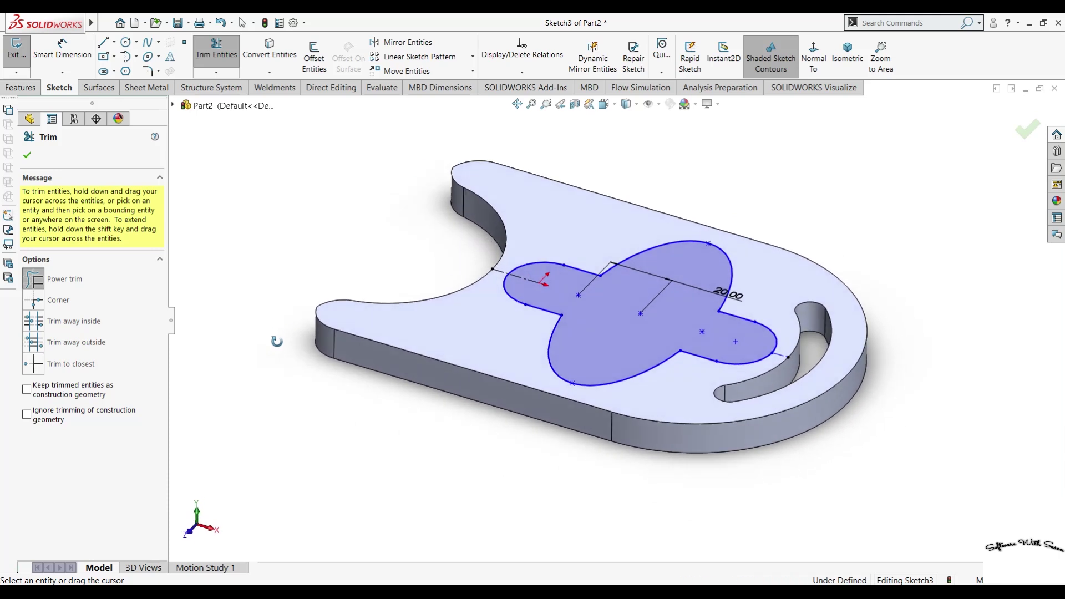
{"action": "left_click", "coordinate": [27, 156]}
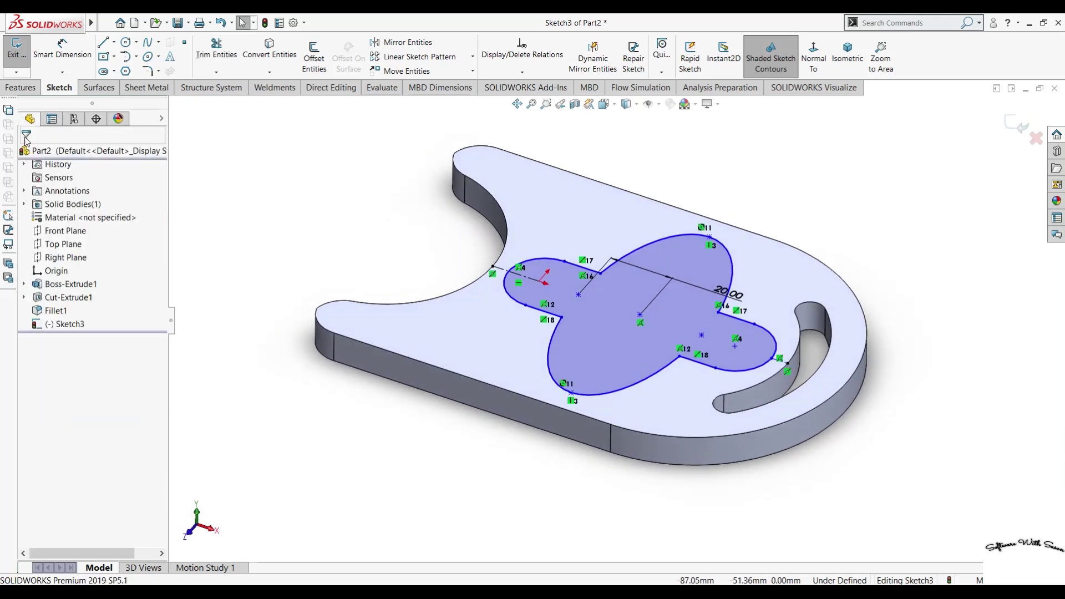
{"action": "left_click", "coordinate": [26, 89]}
Extrude the cross profile 20.00 mm into the boss Boss-Extrude2
{"action": "left_click", "coordinate": [22, 56]}
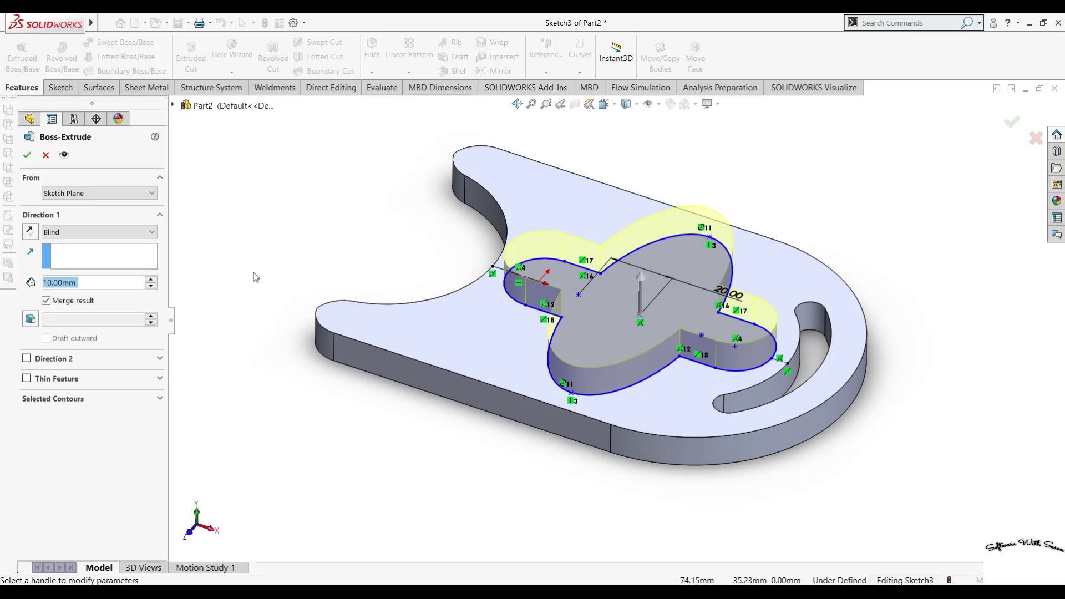
{"action": "left_click", "coordinate": [151, 281]}
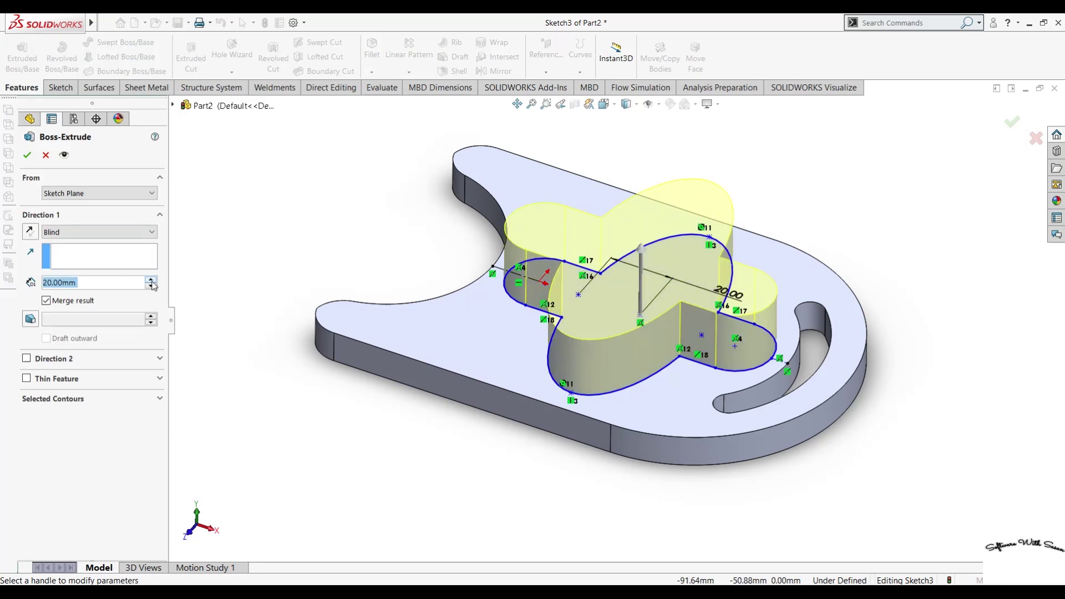
{"action": "left_click", "coordinate": [27, 155]}
{"action": "mouse_move", "coordinate": [464, 446]}
{"action": "middle_mouse_down"}
{"action": "mouse_move", "coordinate": [475, 383]}
{"action": "mouse_move", "coordinate": [499, 487]}
{"action": "middle_mouse_up"}
Select the boss top face and view it normal for a new sketch
{"action": "left_click", "coordinate": [653, 264]}
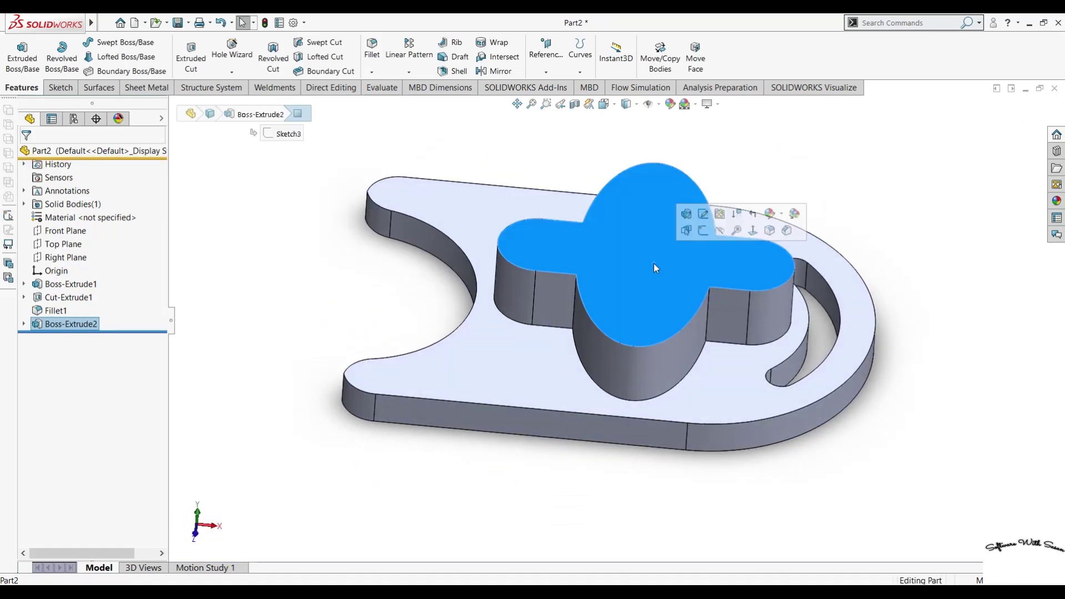
{"action": "key", "text": "ctrl+8"}
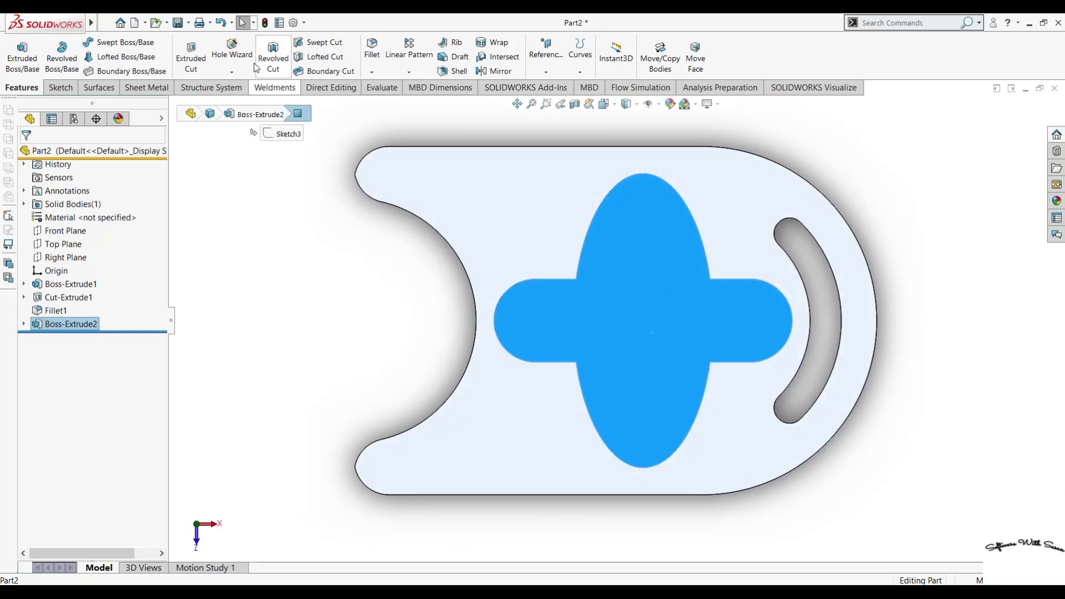
{"action": "left_click", "coordinate": [60, 87]}
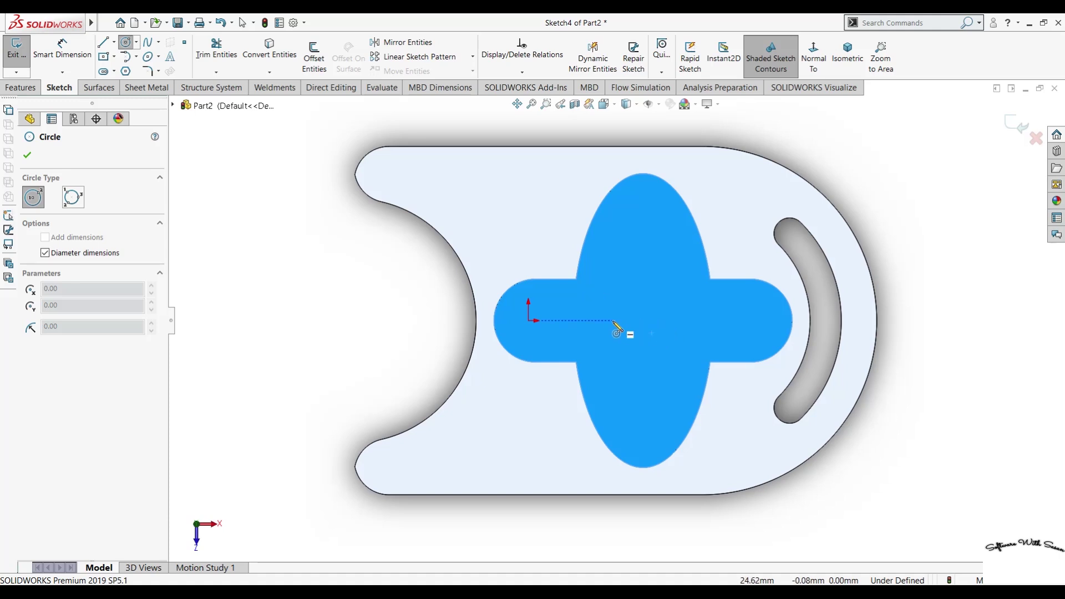
Draw a centerline across the cross between the slot's left and right ends
{"action": "key", "text": "Escape"}
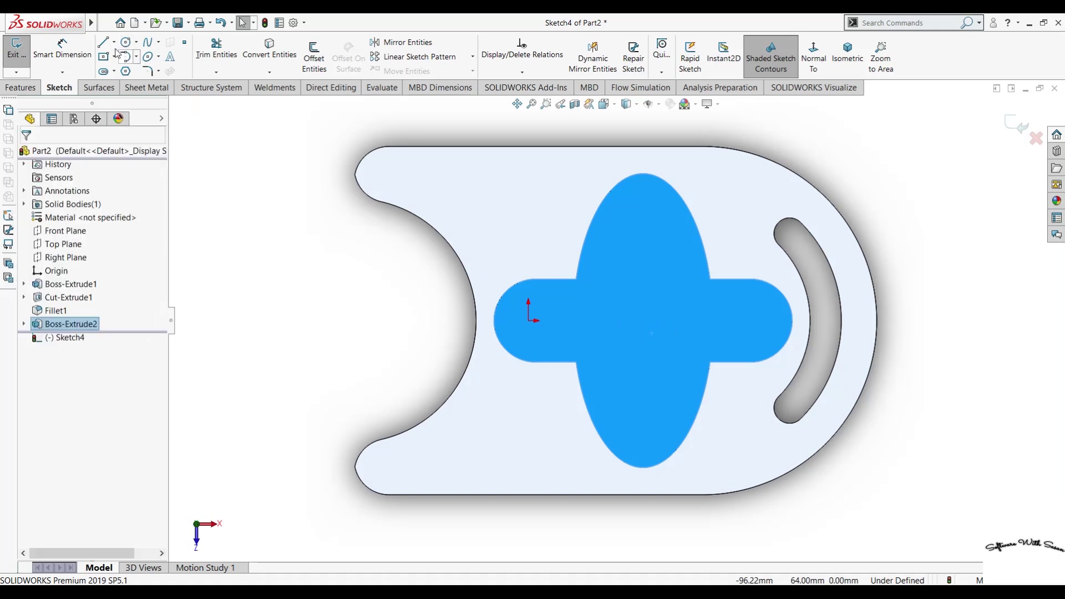
{"action": "left_click", "coordinate": [114, 42]}
{"action": "left_click", "coordinate": [130, 66]}
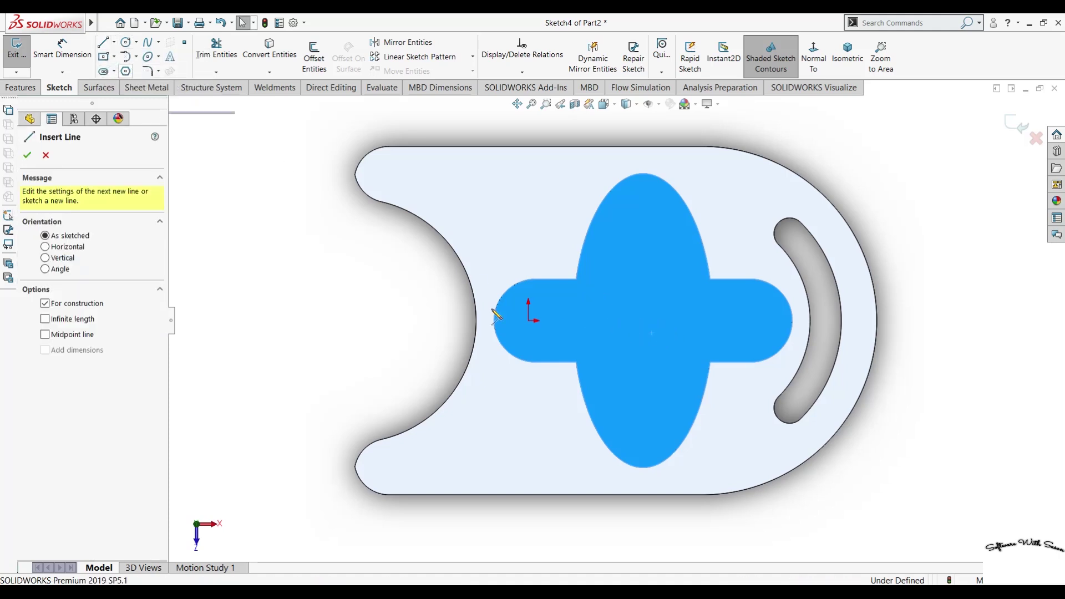
{"action": "left_click", "coordinate": [493, 320]}
{"action": "left_click", "coordinate": [792, 320]}
{"action": "key", "text": "Escape"}
{"action": "key", "text": "Escape"}
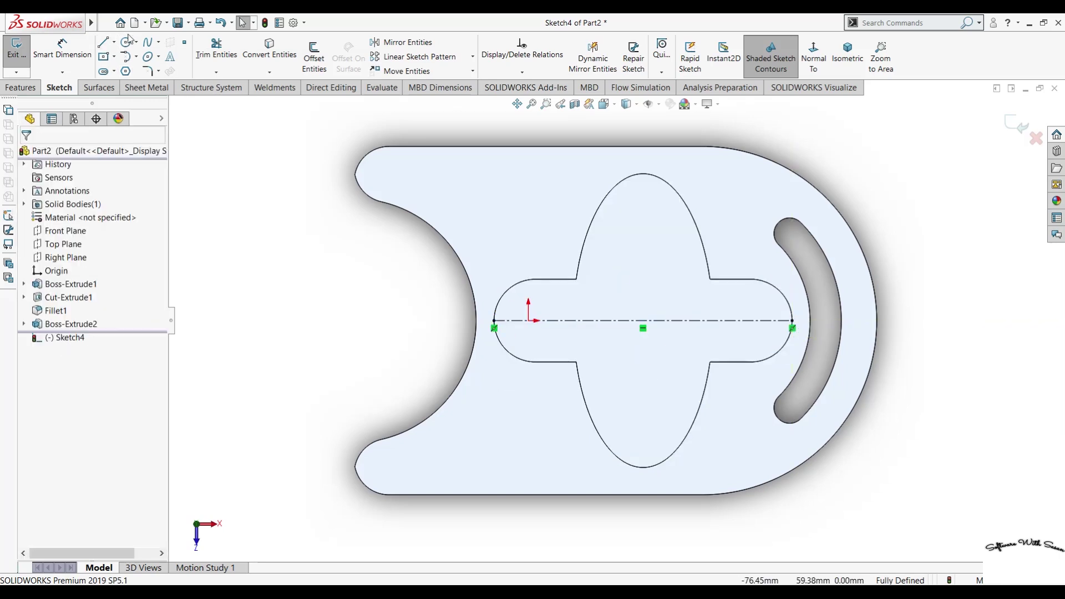
Add a circle centred on the centerline midpoint, reaching the ellipse-slot corner
{"action": "left_click", "coordinate": [128, 43]}
{"action": "left_click", "coordinate": [643, 320]}
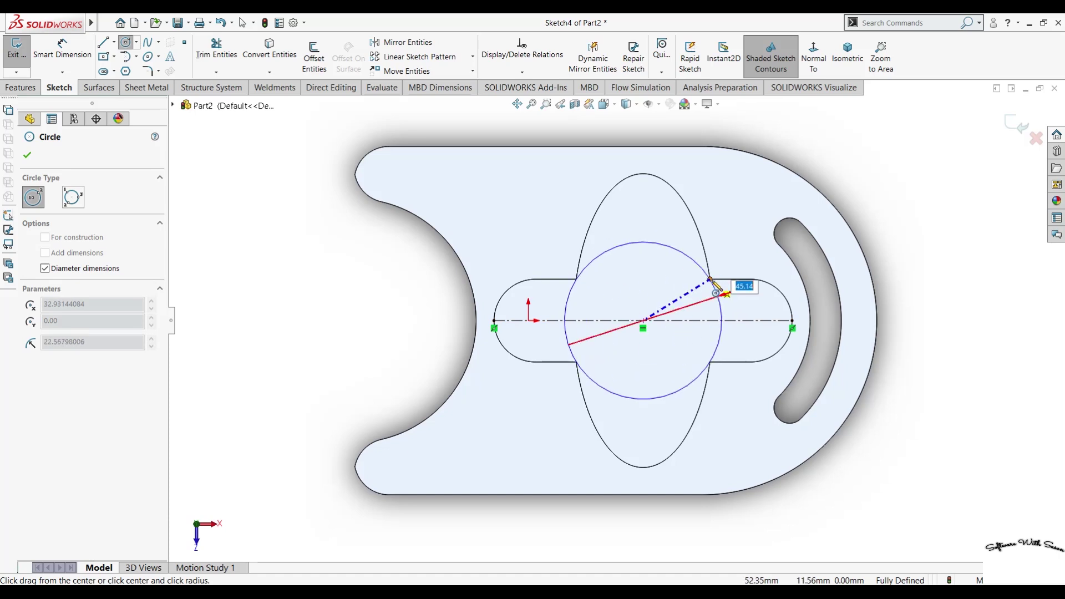
{"action": "left_click", "coordinate": [711, 280]}
{"action": "left_click", "coordinate": [16, 89]}
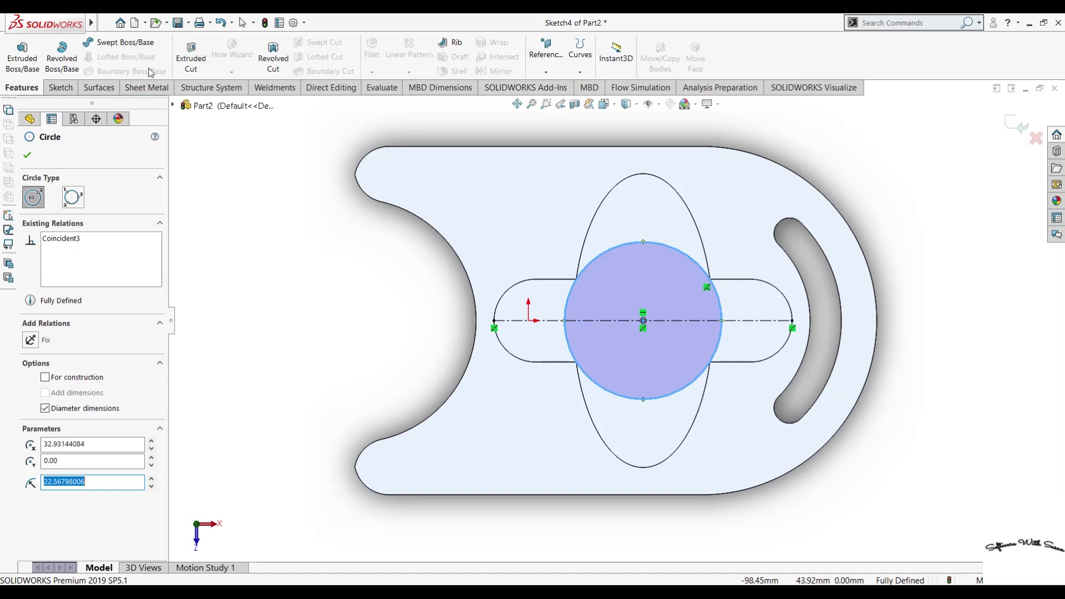
{"action": "left_click", "coordinate": [191, 55]}
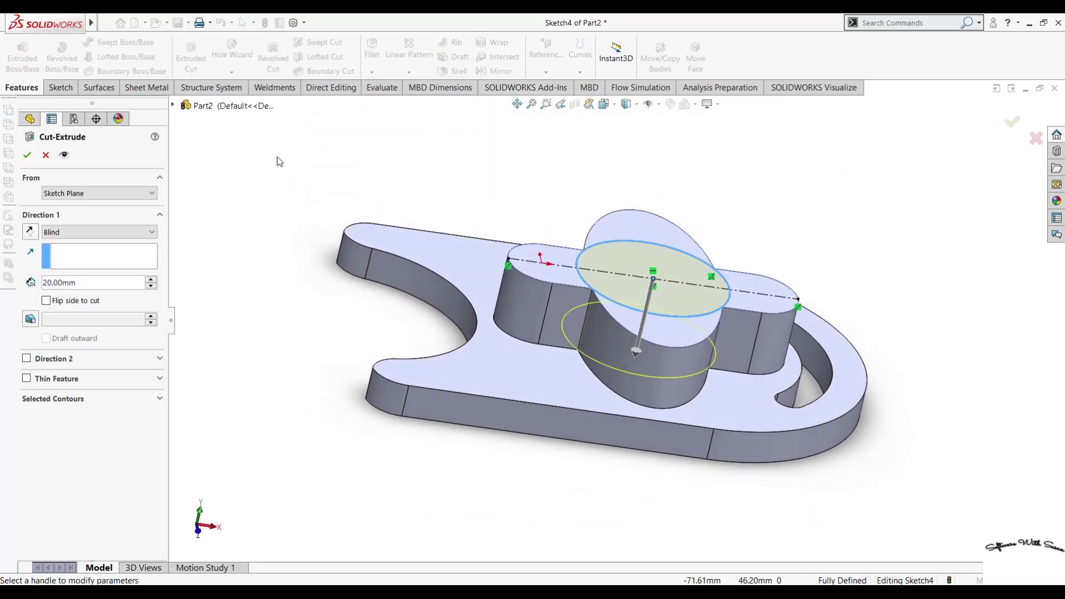
Cut the circle 20.00 mm blind with a 48.00° draft, forming the conical Cut-Extrude2
{"action": "left_click", "coordinate": [29, 319]}
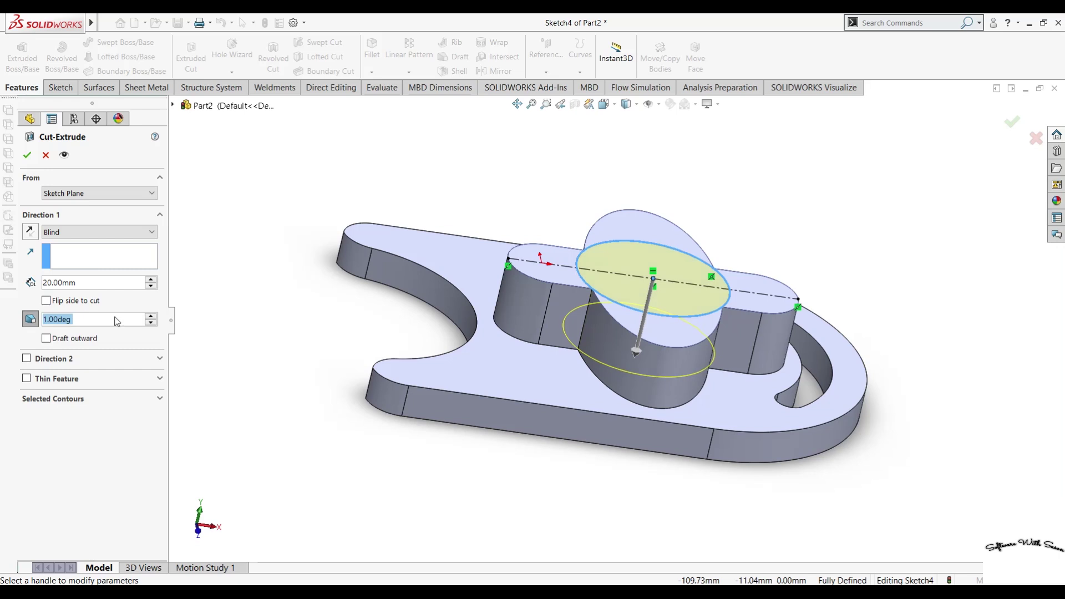
{"action": "left_click", "coordinate": [151, 317]}
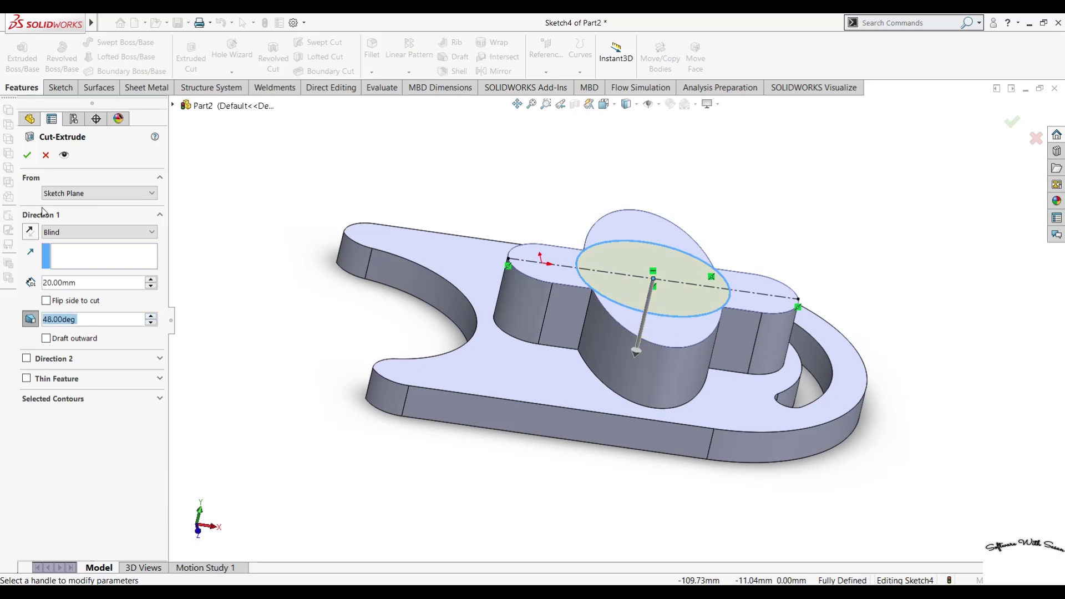
{"action": "left_click", "coordinate": [26, 156]}
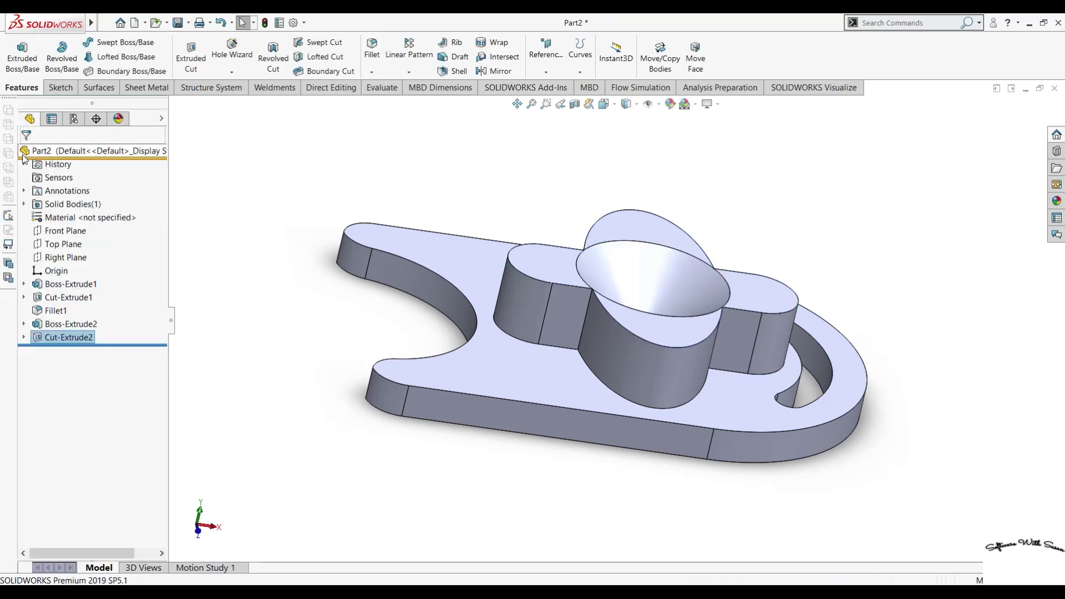
{"action": "mouse_move", "coordinate": [348, 350]}
{"action": "middle_mouse_down"}
{"action": "mouse_move", "coordinate": [285, 409]}
{"action": "mouse_move", "coordinate": [288, 423]}
{"action": "mouse_move", "coordinate": [356, 352]}
{"action": "mouse_move", "coordinate": [409, 211]}
{"action": "mouse_move", "coordinate": [654, 140]}
{"action": "mouse_move", "coordinate": [621, 183]}
{"action": "middle_mouse_up"}
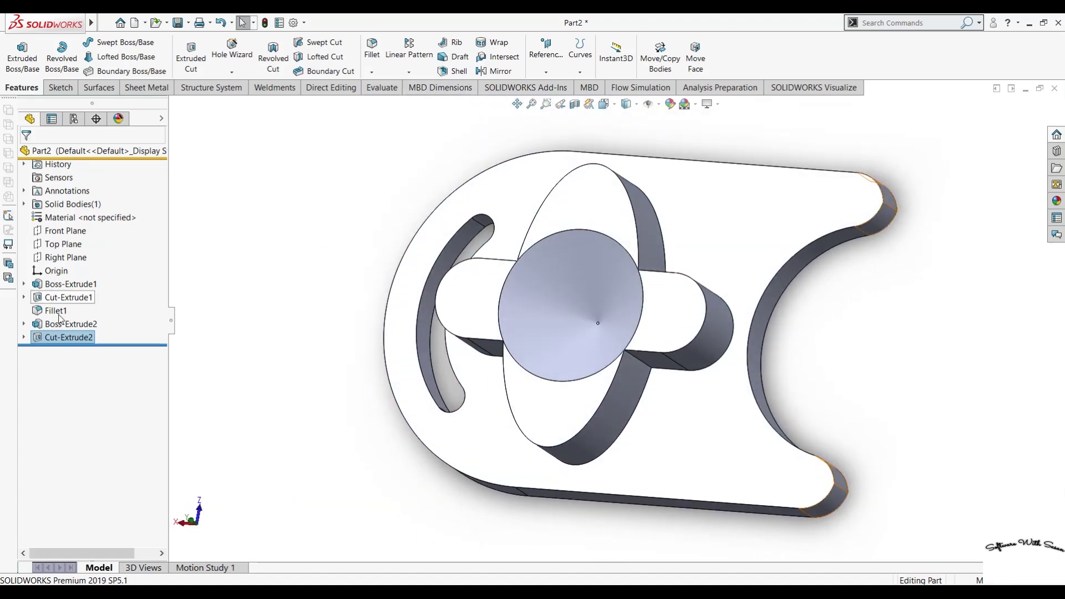
Edit Cut-Extrude2 and change its draft angle to 60°
{"action": "left_click", "coordinate": [65, 339]}
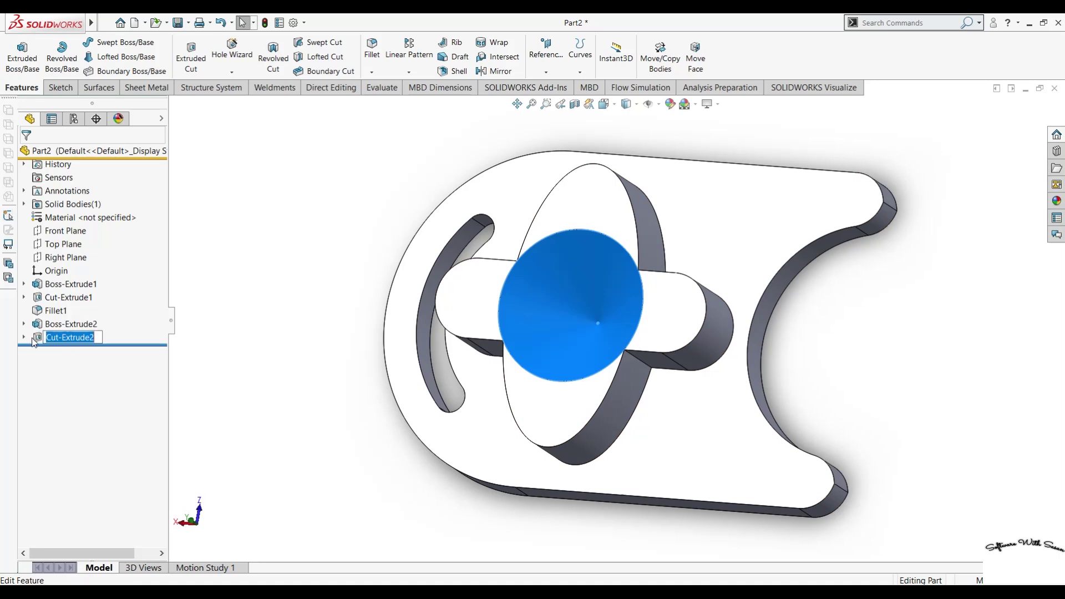
{"action": "left_click", "coordinate": [46, 303]}
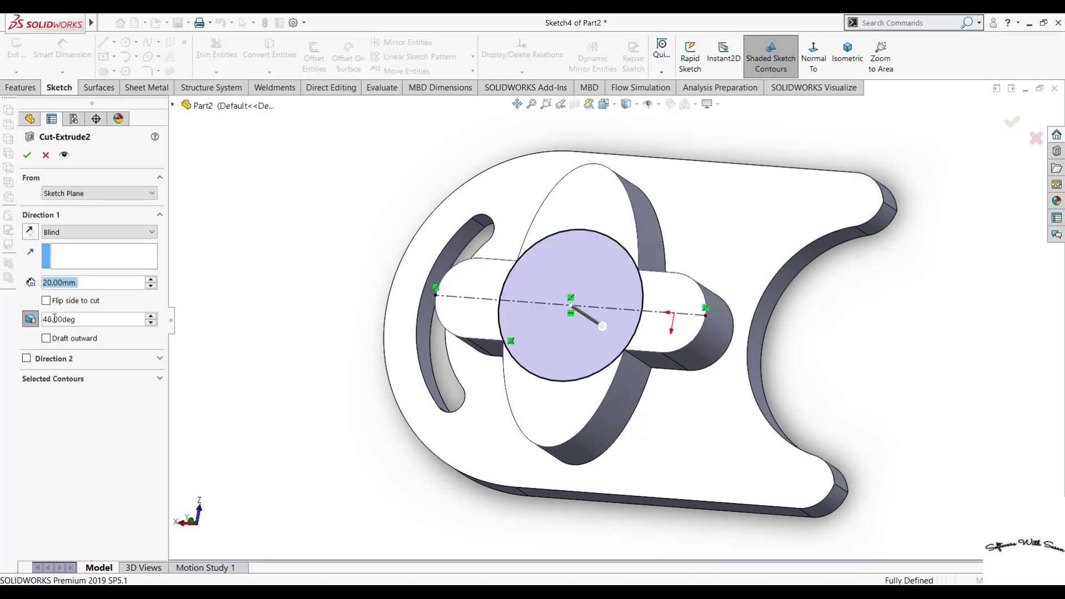
{"action": "type", "text": "60"}
{"action": "key", "text": "Return"}
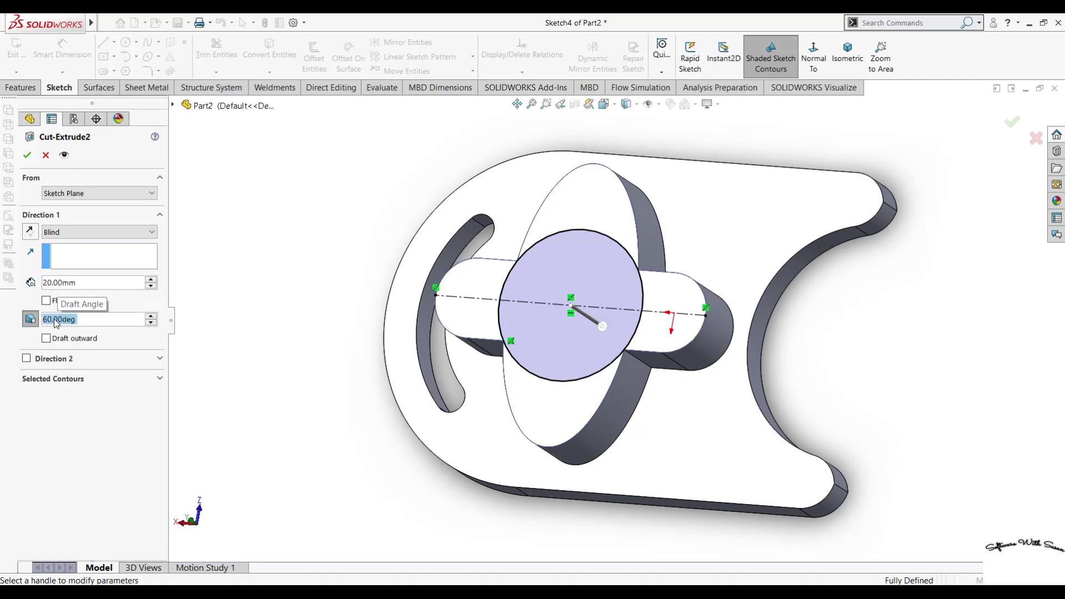
{"action": "left_click", "coordinate": [25, 155]}
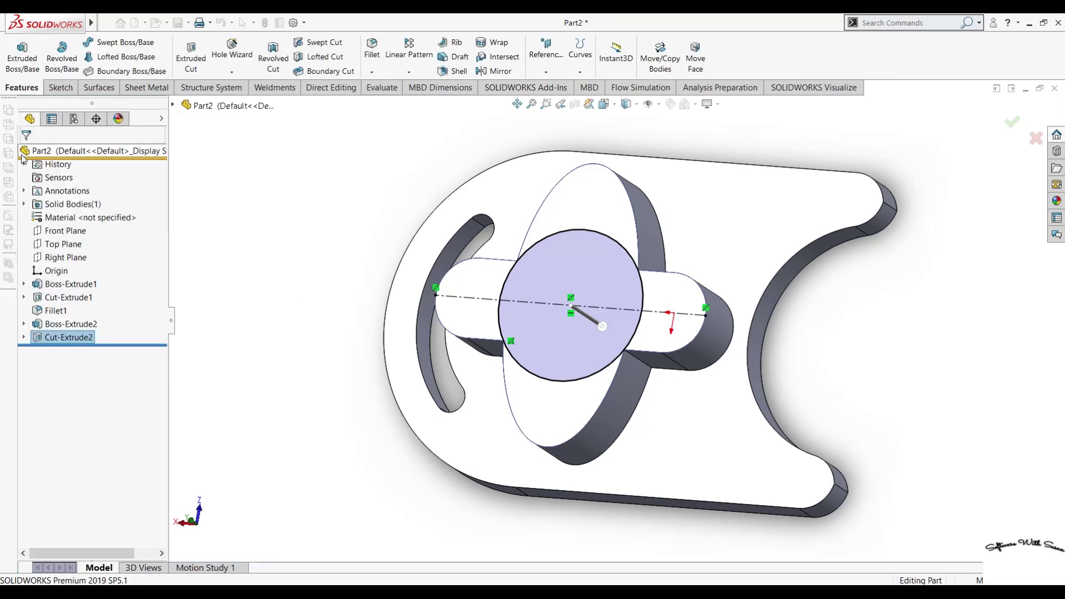
{"action": "mouse_move", "coordinate": [314, 329]}
{"action": "middle_mouse_down"}
{"action": "mouse_move", "coordinate": [653, 217]}
{"action": "mouse_move", "coordinate": [594, 304]}
{"action": "mouse_move", "coordinate": [601, 337]}
{"action": "mouse_move", "coordinate": [611, 240]}
{"action": "mouse_move", "coordinate": [756, 255]}
{"action": "mouse_move", "coordinate": [723, 324]}
{"action": "mouse_move", "coordinate": [657, 322]}
{"action": "mouse_move", "coordinate": [844, 420]}
{"action": "mouse_move", "coordinate": [742, 464]}
{"action": "mouse_move", "coordinate": [682, 556]}
{"action": "middle_mouse_up"}
{"action": "mouse_move", "coordinate": [750, 398]}
{"action": "middle_mouse_down"}
{"action": "mouse_move", "coordinate": [770, 370]}
{"action": "mouse_move", "coordinate": [861, 352]}
{"action": "mouse_move", "coordinate": [863, 435]}
{"action": "mouse_move", "coordinate": [808, 432]}
{"action": "mouse_move", "coordinate": [761, 464]}
{"action": "mouse_move", "coordinate": [749, 505]}
{"action": "mouse_move", "coordinate": [830, 421]}
{"action": "mouse_move", "coordinate": [887, 388]}
{"action": "mouse_move", "coordinate": [950, 442]}
{"action": "middle_mouse_up"}
{"action": "mouse_move", "coordinate": [714, 489]}
{"action": "middle_mouse_down"}
{"action": "mouse_move", "coordinate": [825, 397]}
{"action": "mouse_move", "coordinate": [944, 408]}
{"action": "mouse_move", "coordinate": [1011, 469]}
{"action": "middle_mouse_up"}
{"action": "mouse_move", "coordinate": [757, 473]}
{"action": "middle_mouse_down"}
{"action": "mouse_move", "coordinate": [780, 447]}
{"action": "mouse_move", "coordinate": [815, 475]}
{"action": "mouse_move", "coordinate": [775, 507]}
{"action": "mouse_move", "coordinate": [774, 483]}
{"action": "mouse_move", "coordinate": [860, 466]}
{"action": "mouse_move", "coordinate": [789, 494]}
{"action": "mouse_move", "coordinate": [785, 513]}
{"action": "middle_mouse_up"}
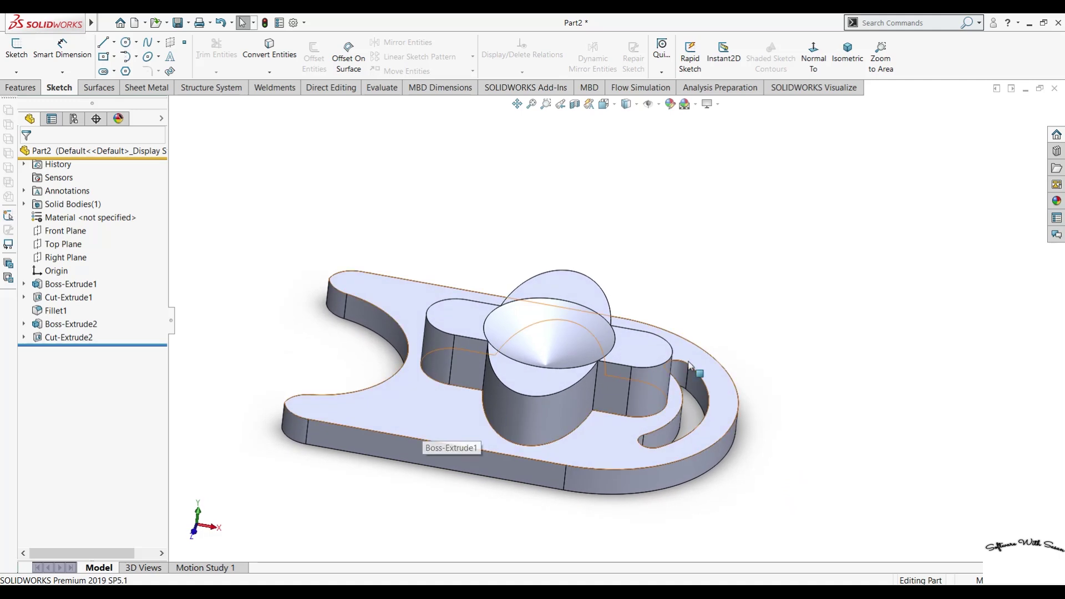
{"action": "left_click", "coordinate": [634, 350]}
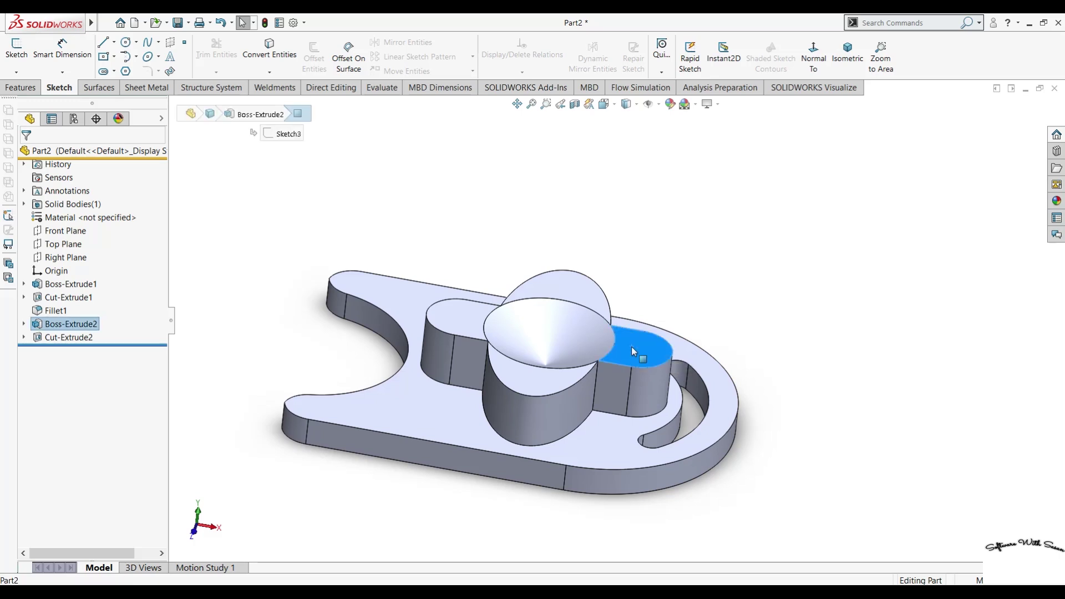
{"action": "left_click", "coordinate": [797, 223]}
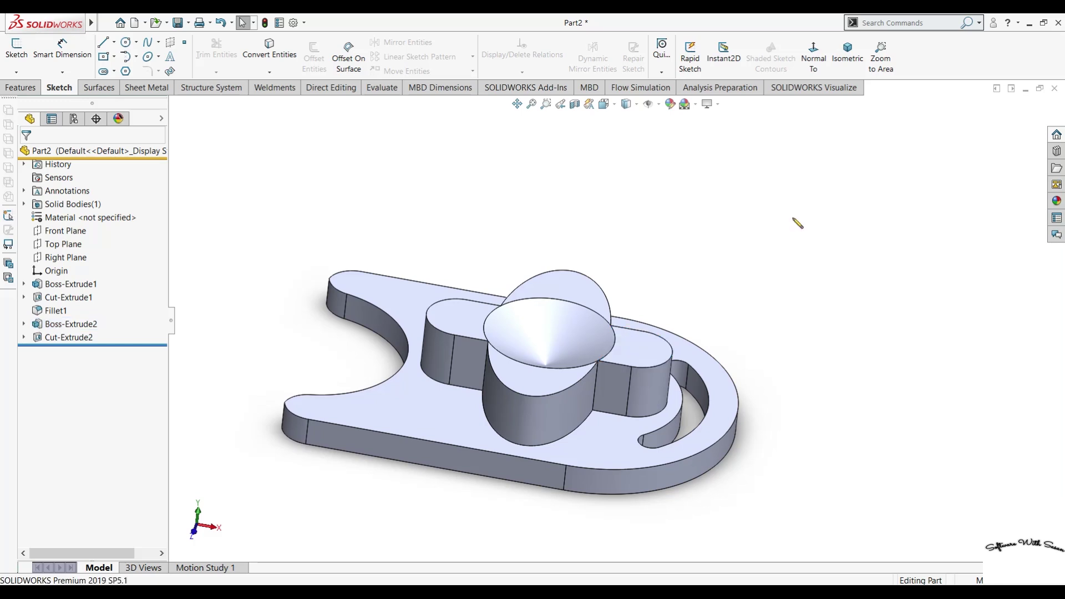
Start a sketch on the Front Plane and draw the pin's vertical side from the boss top edge
{"action": "left_click", "coordinate": [70, 232]}
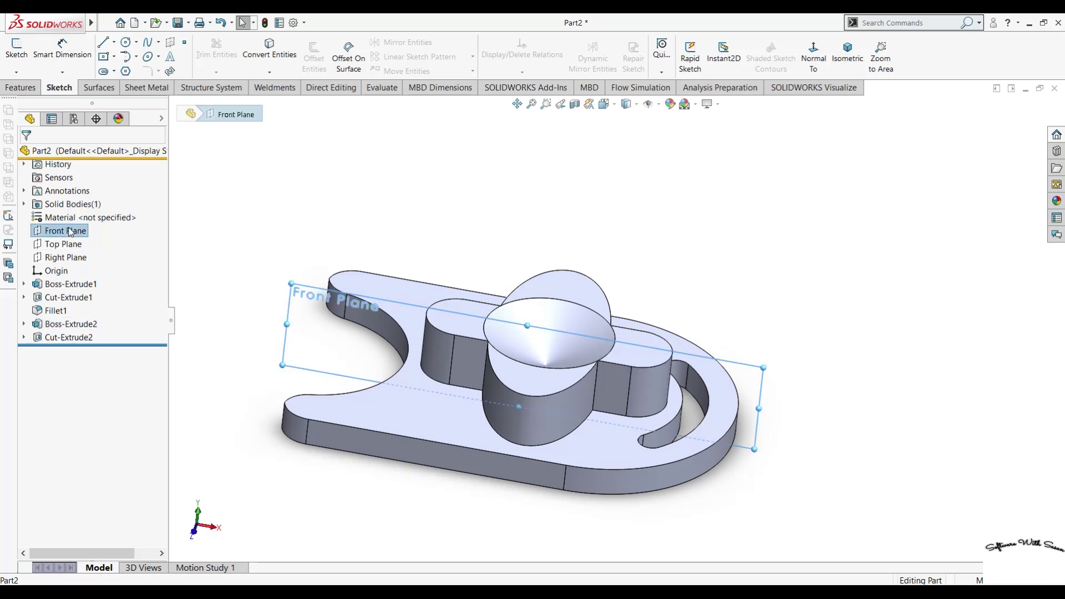
{"action": "key", "text": "ctrl+8"}
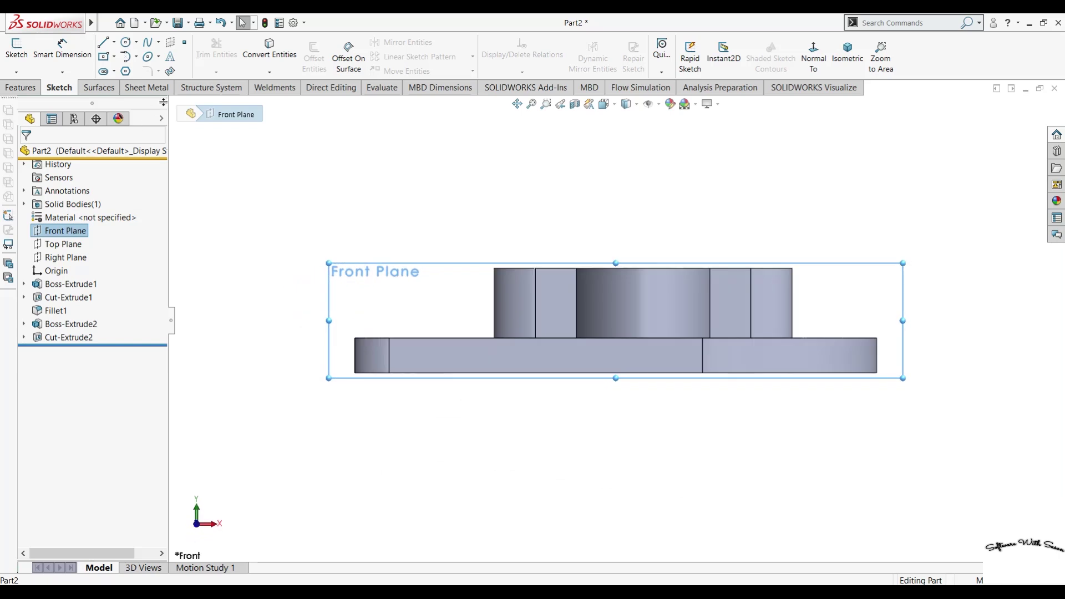
{"action": "left_click", "coordinate": [106, 45]}
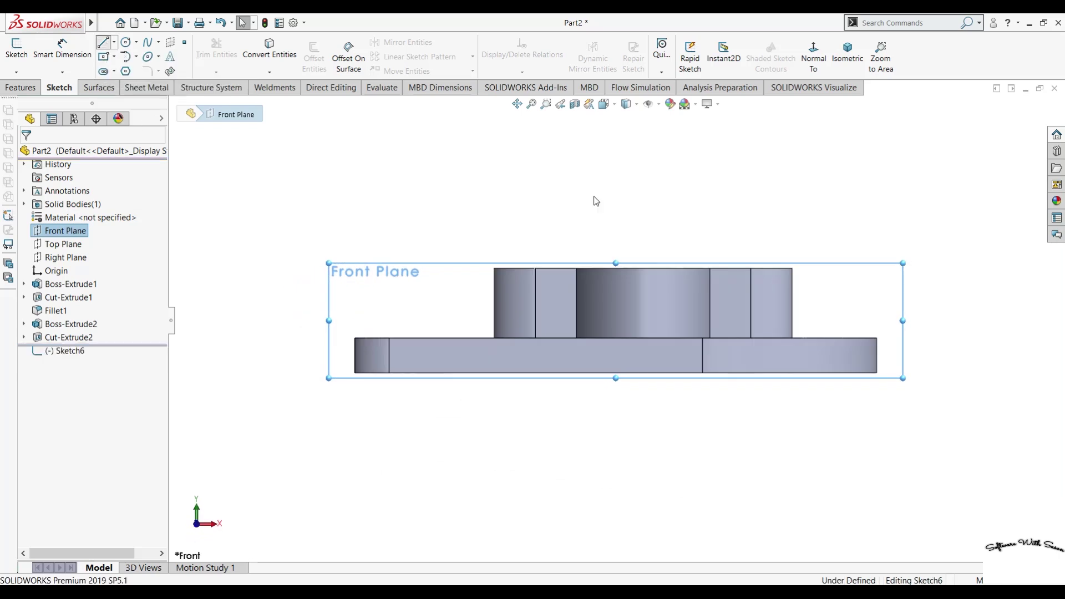
{"action": "left_click", "coordinate": [751, 269]}
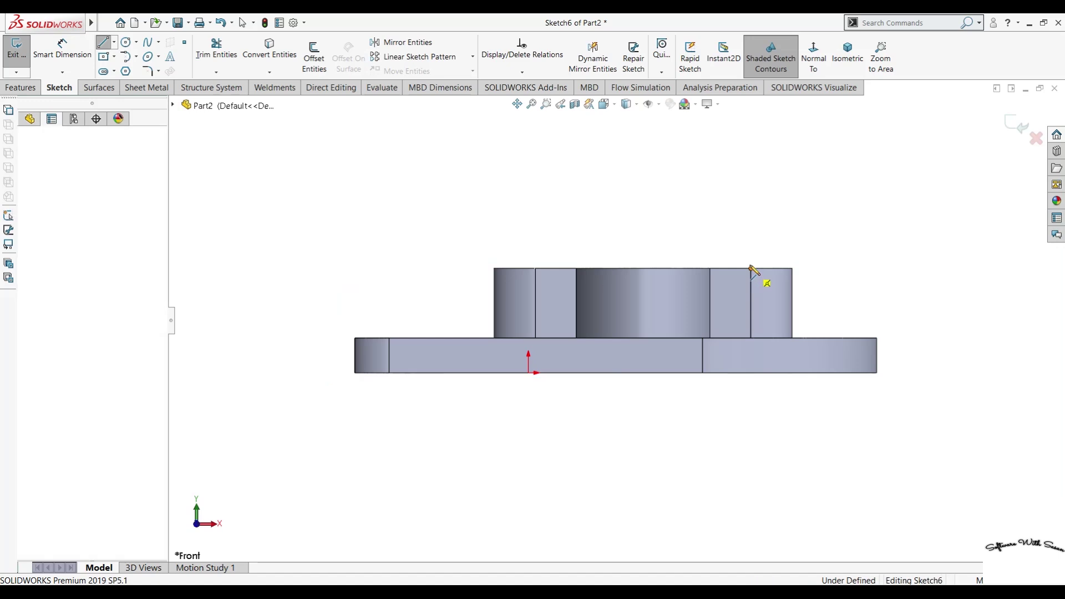
{"action": "left_click", "coordinate": [751, 227]}
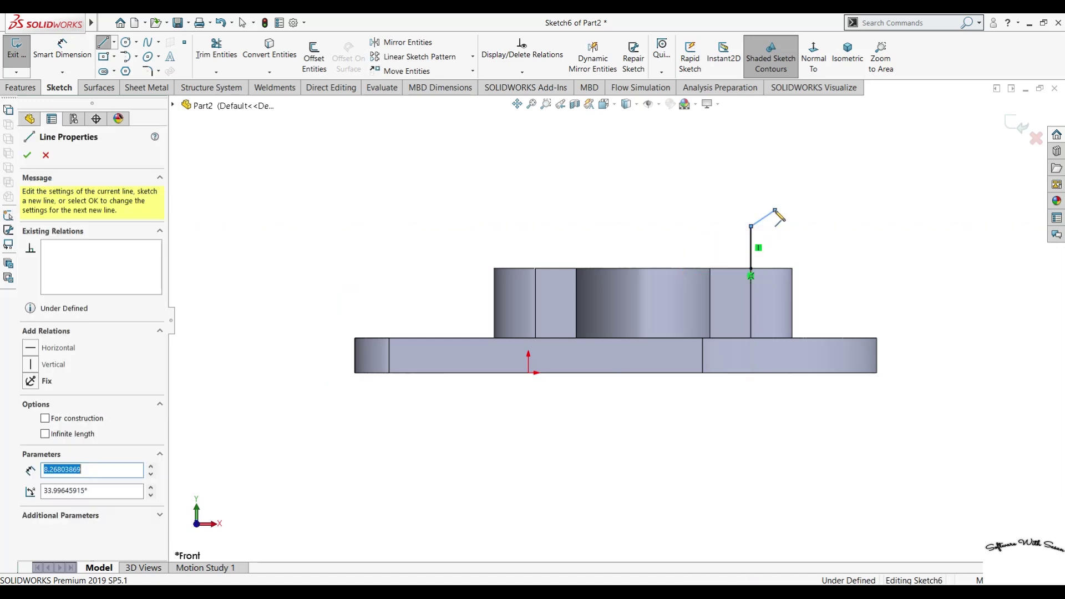
Draw the pointed tip and remaining sides to close the five-sided pin profile
{"action": "left_click", "coordinate": [775, 211]}
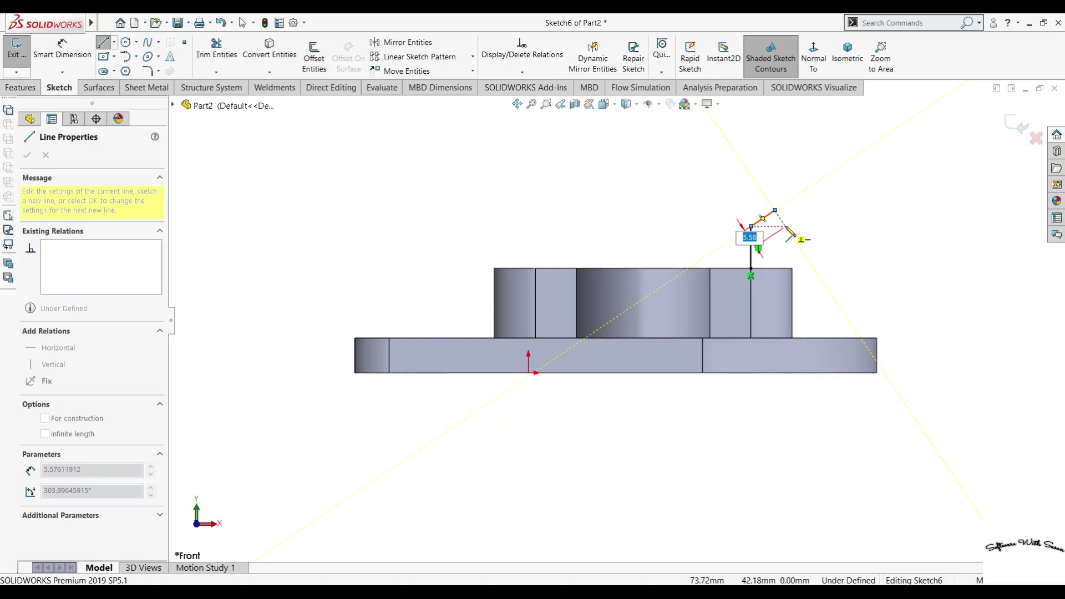
{"action": "left_click", "coordinate": [785, 226]}
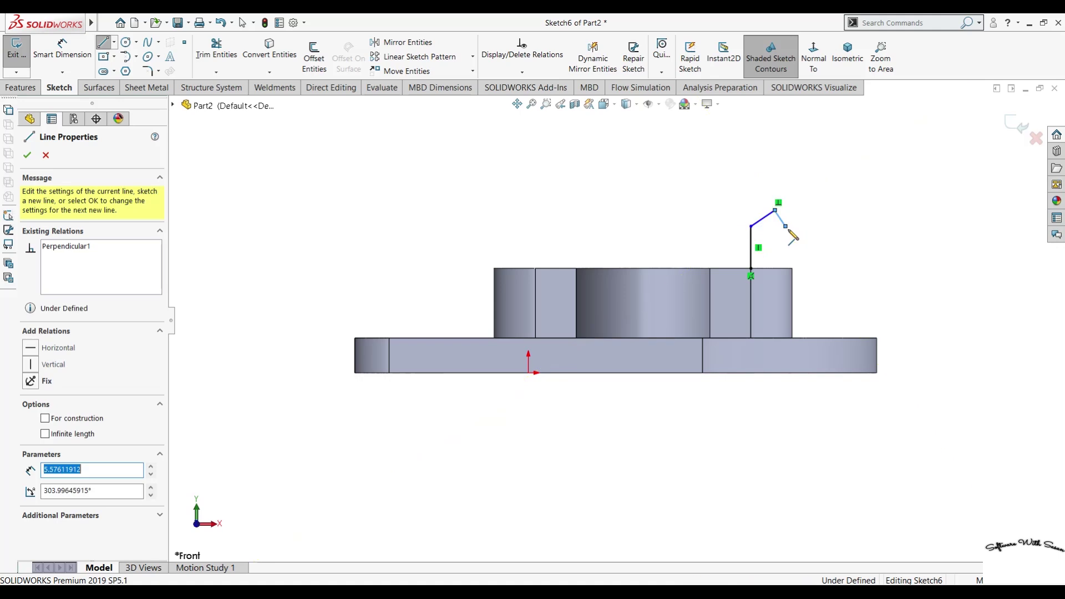
{"action": "left_click", "coordinate": [786, 269]}
{"action": "left_click", "coordinate": [750, 269]}
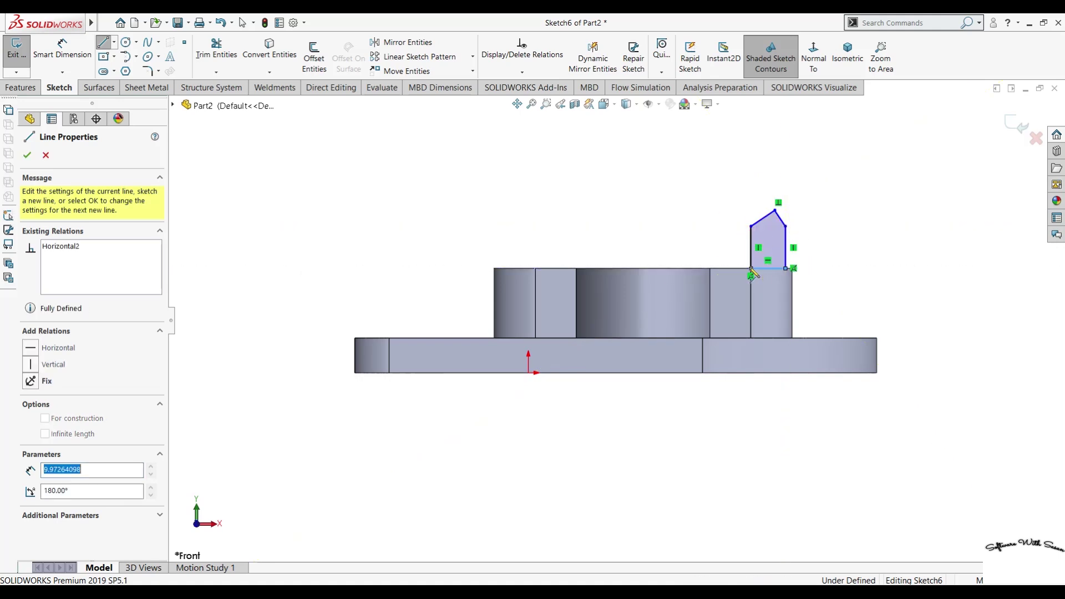
{"action": "left_click", "coordinate": [22, 88]}
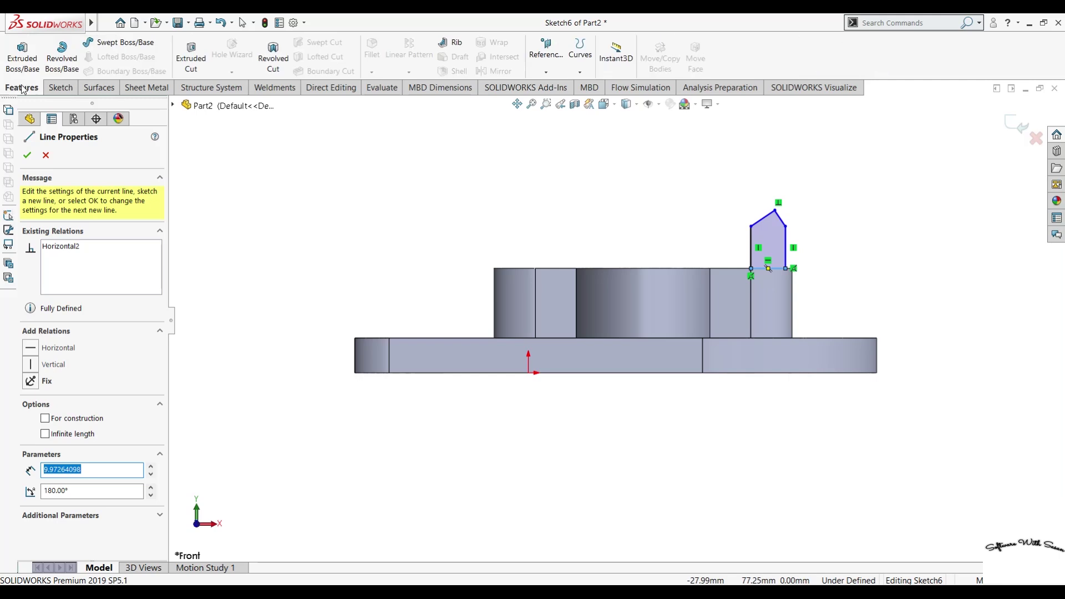
{"action": "left_click", "coordinate": [68, 60]}
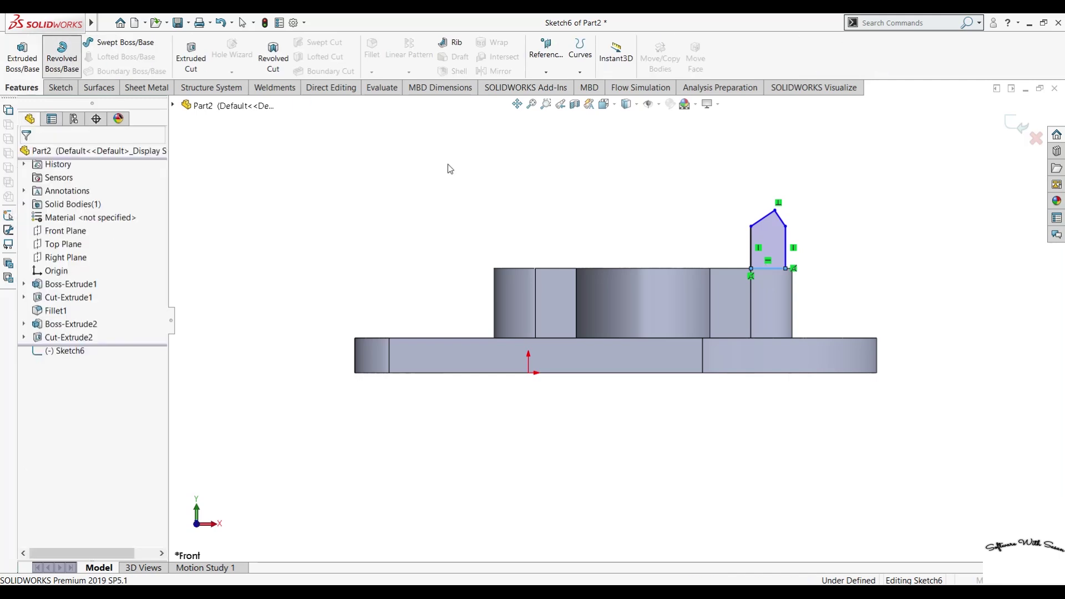
Revolve the pin profile 360° about Line1 instead of Line6, creating Revolve1
{"action": "middle_click_drag", "start_coordinate": [452, 172], "coordinate": [485, 350]}
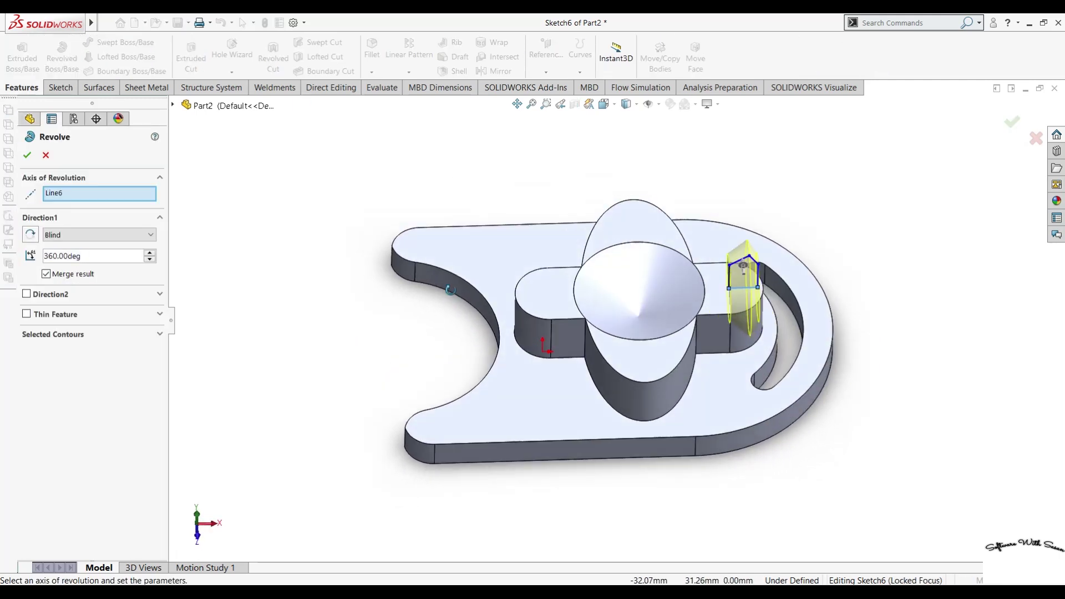
{"action": "right_click", "coordinate": [69, 195]}
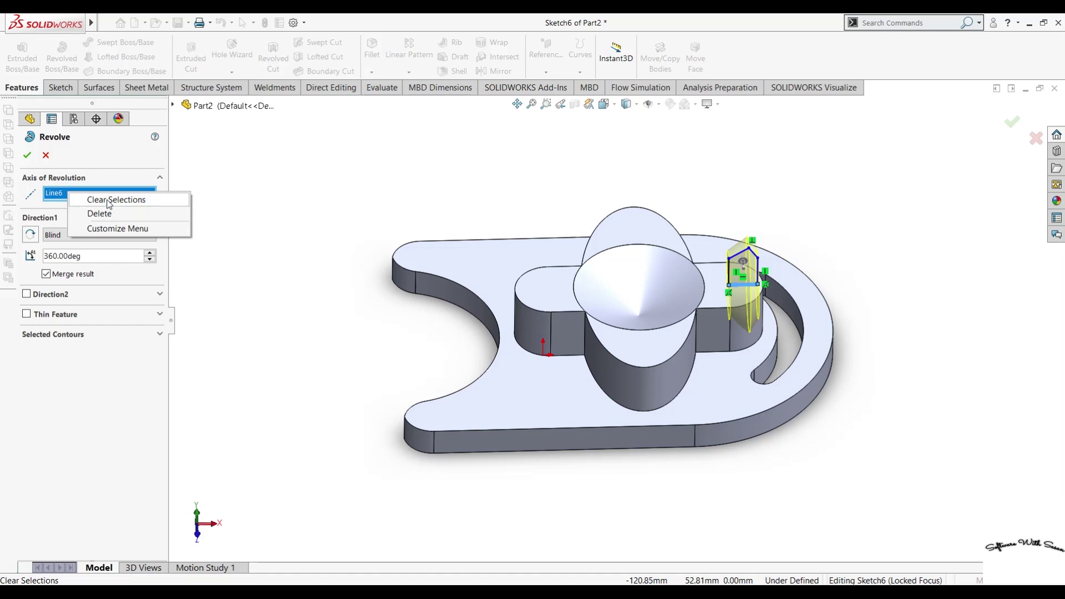
{"action": "left_click", "coordinate": [109, 200]}
{"action": "left_click", "coordinate": [740, 275]}
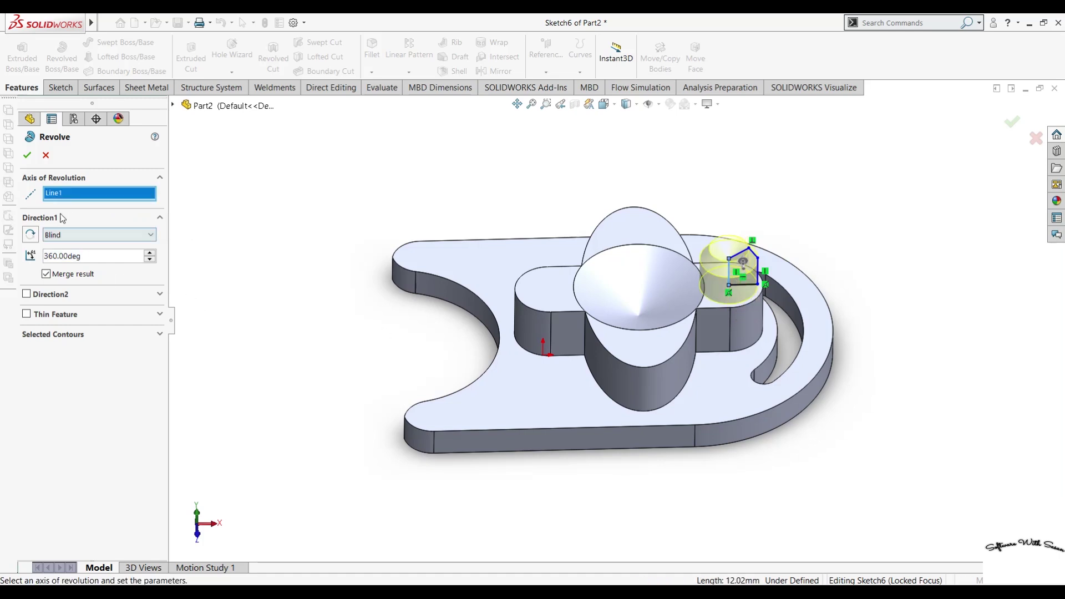
{"action": "left_click", "coordinate": [27, 155]}
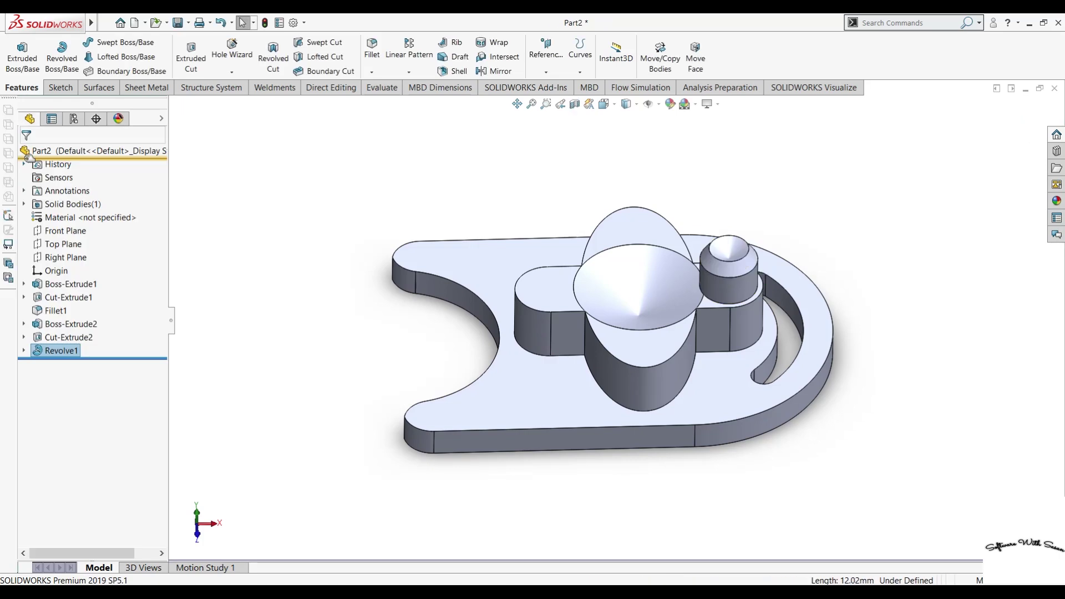
Reopen Sketch6 and dimension the pin profile's bottom width to 9.00
{"action": "left_click", "coordinate": [24, 350]}
{"action": "left_click", "coordinate": [71, 364]}
{"action": "left_click", "coordinate": [77, 336]}
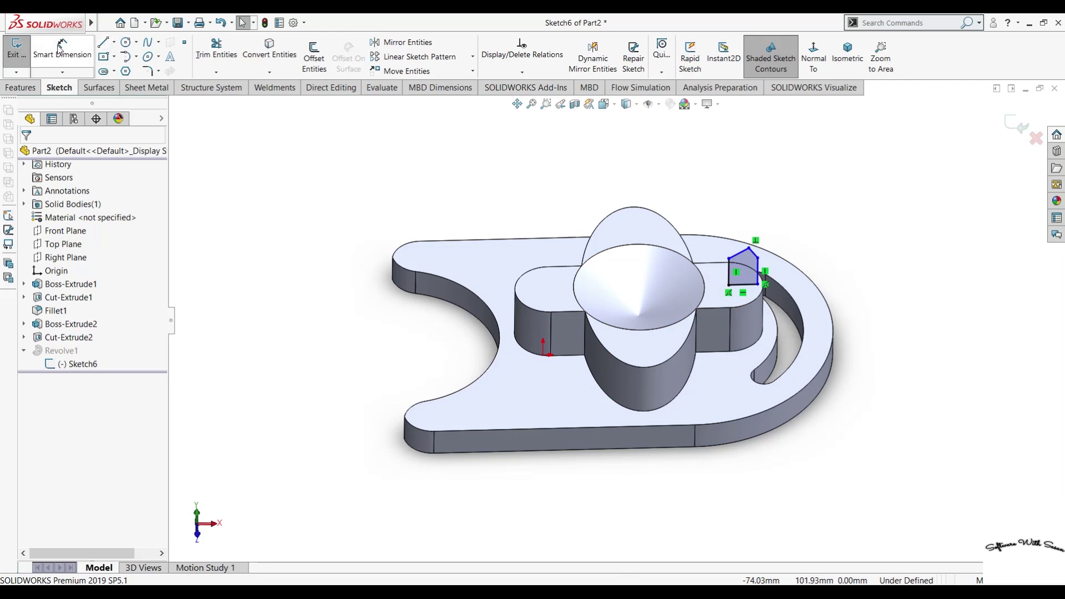
{"action": "left_click", "coordinate": [60, 47]}
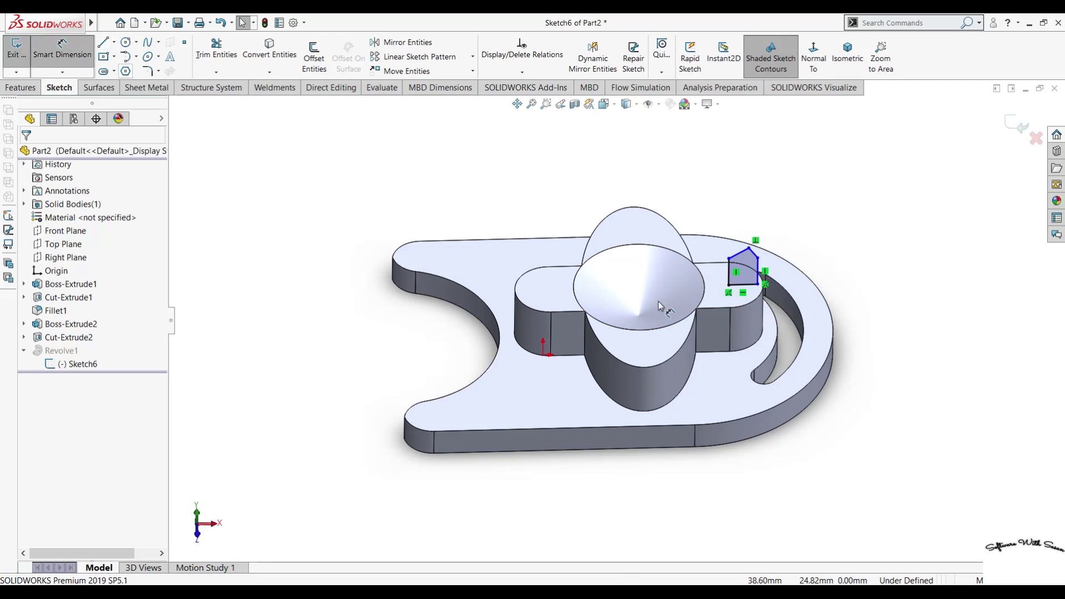
{"action": "left_click", "coordinate": [745, 292]}
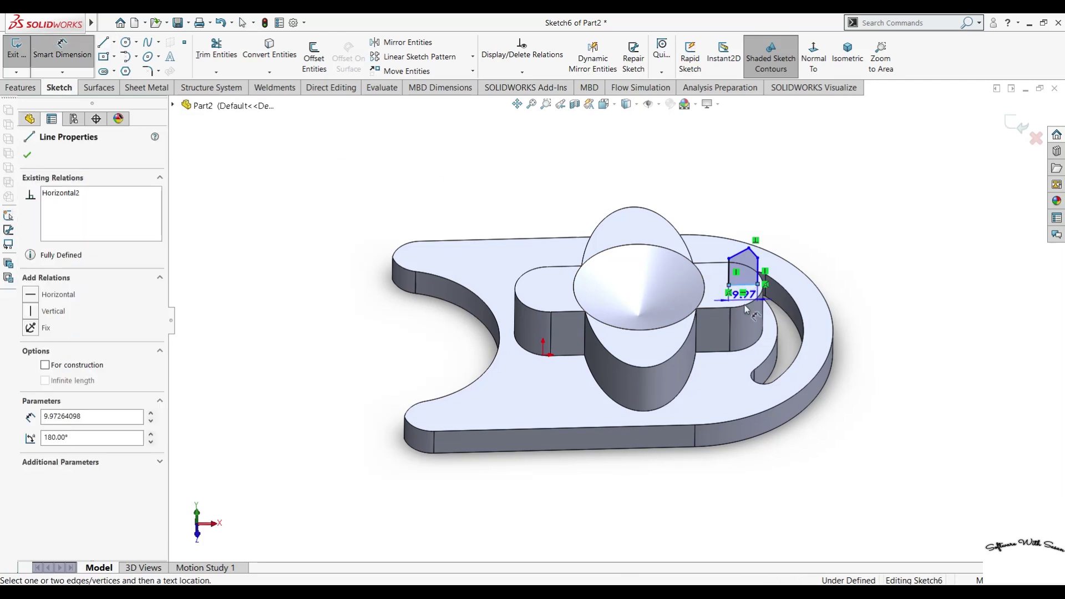
{"action": "left_click", "coordinate": [771, 369]}
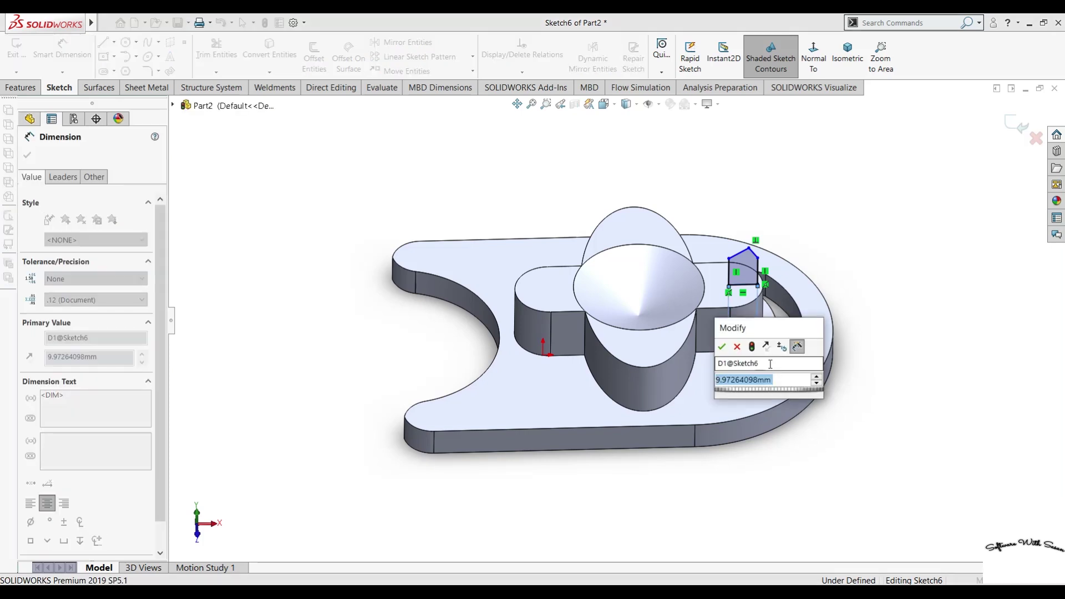
{"action": "type", "text": "9"}
{"action": "key", "text": "Return"}
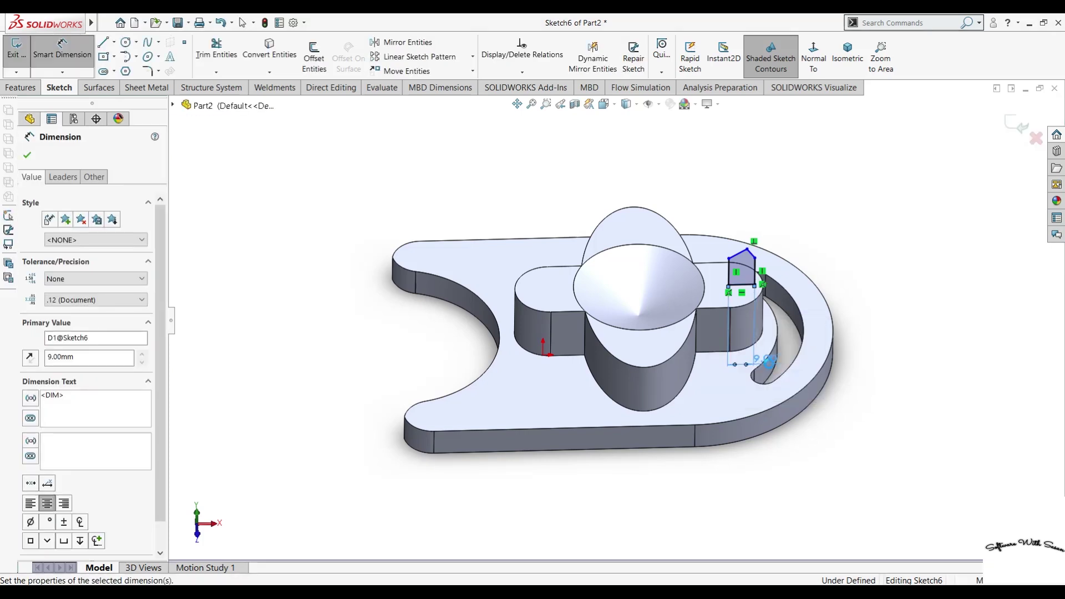
Attempt dimensions between the profile's side lines, then cancel and clear the selections
{"action": "left_click", "coordinate": [723, 279]}
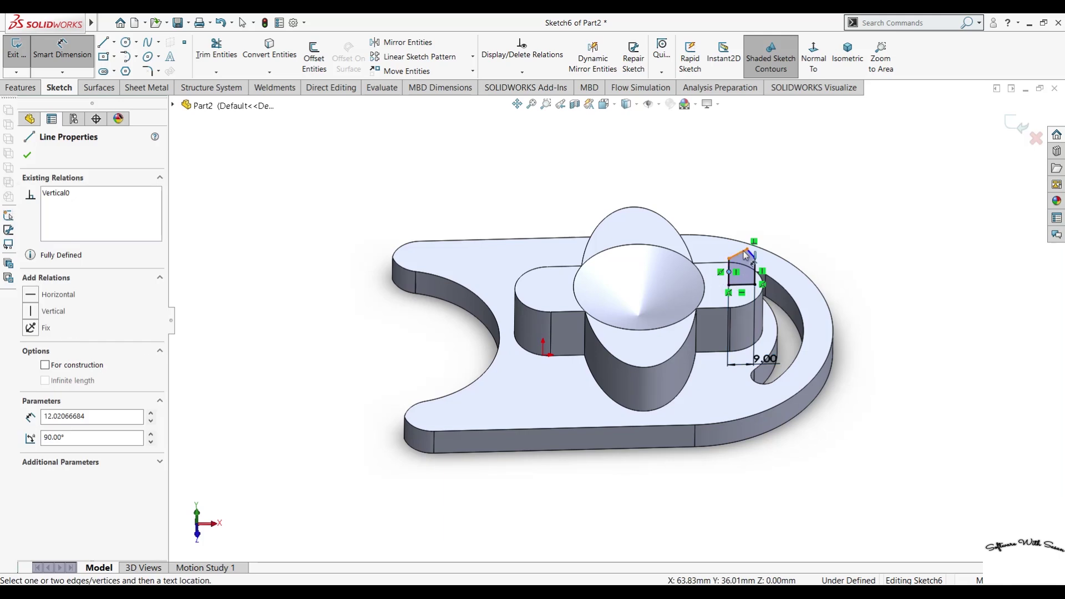
{"action": "left_click", "coordinate": [760, 275]}
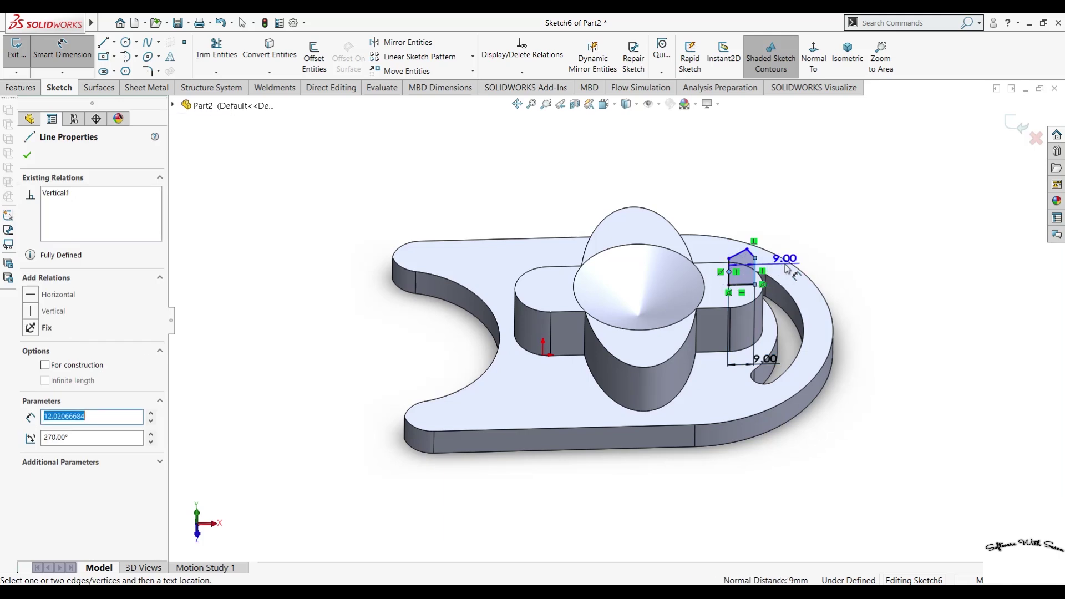
{"action": "key", "text": "Escape"}
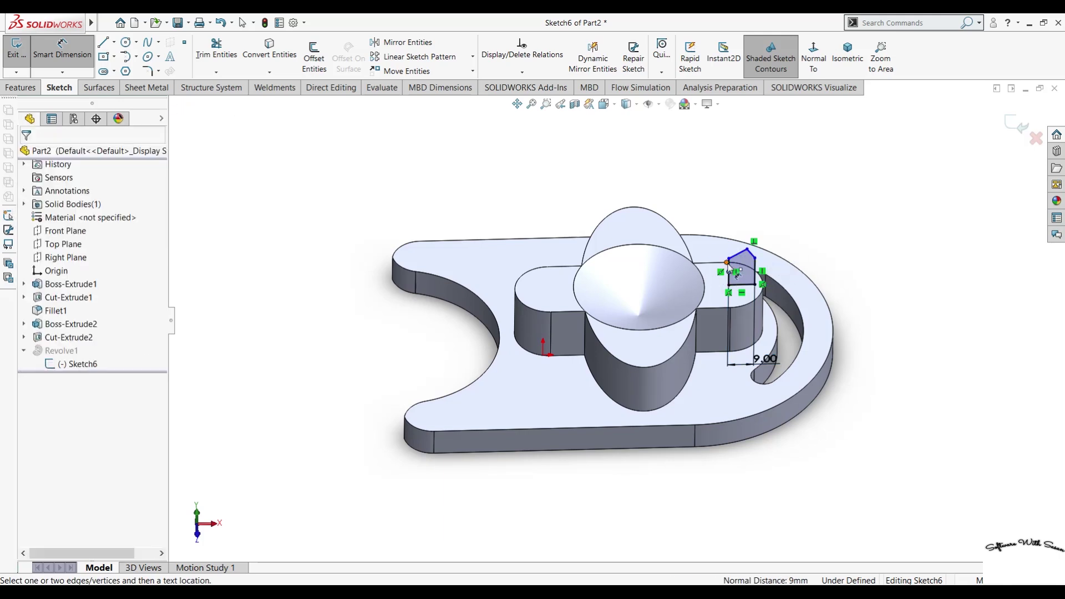
{"action": "left_click", "coordinate": [729, 277]}
{"action": "key", "text": "Escape"}
{"action": "left_click", "coordinate": [728, 278]}
{"action": "scroll", "coordinate": [727, 275], "scroll_direction": "up", "scroll_amount": 3}
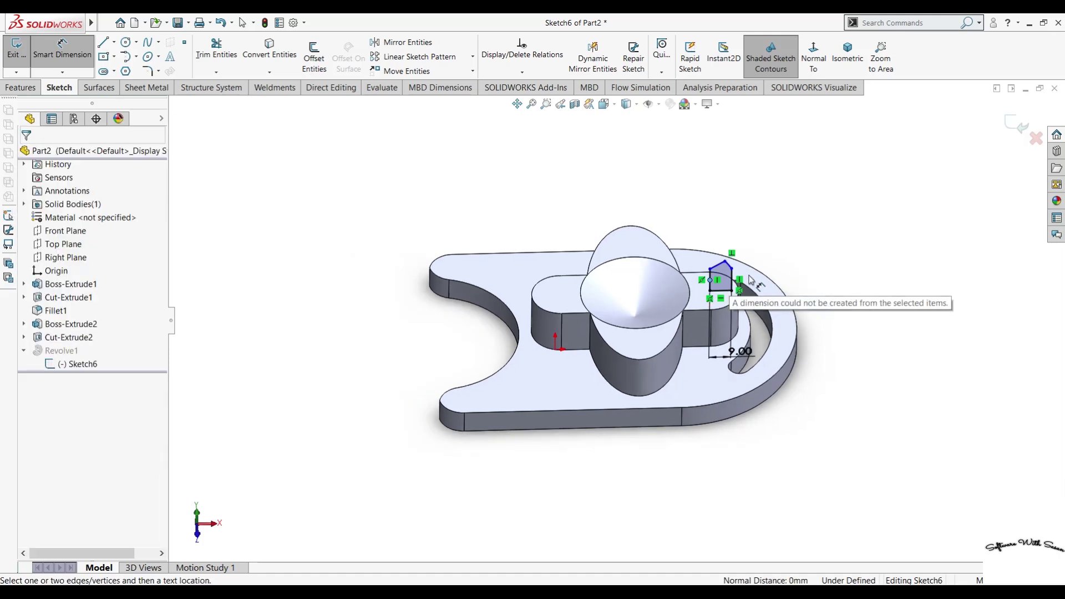
{"action": "scroll", "coordinate": [704, 299], "scroll_direction": "up", "scroll_amount": 2}
{"action": "scroll", "coordinate": [704, 300], "scroll_direction": "up", "scroll_amount": 2}
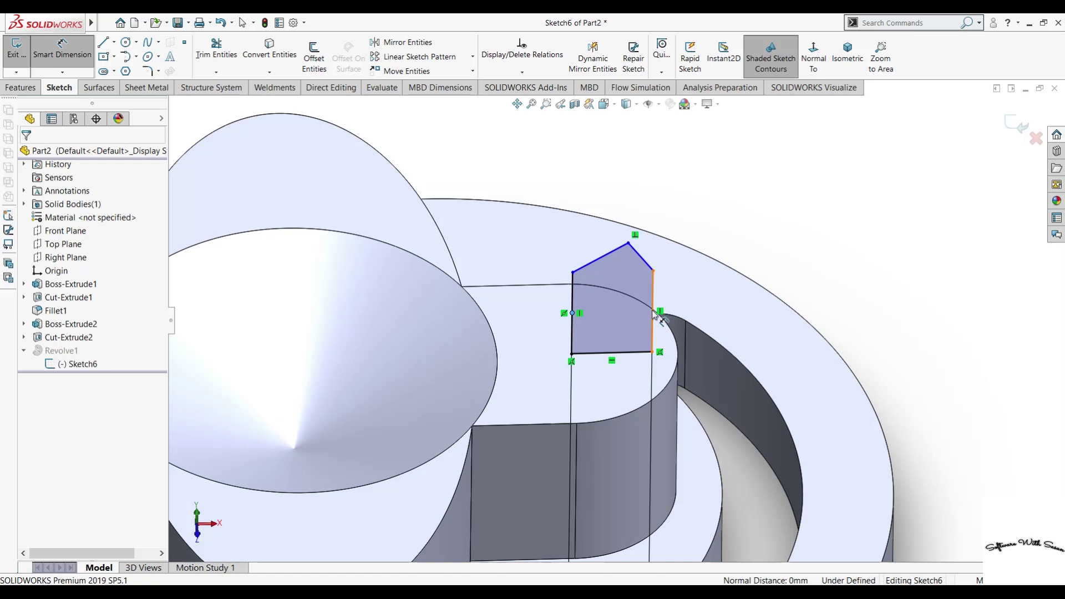
{"action": "left_click", "coordinate": [653, 314]}
{"action": "key", "text": "Escape"}
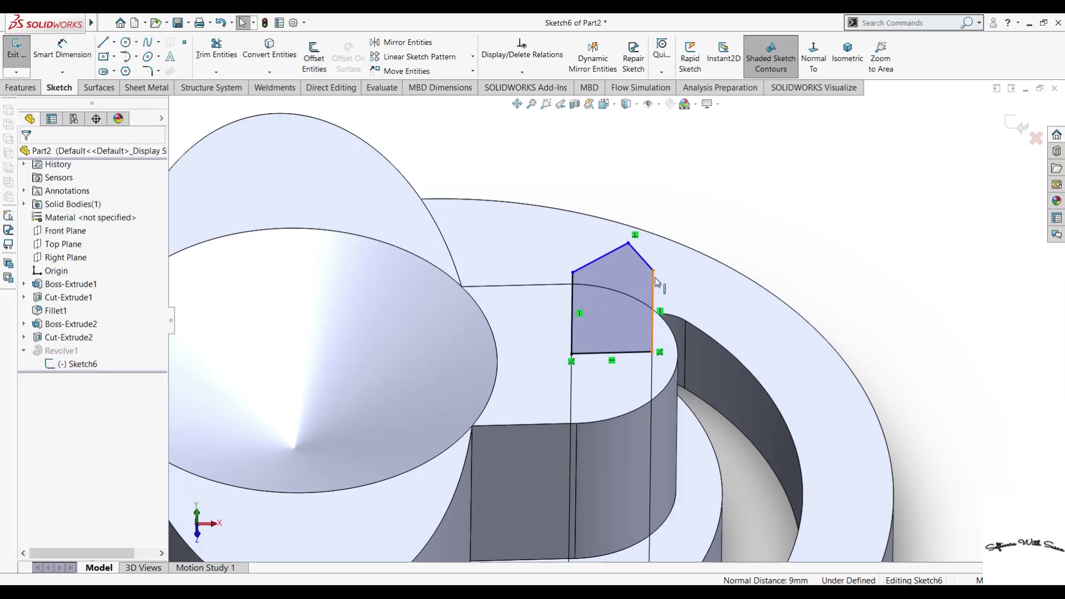
Dimension the profile's right side height to 12.00
{"action": "left_click", "coordinate": [63, 50]}
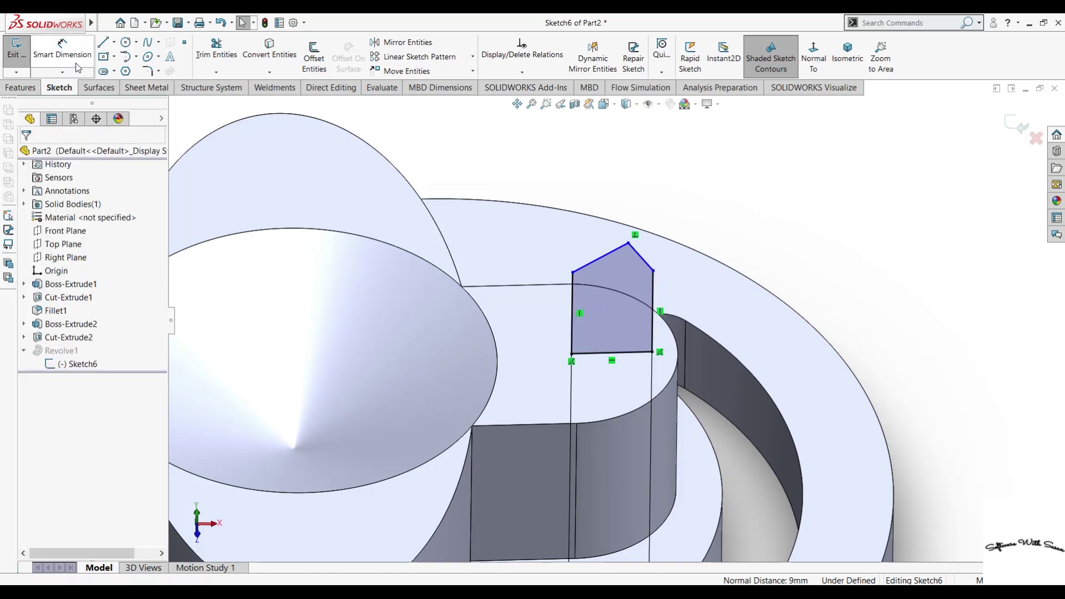
{"action": "left_click", "coordinate": [653, 353]}
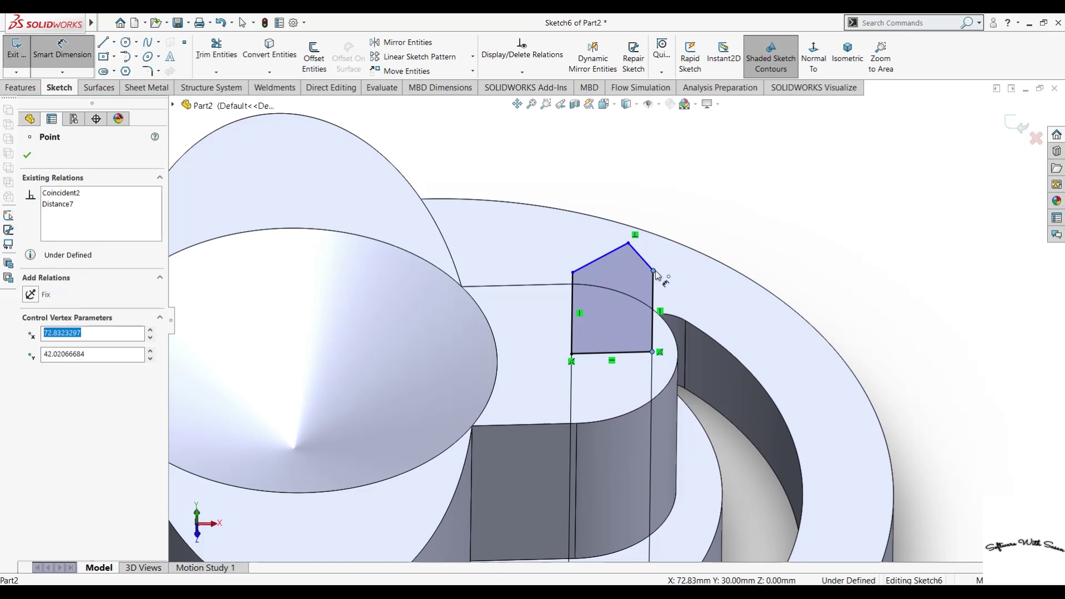
{"action": "left_click", "coordinate": [653, 271]}
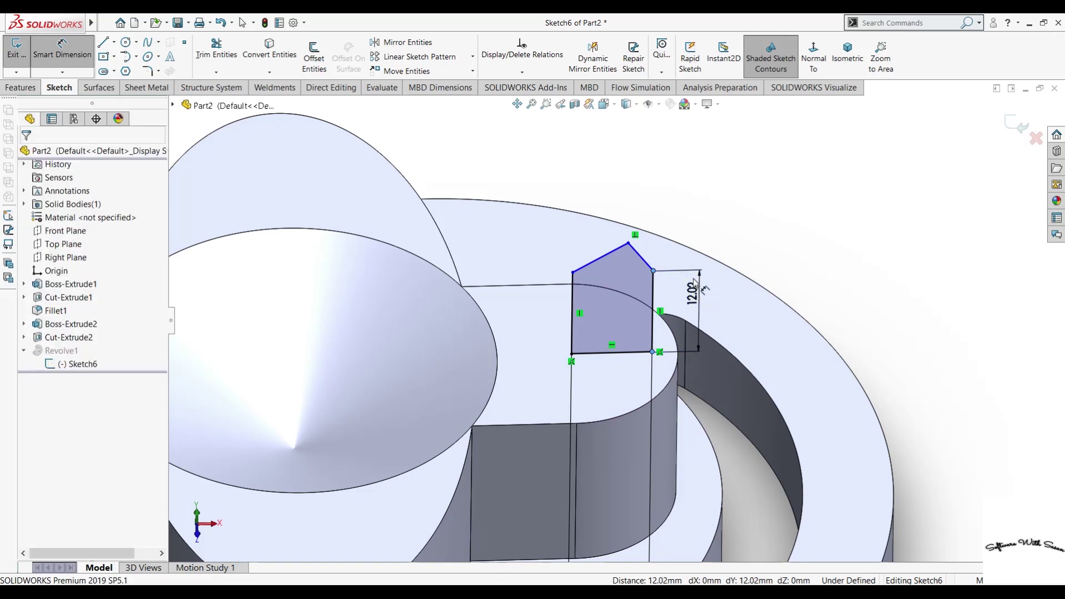
{"action": "left_click", "coordinate": [695, 282]}
{"action": "type", "text": "12"}
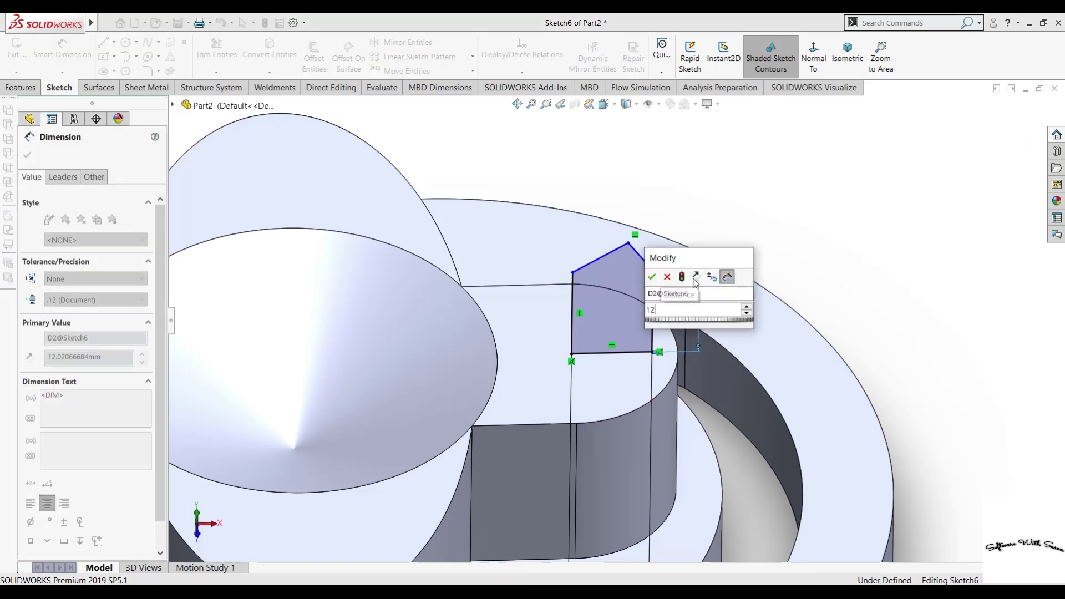
{"action": "key", "text": "Return"}
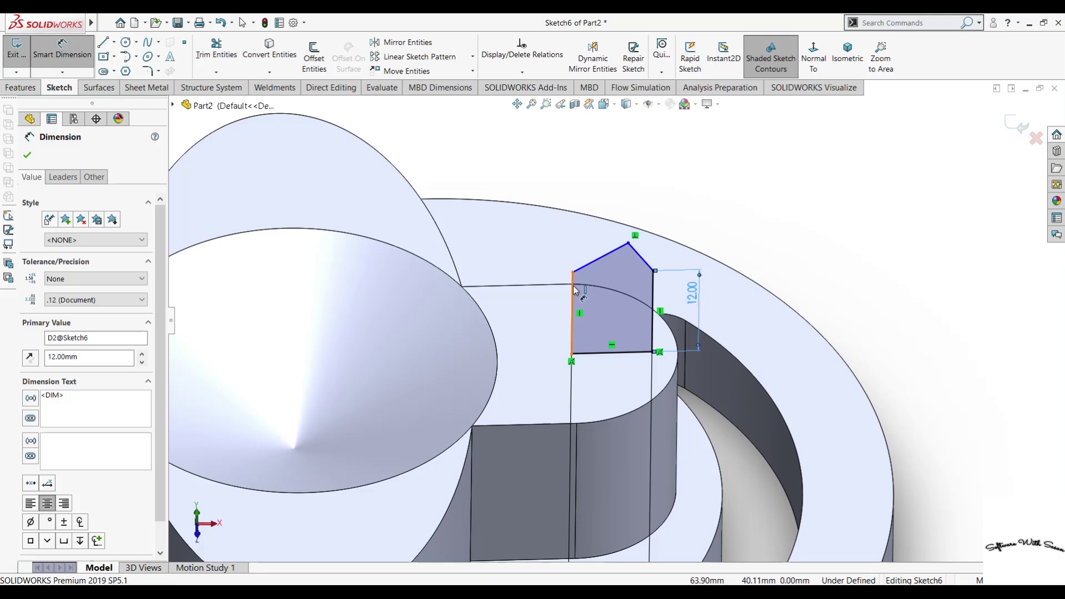
Dimension the left side height to 13.00 and exit the sketch
{"action": "left_click", "coordinate": [574, 287]}
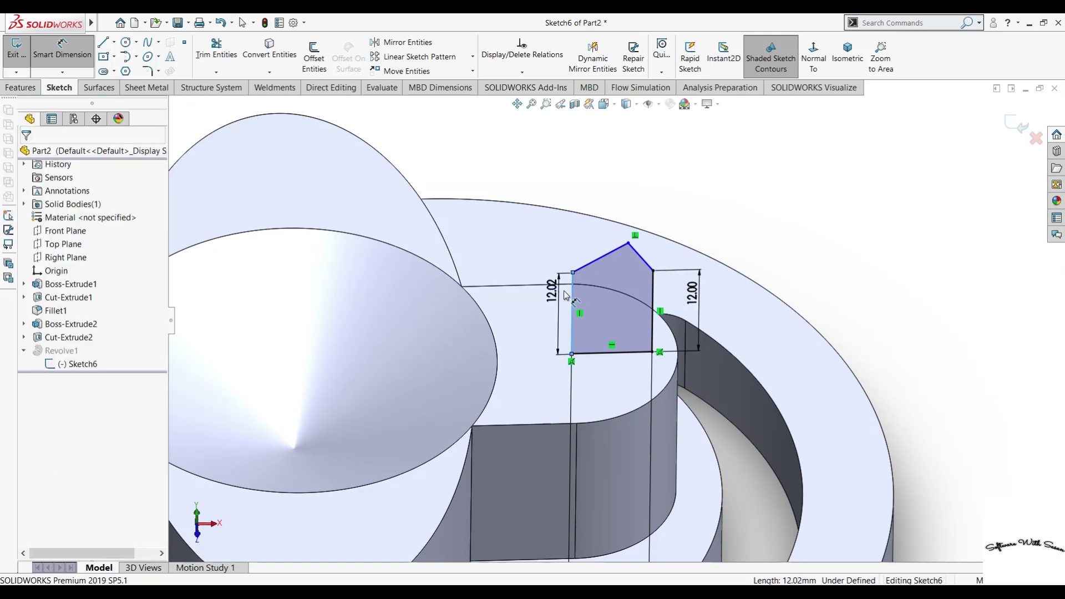
{"action": "left_click", "coordinate": [564, 292]}
{"action": "type", "text": "13"}
{"action": "key", "text": "Return"}
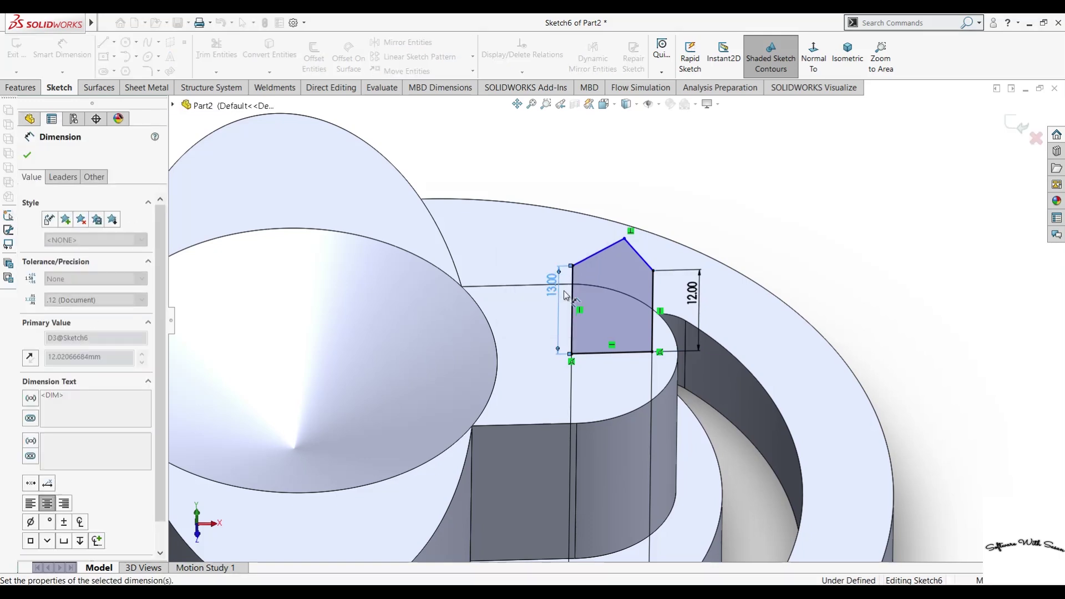
{"action": "left_click", "coordinate": [28, 155]}
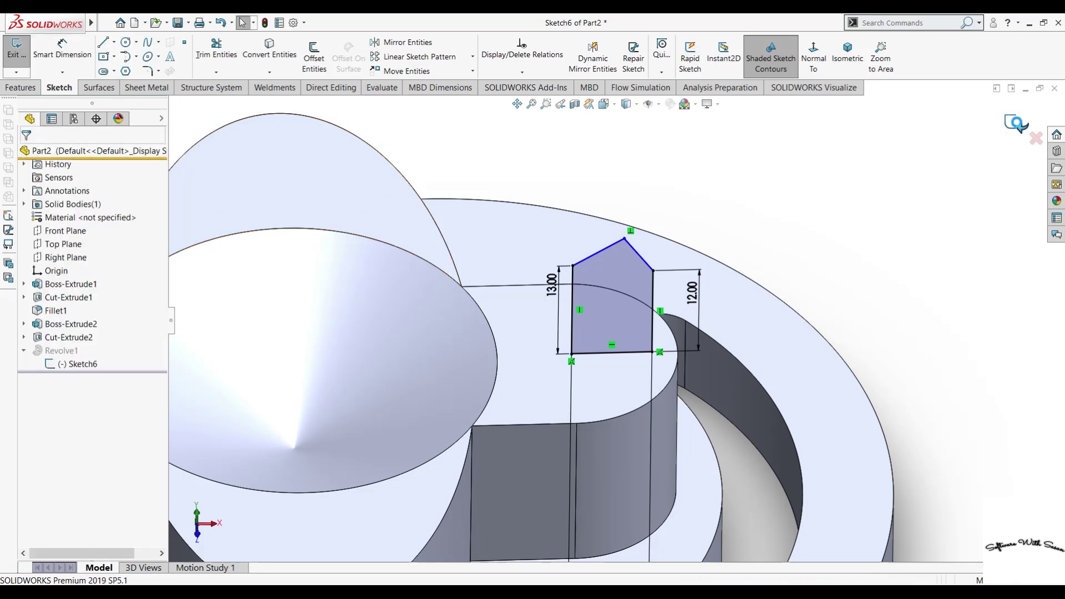
{"action": "left_click", "coordinate": [1017, 123]}
Reopen Sketch6 and add a 2.88 distance from the bottom-right corner to the arc slot edge
{"action": "mouse_move", "coordinate": [777, 358]}
{"action": "middle_mouse_down"}
{"action": "mouse_move", "coordinate": [716, 344]}
{"action": "mouse_move", "coordinate": [693, 355]}
{"action": "middle_mouse_up"}
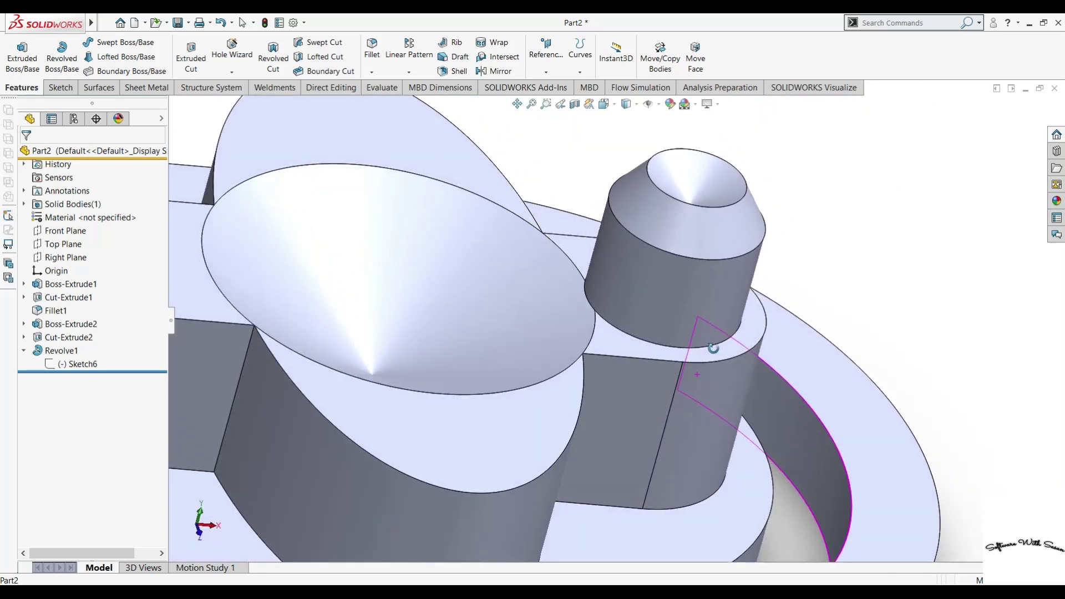
{"action": "left_click", "coordinate": [78, 364]}
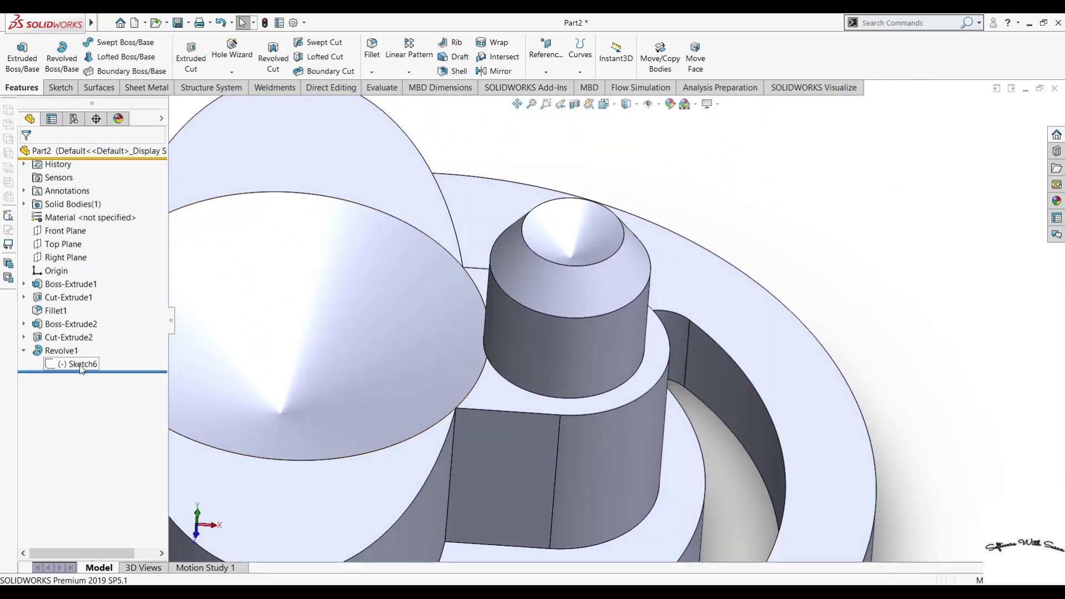
{"action": "left_click", "coordinate": [86, 337]}
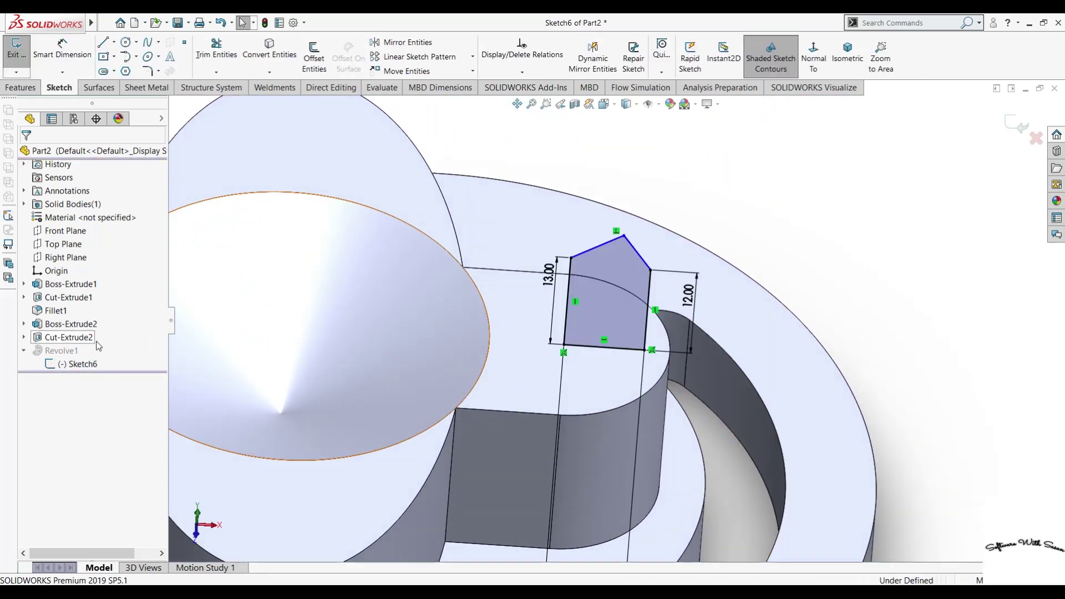
{"action": "left_click", "coordinate": [85, 68]}
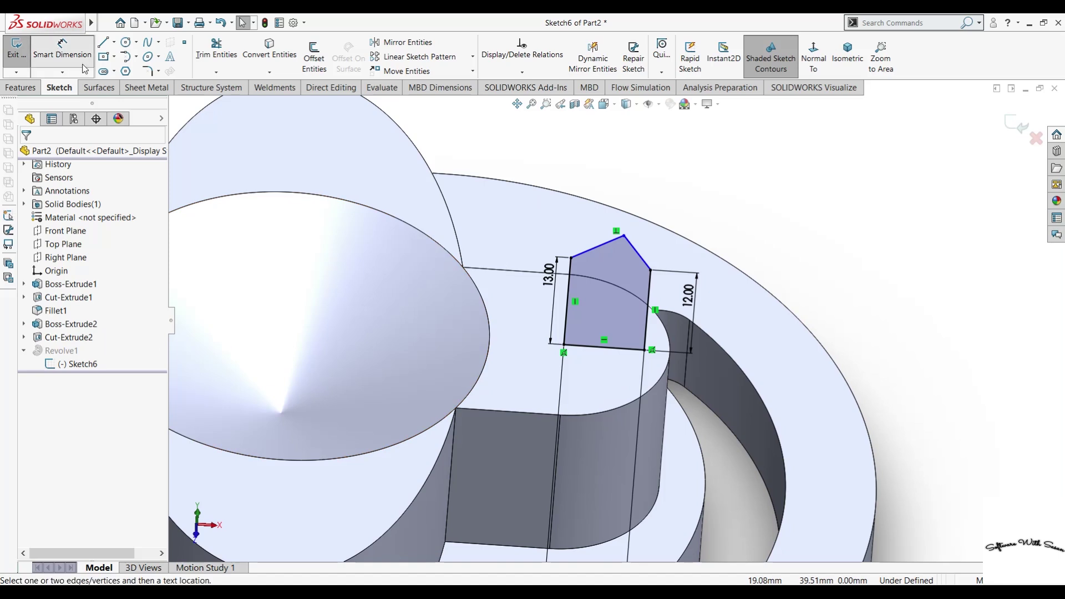
{"action": "left_click", "coordinate": [645, 350]}
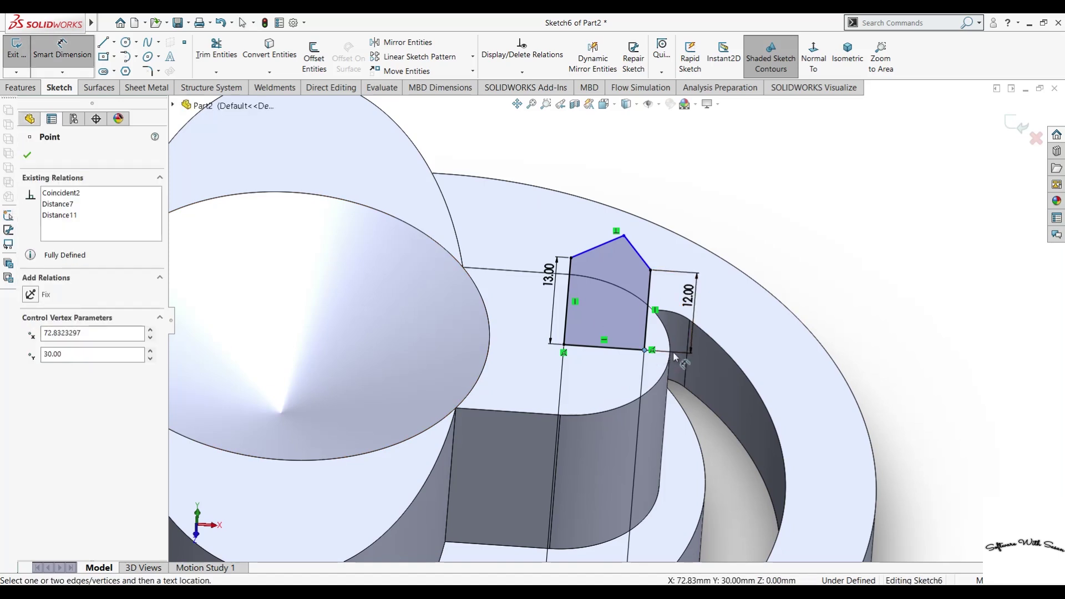
{"action": "left_click", "coordinate": [671, 358]}
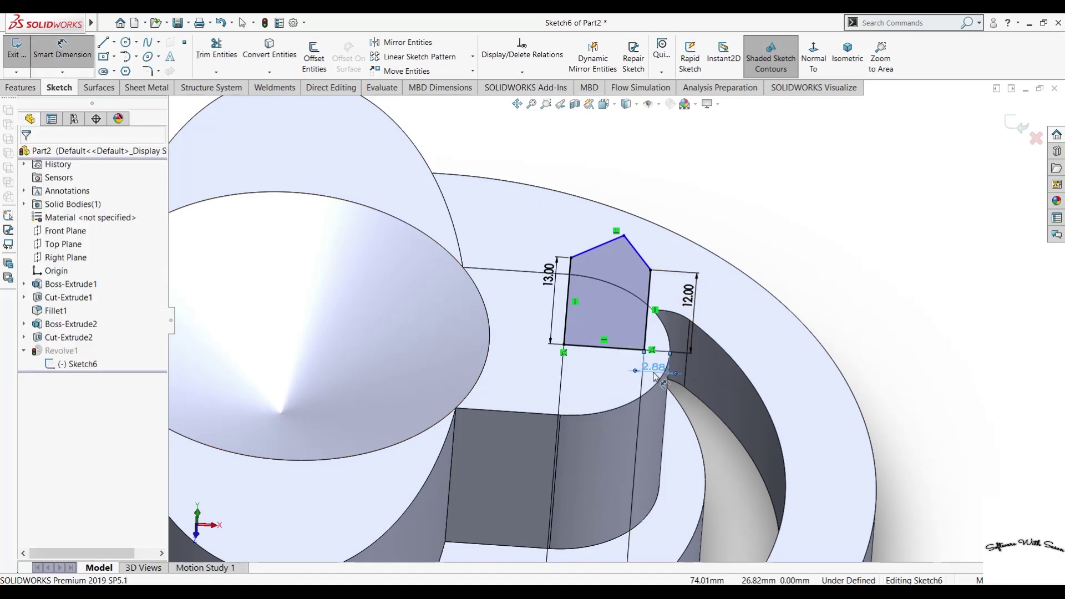
{"action": "left_click", "coordinate": [656, 376]}
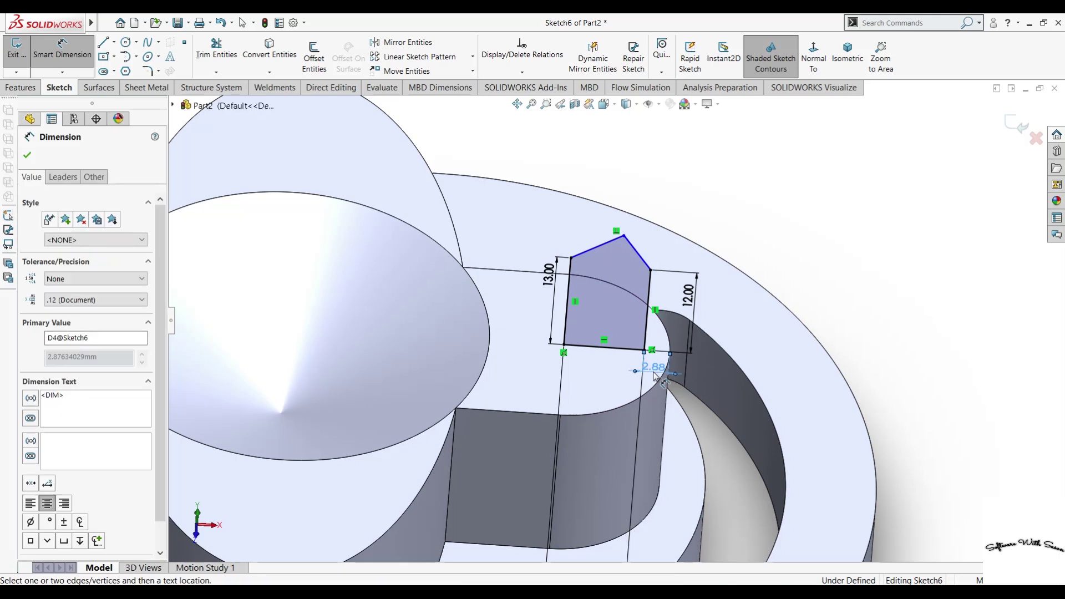
{"action": "left_click", "coordinate": [28, 155]}
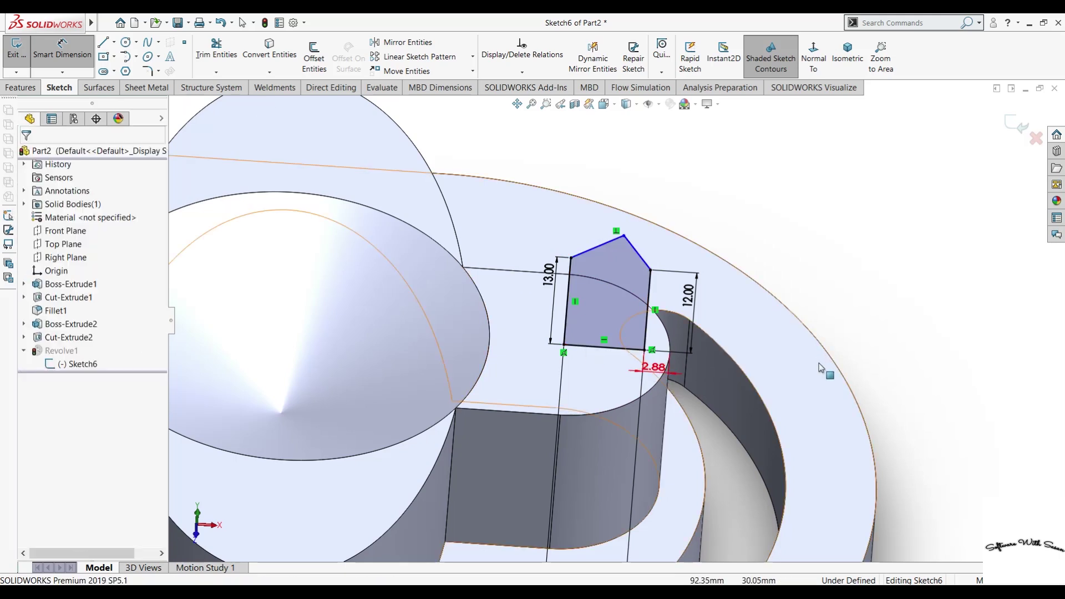
Delete the stray 2.88 dimension
{"action": "left_click", "coordinate": [657, 370]}
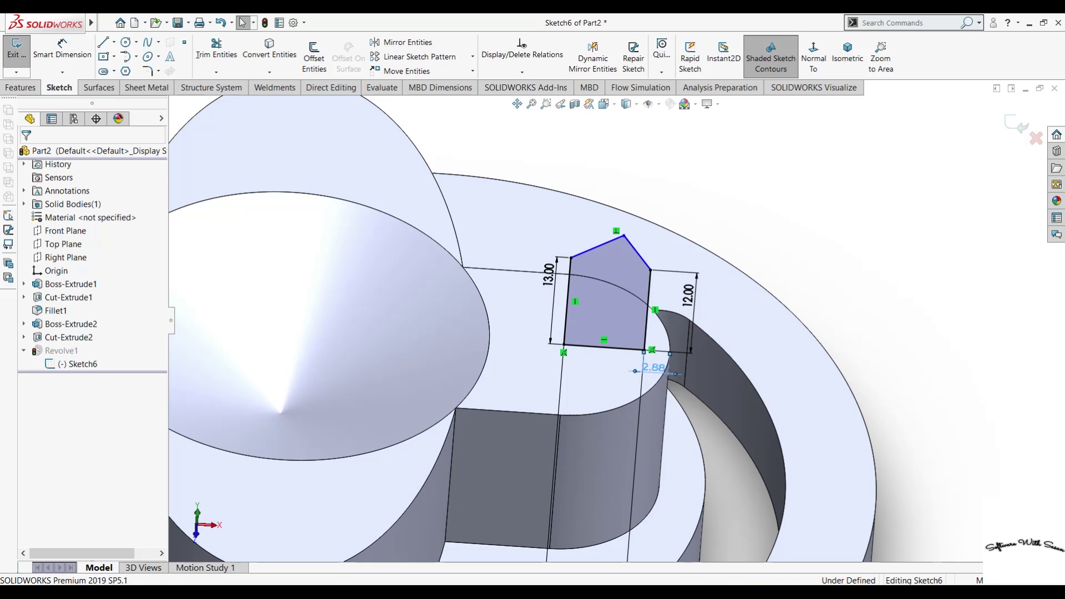
{"action": "key", "text": "Delete"}
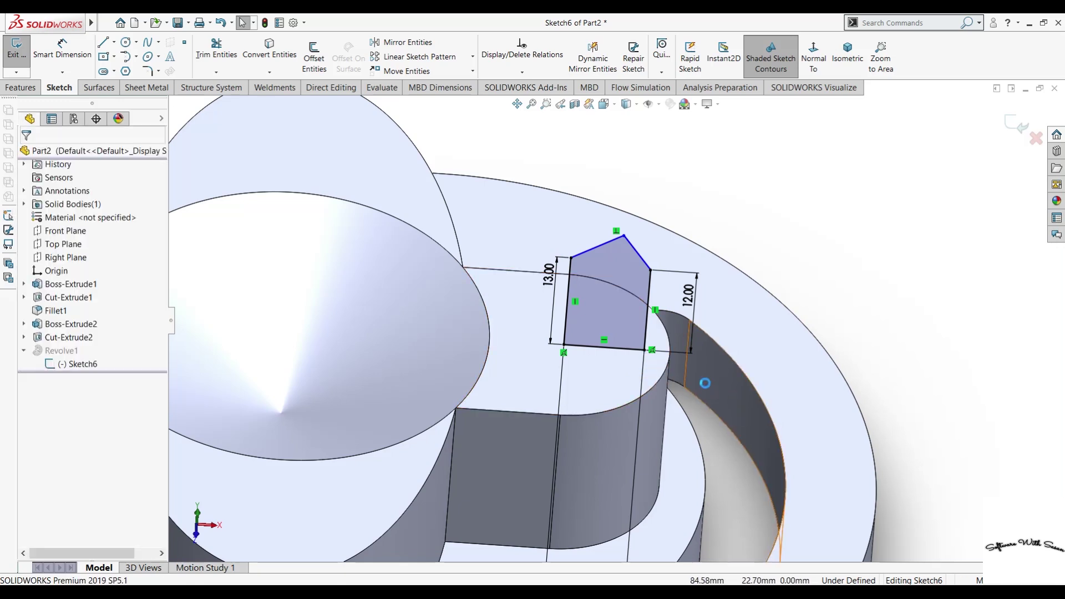
{"action": "middle_click_drag", "start_coordinate": [705, 383], "coordinate": [647, 334], "text": "ctrl"}
Change the 9.00 bottom width to 8.00 and exit the sketch so Revolve1 rebuilds
{"action": "left_click", "coordinate": [604, 556]}
{"action": "double_click", "coordinate": [604, 548]}
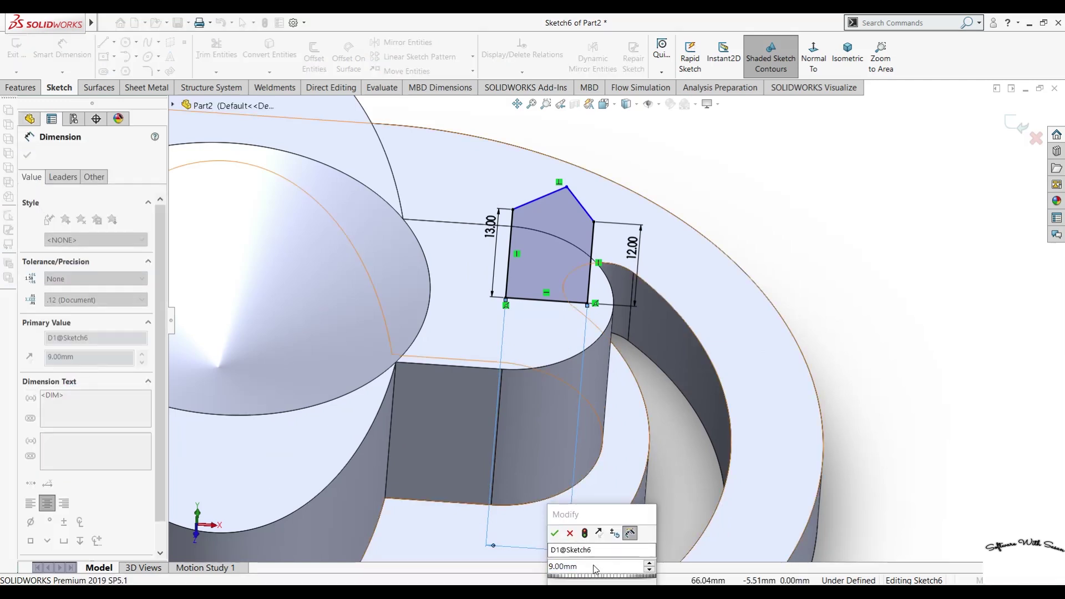
{"action": "type", "text": "2"}
{"action": "key", "text": "Return"}
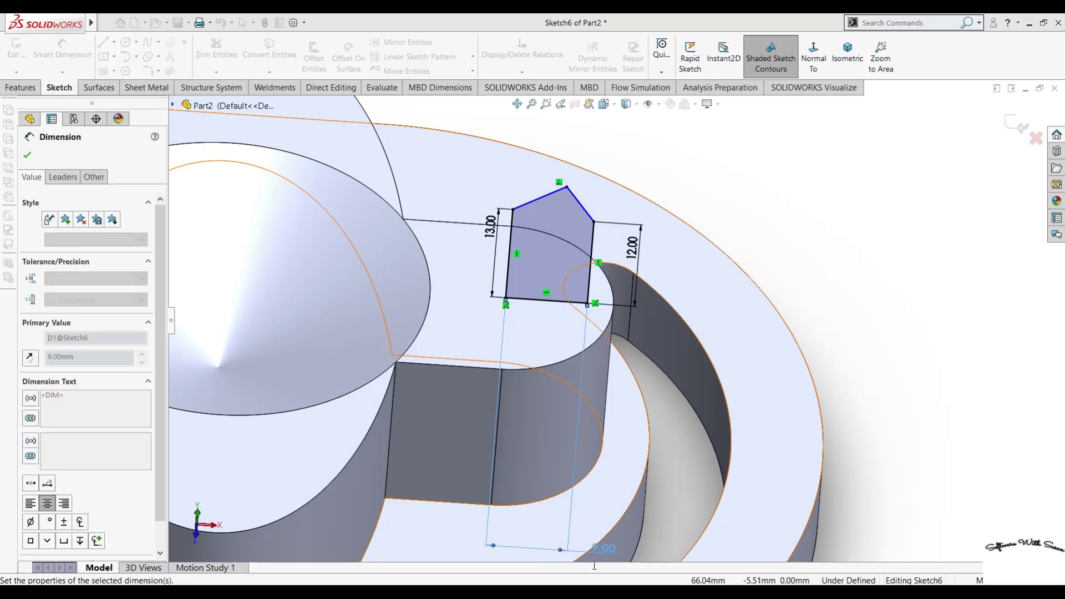
{"action": "left_click", "coordinate": [1021, 127]}
{"action": "scroll", "coordinate": [733, 318], "scroll_direction": "up", "scroll_amount": 1}
{"action": "scroll", "coordinate": [721, 311], "scroll_direction": "up", "scroll_amount": 2}
{"action": "scroll", "coordinate": [708, 309], "scroll_direction": "up", "scroll_amount": 2}
Orbit the part, then view the rounded slot boss's top face Normal To
{"action": "mouse_move", "coordinate": [709, 309]}
{"action": "middle_mouse_down"}
{"action": "mouse_move", "coordinate": [724, 332]}
{"action": "mouse_move", "coordinate": [735, 302]}
{"action": "mouse_move", "coordinate": [770, 285]}
{"action": "mouse_move", "coordinate": [733, 366]}
{"action": "mouse_move", "coordinate": [753, 333]}
{"action": "mouse_move", "coordinate": [738, 345]}
{"action": "middle_mouse_up"}
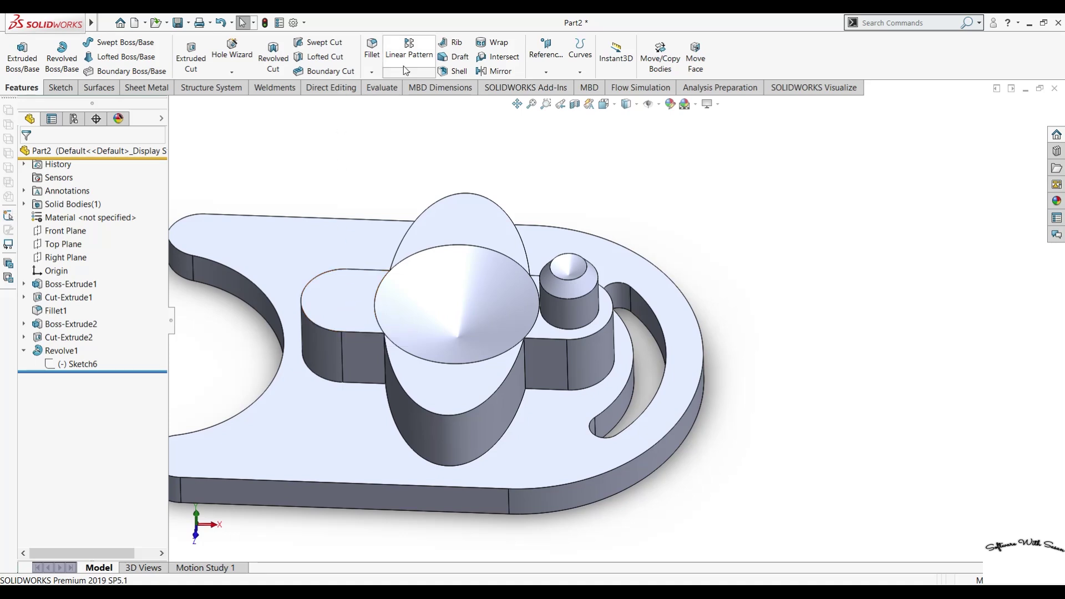
{"action": "left_click", "coordinate": [322, 302]}
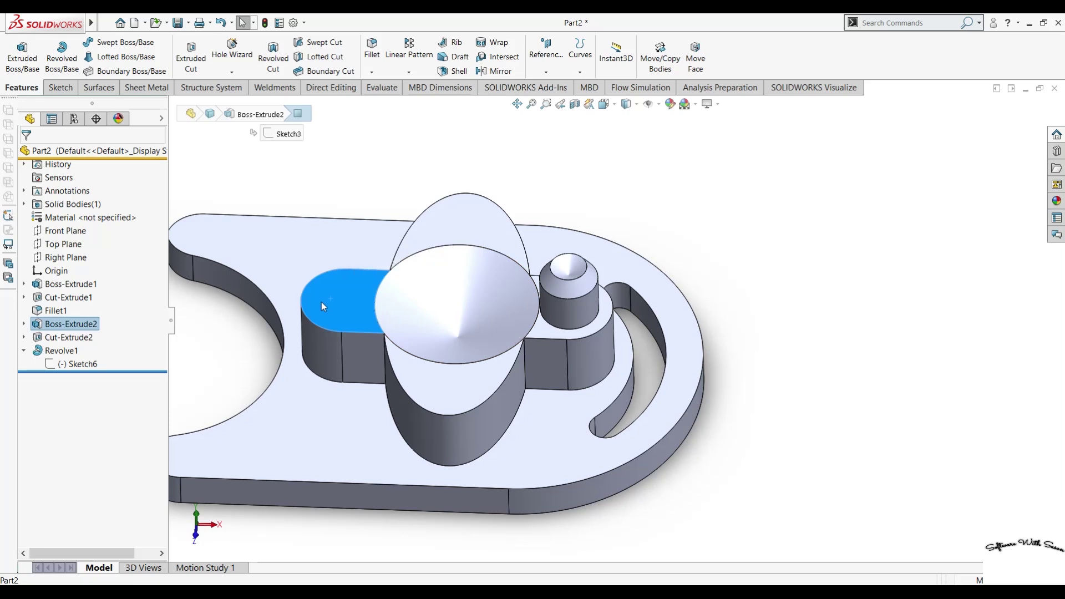
{"action": "key", "text": "ctrl+8"}
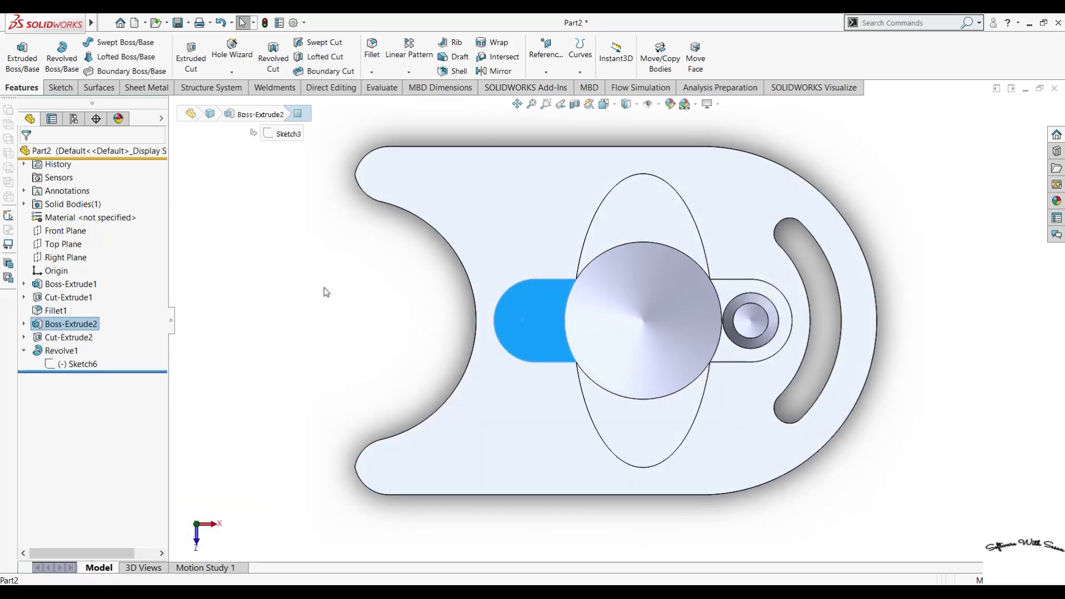
Start a sketch on the slot boss face and place a point at the origin
{"action": "left_click", "coordinate": [61, 89]}
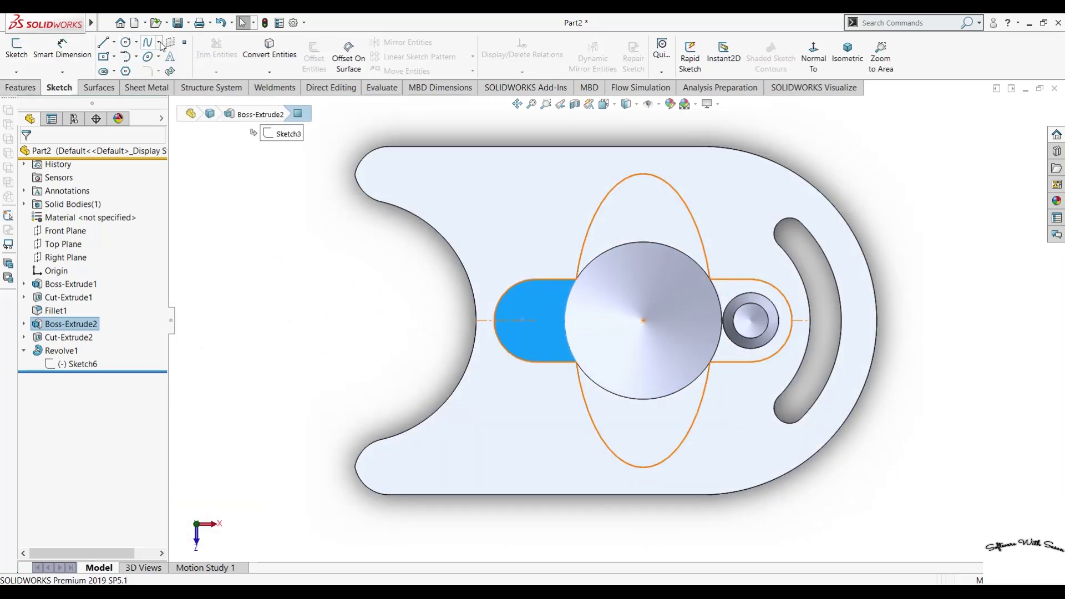
{"action": "left_click", "coordinate": [184, 45]}
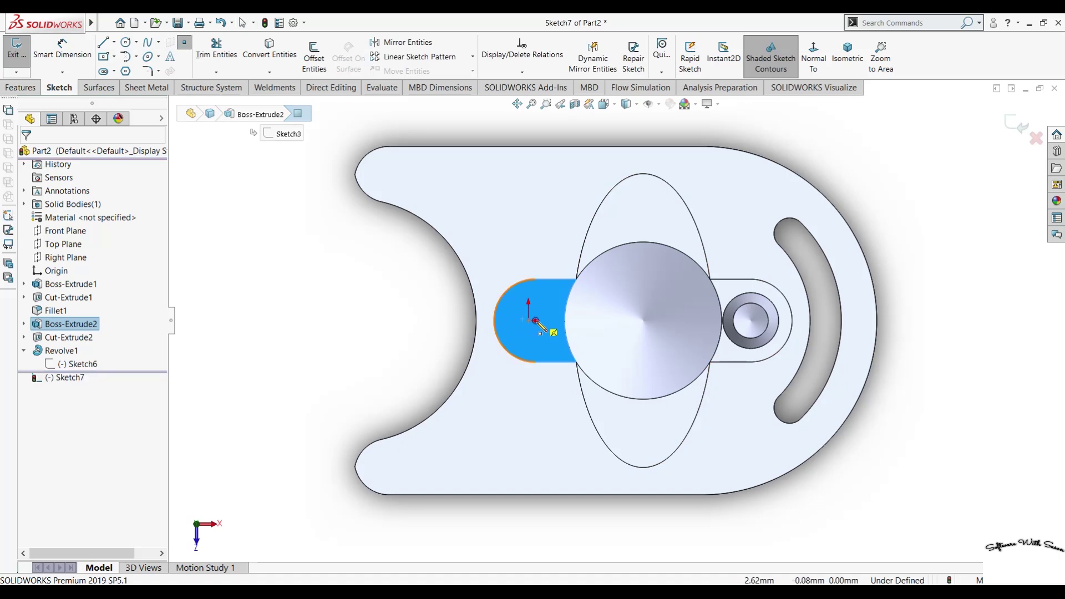
{"action": "left_click", "coordinate": [536, 320]}
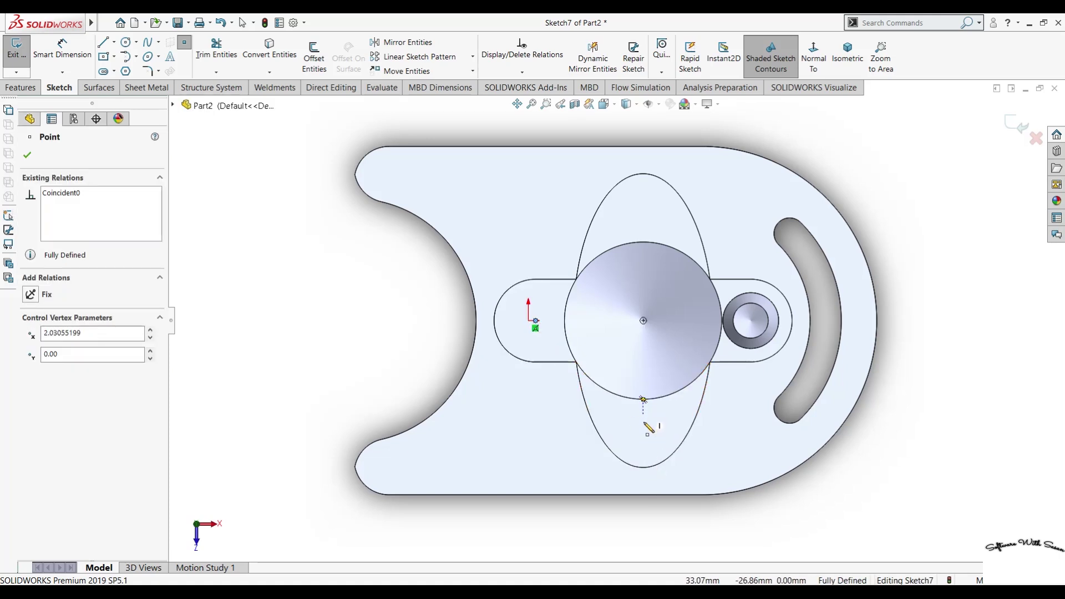
Draw two vertical centerlines from the ellipse top and bottom to the cone circle
{"action": "left_click", "coordinate": [113, 43]}
{"action": "left_click", "coordinate": [129, 75]}
{"action": "left_click", "coordinate": [643, 173]}
{"action": "left_click", "coordinate": [643, 242]}
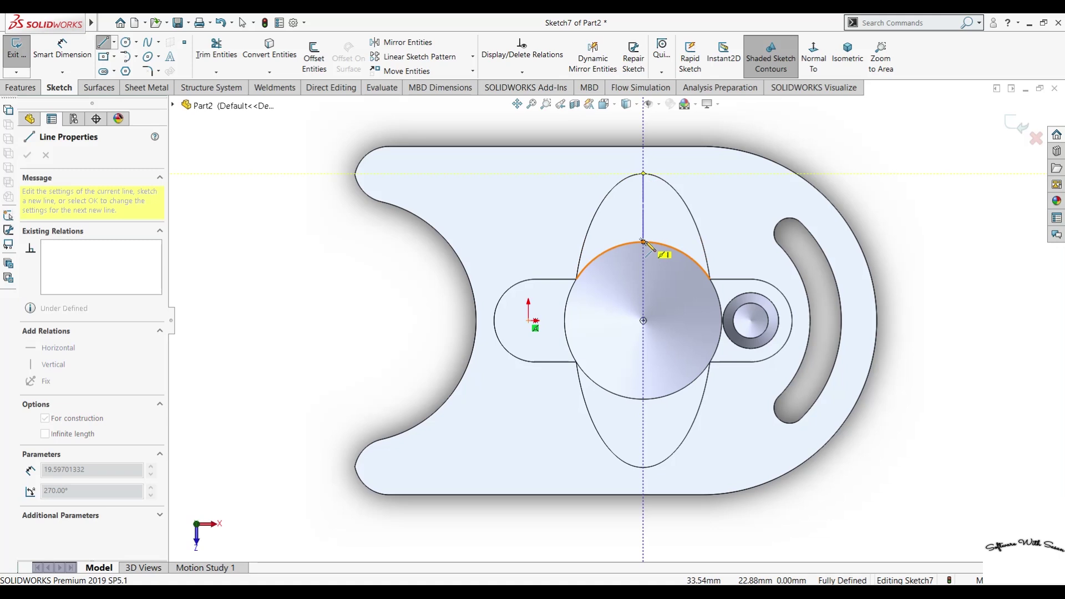
{"action": "key", "text": "Escape"}
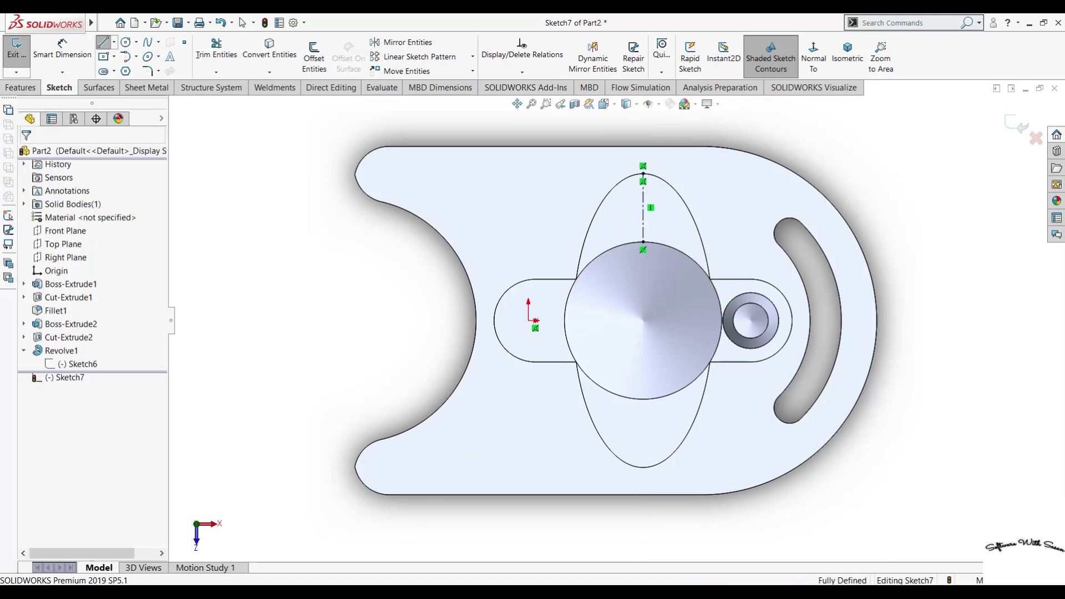
{"action": "left_click", "coordinate": [114, 42]}
{"action": "left_click", "coordinate": [129, 71]}
{"action": "left_click", "coordinate": [643, 467]}
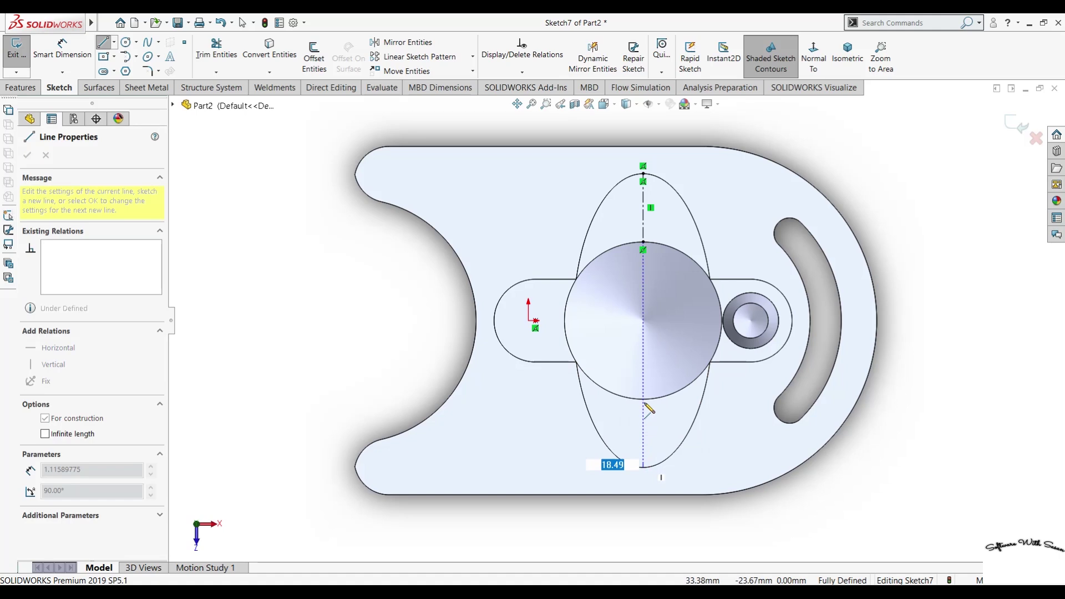
{"action": "left_click", "coordinate": [643, 400]}
{"action": "key", "text": "Escape"}
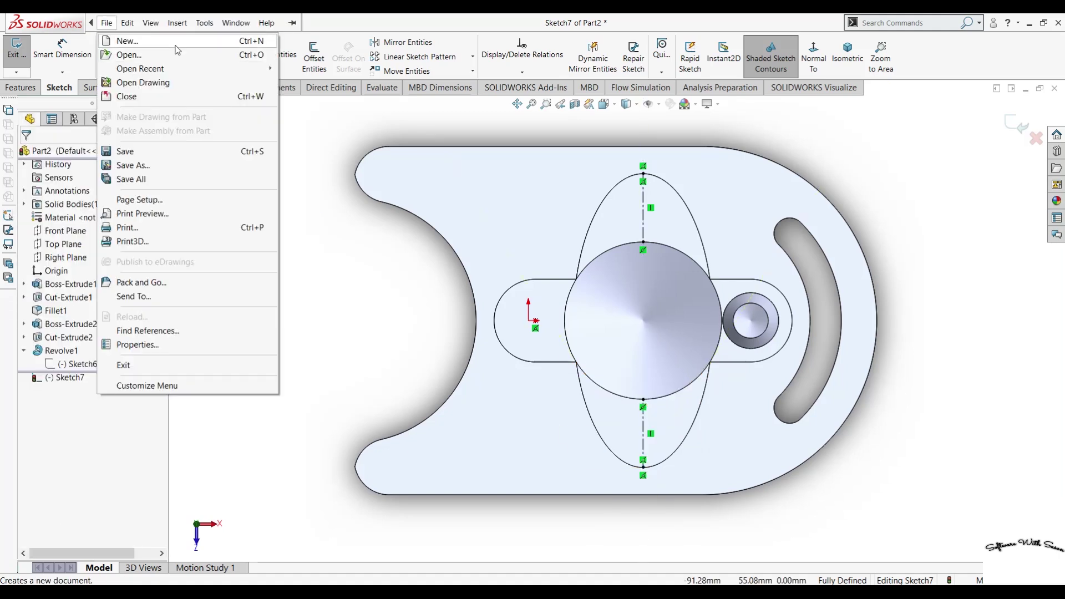
Place points at both centerline midpoints, undo a stray point, and close Sketch7
{"action": "left_click", "coordinate": [185, 45]}
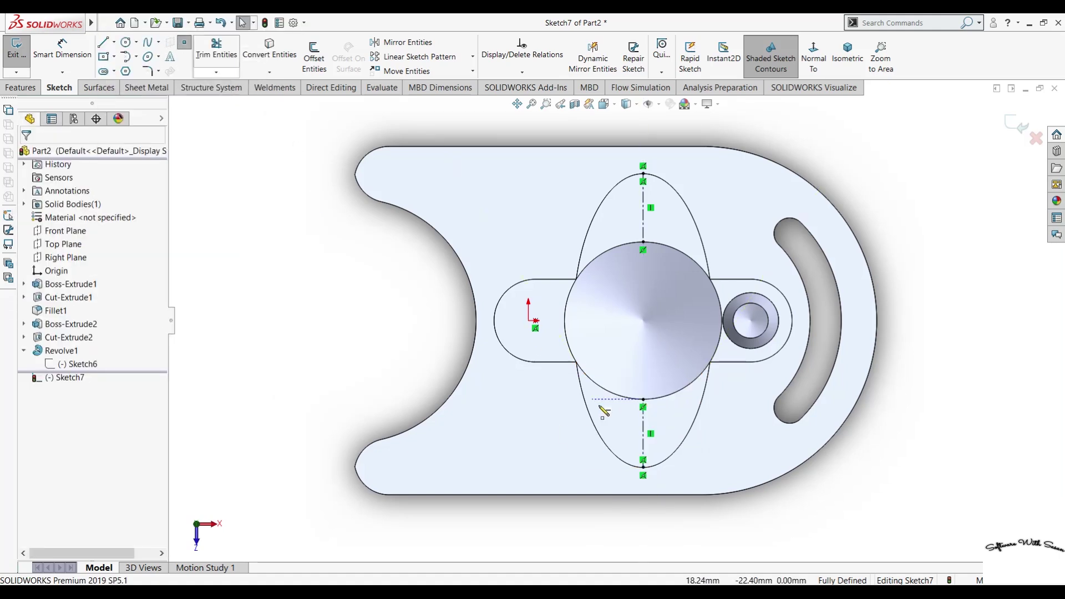
{"action": "left_click", "coordinate": [644, 434]}
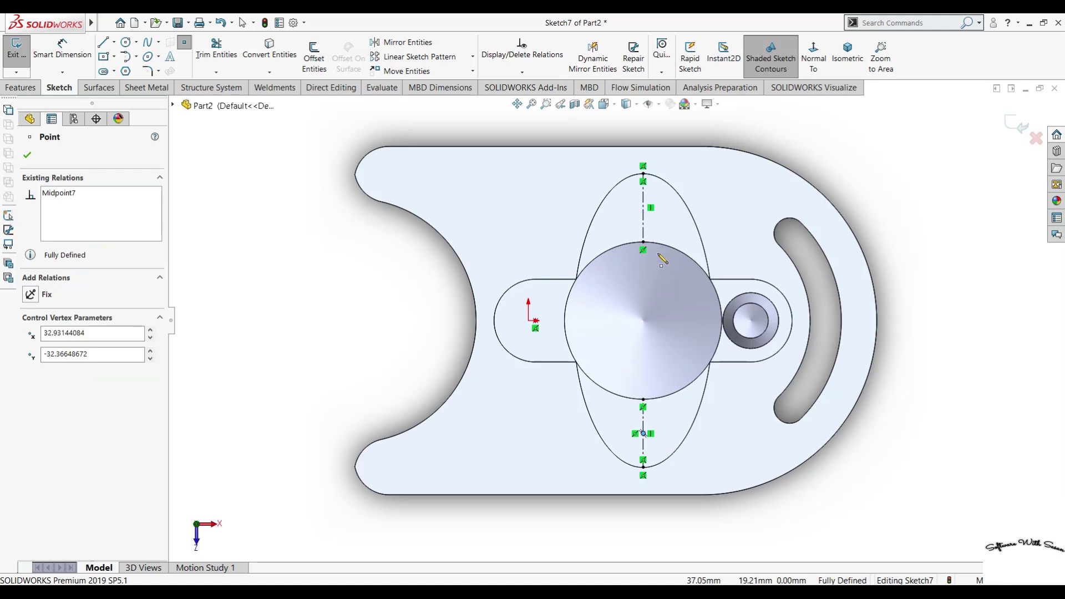
{"action": "left_click", "coordinate": [644, 208]}
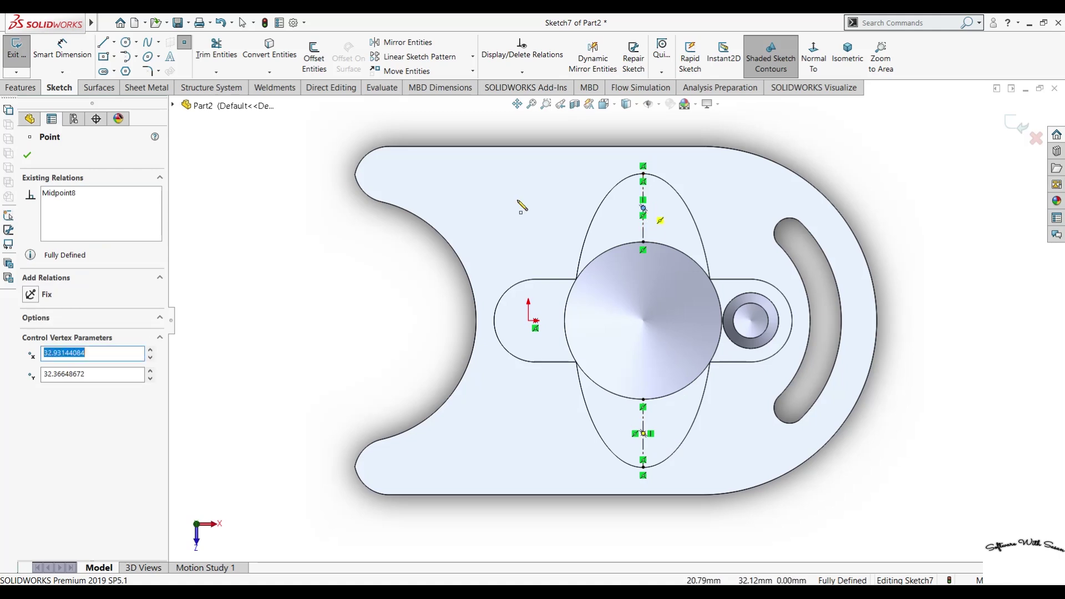
{"action": "left_click", "coordinate": [389, 168]}
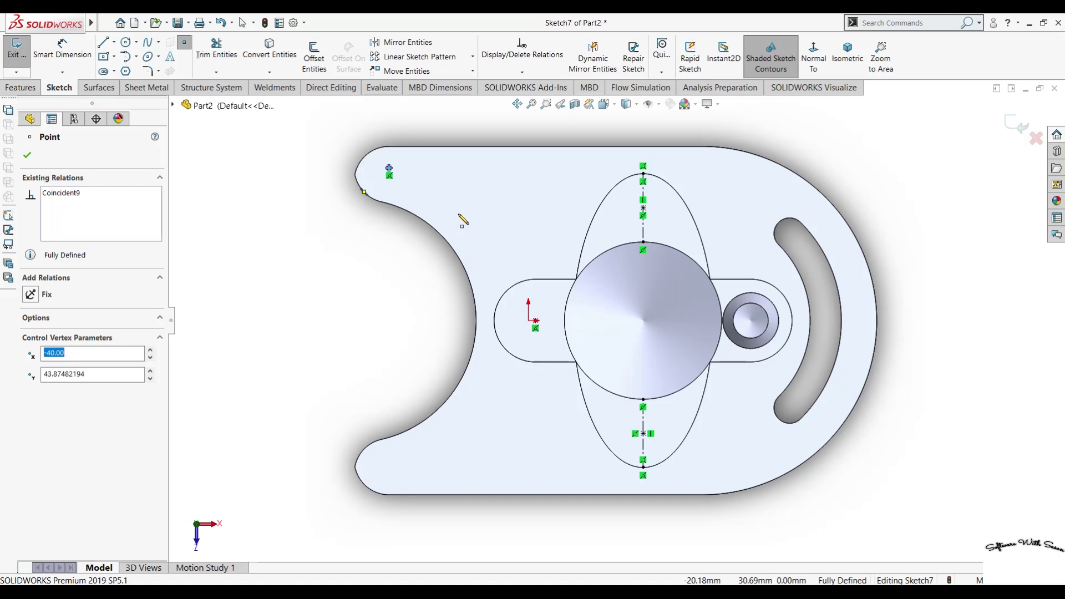
{"action": "key", "text": "ctrl+z"}
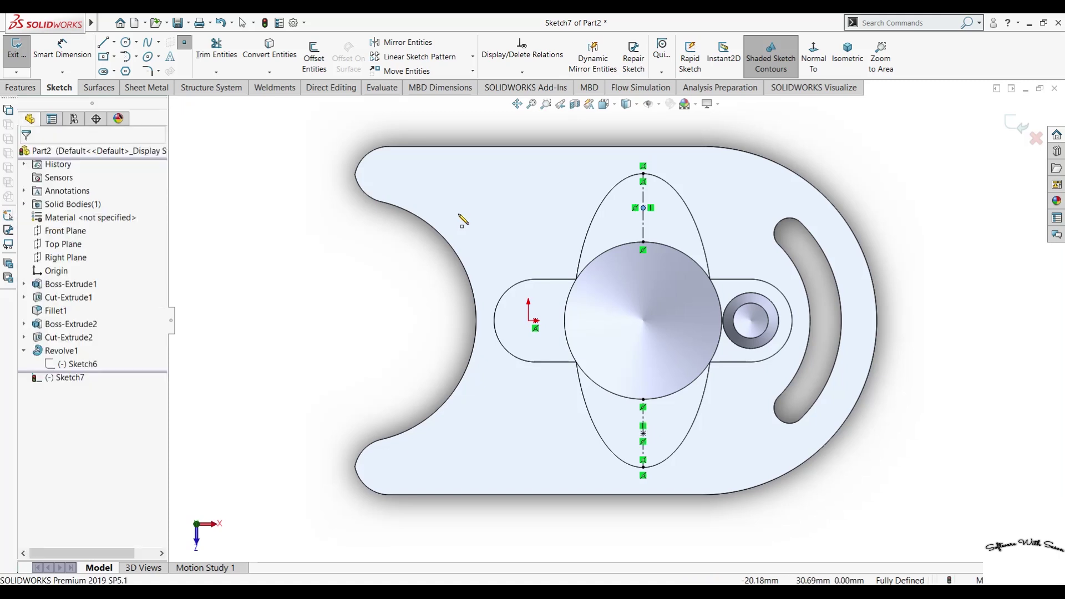
{"action": "left_click", "coordinate": [1008, 123]}
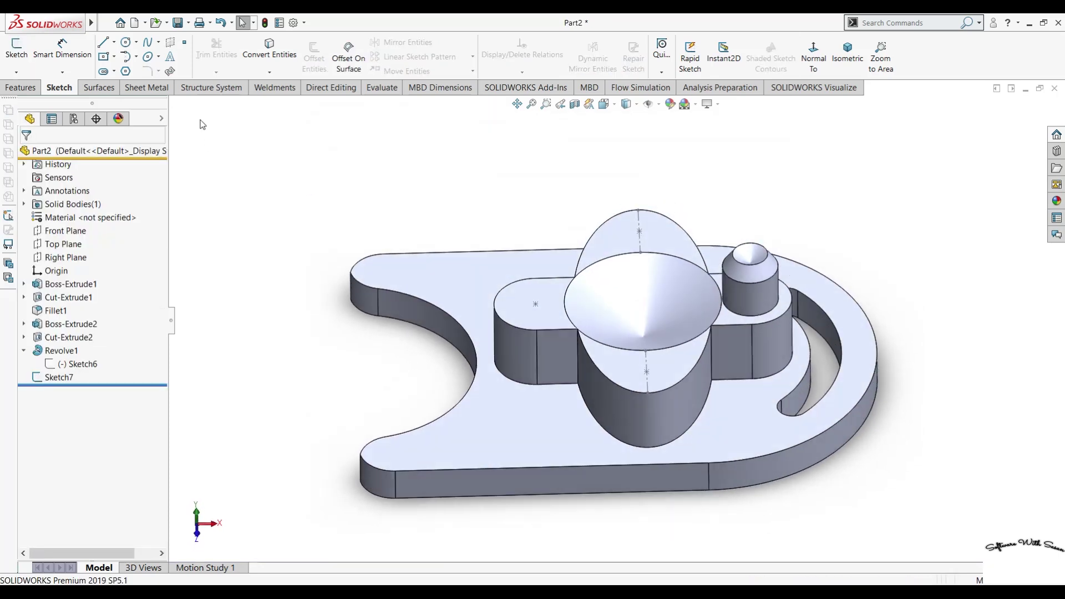
Copy the Revolve1 pin onto the Sketch7 points with a Sketch Driven Pattern
{"action": "left_click", "coordinate": [20, 87]}
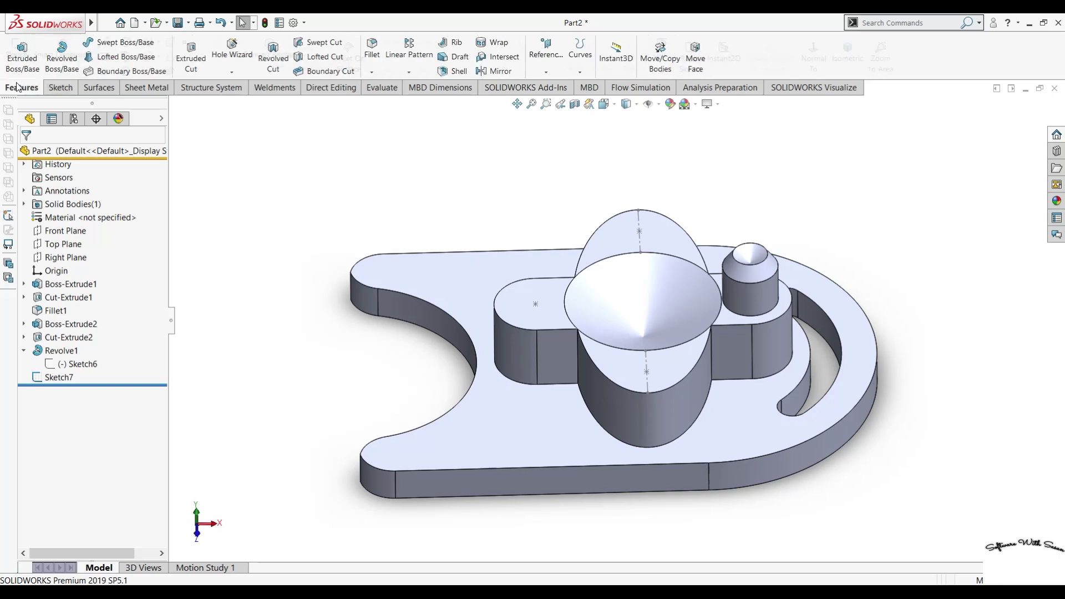
{"action": "left_click", "coordinate": [408, 72]}
{"action": "left_click", "coordinate": [438, 140]}
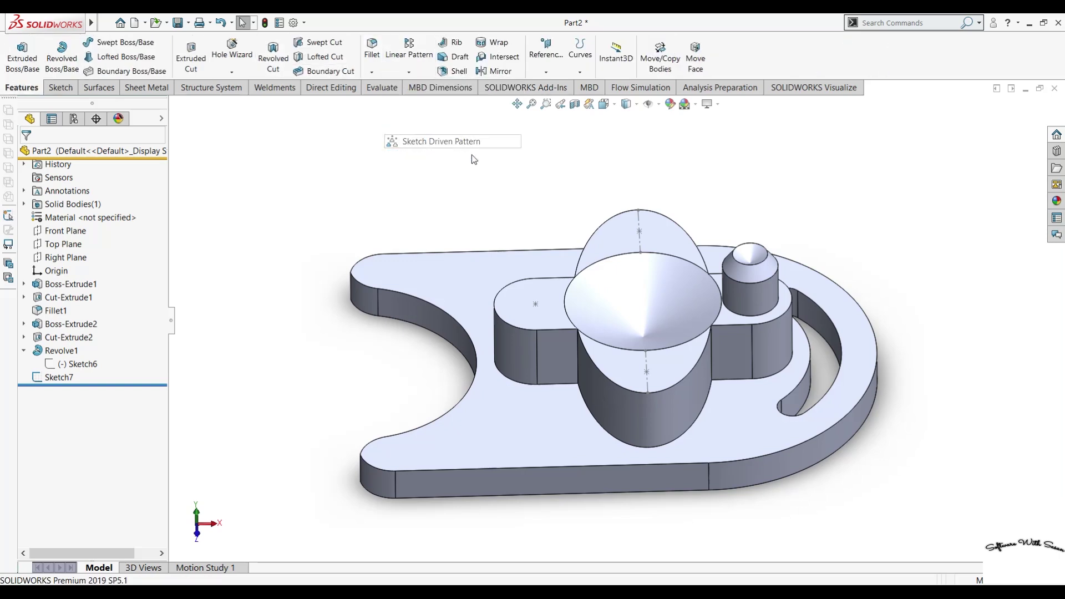
{"action": "left_click", "coordinate": [640, 230]}
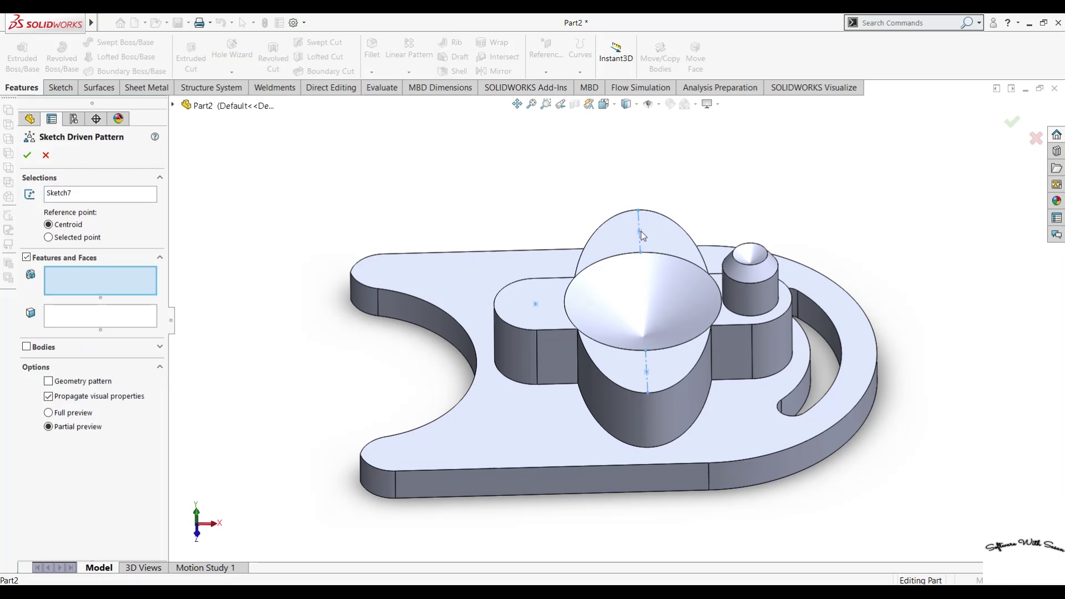
{"action": "left_click", "coordinate": [173, 106]}
{"action": "left_click", "coordinate": [215, 305]}
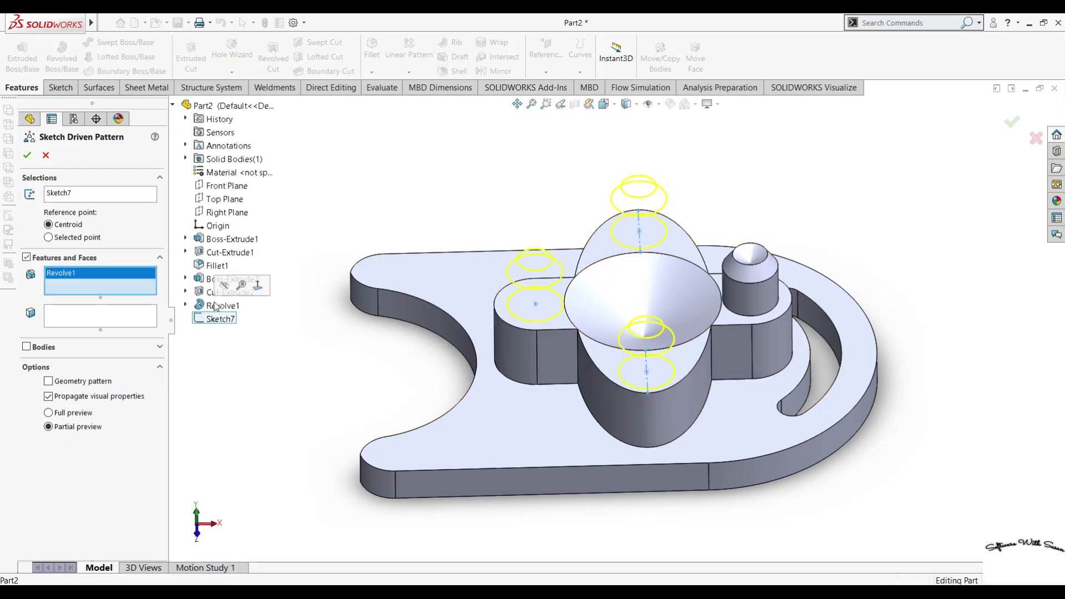
{"action": "left_click", "coordinate": [27, 156]}
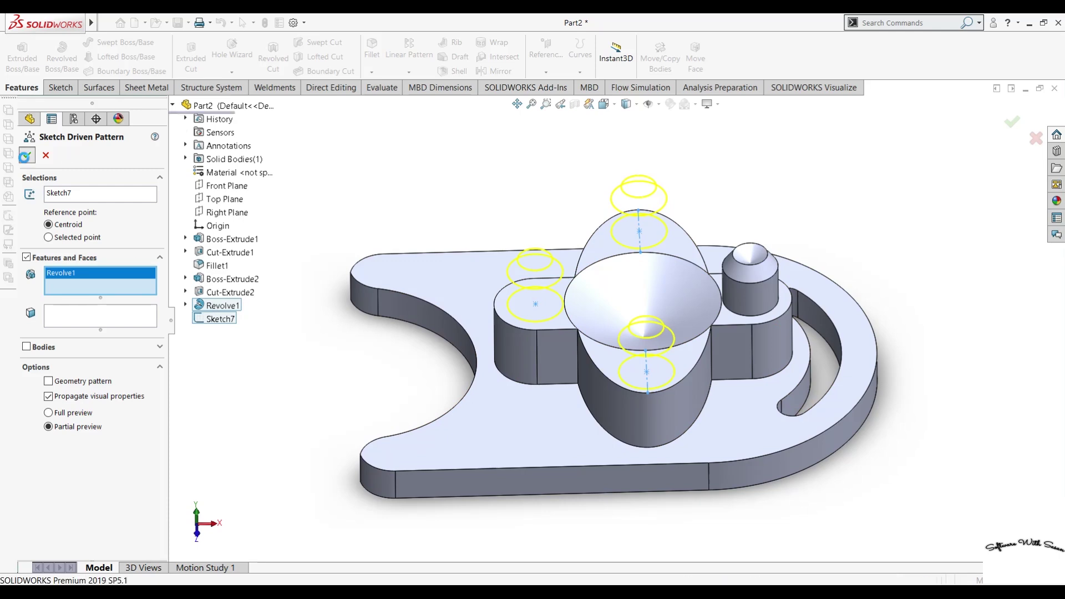
{"action": "middle_click_drag", "start_coordinate": [315, 312], "coordinate": [491, 424]}
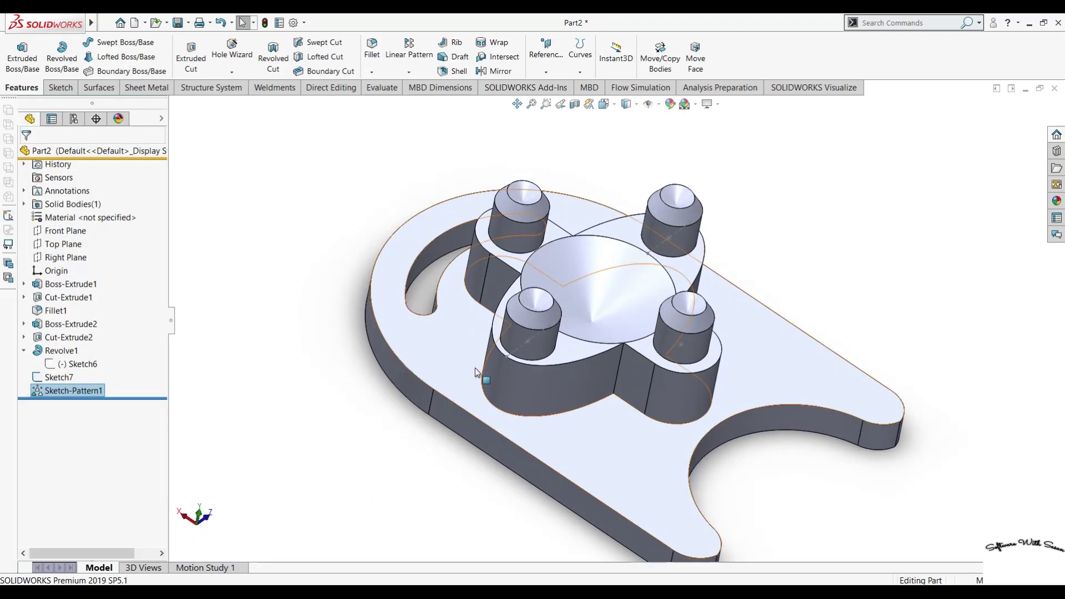
{"action": "middle_click_drag", "start_coordinate": [348, 453], "coordinate": [304, 453]}
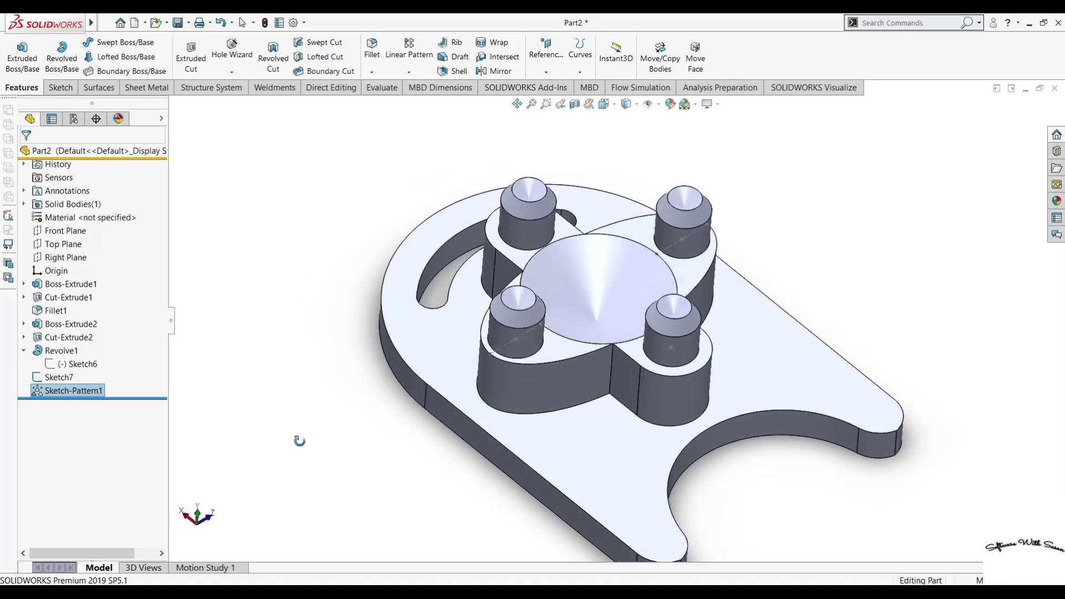
Fillet the top edges of all four pins with a 1 mm radius
{"action": "left_click", "coordinate": [372, 73]}
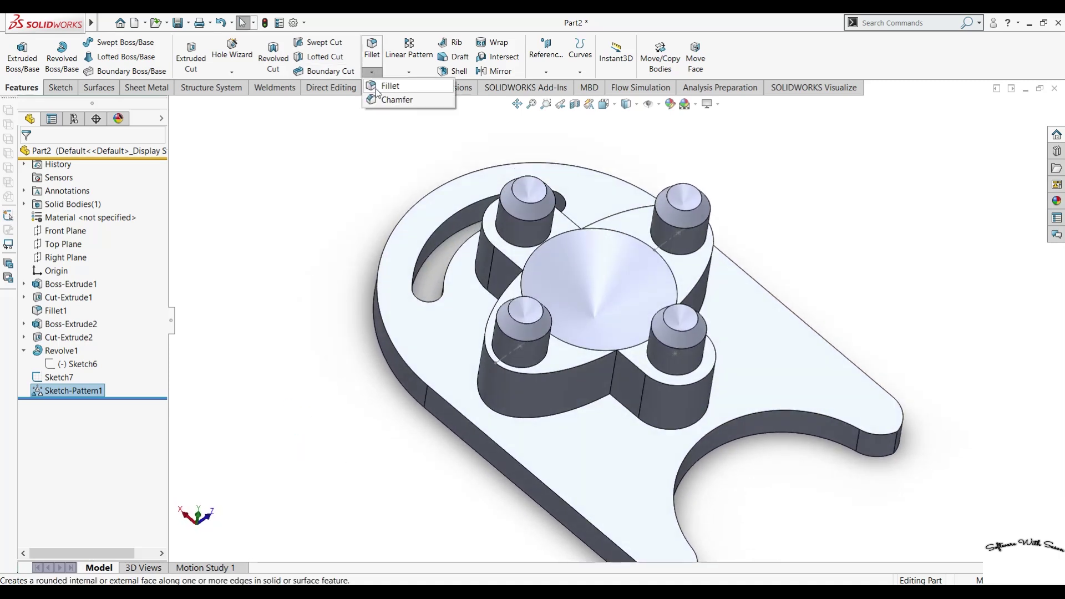
{"action": "left_click", "coordinate": [530, 204]}
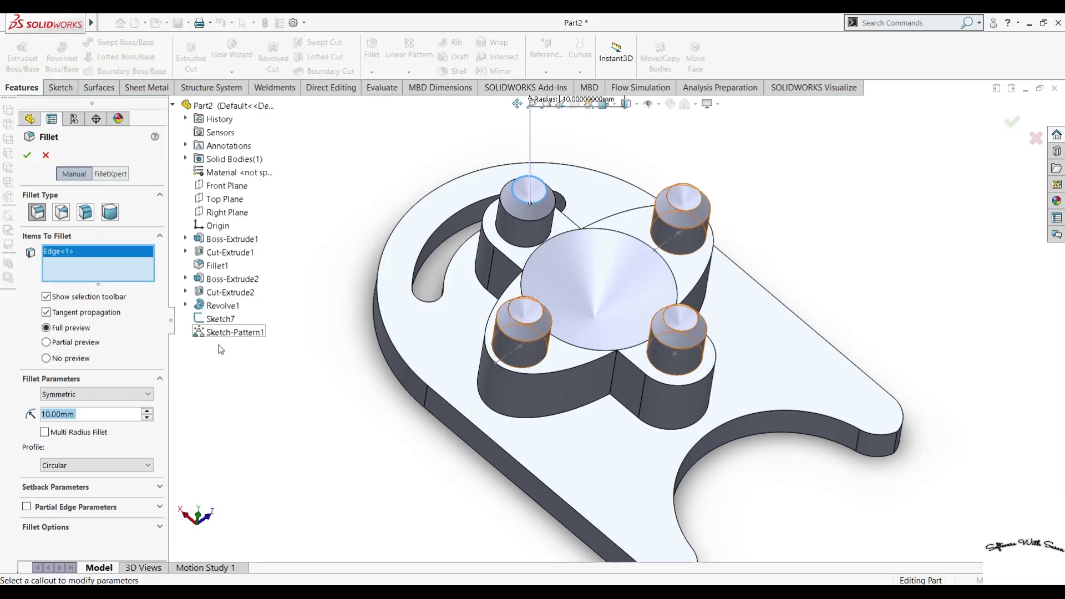
{"action": "type", "text": "1"}
{"action": "key", "text": "Return"}
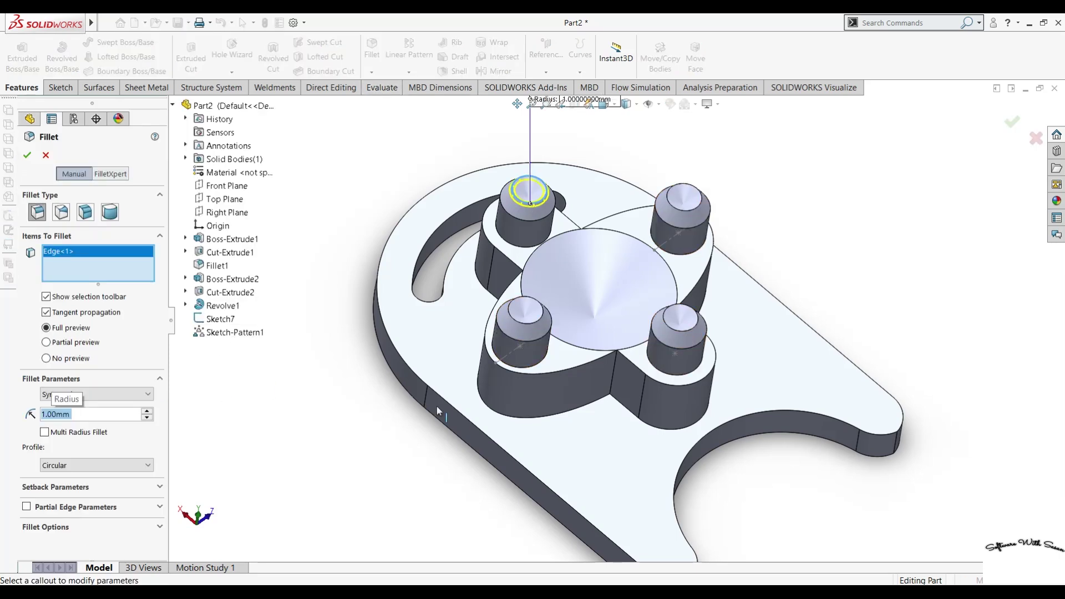
{"action": "left_click", "coordinate": [528, 328]}
{"action": "left_click", "coordinate": [682, 333]}
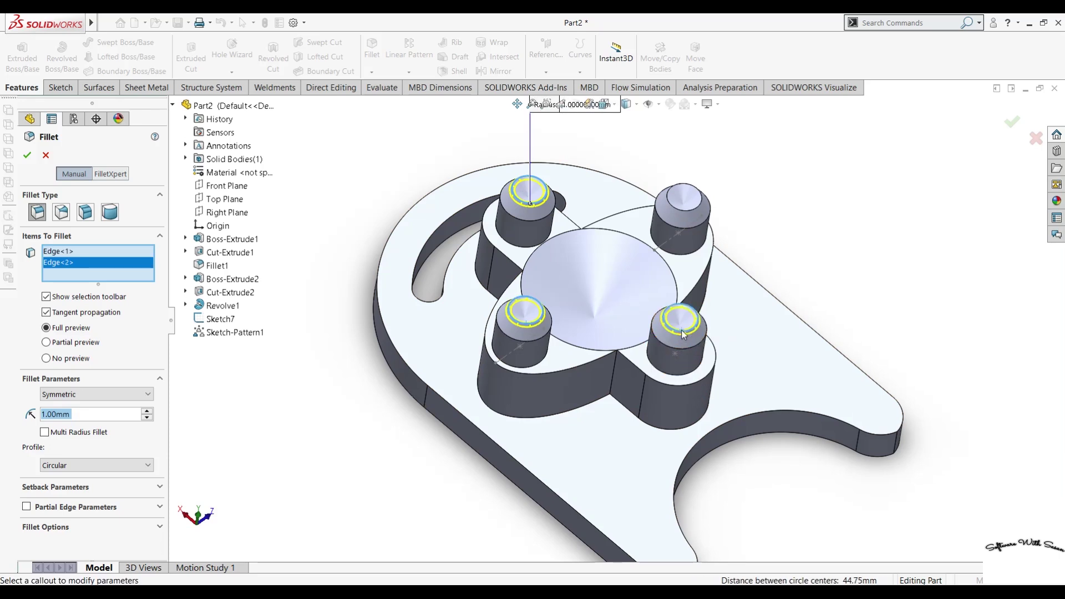
{"action": "left_click", "coordinate": [690, 212]}
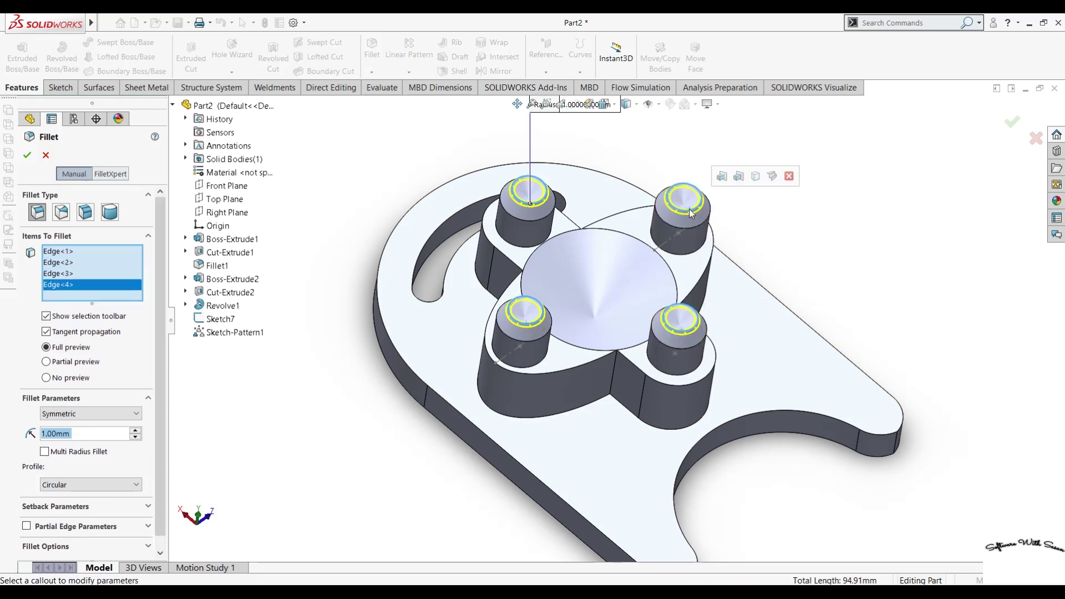
{"action": "left_click", "coordinate": [26, 155]}
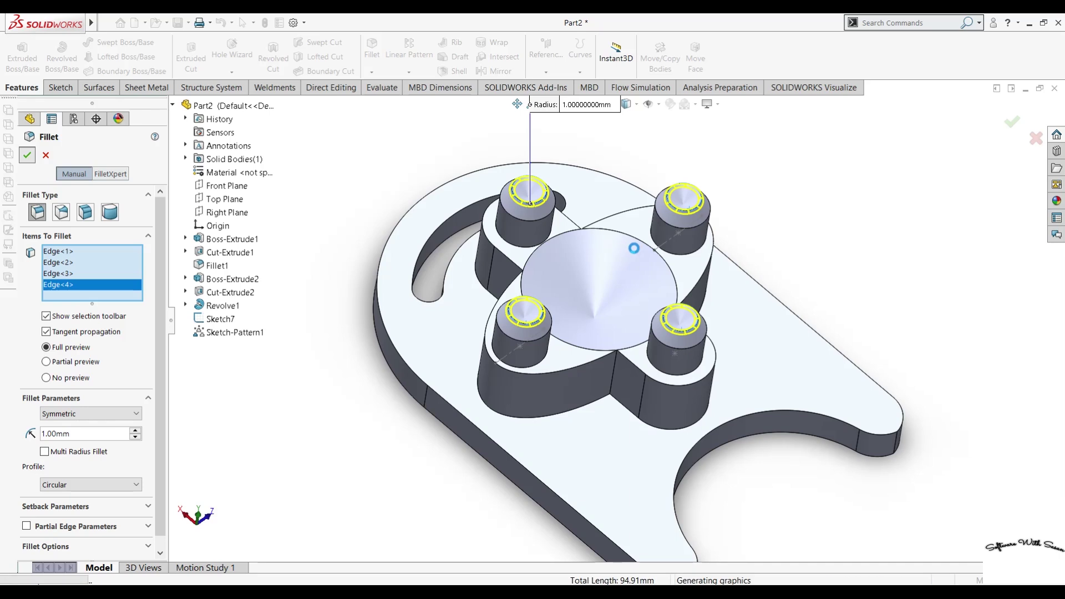
{"action": "left_click", "coordinate": [661, 247]}
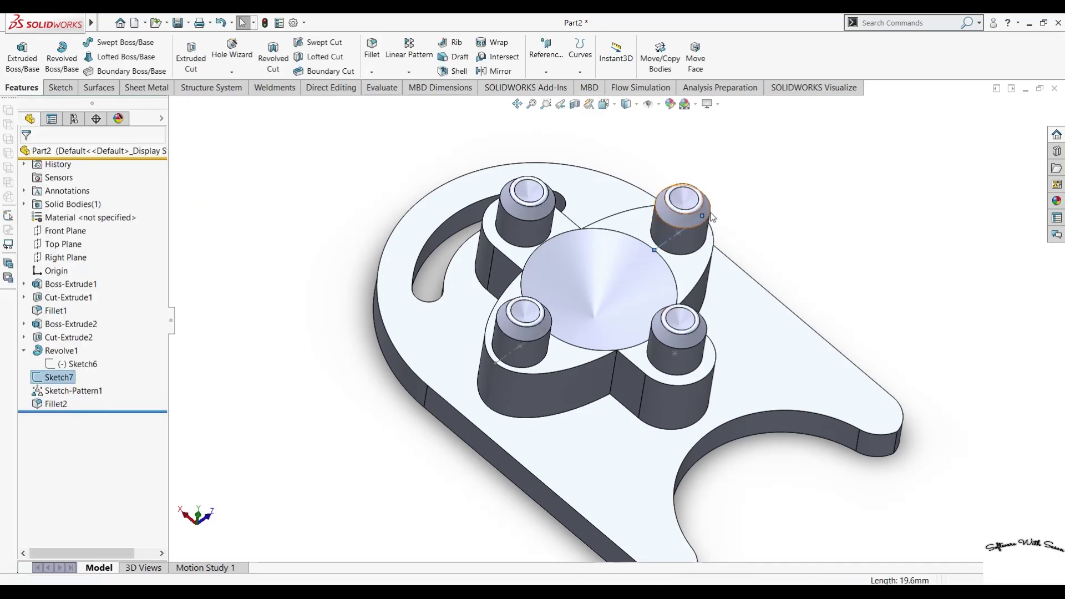
{"action": "mouse_move", "coordinate": [296, 495]}
{"action": "middle_mouse_down"}
{"action": "mouse_move", "coordinate": [285, 435]}
{"action": "mouse_move", "coordinate": [451, 351]}
{"action": "mouse_move", "coordinate": [488, 464]}
{"action": "mouse_move", "coordinate": [509, 494]}
{"action": "mouse_move", "coordinate": [497, 481]}
{"action": "mouse_move", "coordinate": [392, 473]}
{"action": "mouse_move", "coordinate": [388, 428]}
{"action": "mouse_move", "coordinate": [461, 484]}
{"action": "mouse_move", "coordinate": [444, 507]}
{"action": "mouse_move", "coordinate": [440, 437]}
{"action": "mouse_move", "coordinate": [391, 457]}
{"action": "mouse_move", "coordinate": [411, 435]}
{"action": "mouse_move", "coordinate": [444, 511]}
{"action": "mouse_move", "coordinate": [435, 550]}
{"action": "middle_mouse_up"}
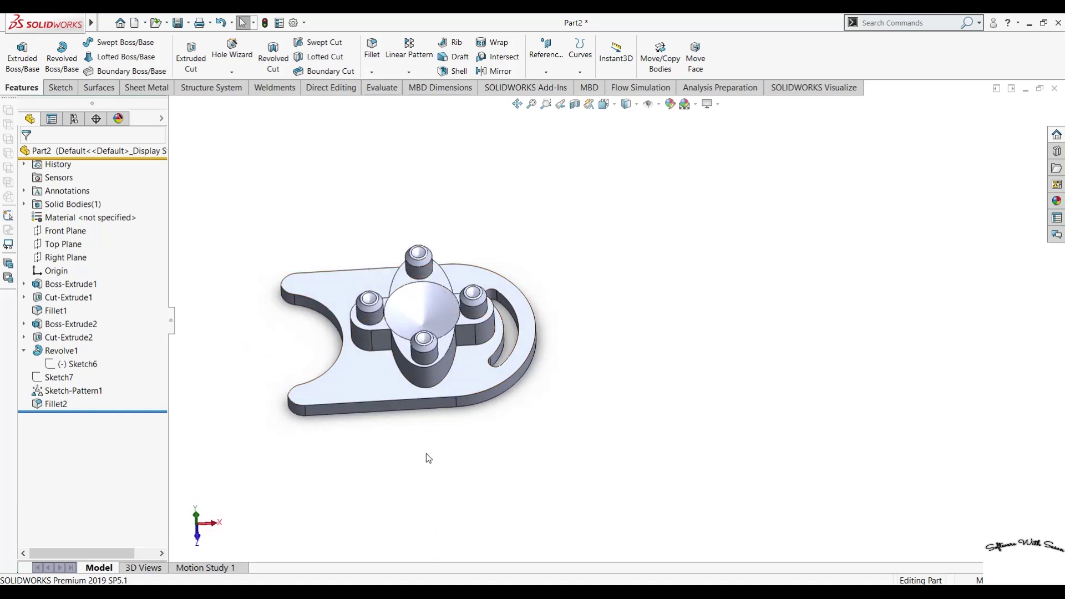
{"action": "mouse_move", "coordinate": [425, 460]}
{"action": "middle_mouse_down"}
{"action": "mouse_move", "coordinate": [424, 367]}
{"action": "mouse_move", "coordinate": [433, 375]}
{"action": "mouse_move", "coordinate": [527, 359]}
{"action": "mouse_move", "coordinate": [528, 385]}
{"action": "mouse_move", "coordinate": [518, 373]}
{"action": "mouse_move", "coordinate": [484, 381]}
{"action": "mouse_move", "coordinate": [447, 411]}
{"action": "mouse_move", "coordinate": [457, 365]}
{"action": "mouse_move", "coordinate": [430, 312]}
{"action": "middle_mouse_up"}
{"action": "scroll", "coordinate": [544, 314], "scroll_direction": "down", "scroll_amount": 1}
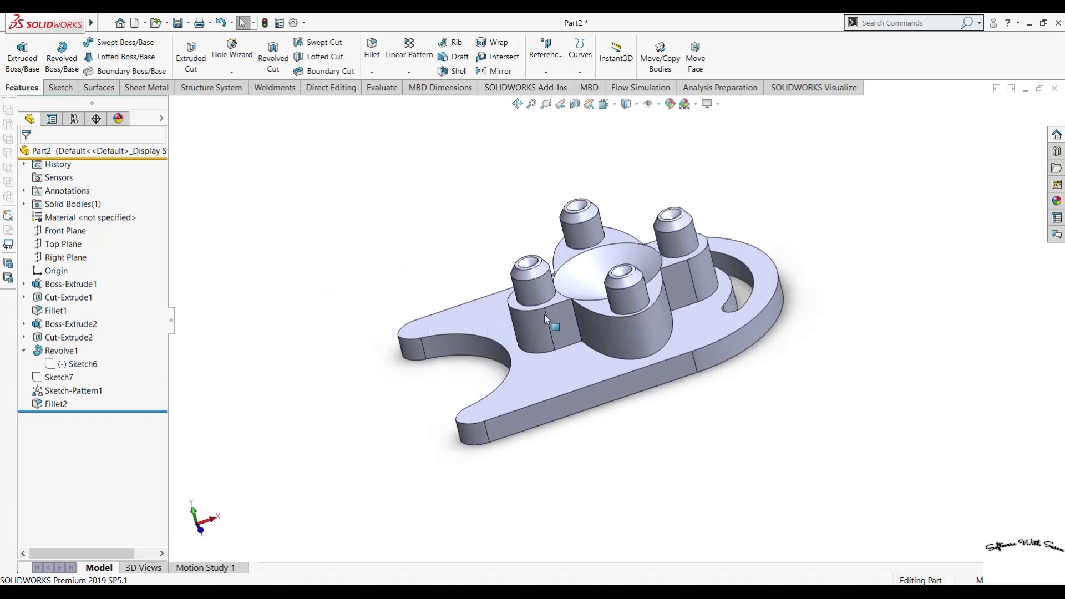
{"action": "scroll", "coordinate": [598, 318], "scroll_direction": "down", "scroll_amount": 2}
{"action": "scroll", "coordinate": [598, 317], "scroll_direction": "down", "scroll_amount": 2}
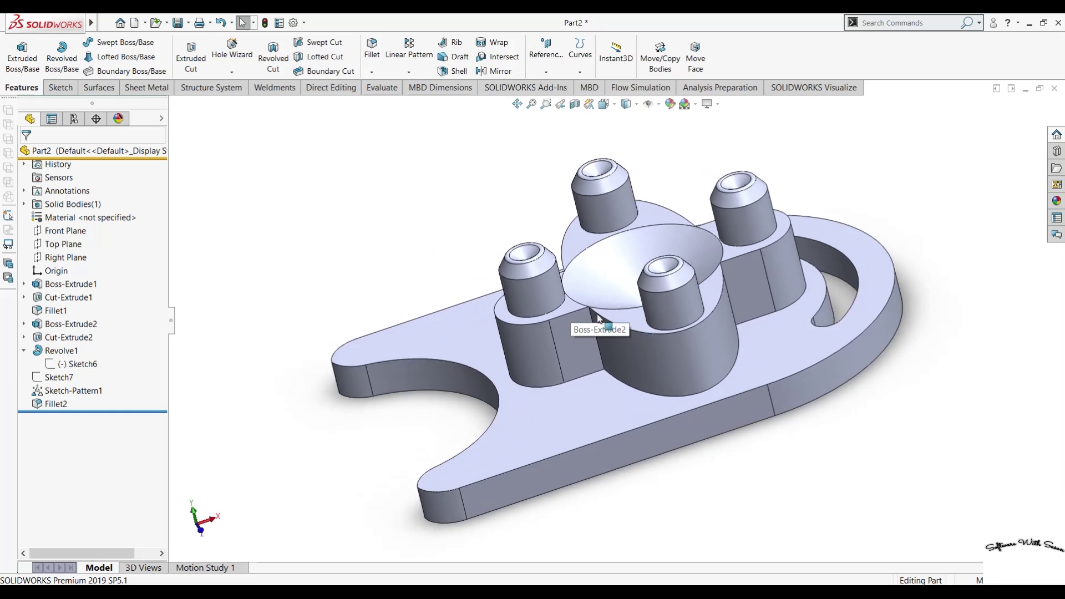
{"action": "scroll", "coordinate": [598, 317], "scroll_direction": "down", "scroll_amount": 2}
{"action": "mouse_move", "coordinate": [598, 317]}
{"action": "middle_mouse_down"}
{"action": "mouse_move", "coordinate": [637, 319]}
{"action": "mouse_move", "coordinate": [638, 334]}
{"action": "middle_mouse_up"}
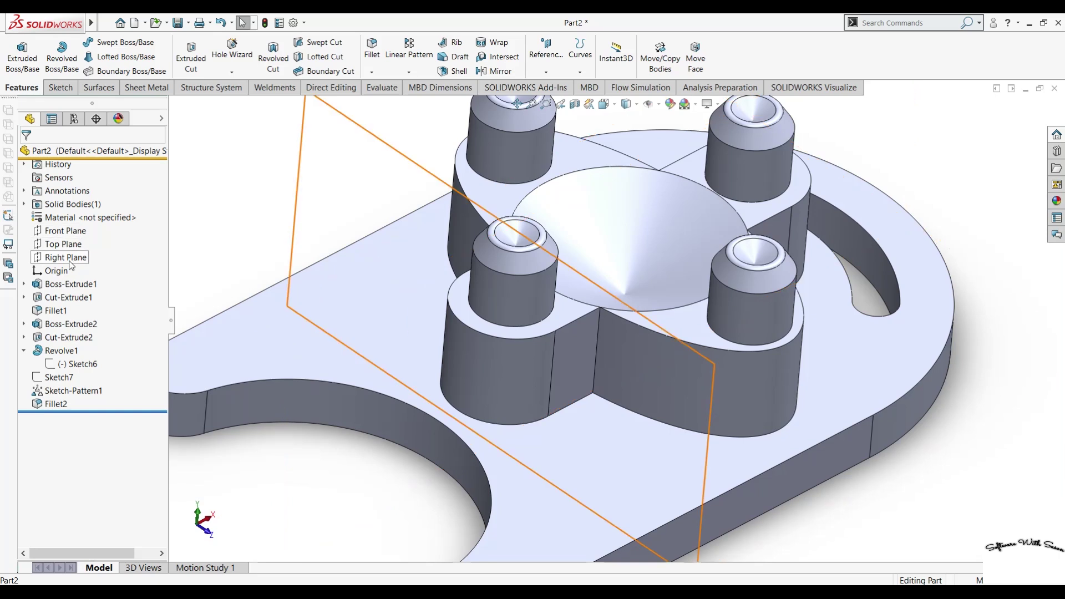
{"action": "left_click", "coordinate": [66, 258]}
{"action": "mouse_move", "coordinate": [555, 344]}
{"action": "middle_mouse_down"}
{"action": "mouse_move", "coordinate": [508, 392]}
{"action": "mouse_move", "coordinate": [517, 391]}
{"action": "middle_mouse_up"}
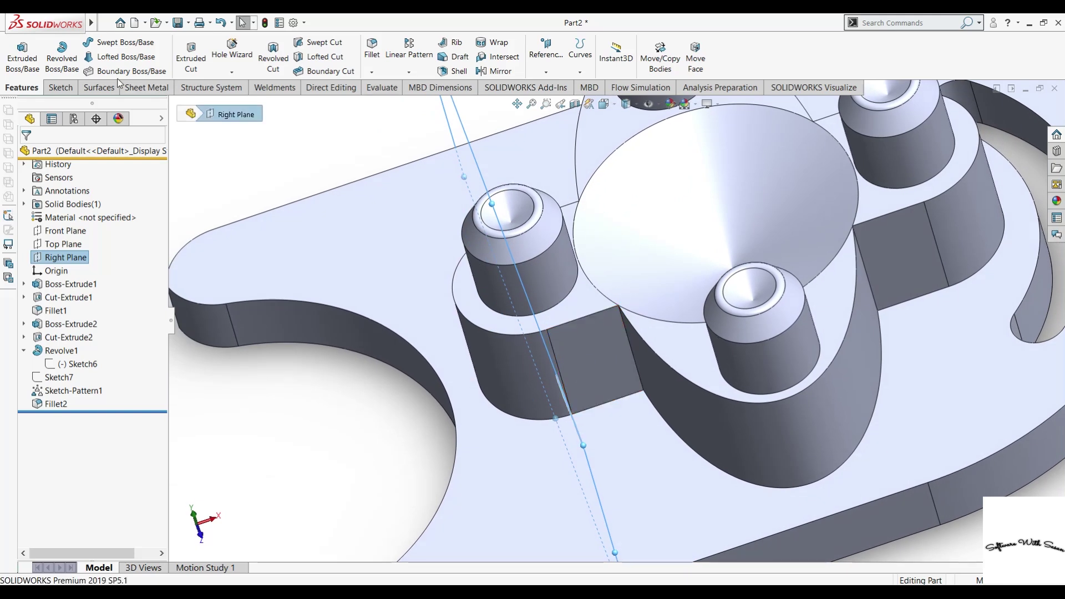
{"action": "left_click", "coordinate": [225, 167]}
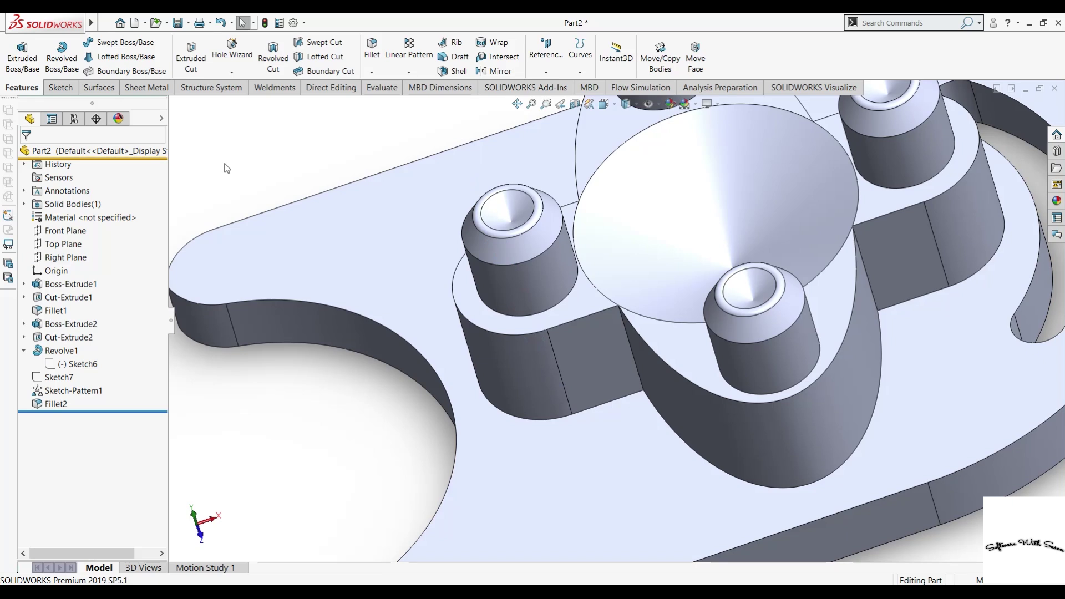
{"action": "mouse_move", "coordinate": [667, 371]}
{"action": "middle_mouse_down"}
{"action": "mouse_move", "coordinate": [699, 327]}
{"action": "mouse_move", "coordinate": [608, 314]}
{"action": "middle_mouse_up"}
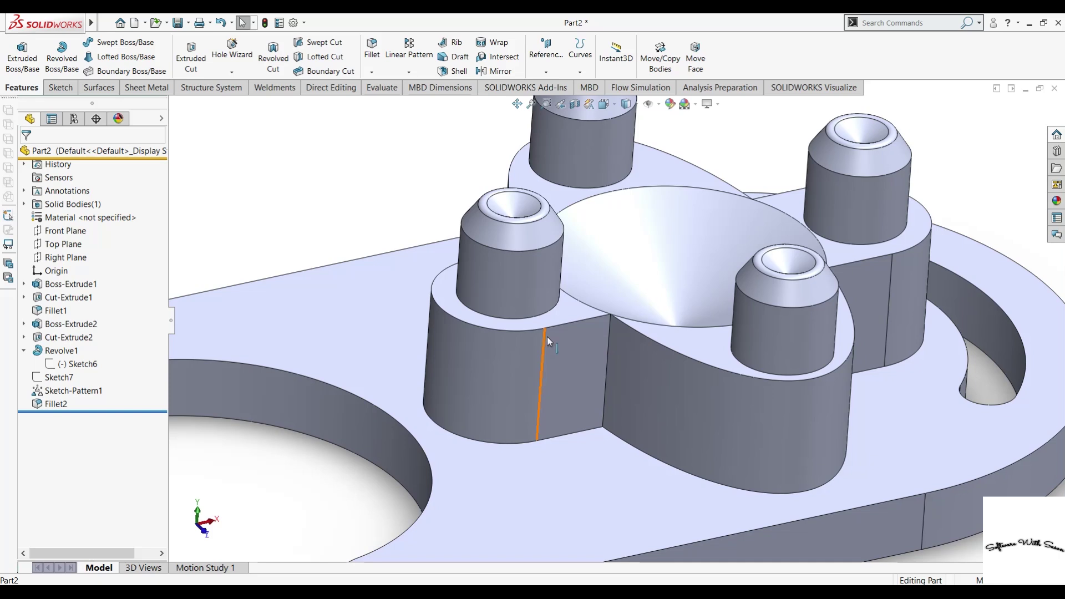
{"action": "key", "text": "f"}
{"action": "mouse_move", "coordinate": [931, 482]}
{"action": "middle_mouse_down"}
{"action": "mouse_move", "coordinate": [718, 490]}
{"action": "mouse_move", "coordinate": [641, 442]}
{"action": "middle_mouse_up"}
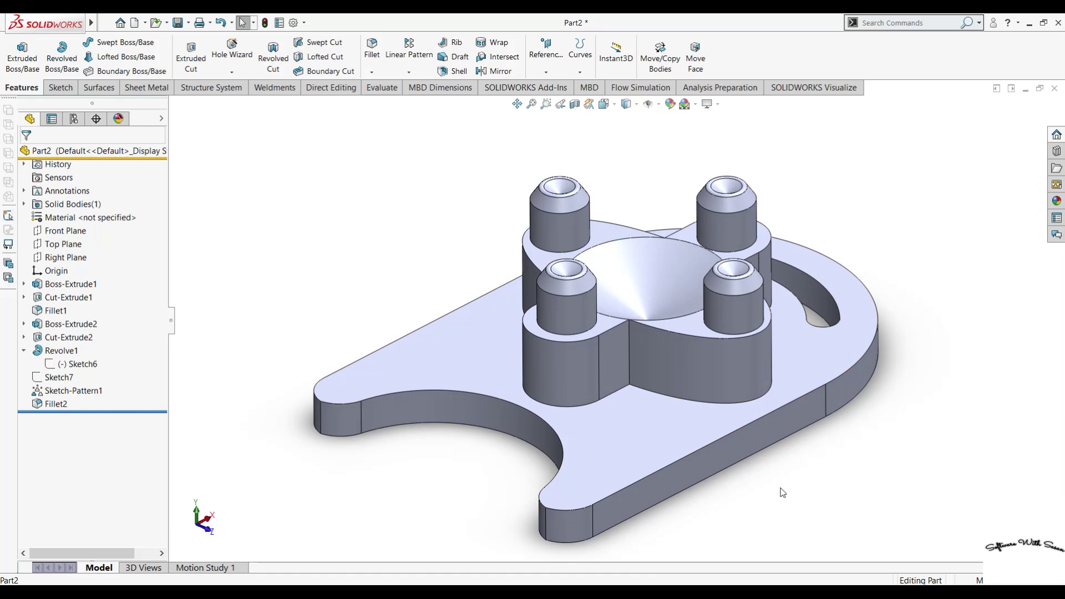
{"action": "left_click", "coordinate": [75, 88]}
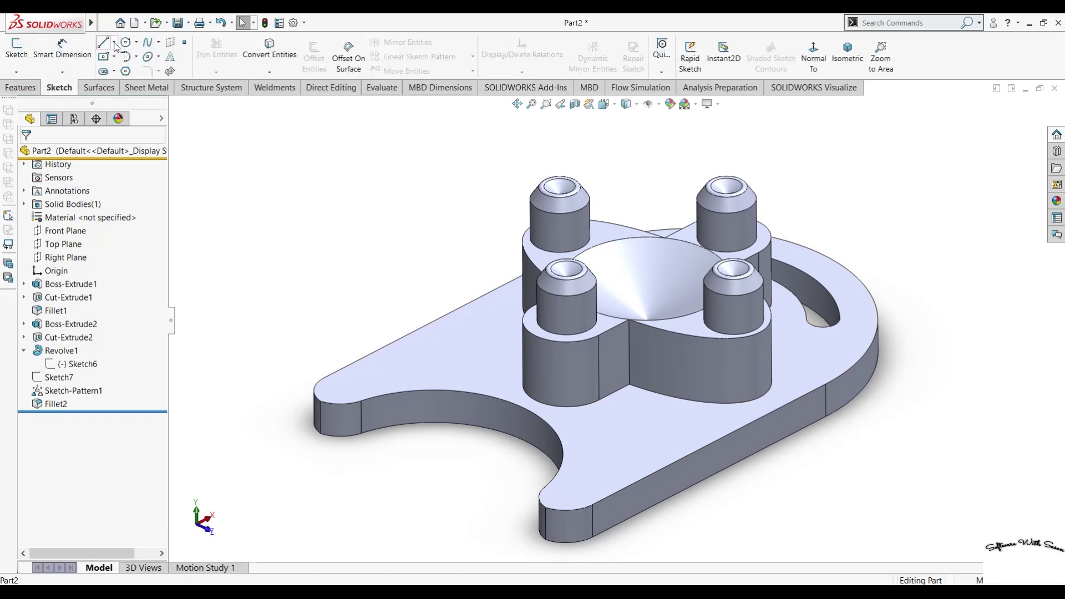
Select the boss top face as the sketch surface and view it Normal To
{"action": "left_click", "coordinate": [115, 44]}
{"action": "left_click", "coordinate": [125, 68]}
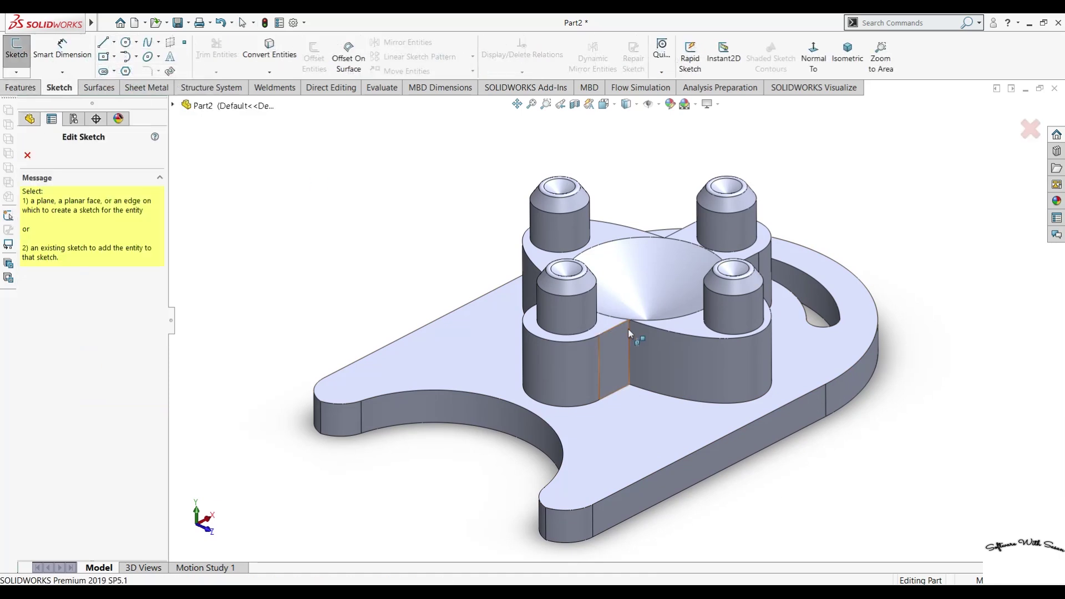
{"action": "key", "text": "Escape"}
{"action": "left_click", "coordinate": [610, 333]}
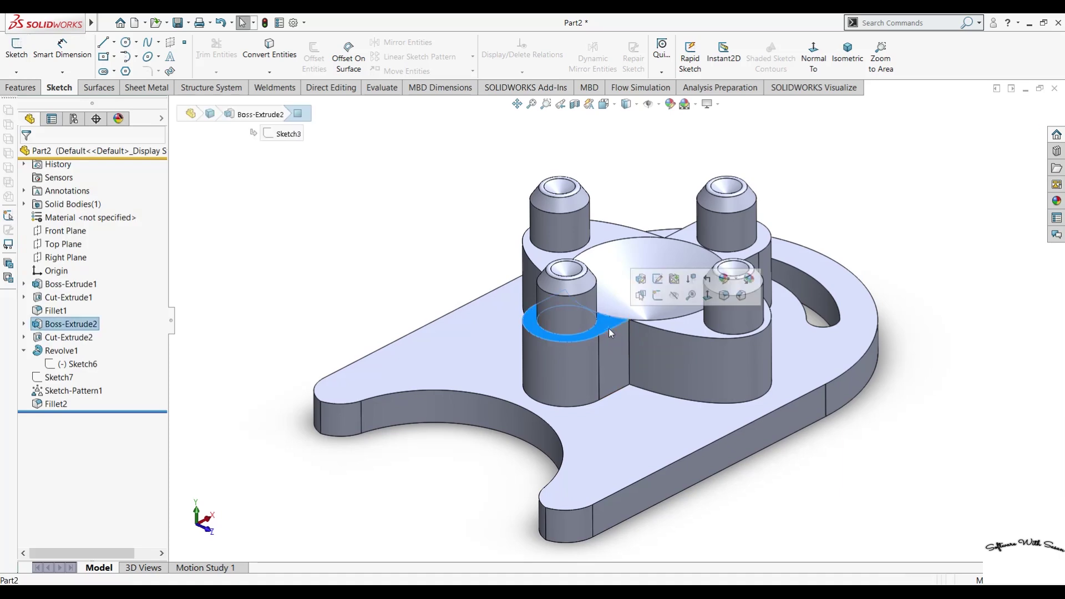
{"action": "key", "text": "ctrl+8"}
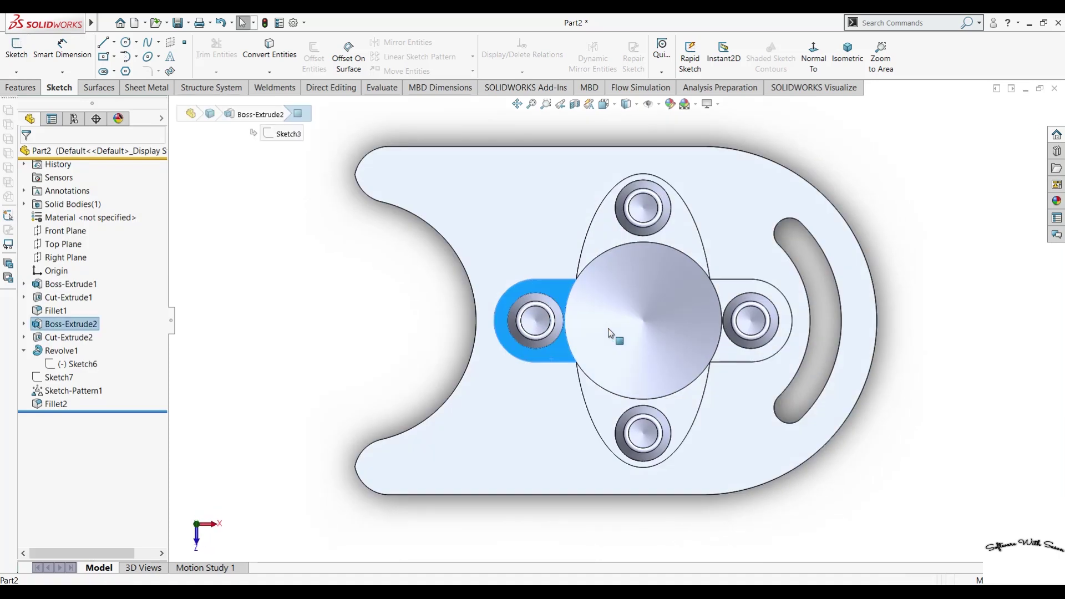
Draw a short horizontal centerline ending at the arc endpoint
{"action": "left_click", "coordinate": [115, 43]}
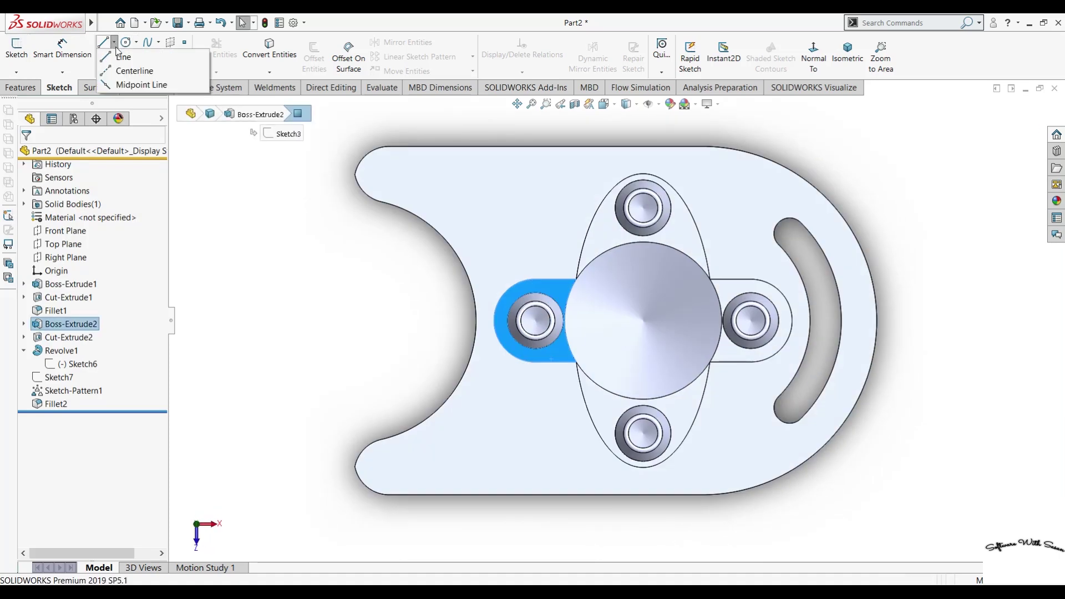
{"action": "left_click", "coordinate": [125, 68]}
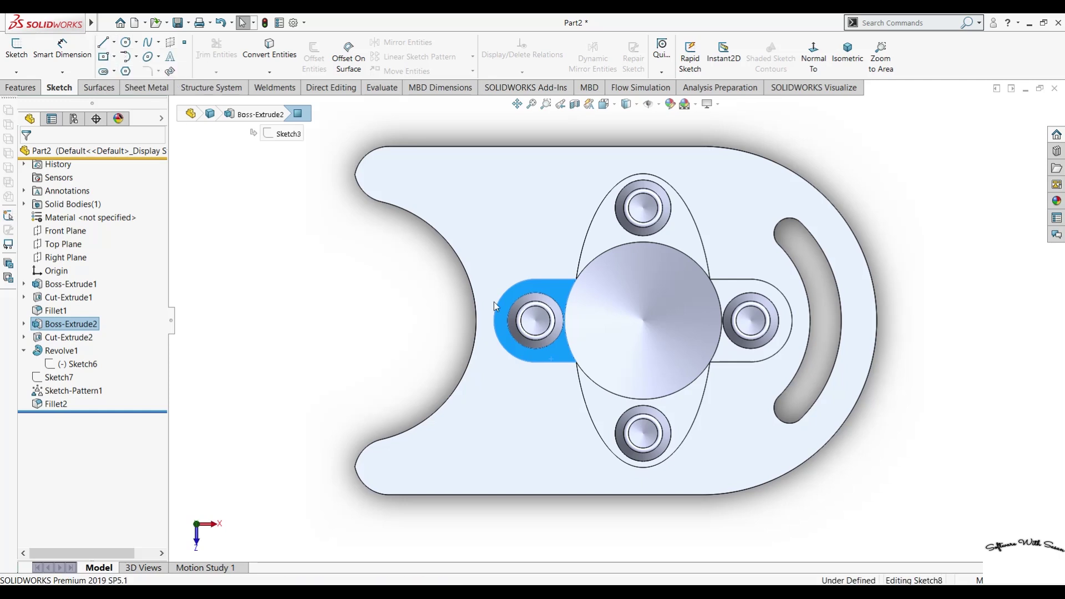
{"action": "left_click", "coordinate": [576, 362]}
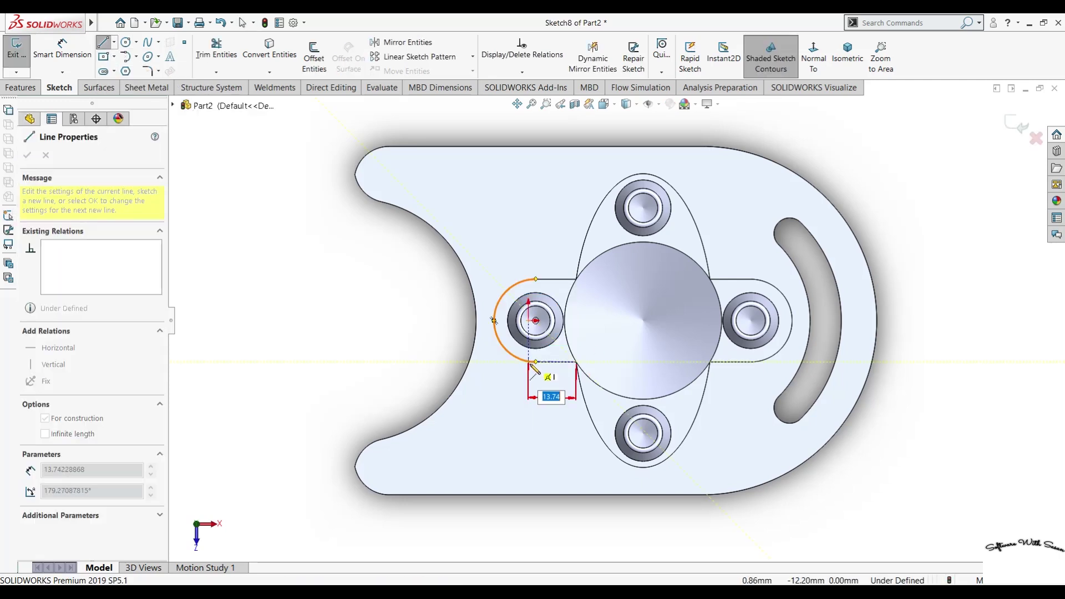
{"action": "double_click", "coordinate": [536, 362]}
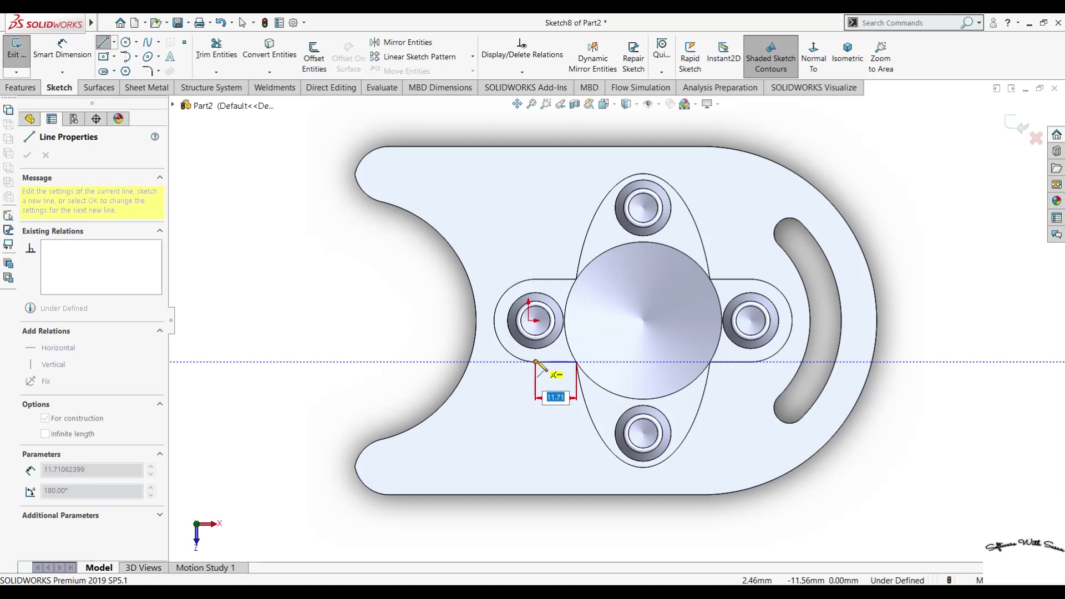
{"action": "key", "text": "Escape"}
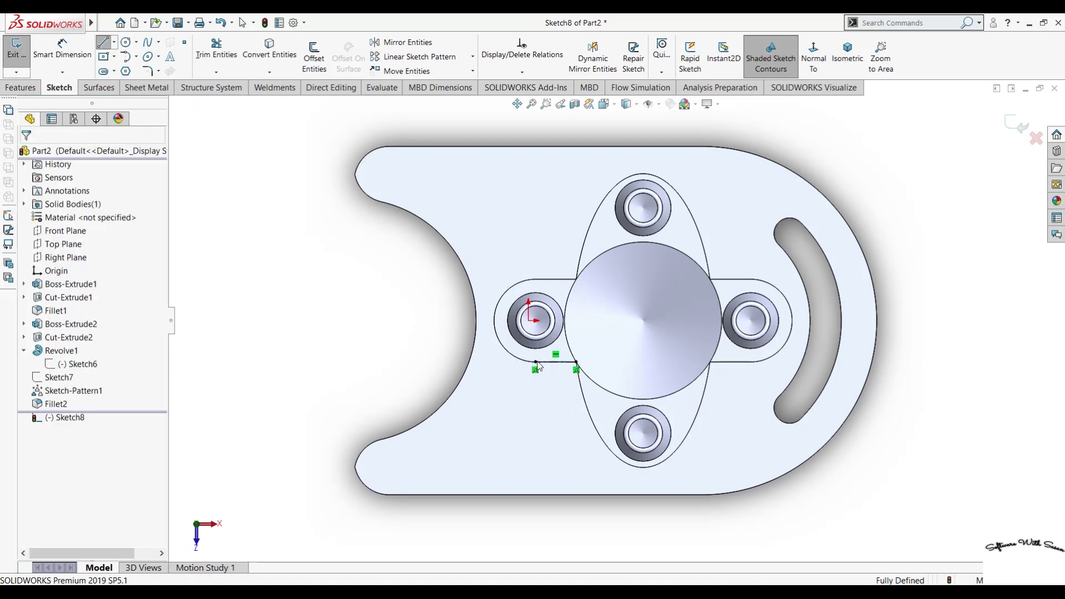
{"action": "mouse_move", "coordinate": [327, 382]}
{"action": "middle_mouse_down"}
{"action": "mouse_move", "coordinate": [434, 270]}
{"action": "mouse_move", "coordinate": [597, 358]}
{"action": "middle_mouse_up"}
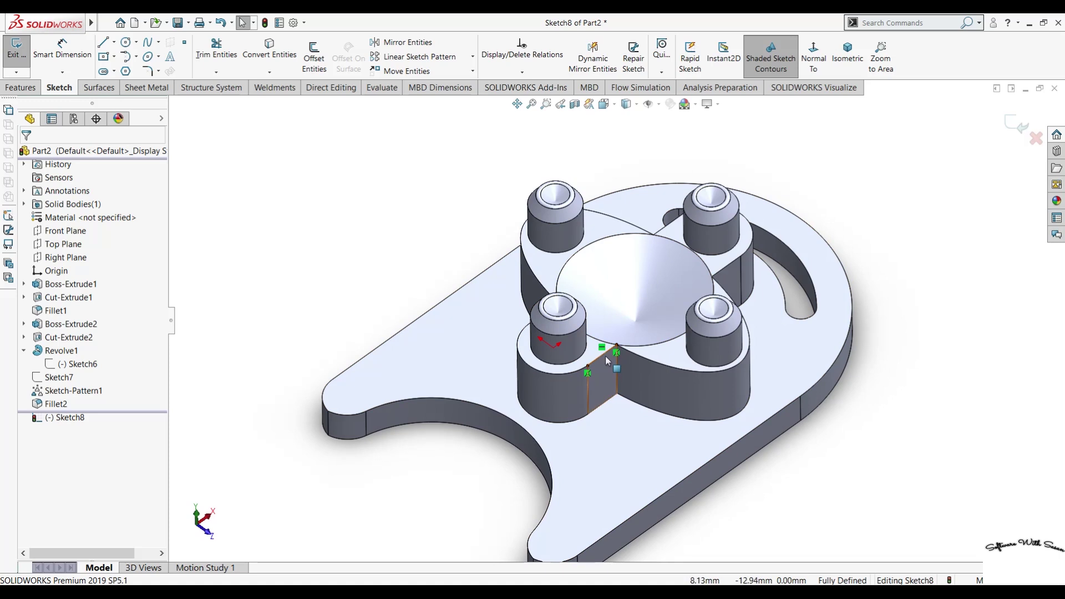
Place a point at the centerline's midpoint and exit Sketch8
{"action": "left_click", "coordinate": [588, 360]}
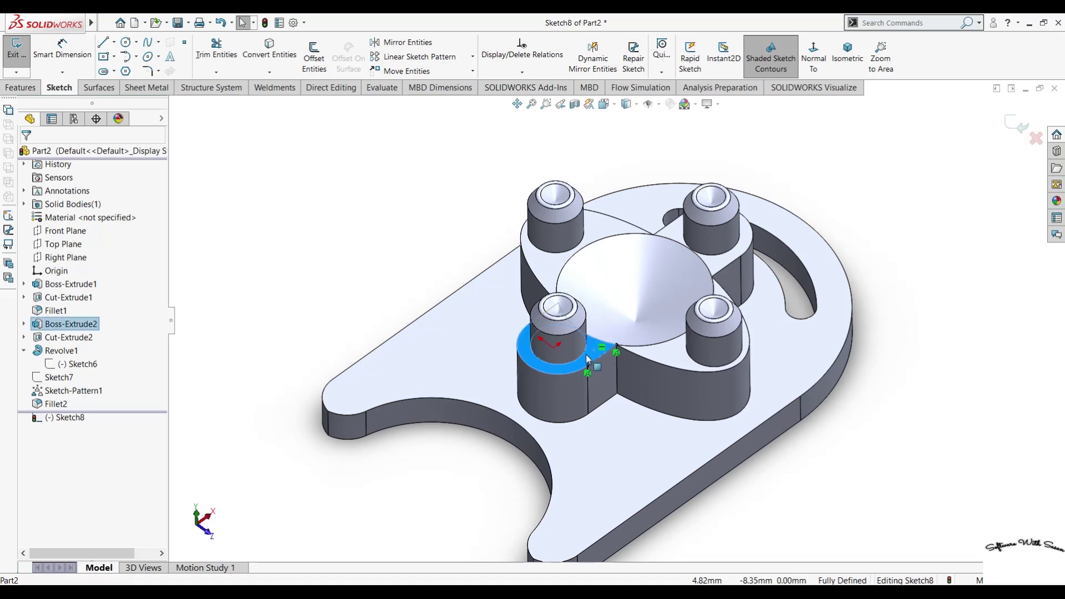
{"action": "key", "text": "ctrl+8"}
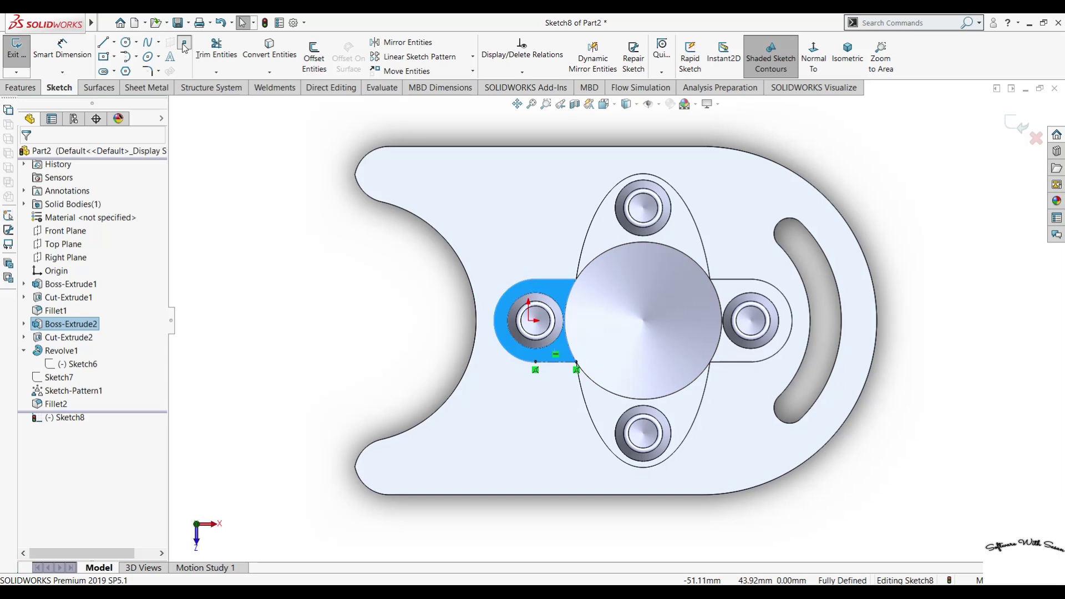
{"action": "left_click", "coordinate": [557, 363]}
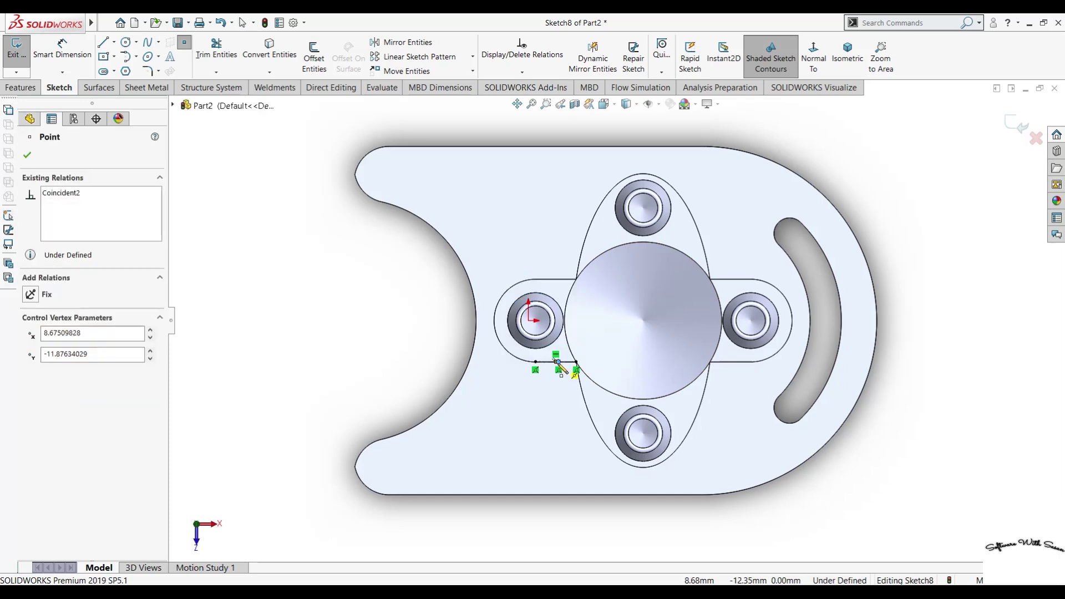
{"action": "key", "text": "ctrl+z"}
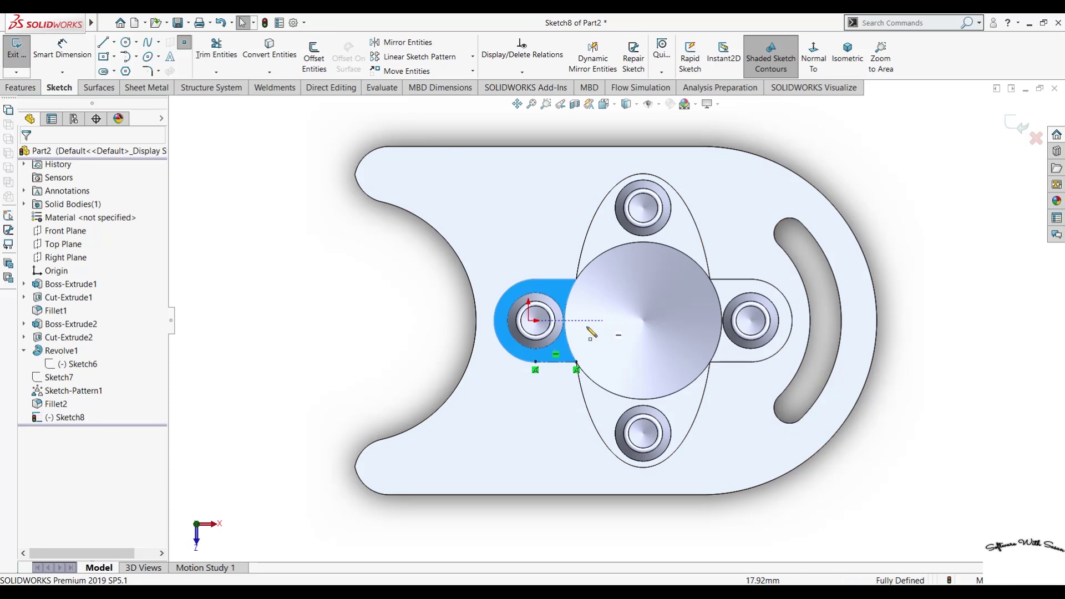
{"action": "left_click", "coordinate": [556, 362]}
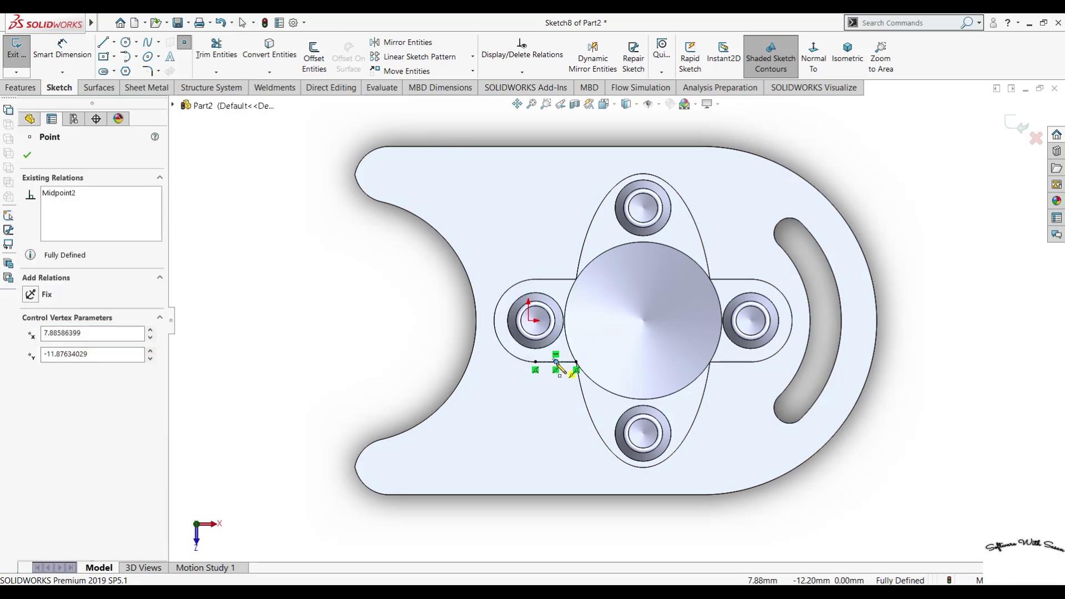
{"action": "key", "text": "Escape"}
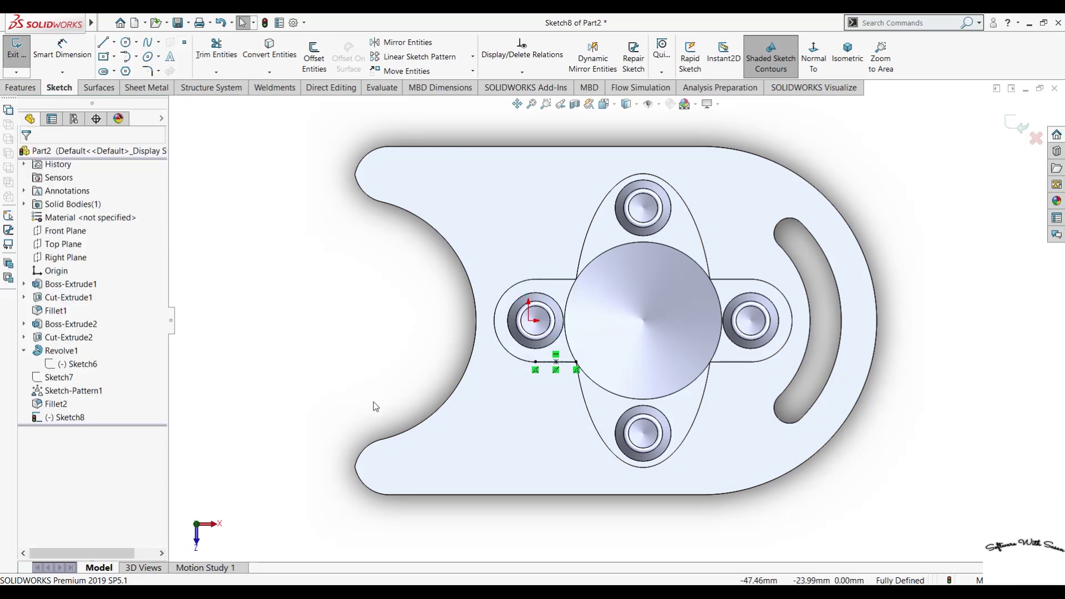
{"action": "middle_click_drag", "start_coordinate": [373, 355], "coordinate": [426, 362]}
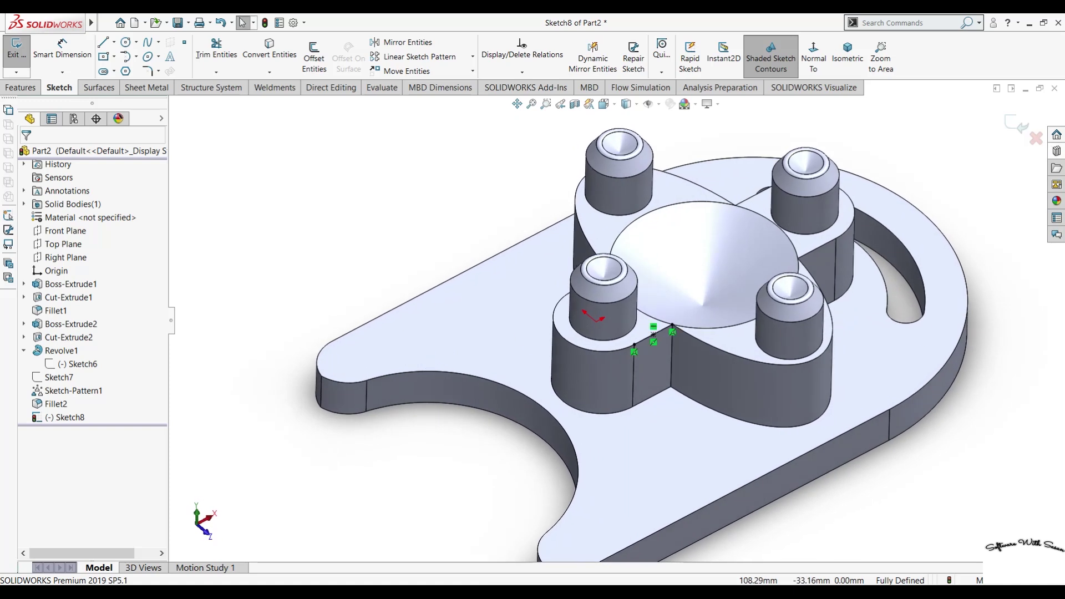
{"action": "left_click", "coordinate": [1020, 122]}
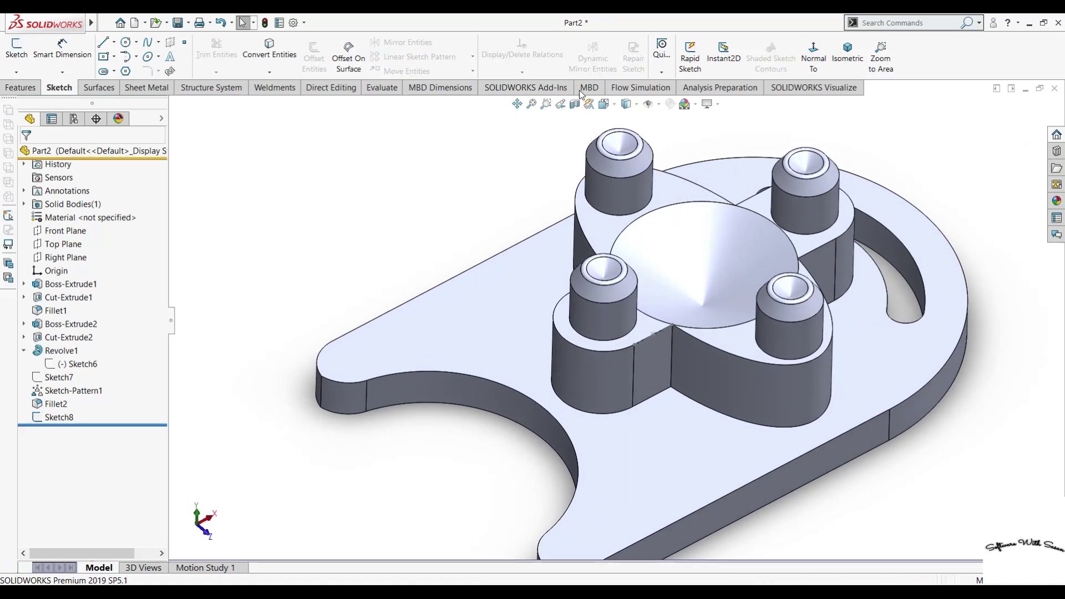
{"action": "left_click", "coordinate": [3, 87]}
Create Plane1 from the Right Plane and Sketch8's midpoint point, viewed Normal To
{"action": "left_click", "coordinate": [550, 65]}
{"action": "left_click", "coordinate": [555, 85]}
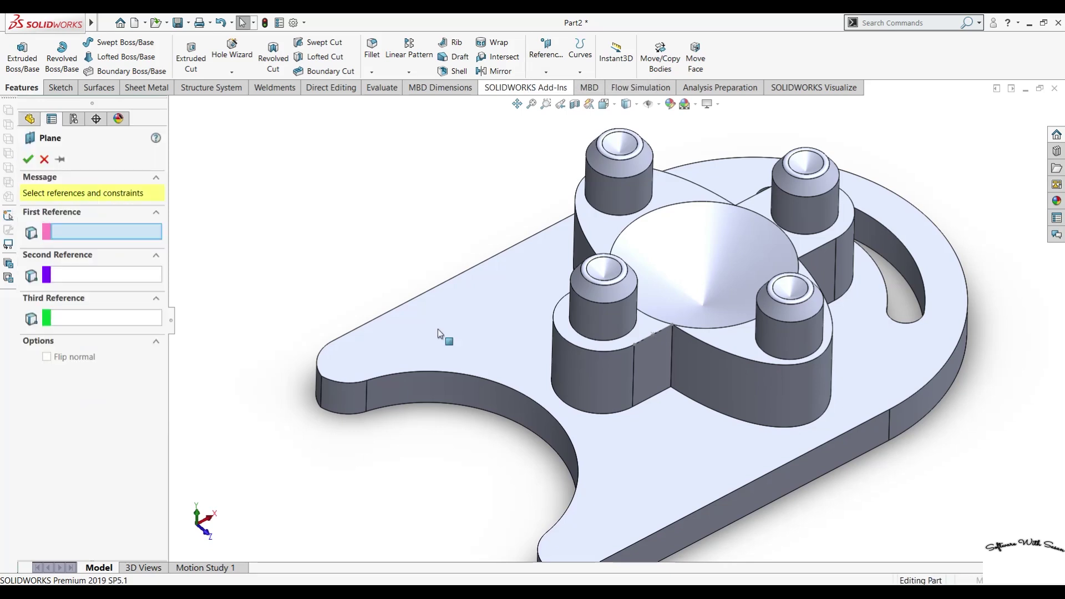
{"action": "left_click", "coordinate": [173, 105]}
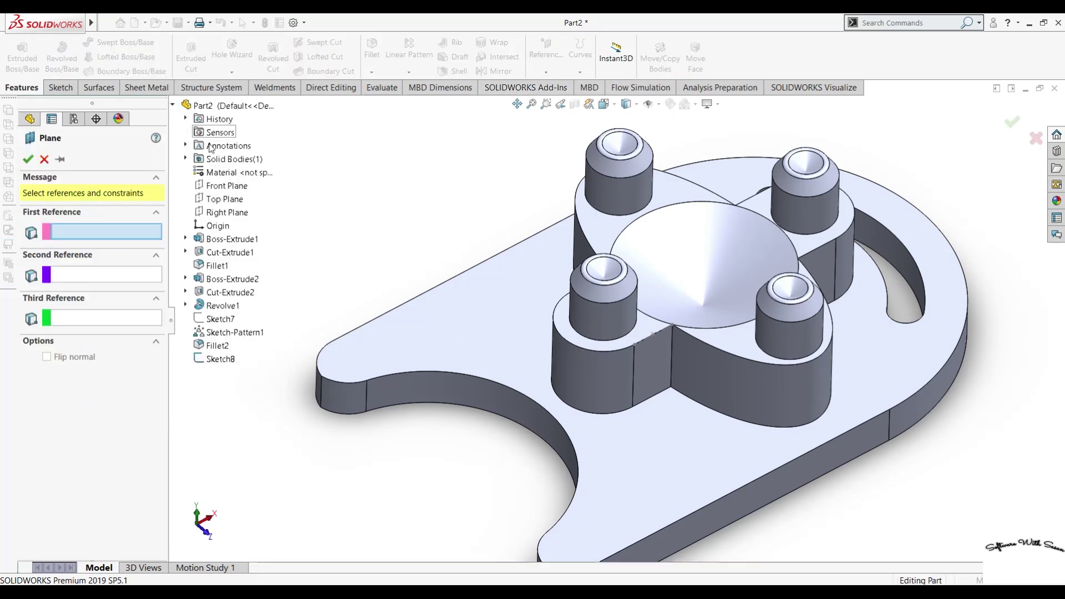
{"action": "left_click", "coordinate": [224, 217]}
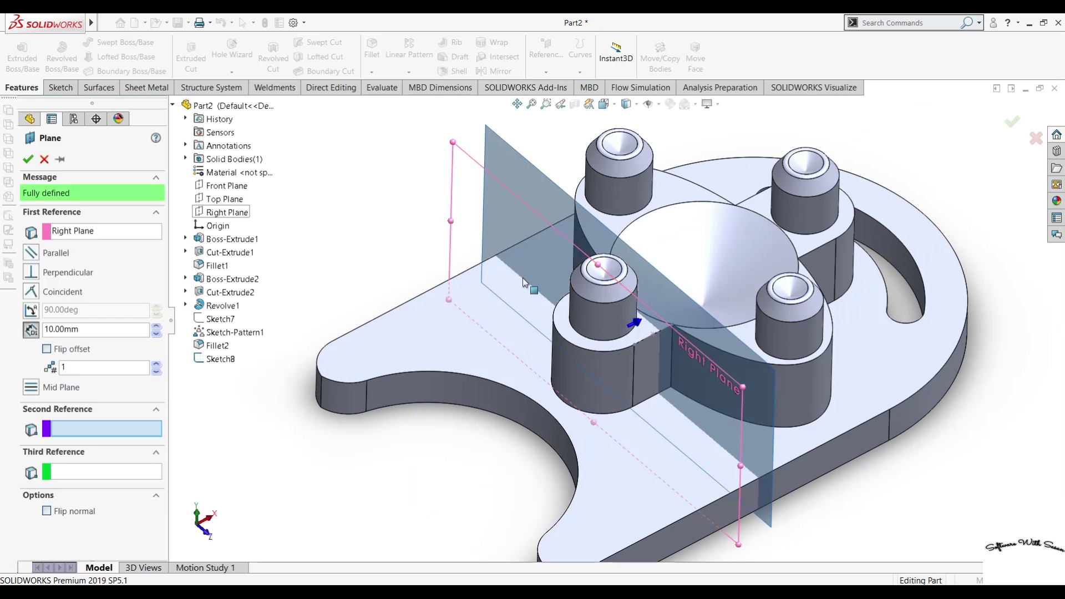
{"action": "left_click", "coordinate": [654, 336]}
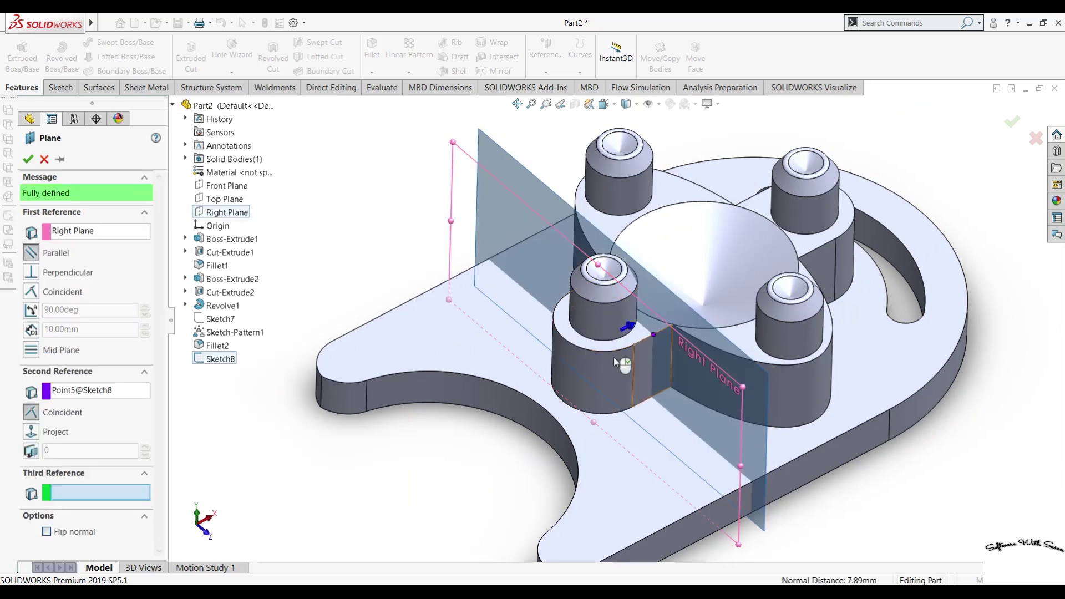
{"action": "left_click", "coordinate": [28, 161]}
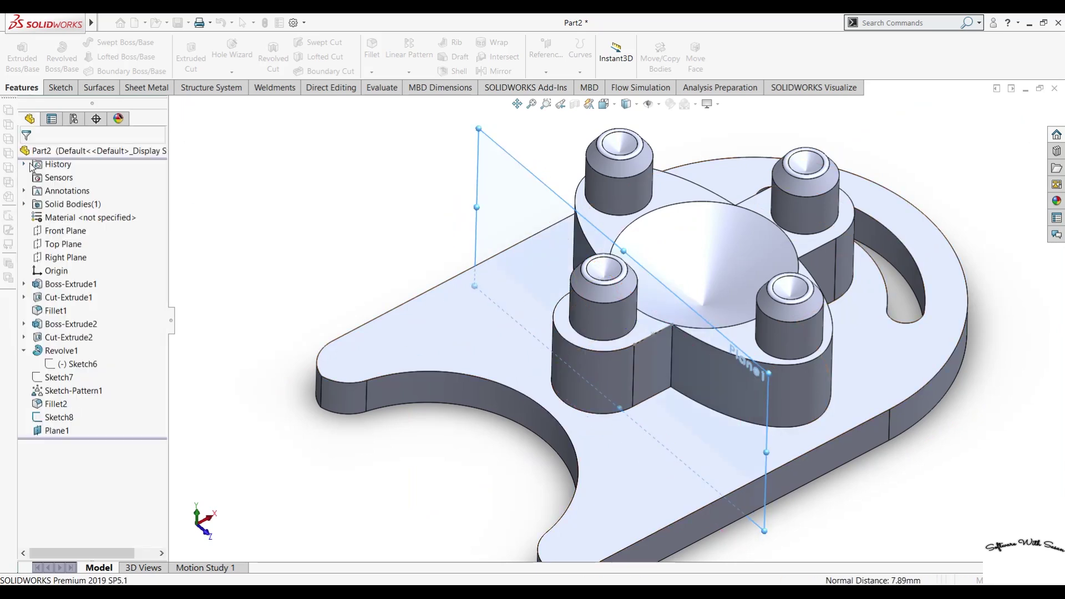
{"action": "key", "text": "ctrl+8"}
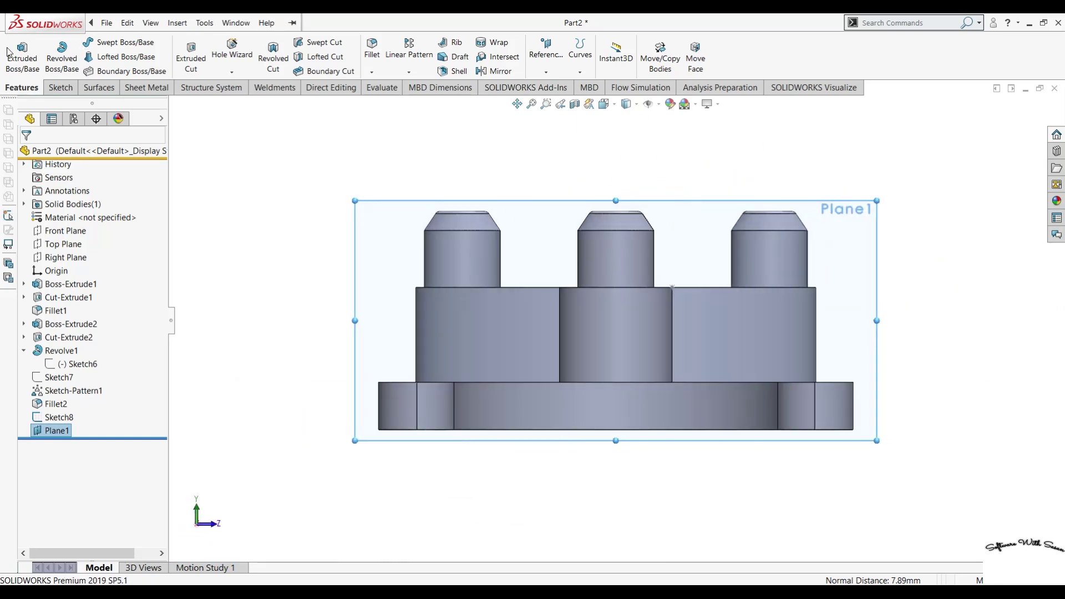
{"action": "left_click", "coordinate": [59, 87]}
Make two cancelled attempts at a line from the boss edge, returning to Normal To
{"action": "left_click", "coordinate": [102, 42]}
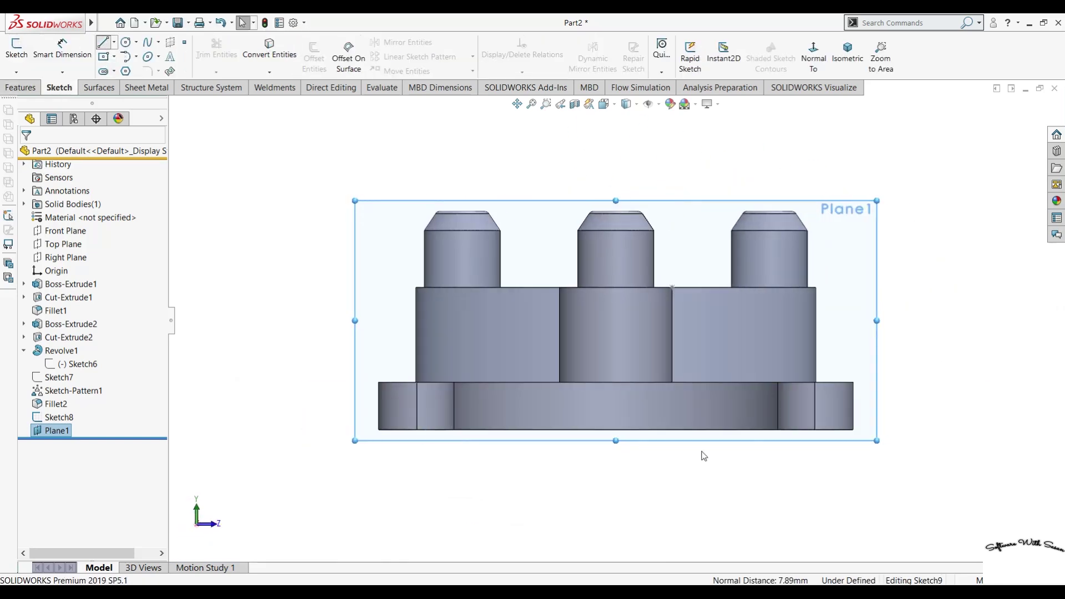
{"action": "middle_click_drag", "start_coordinate": [704, 456], "coordinate": [656, 328]}
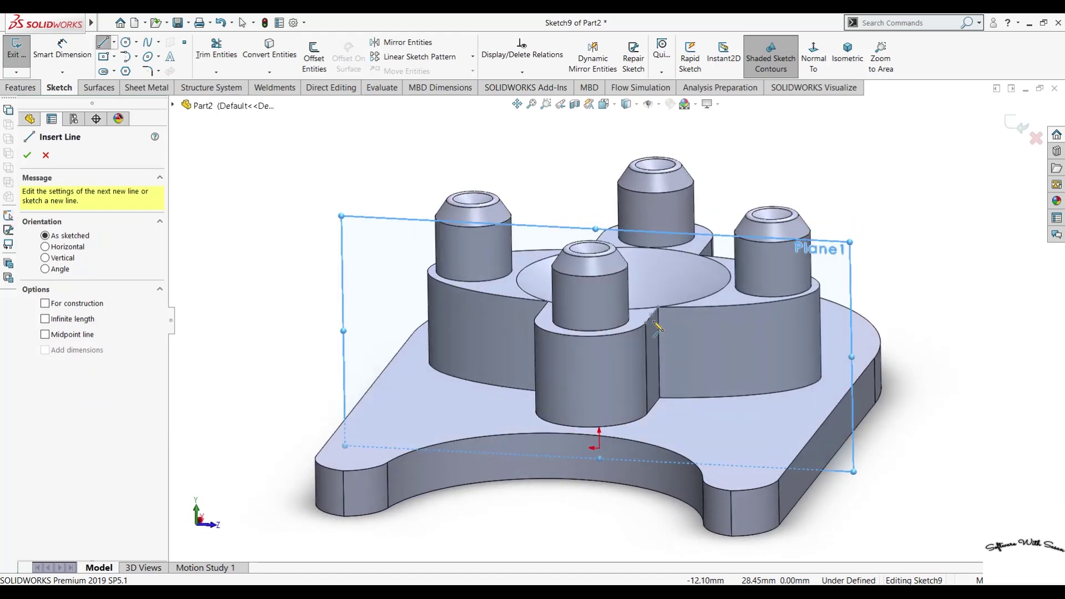
{"action": "left_click", "coordinate": [653, 315]}
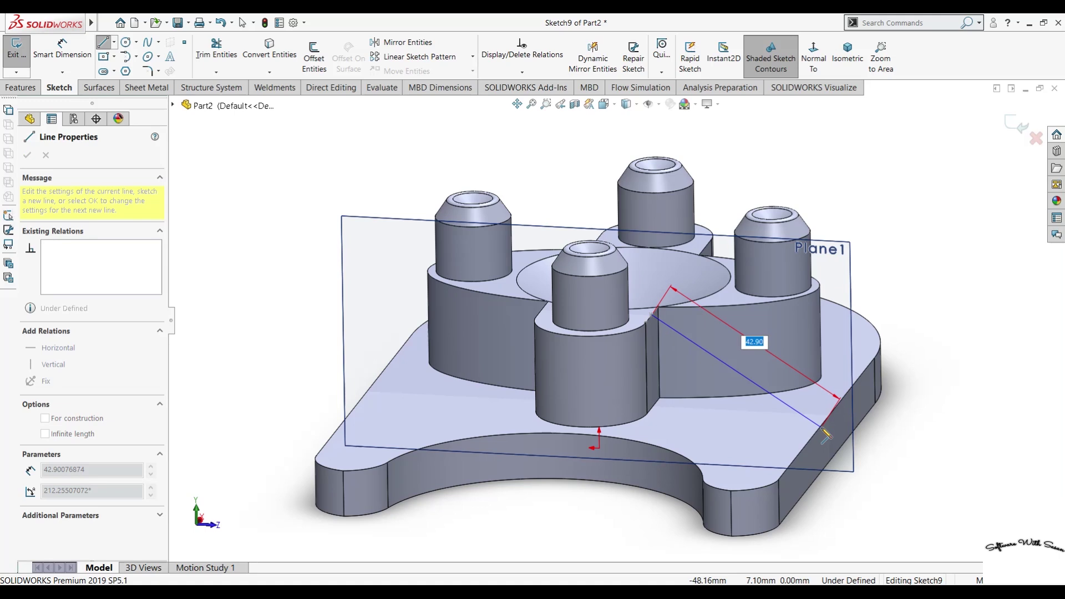
{"action": "key", "text": "Escape"}
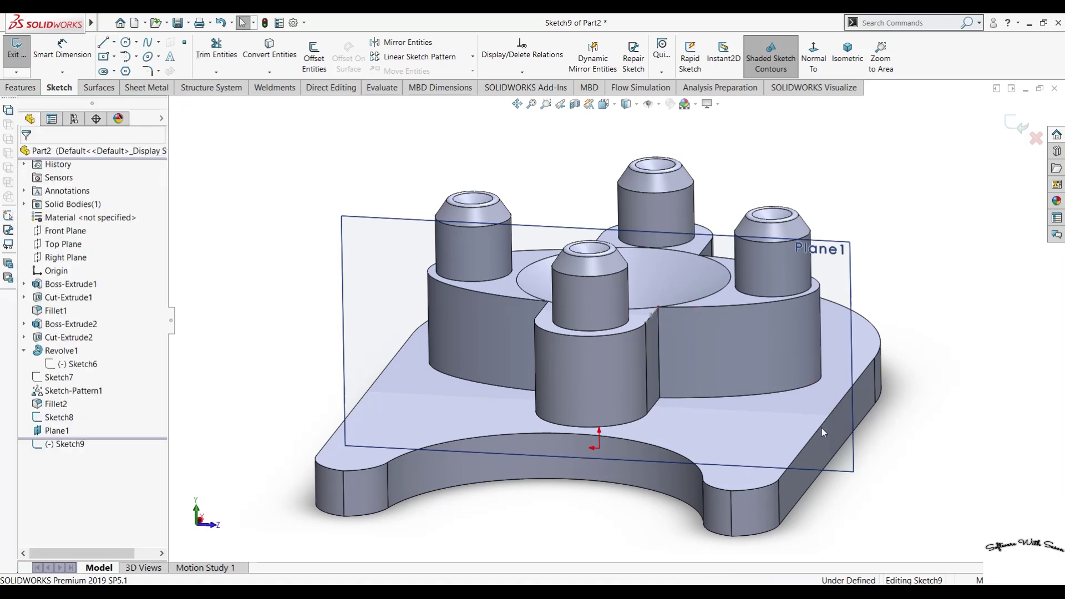
{"action": "key", "text": "ctrl+8"}
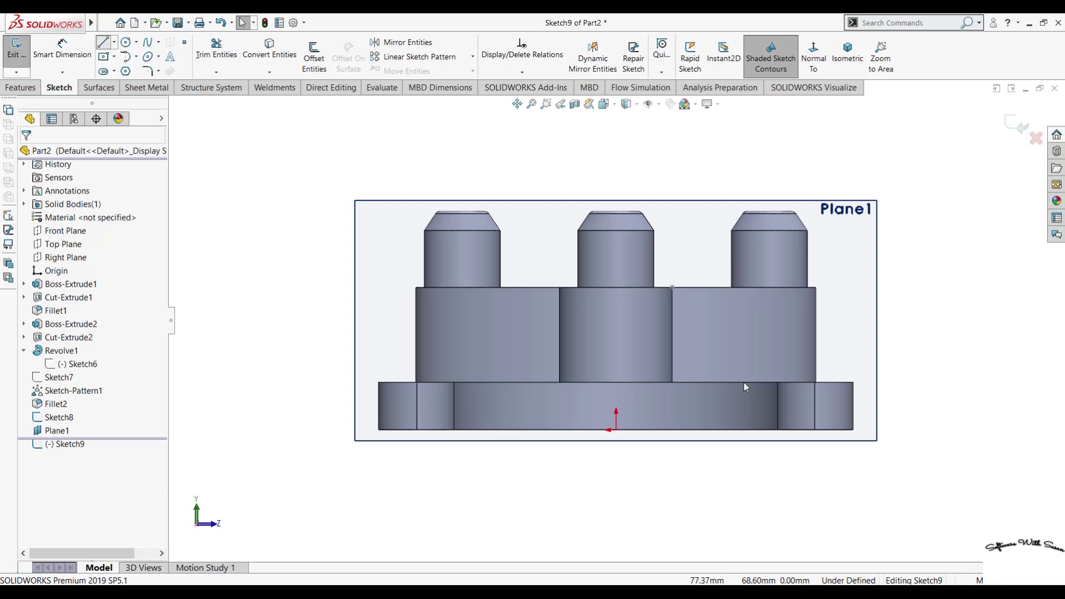
{"action": "key", "text": "l"}
{"action": "left_click", "coordinate": [672, 287]}
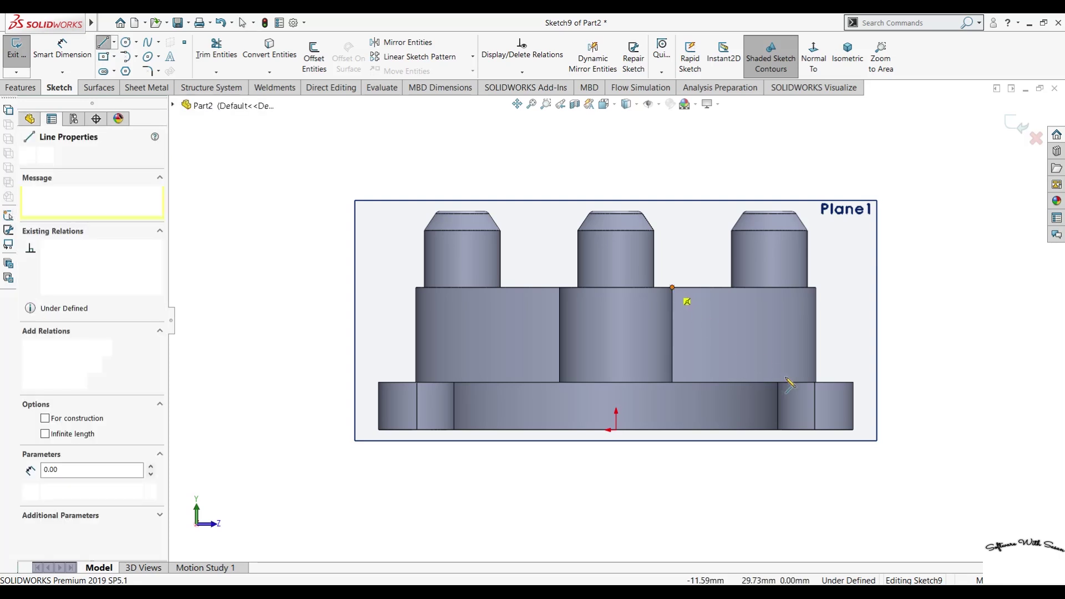
{"action": "middle_click_drag", "start_coordinate": [782, 392], "coordinate": [783, 408]}
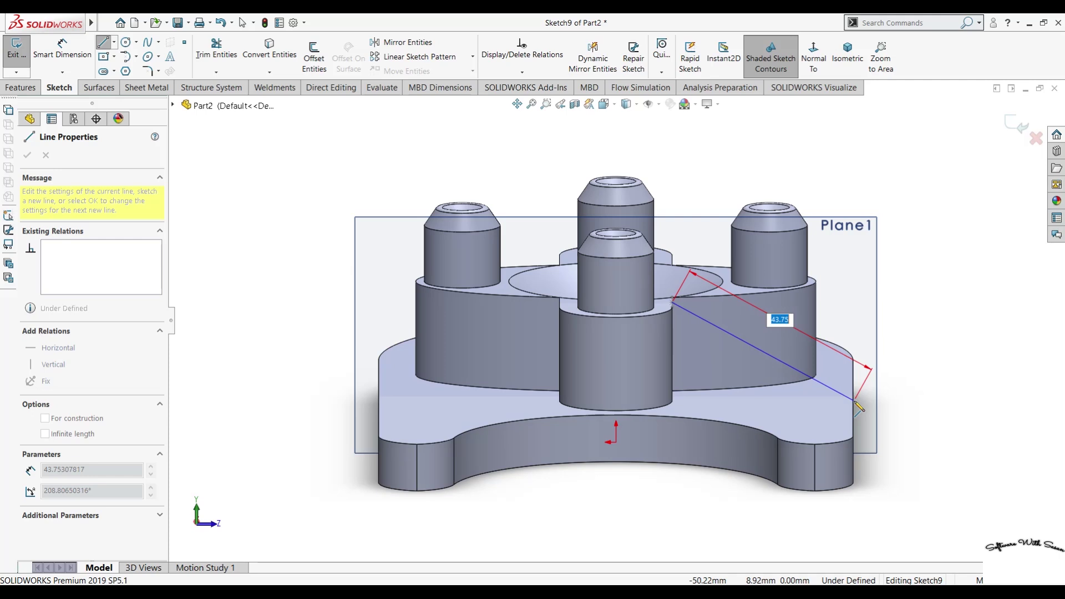
{"action": "key", "text": "Escape"}
{"action": "key", "text": "ctrl+8"}
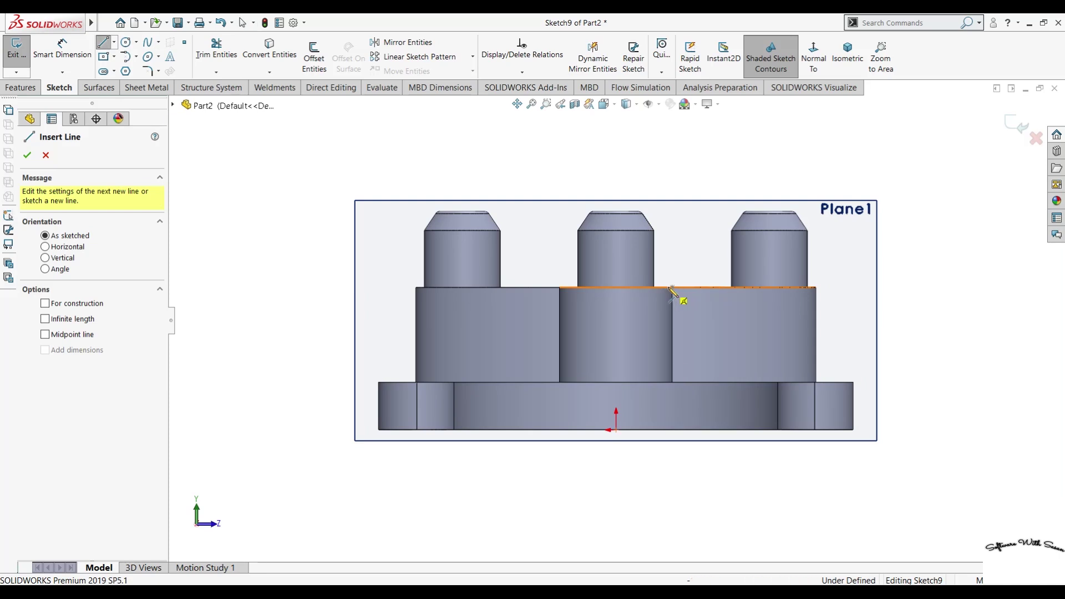
Draw the diagonal line from the boss's top edge down to the base plate
{"action": "left_click", "coordinate": [673, 288]}
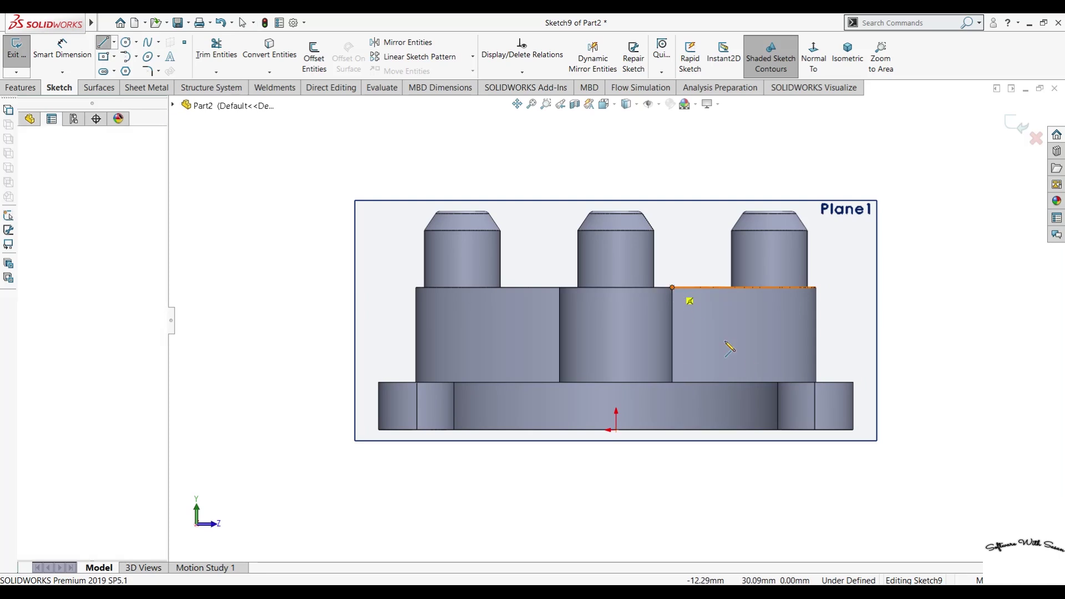
{"action": "double_click", "coordinate": [758, 383]}
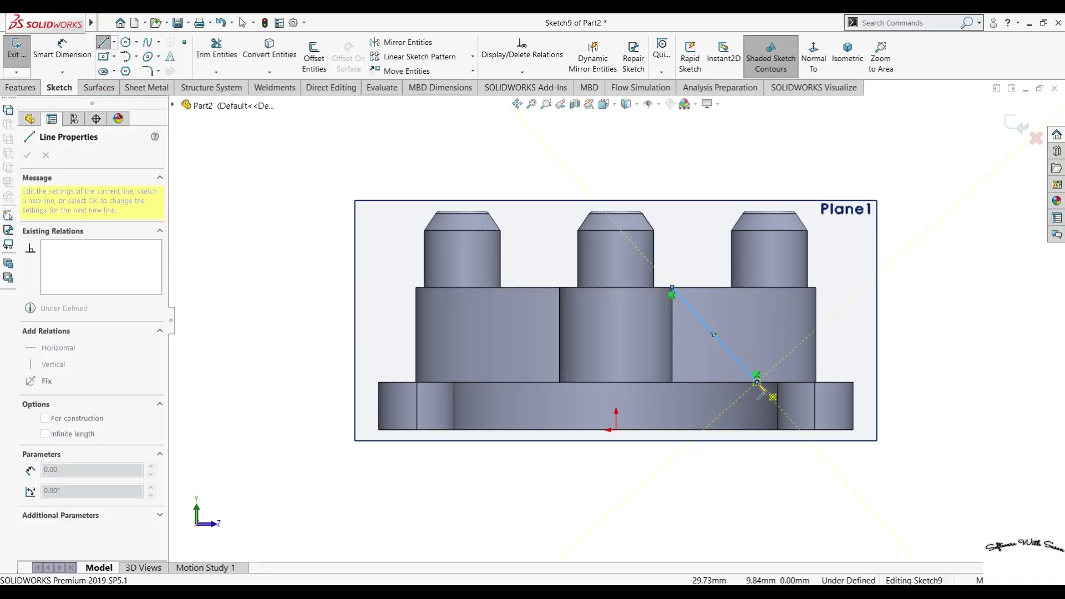
{"action": "key", "text": "Escape"}
{"action": "key", "text": "ctrl+shift+z"}
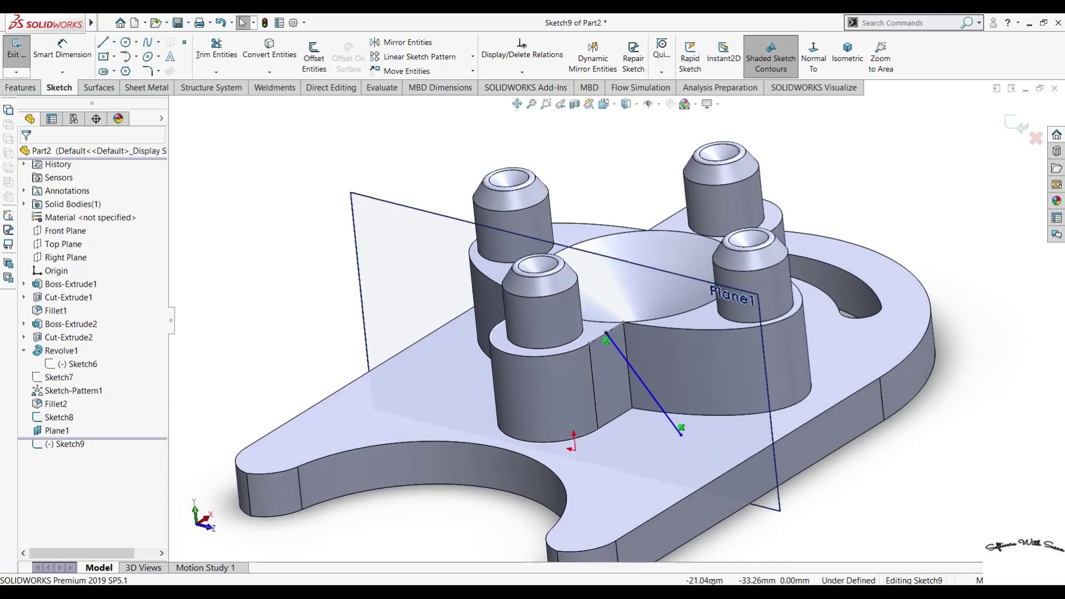
{"action": "left_click", "coordinate": [13, 88]}
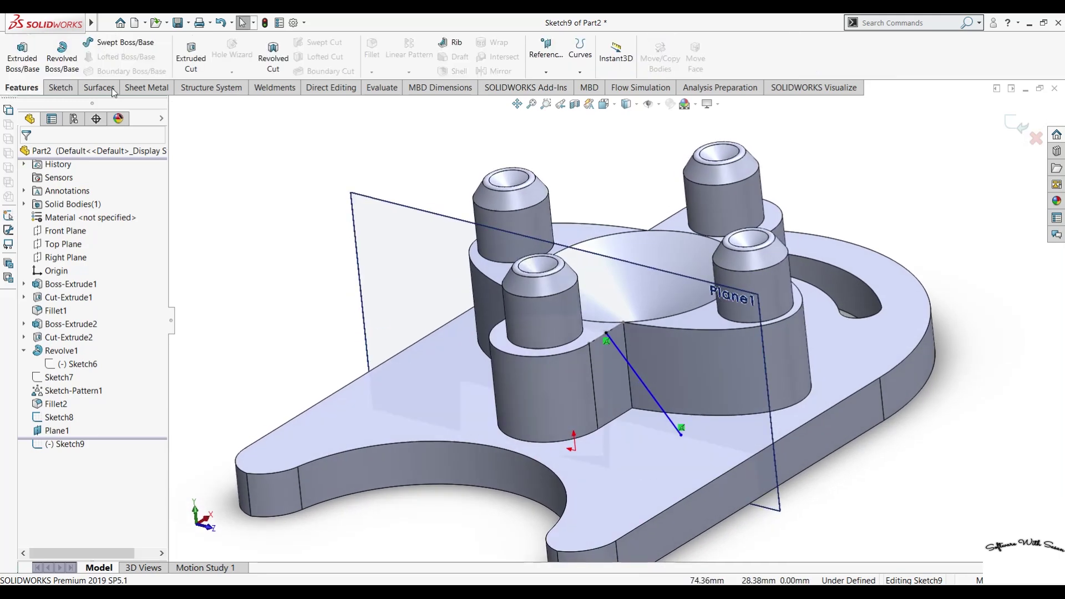
{"action": "left_click", "coordinate": [452, 44]}
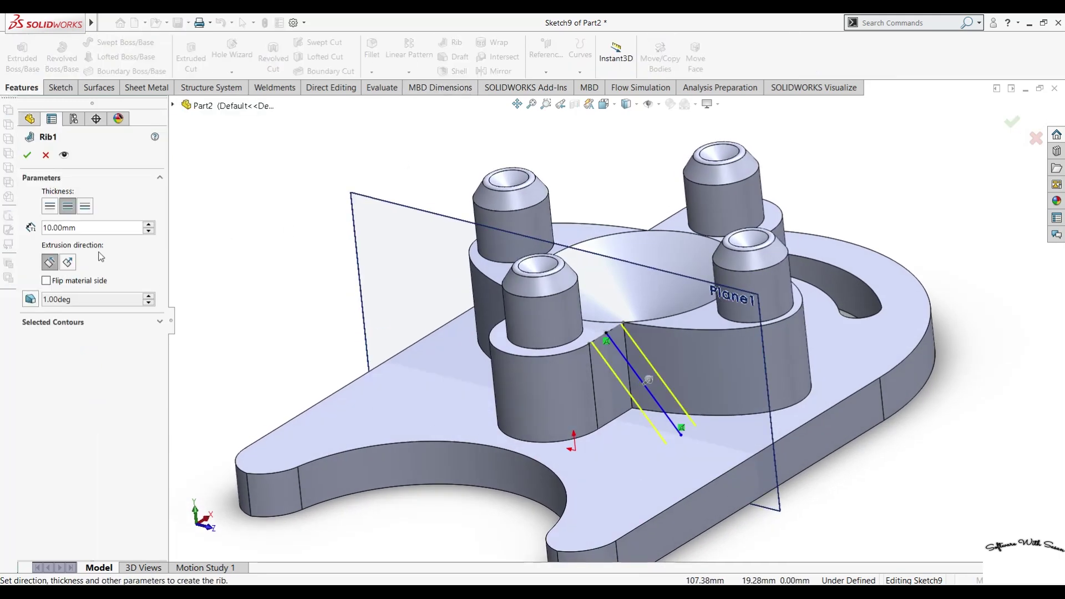
{"action": "double_click", "coordinate": [51, 228]}
{"action": "type", "text": "2"}
{"action": "key", "text": "Return"}
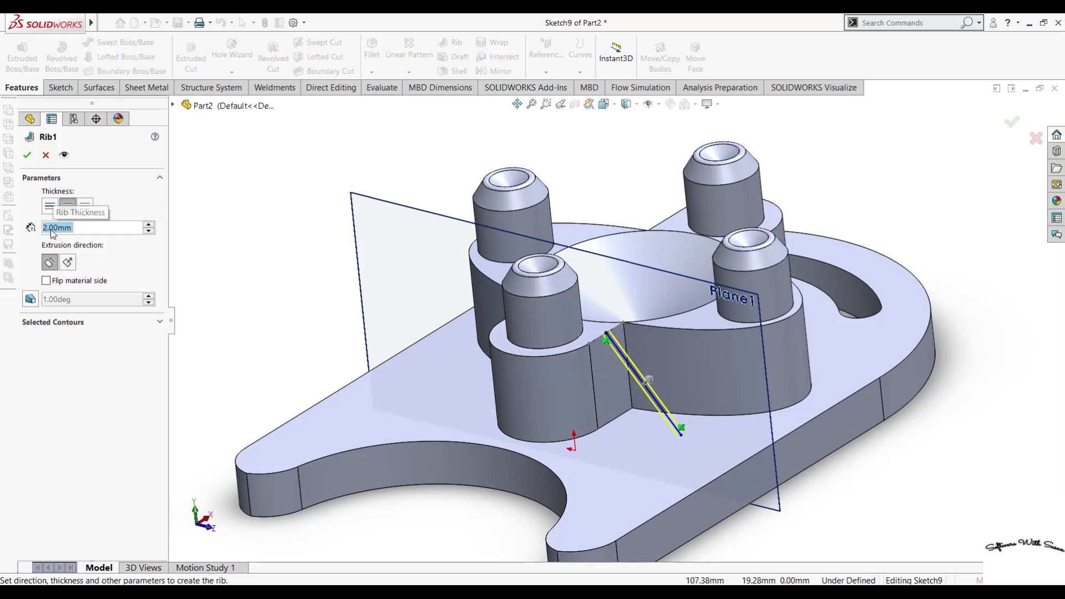
{"action": "type", "text": "5"}
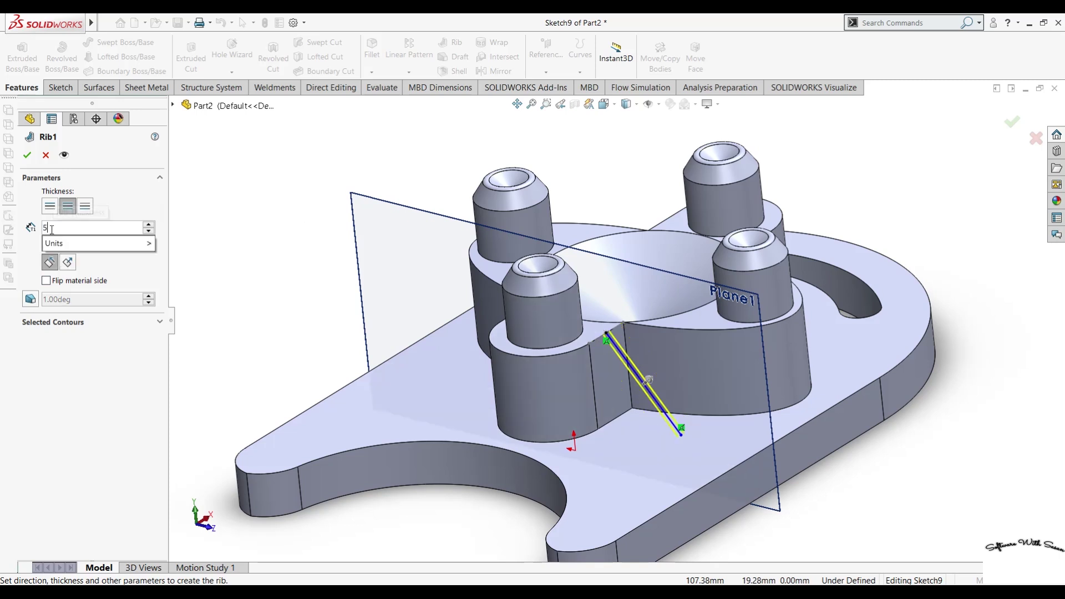
{"action": "key", "text": "Return"}
{"action": "left_click", "coordinate": [27, 155]}
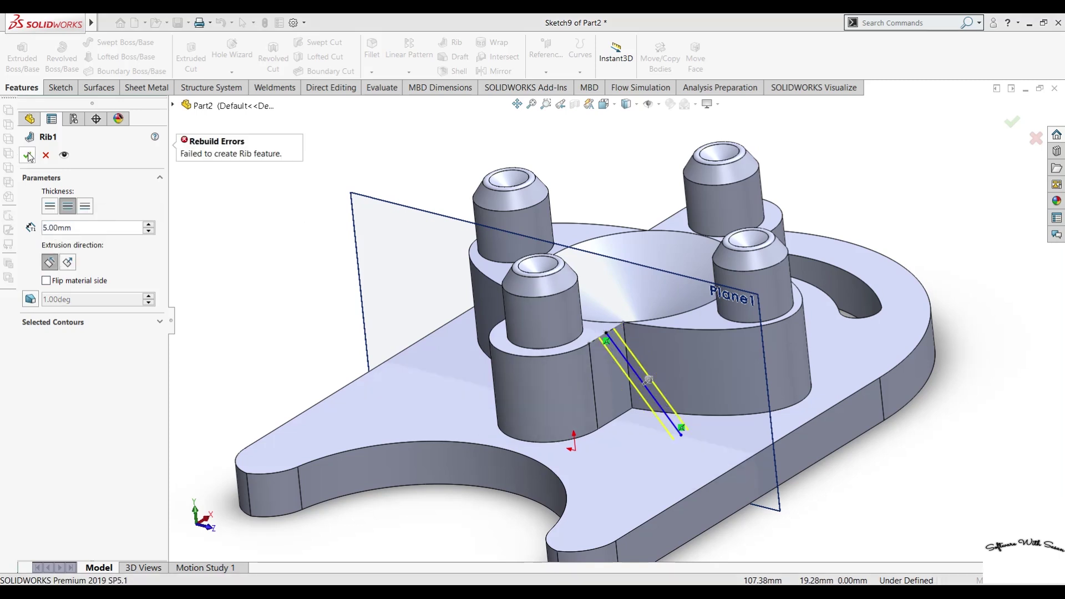
{"action": "left_click", "coordinate": [45, 155]}
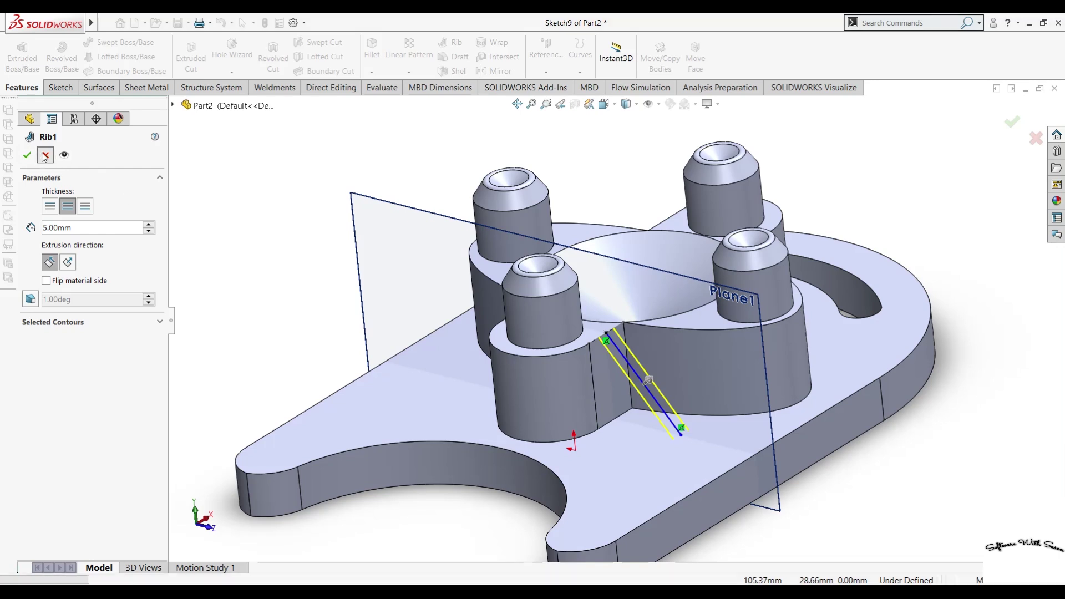
Add a short line segment at the diagonal line's upper endpoint on the boss edge
{"action": "left_click", "coordinate": [52, 89]}
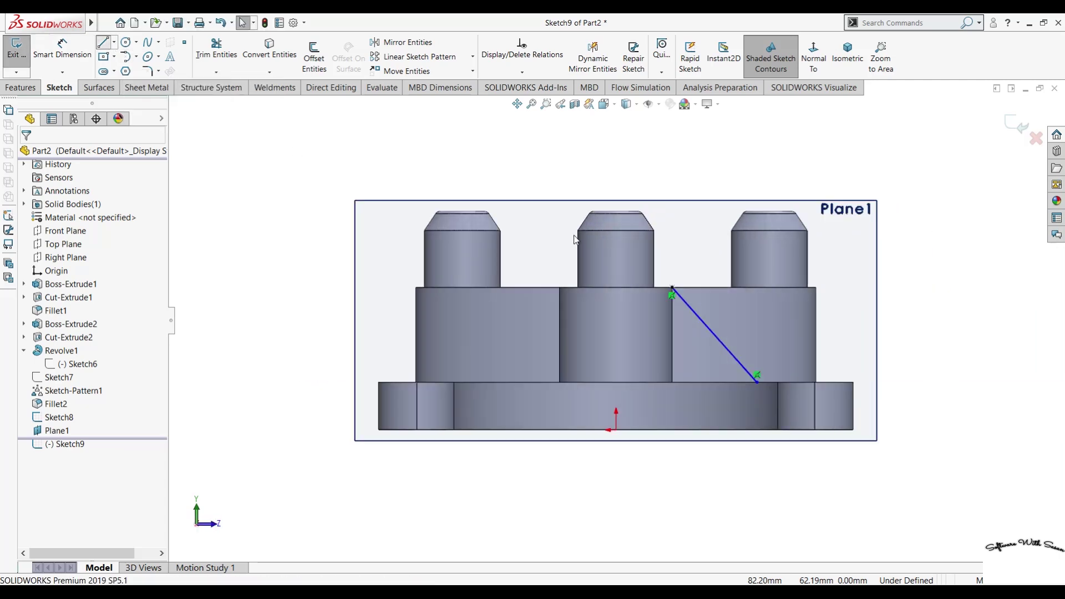
{"action": "left_click", "coordinate": [673, 290]}
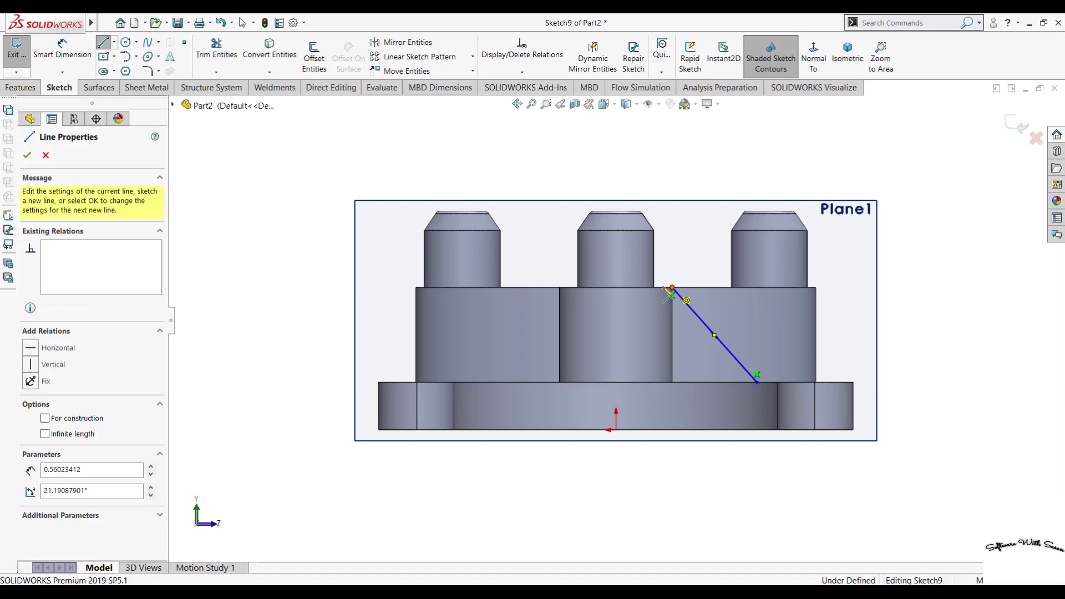
{"action": "key", "text": "Escape"}
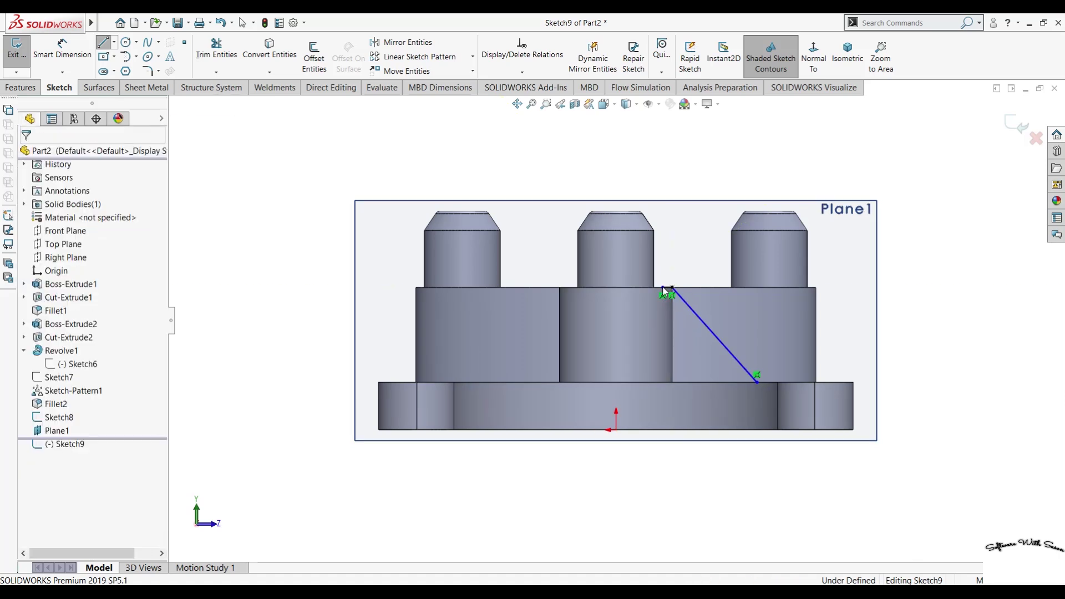
{"action": "middle_click_drag", "start_coordinate": [607, 495], "coordinate": [557, 575]}
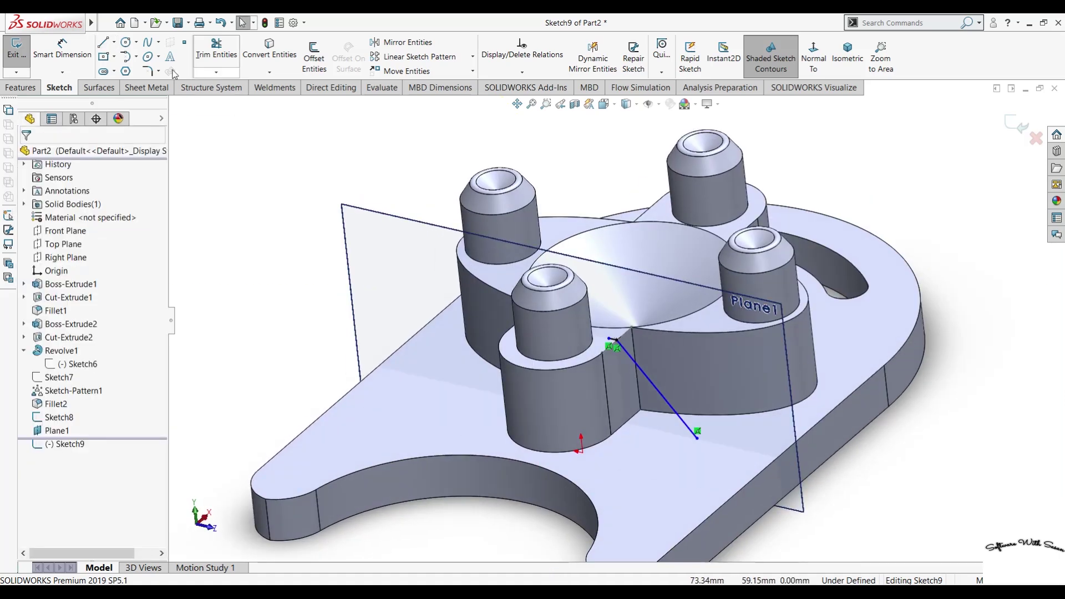
{"action": "left_click", "coordinate": [20, 87]}
Set Rib2 to 5 mm thickness, toggle extrusion direction, flip material side, and pick contours
{"action": "left_click", "coordinate": [444, 44]}
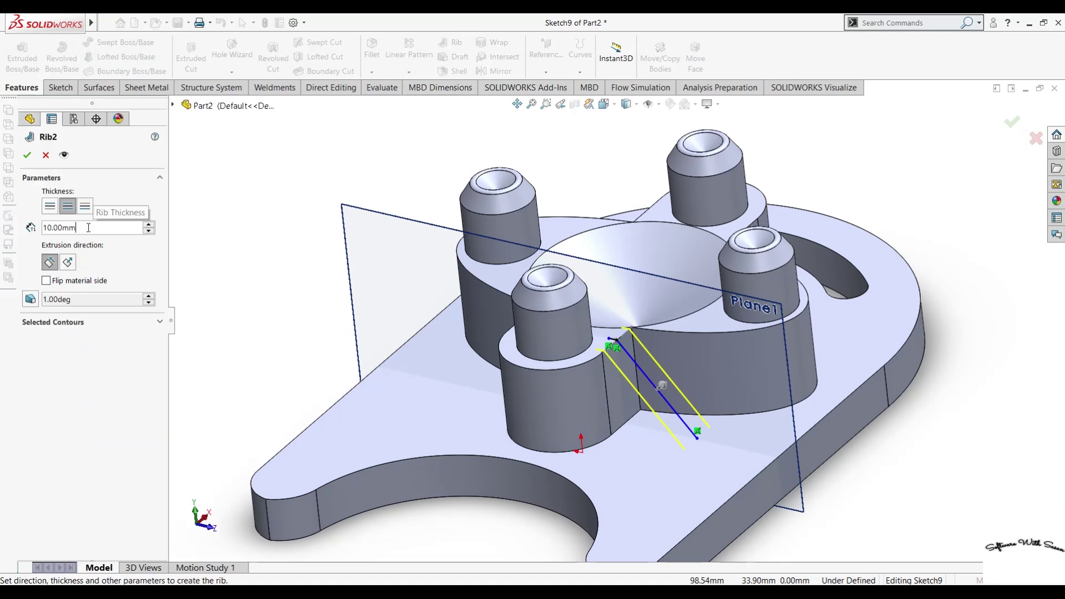
{"action": "type", "text": "5"}
{"action": "key", "text": "Return"}
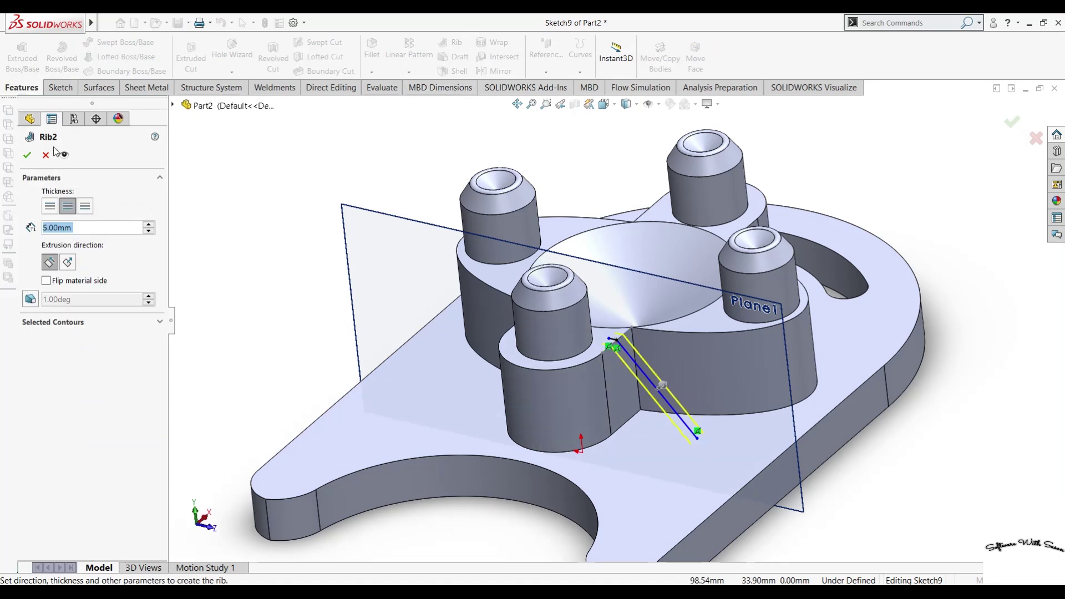
{"action": "left_click", "coordinate": [25, 156]}
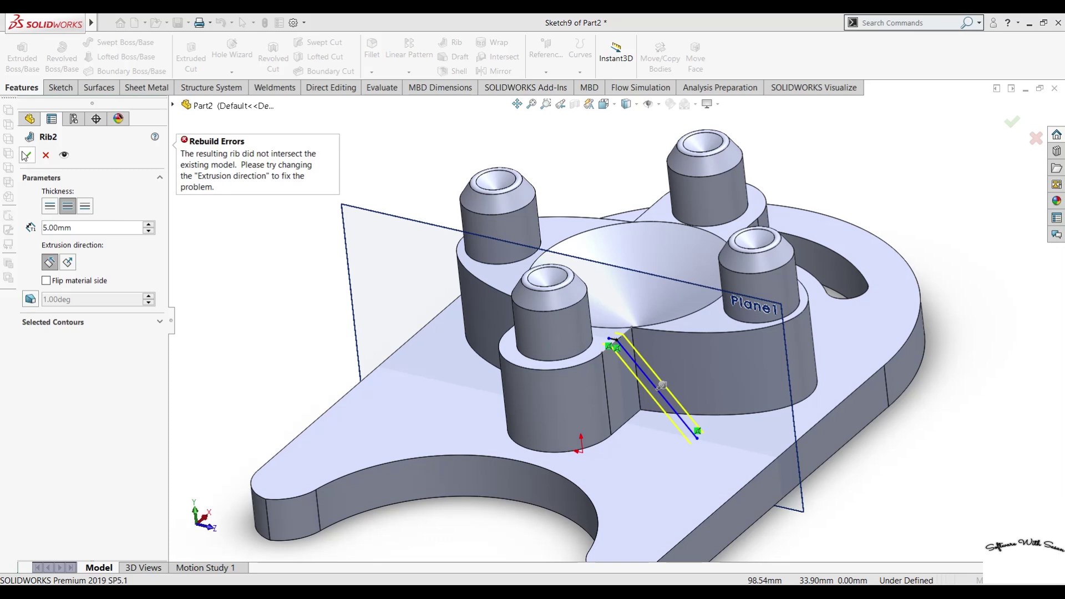
{"action": "left_click", "coordinate": [67, 263]}
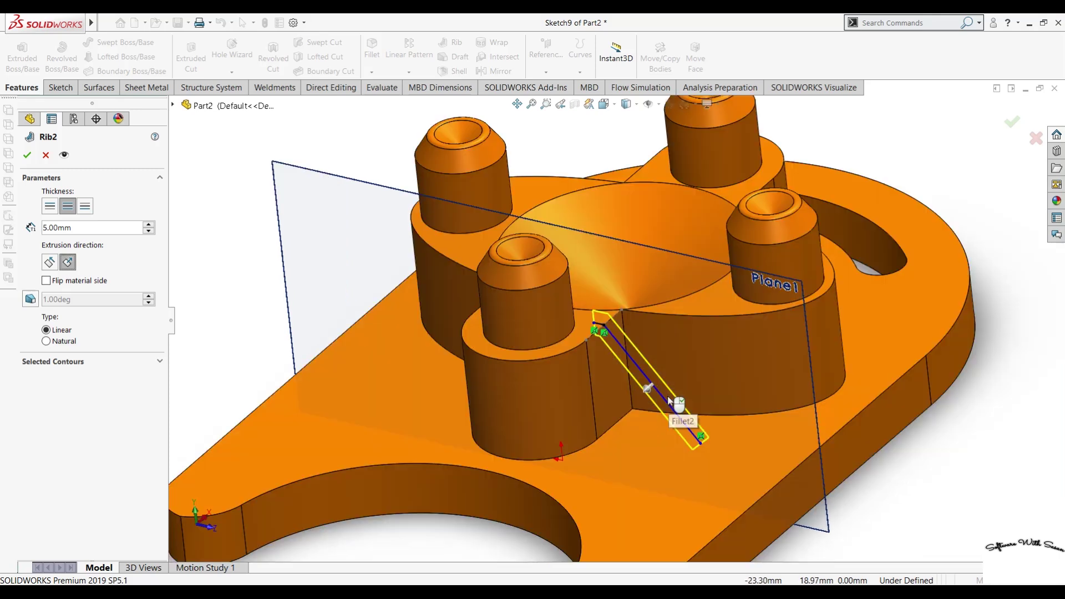
{"action": "scroll", "coordinate": [685, 413], "scroll_direction": "down", "scroll_amount": 2}
{"action": "scroll", "coordinate": [661, 411], "scroll_direction": "down", "scroll_amount": 2}
{"action": "middle_click_drag", "start_coordinate": [636, 389], "coordinate": [623, 407]}
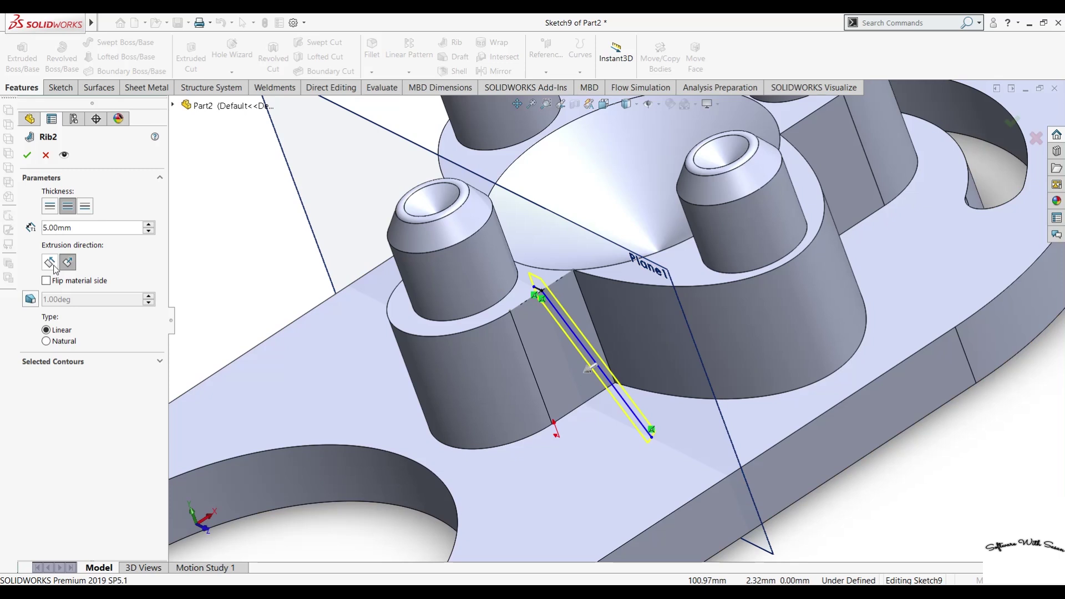
{"action": "left_click", "coordinate": [53, 265]}
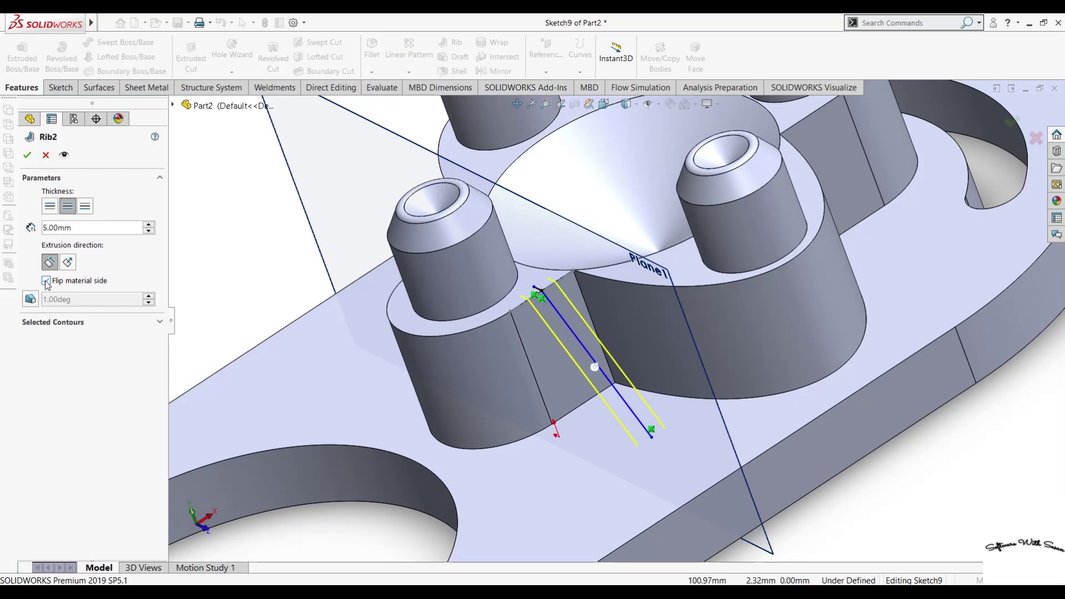
{"action": "left_click", "coordinate": [26, 155]}
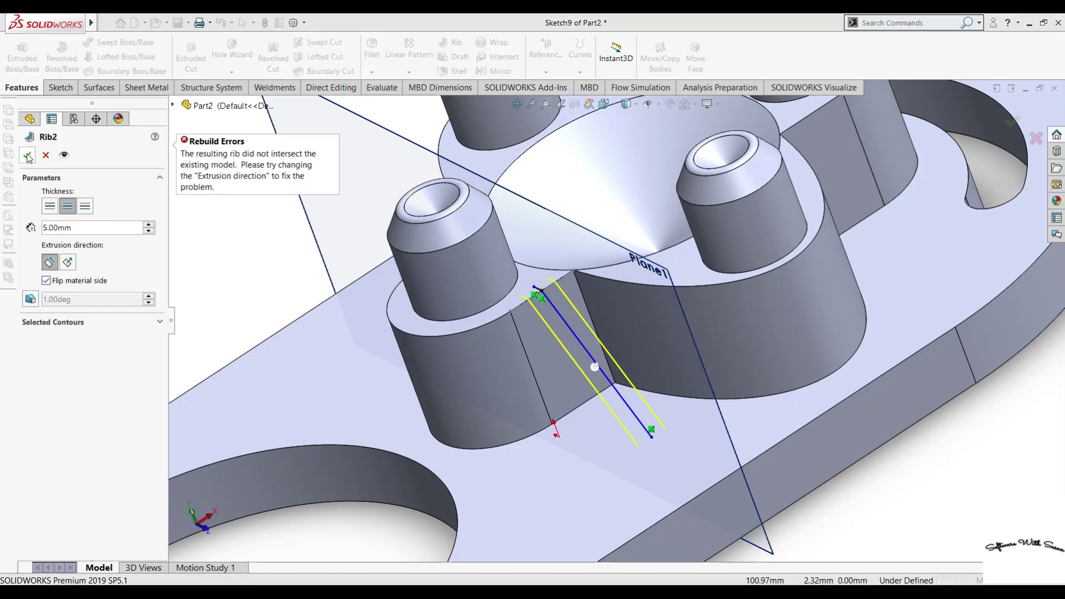
{"action": "left_click", "coordinate": [89, 321]}
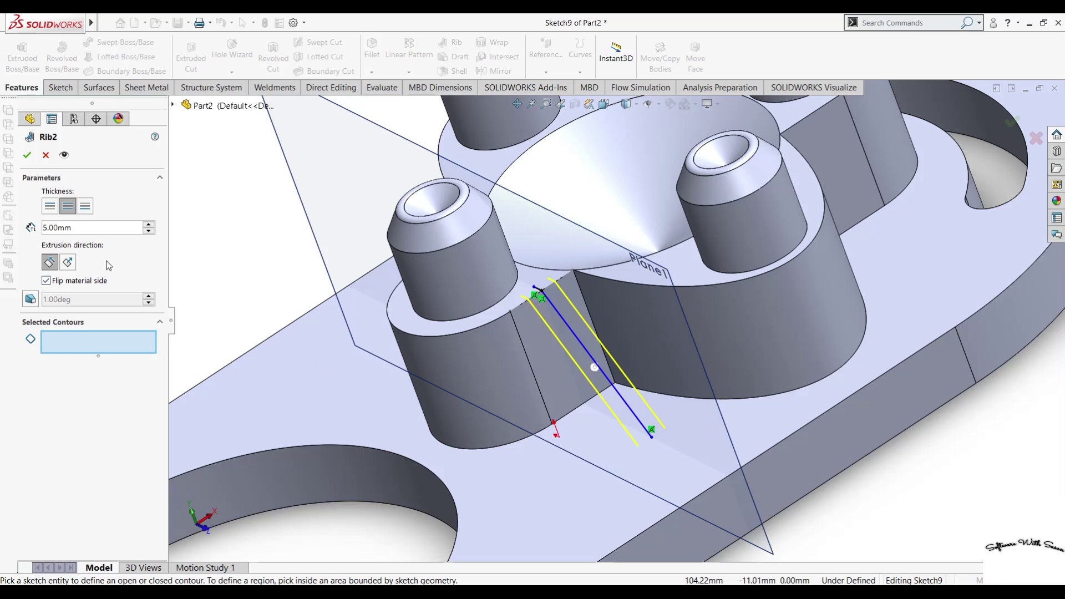
Cancel the failed rib, then add a horizontal line along the plate top from the rib line's lower end
{"action": "left_click", "coordinate": [44, 154]}
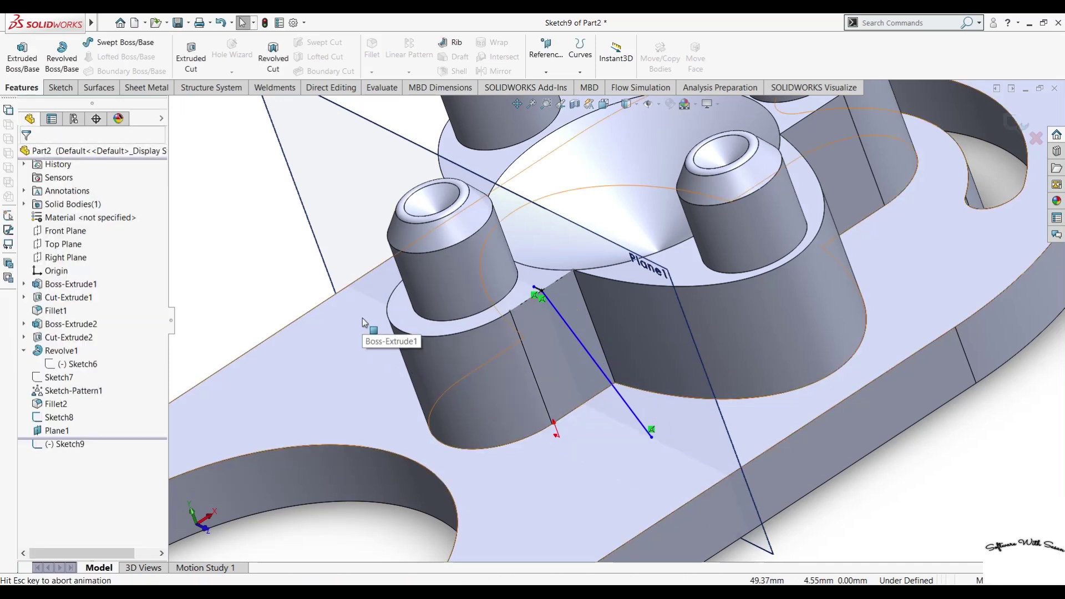
{"action": "key", "text": "ctrl+8"}
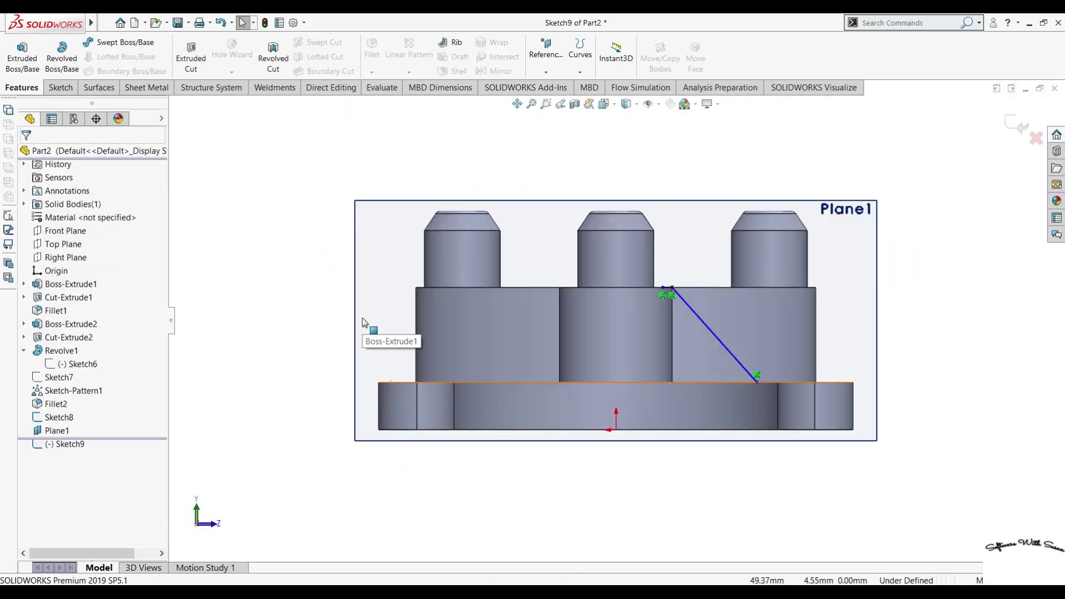
{"action": "left_click", "coordinate": [61, 88]}
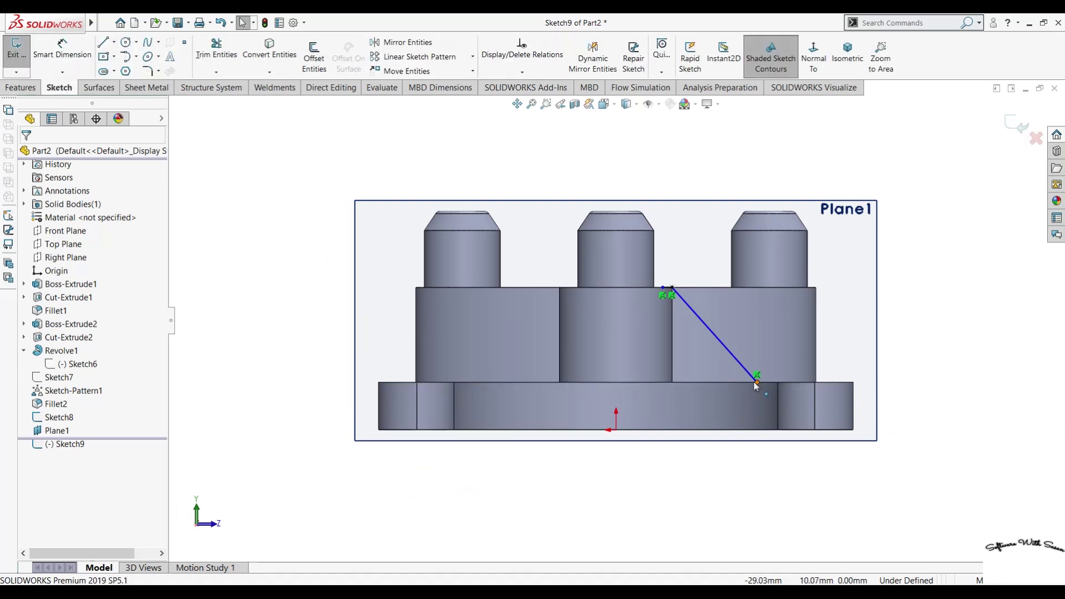
{"action": "left_click", "coordinate": [105, 49]}
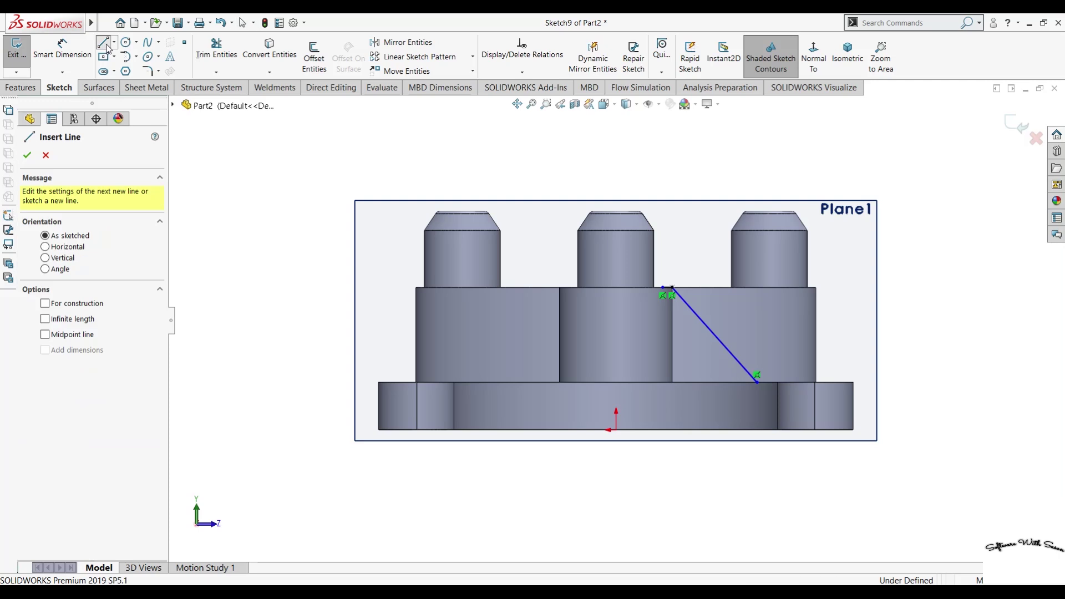
{"action": "left_click", "coordinate": [757, 382]}
{"action": "left_click", "coordinate": [853, 382]}
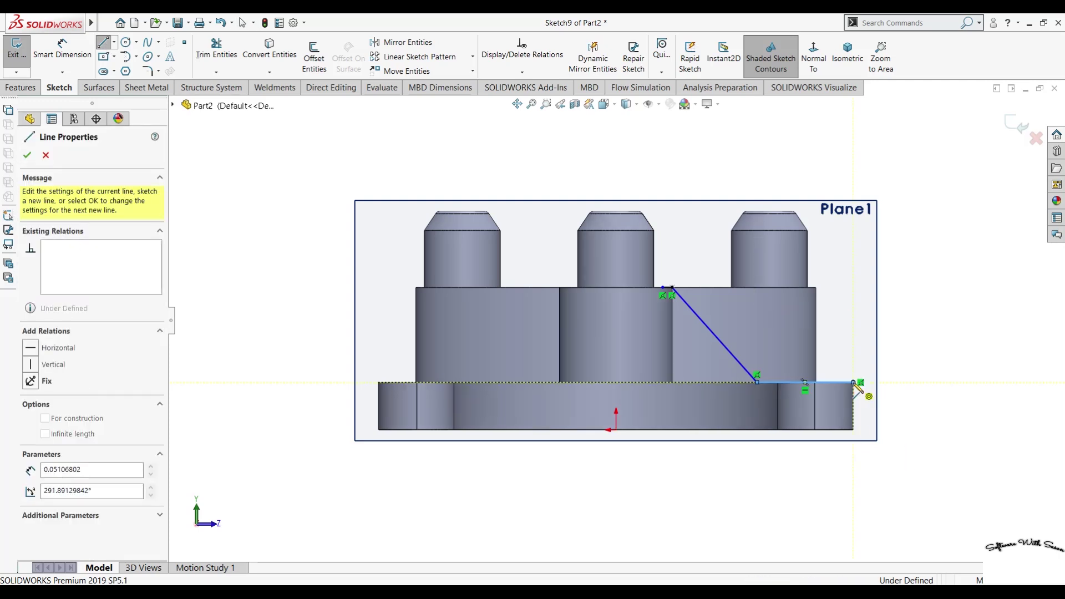
{"action": "key", "text": "Escape"}
{"action": "key", "text": "ctrl+7"}
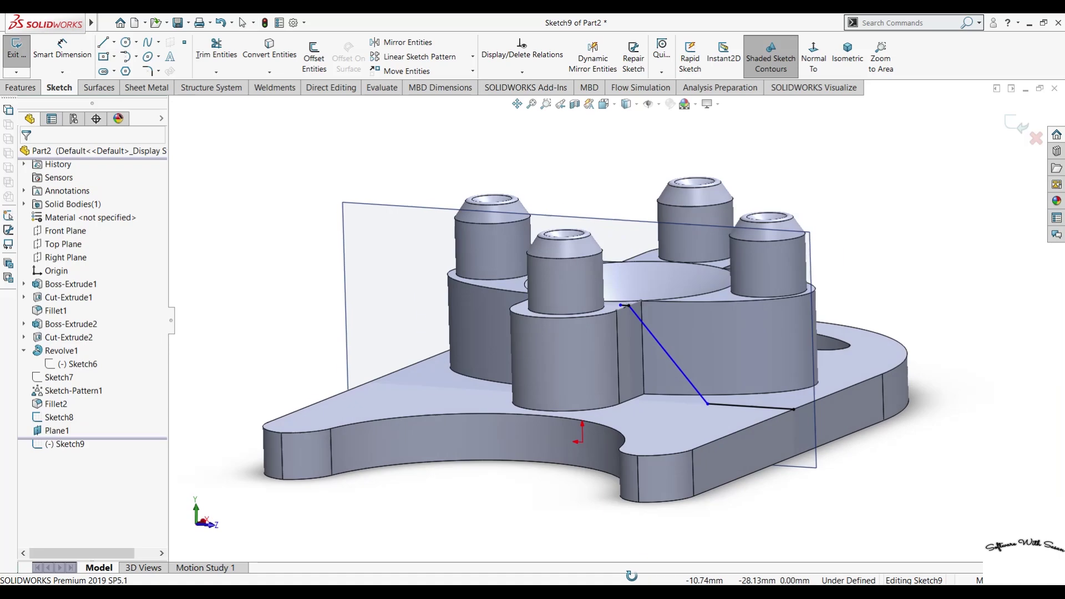
{"action": "left_click", "coordinate": [21, 87]}
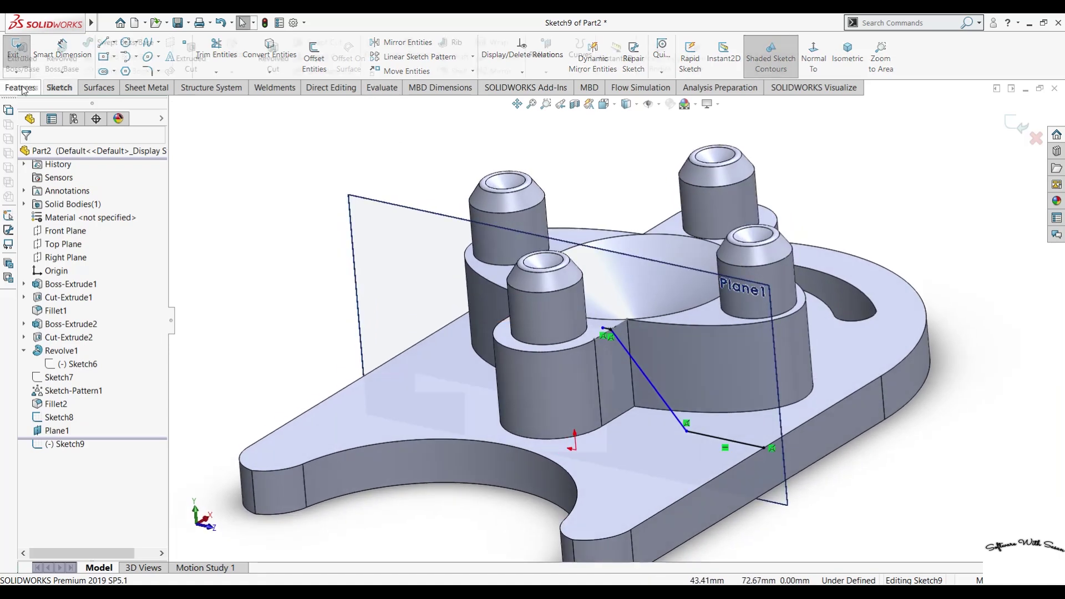
Create Rib5 from the two-line sketch with a 5 mm thickness
{"action": "left_click", "coordinate": [455, 43]}
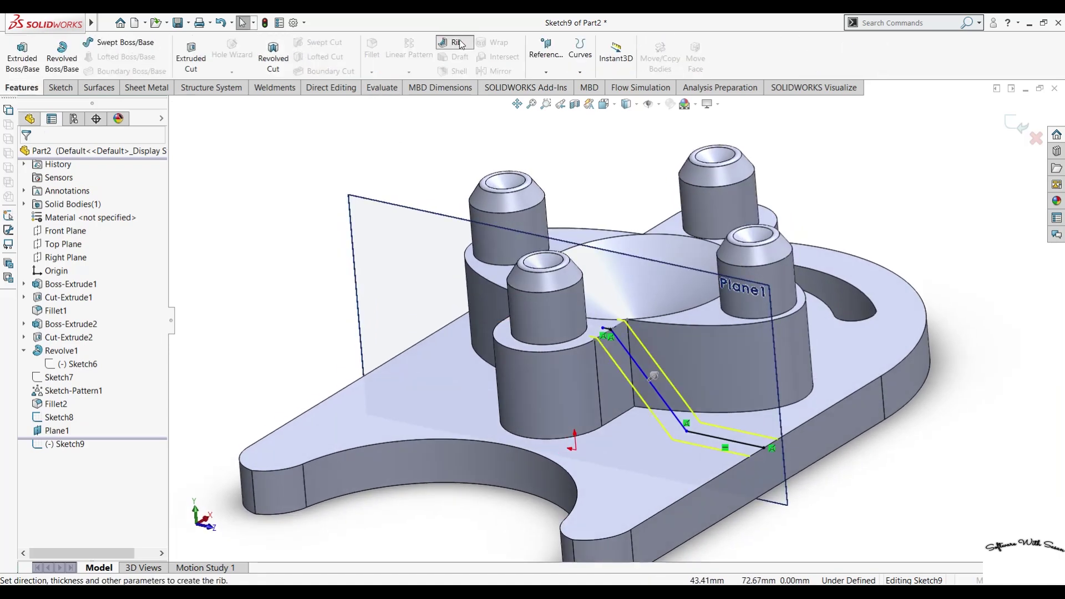
{"action": "left_click", "coordinate": [26, 156]}
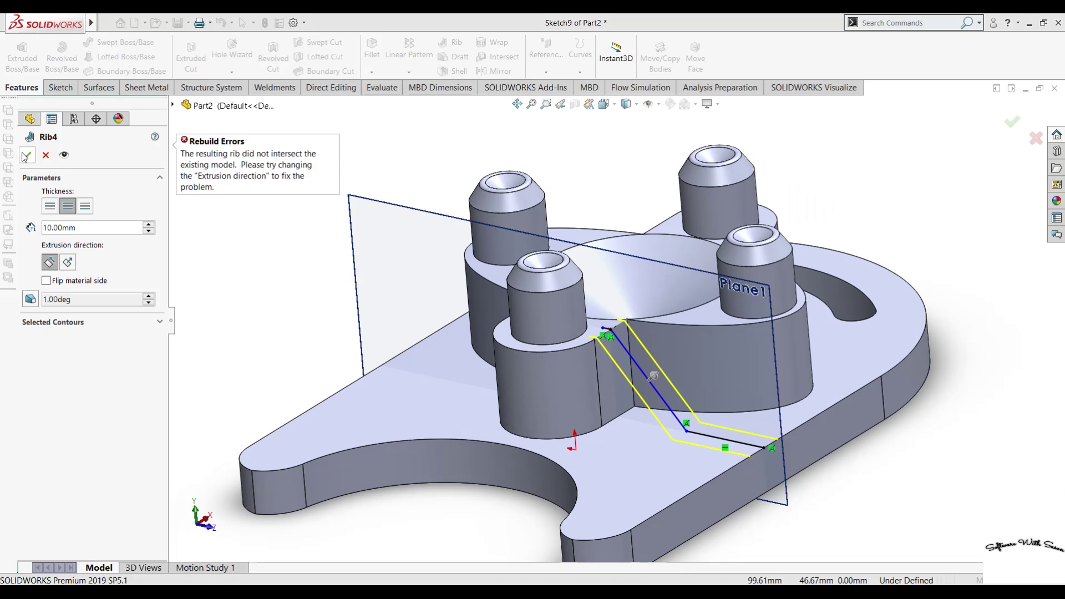
{"action": "left_click", "coordinate": [86, 228]}
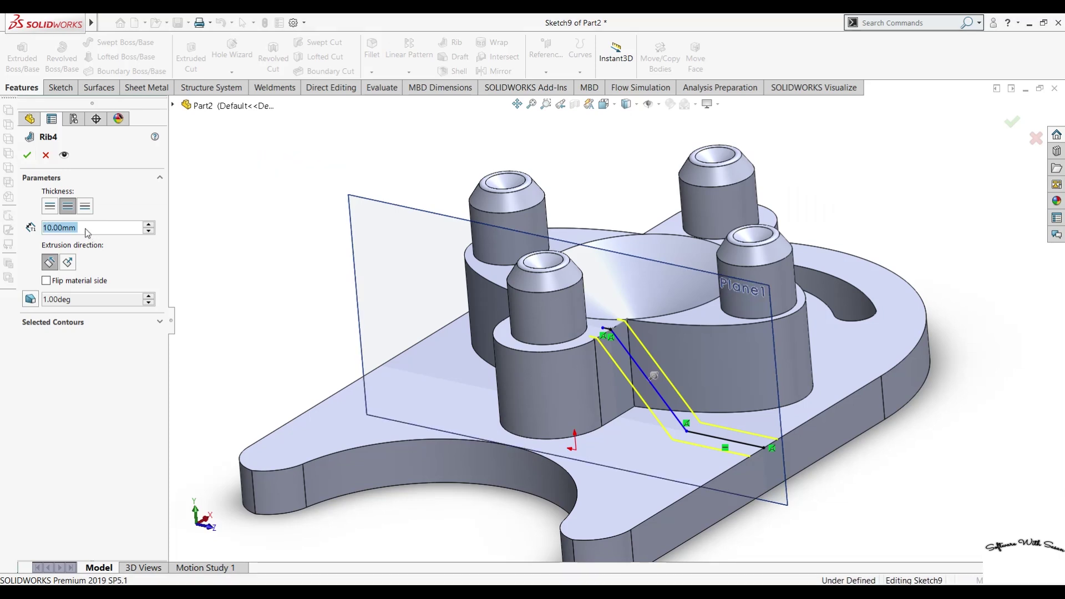
{"action": "type", "text": "5"}
{"action": "key", "text": "Return"}
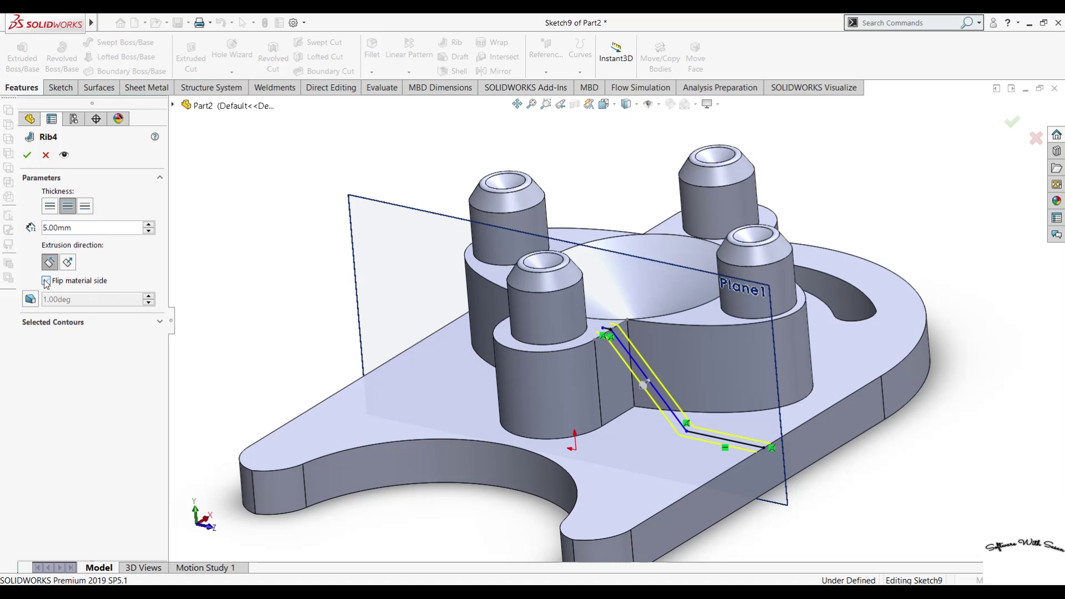
{"action": "left_click", "coordinate": [27, 155]}
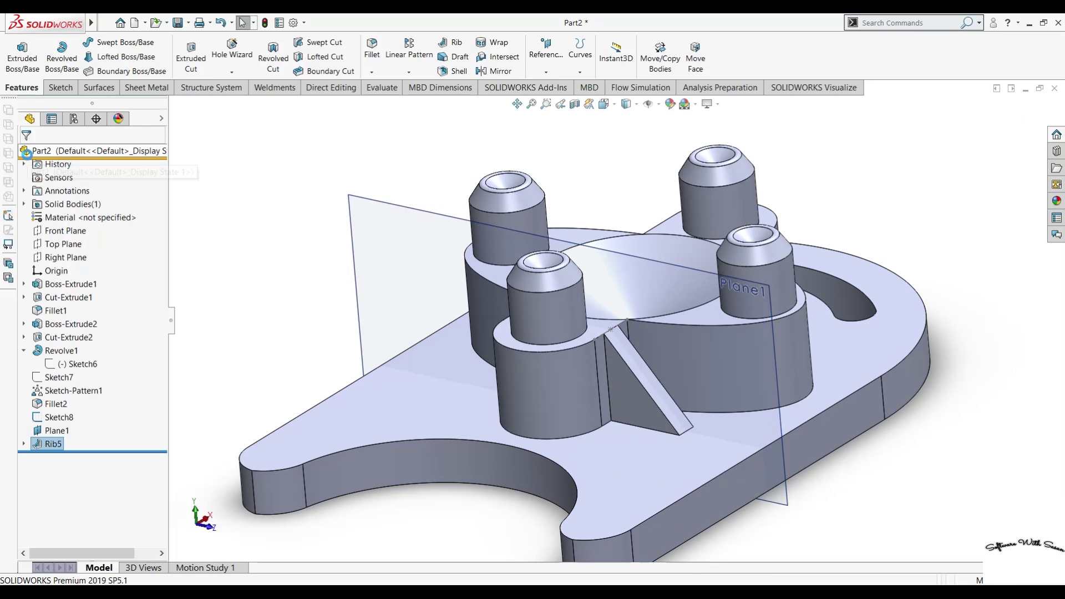
Mirror Rib5 across the Front Plane to create Mirror1
{"action": "mouse_move", "coordinate": [890, 465]}
{"action": "middle_mouse_down"}
{"action": "mouse_move", "coordinate": [932, 432]}
{"action": "mouse_move", "coordinate": [911, 440]}
{"action": "mouse_move", "coordinate": [907, 478]}
{"action": "middle_mouse_up"}
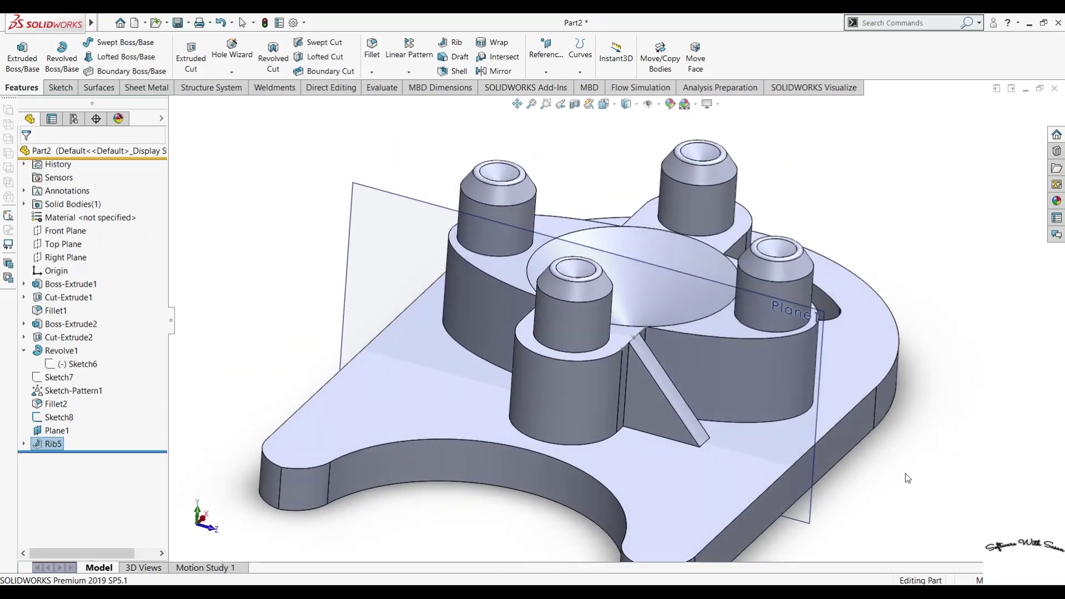
{"action": "middle_click_drag", "start_coordinate": [309, 276], "coordinate": [295, 297]}
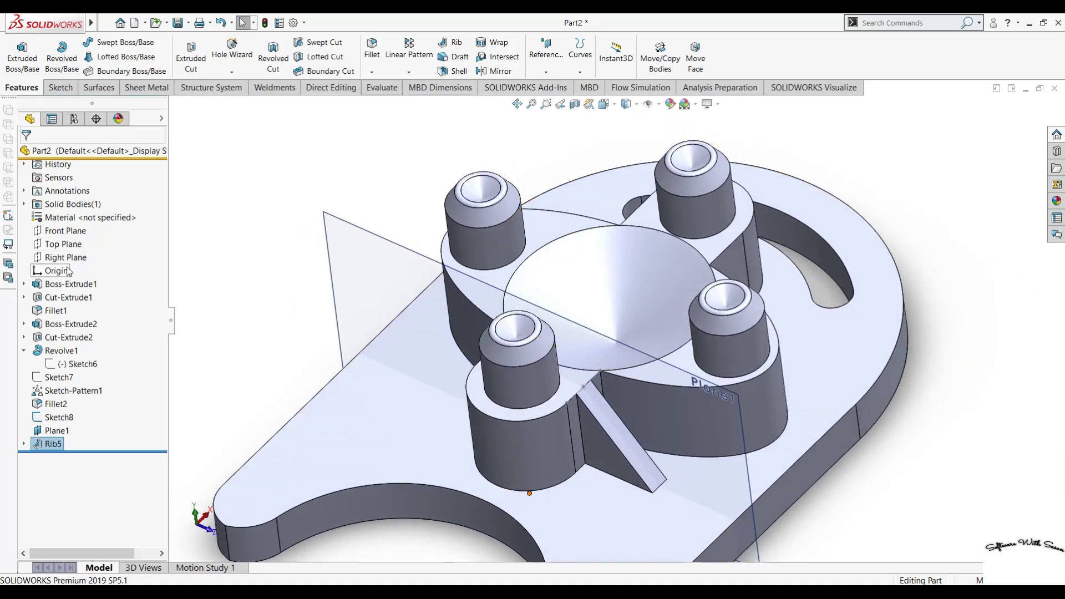
{"action": "left_click", "coordinate": [76, 232]}
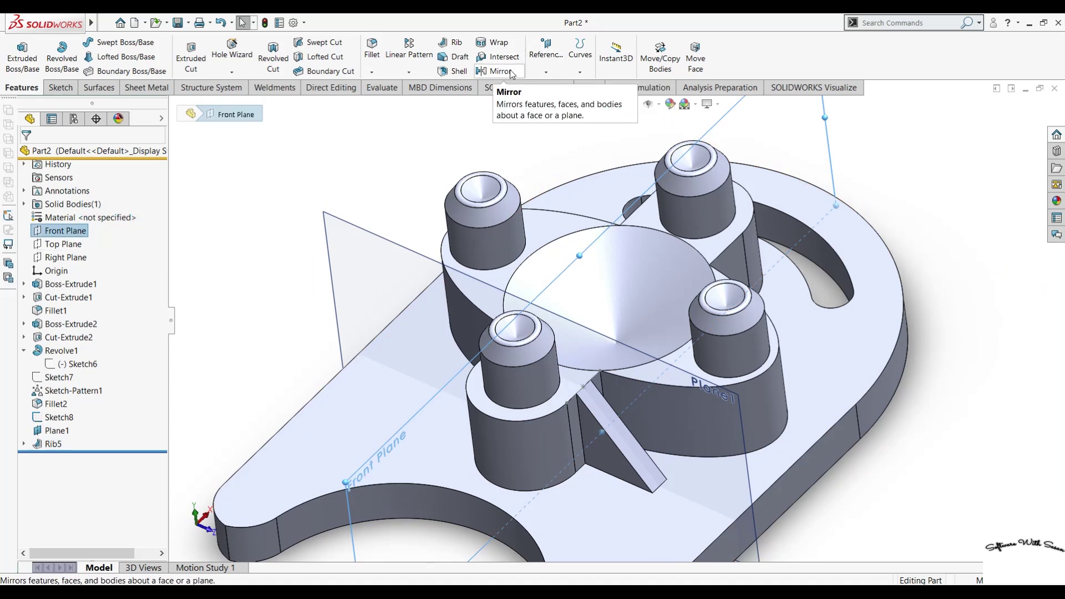
{"action": "left_click", "coordinate": [511, 74]}
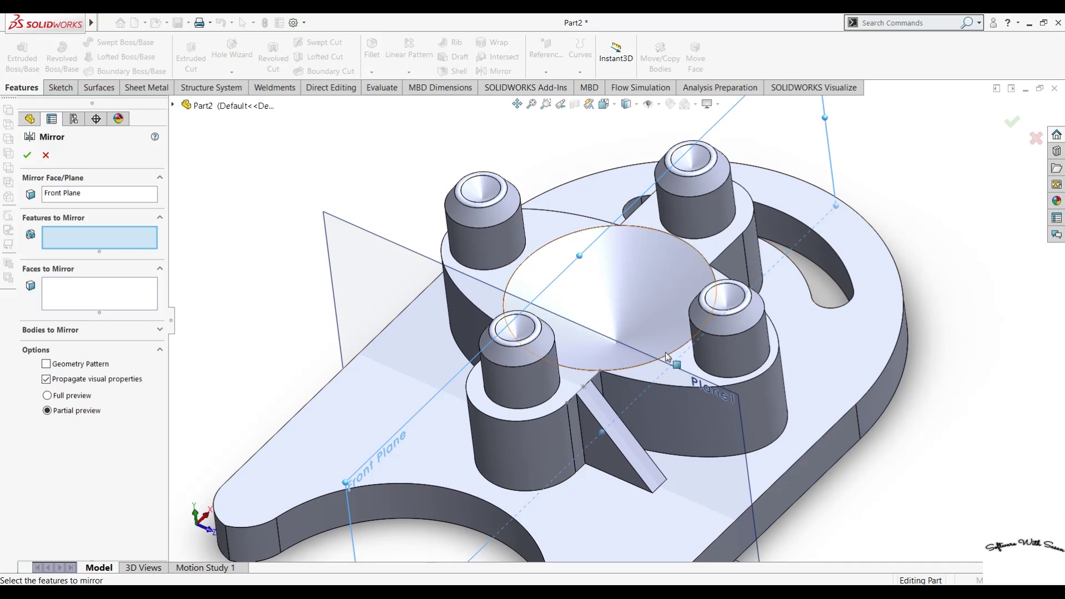
{"action": "left_click", "coordinate": [618, 459]}
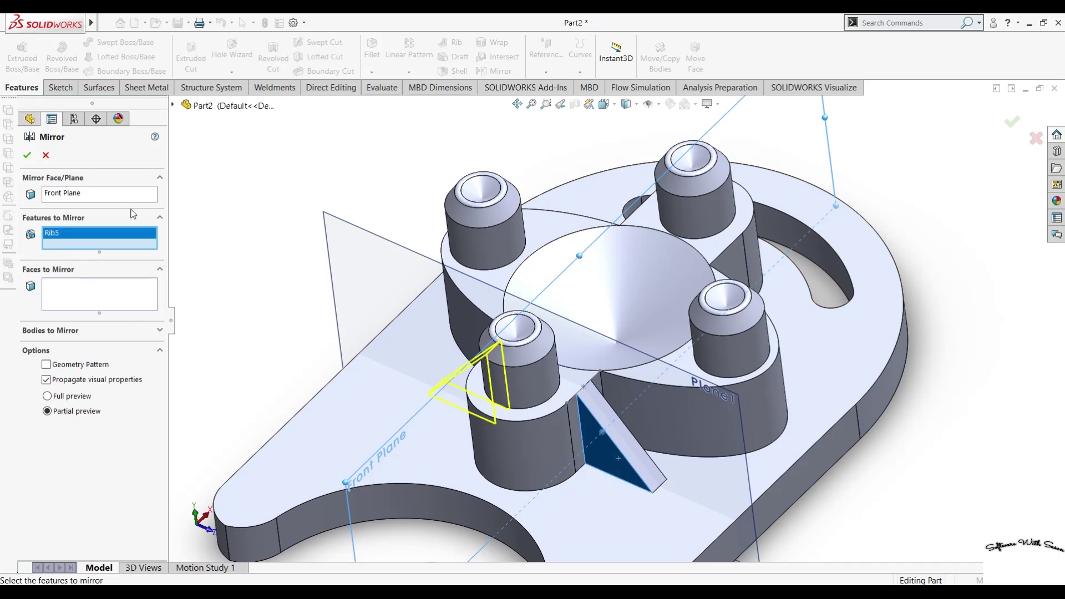
{"action": "left_click", "coordinate": [32, 159]}
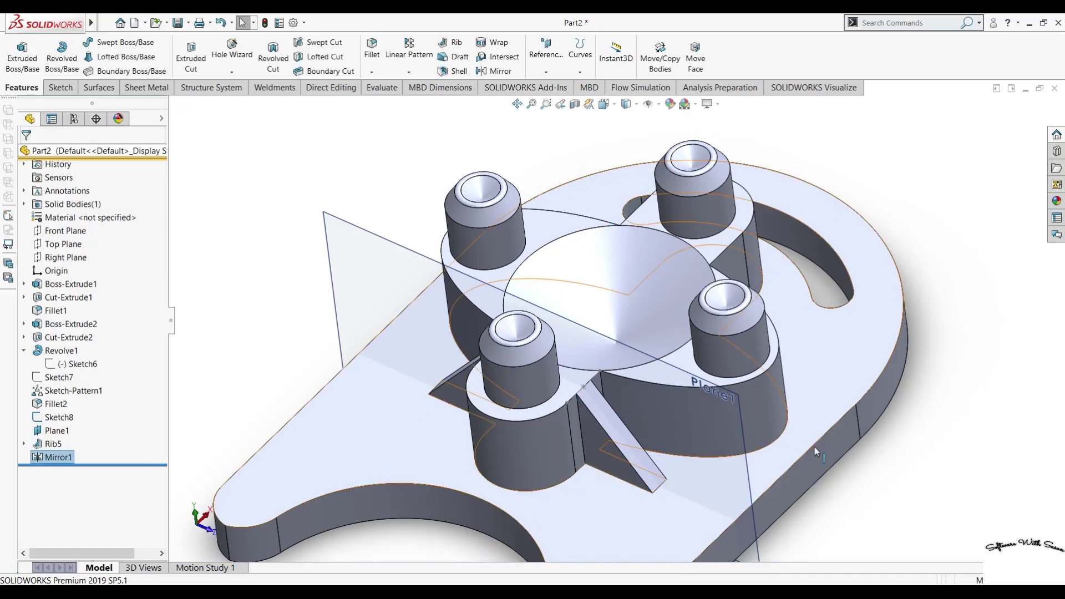
{"action": "mouse_move", "coordinate": [863, 500]}
{"action": "middle_mouse_down"}
{"action": "mouse_move", "coordinate": [805, 456]}
{"action": "mouse_move", "coordinate": [963, 429]}
{"action": "mouse_move", "coordinate": [946, 438]}
{"action": "middle_mouse_up"}
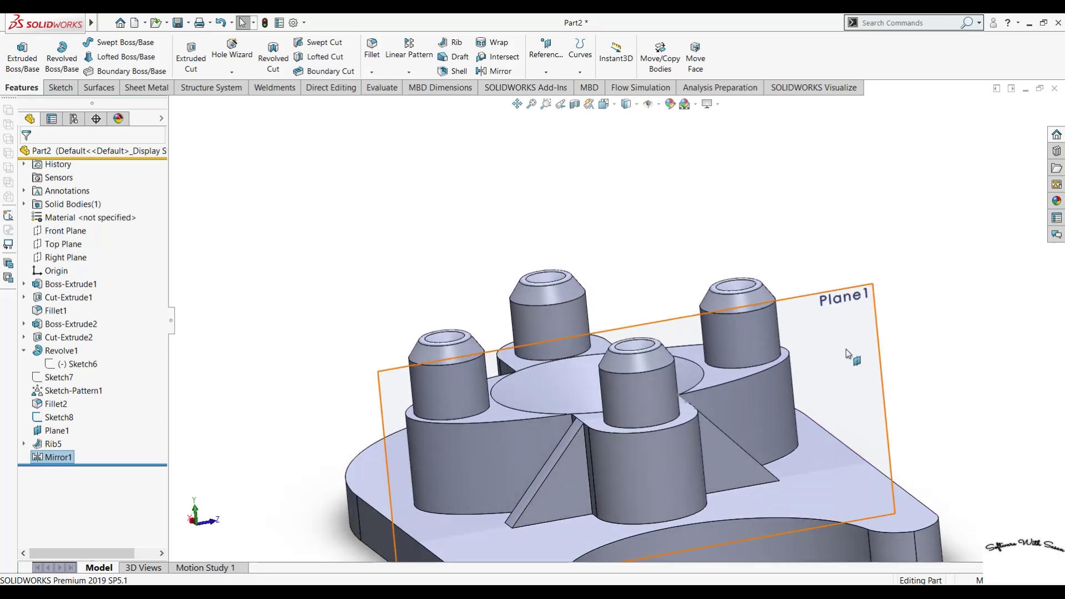
Hide Plane1 and view the base plate's top face normal to the screen
{"action": "left_click", "coordinate": [847, 323]}
{"action": "left_click", "coordinate": [914, 288]}
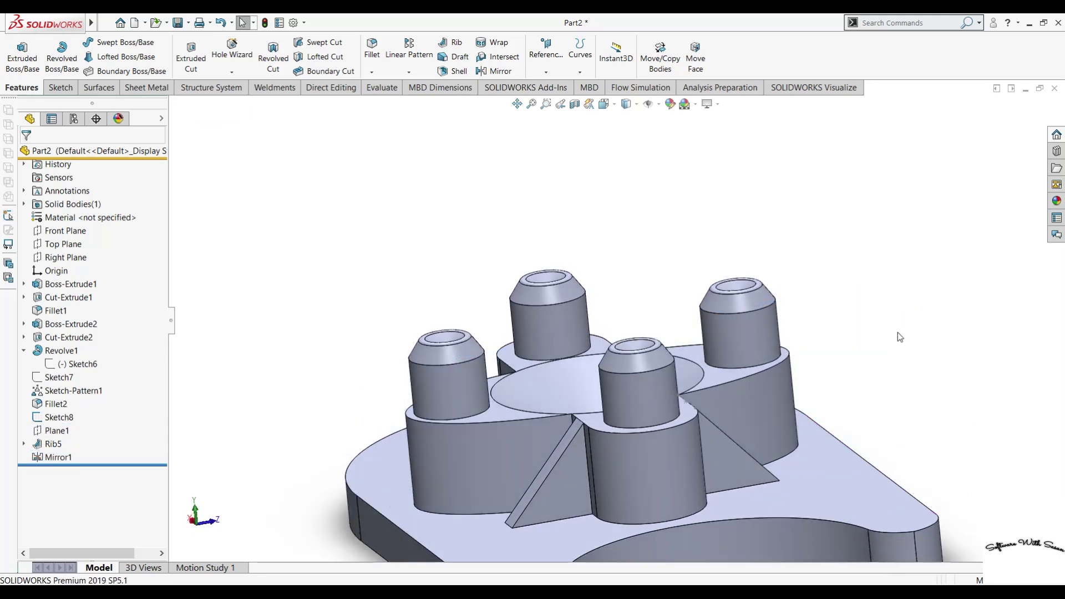
{"action": "mouse_move", "coordinate": [845, 402]}
{"action": "middle_mouse_down"}
{"action": "mouse_move", "coordinate": [875, 465]}
{"action": "mouse_move", "coordinate": [947, 507]}
{"action": "middle_mouse_up"}
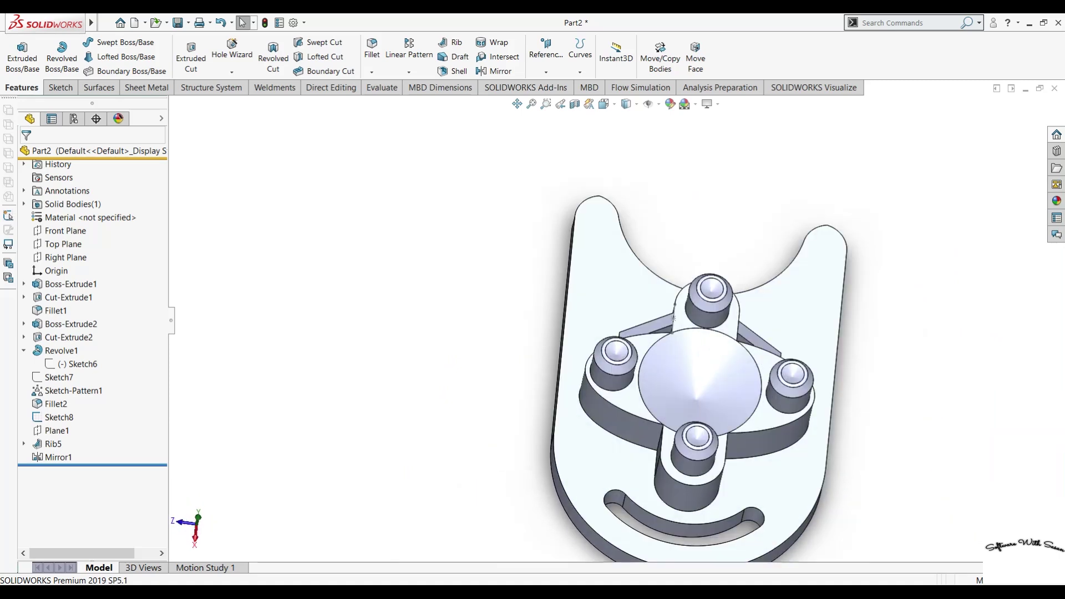
{"action": "left_click", "coordinate": [820, 302]}
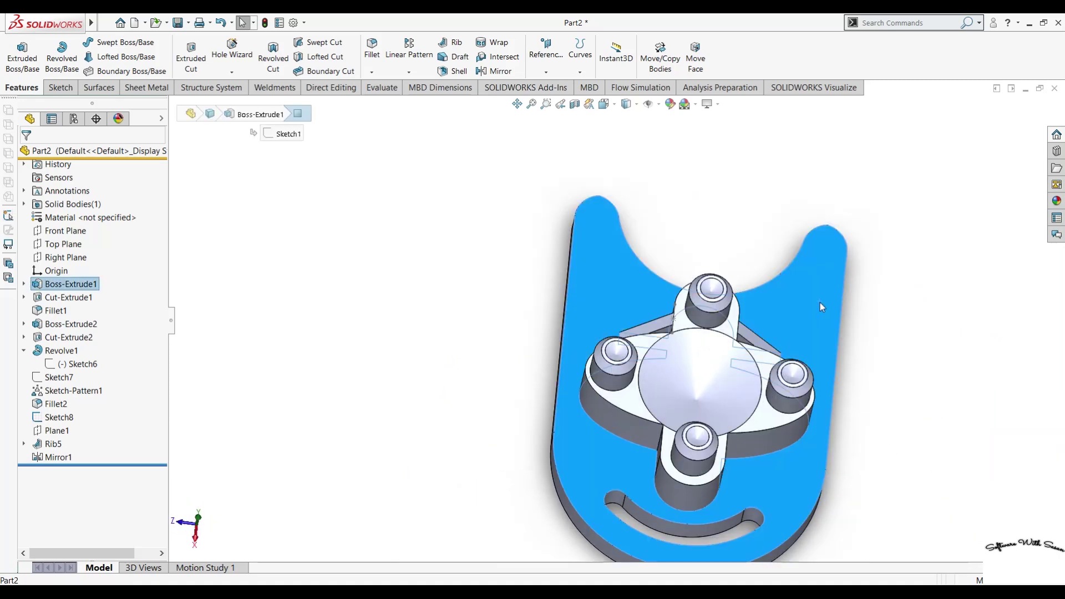
{"action": "key", "text": "ctrl+8"}
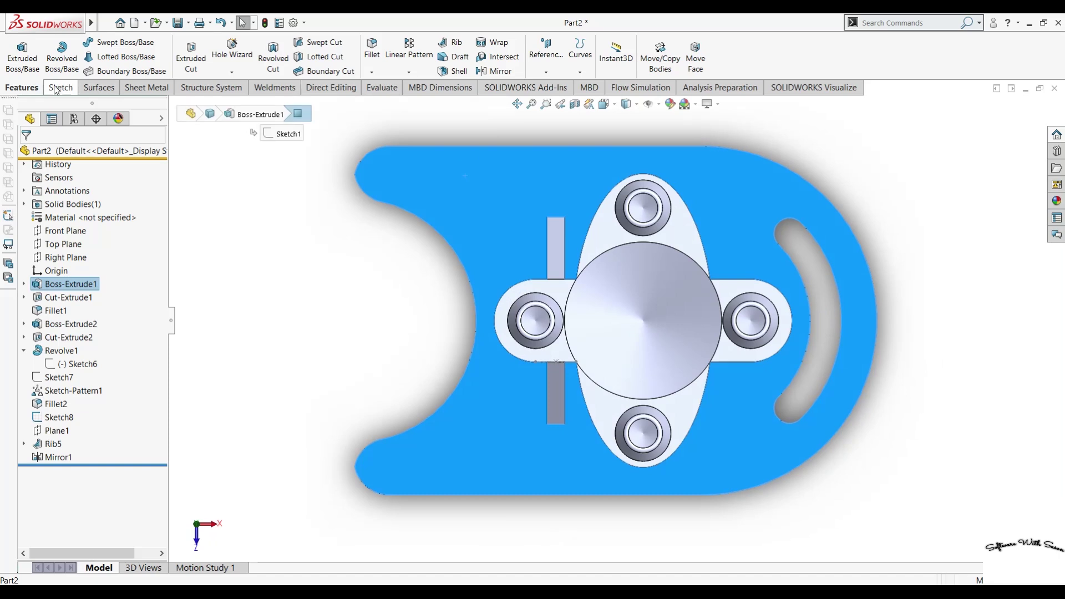
Start a Hole Wizard hole and try placing hole points on the plate face
{"action": "left_click", "coordinate": [233, 57]}
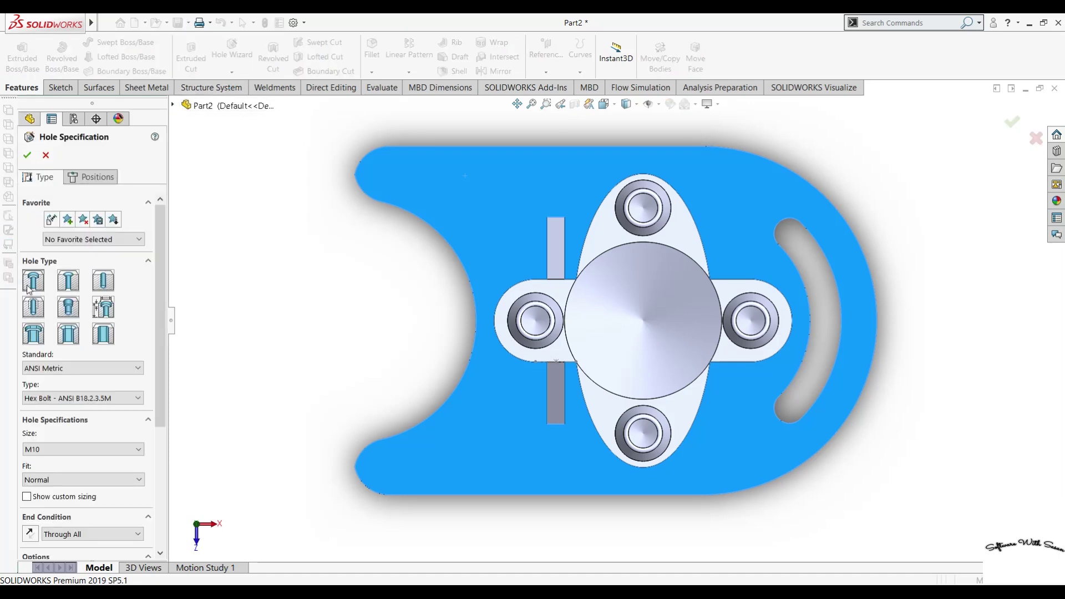
{"action": "left_click", "coordinate": [83, 178]}
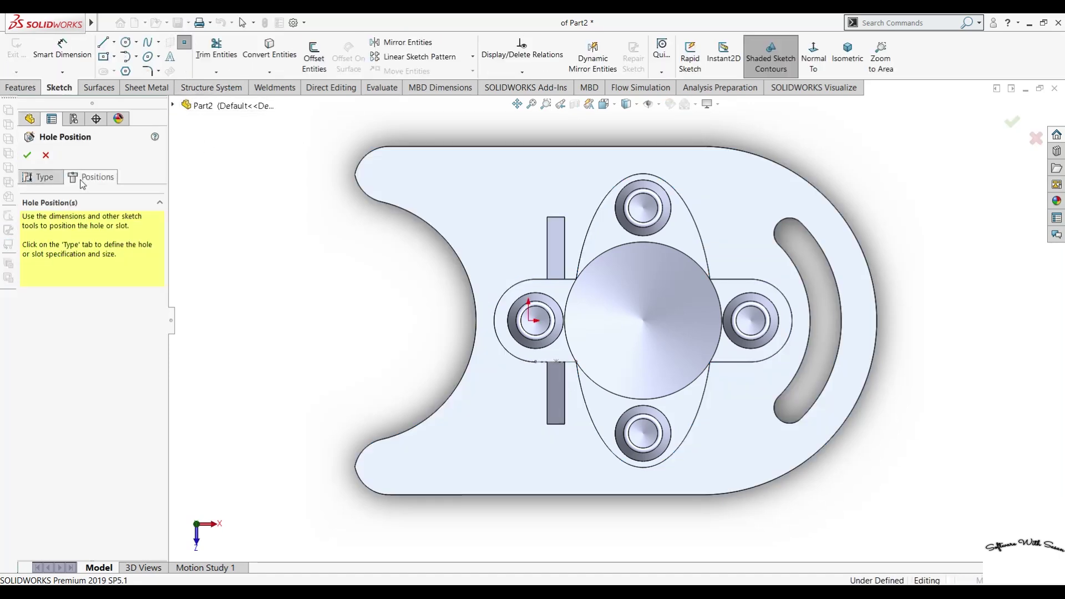
{"action": "left_click", "coordinate": [429, 194]}
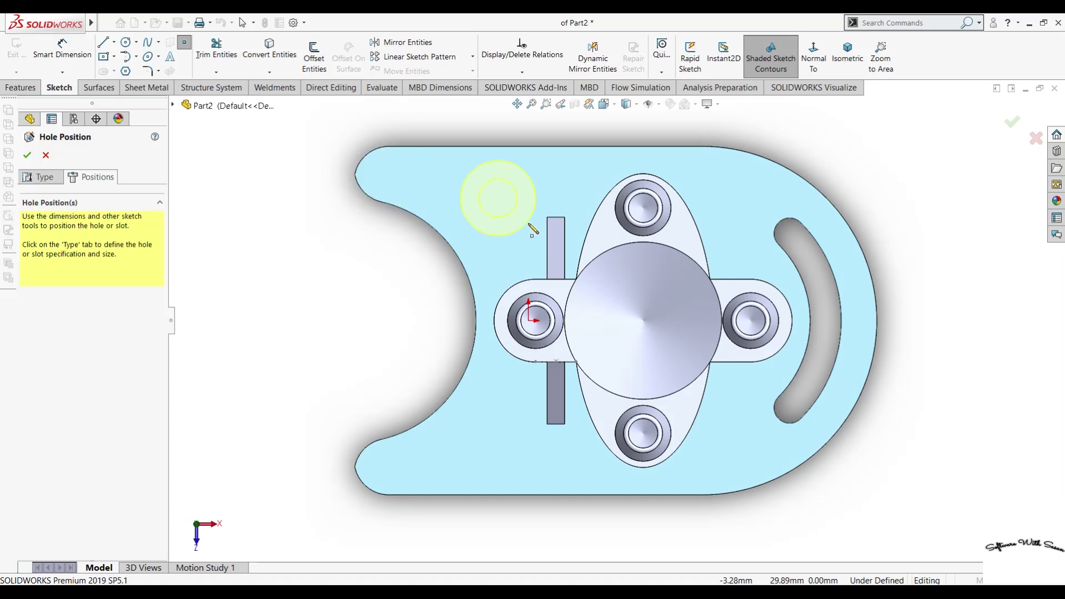
{"action": "left_click", "coordinate": [748, 201]}
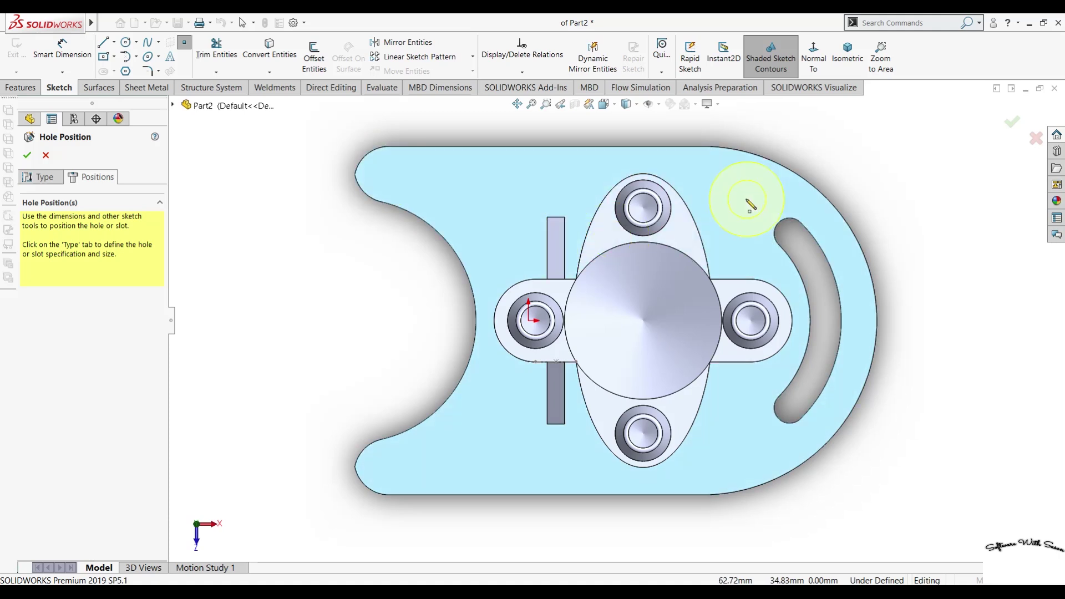
{"action": "left_click", "coordinate": [567, 185]}
{"action": "left_click", "coordinate": [425, 186]}
Set the counterbore hole size to M5 and start placement on the plate face
{"action": "left_click", "coordinate": [39, 177]}
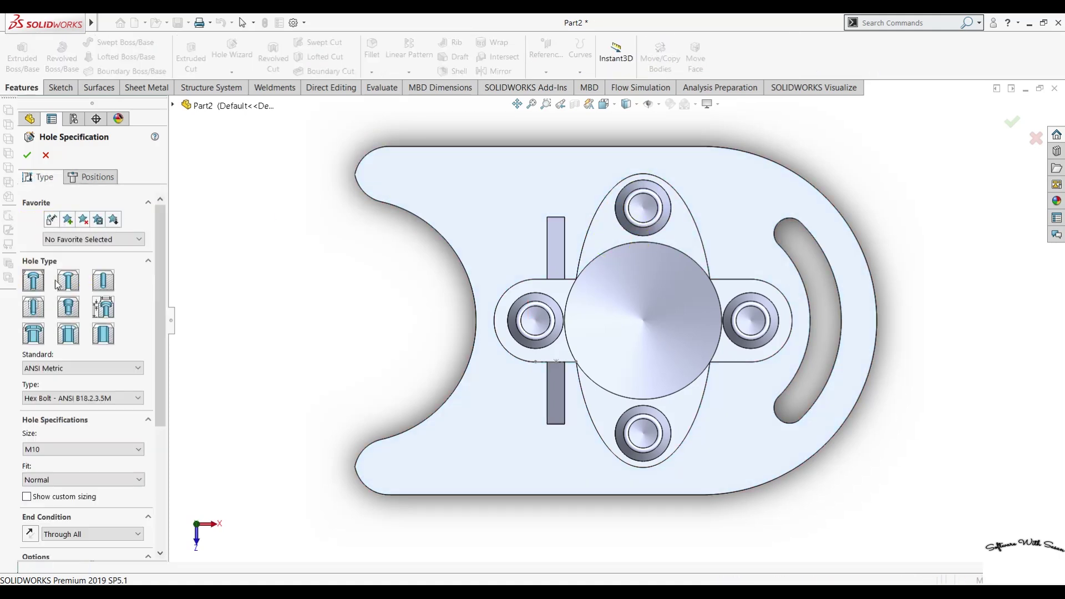
{"action": "left_click", "coordinate": [49, 449]}
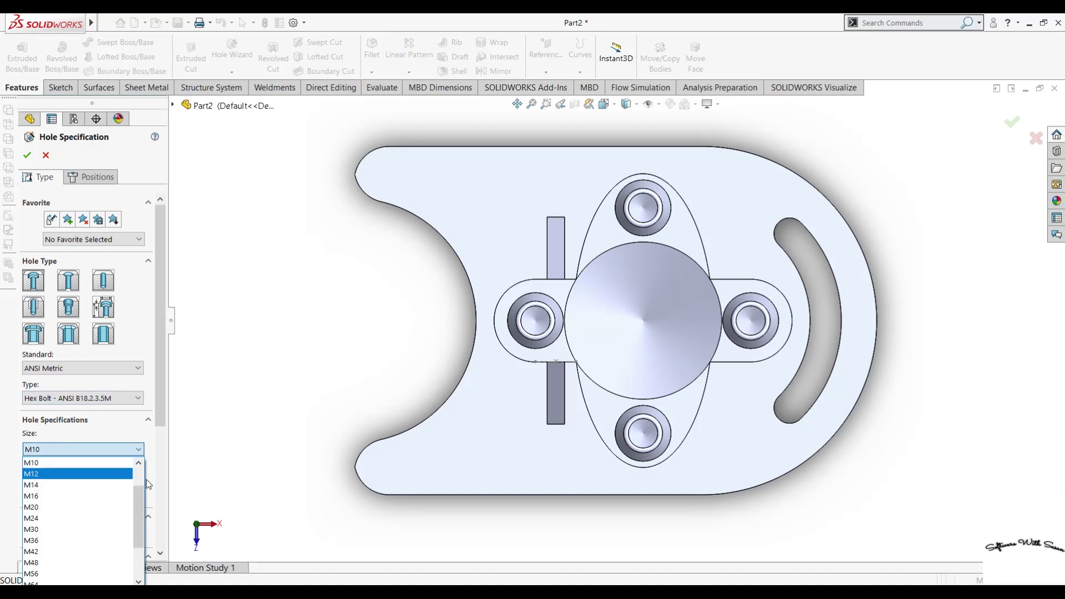
{"action": "left_click_drag", "start_coordinate": [141, 502], "coordinate": [141, 460]}
{"action": "left_click", "coordinate": [44, 462]}
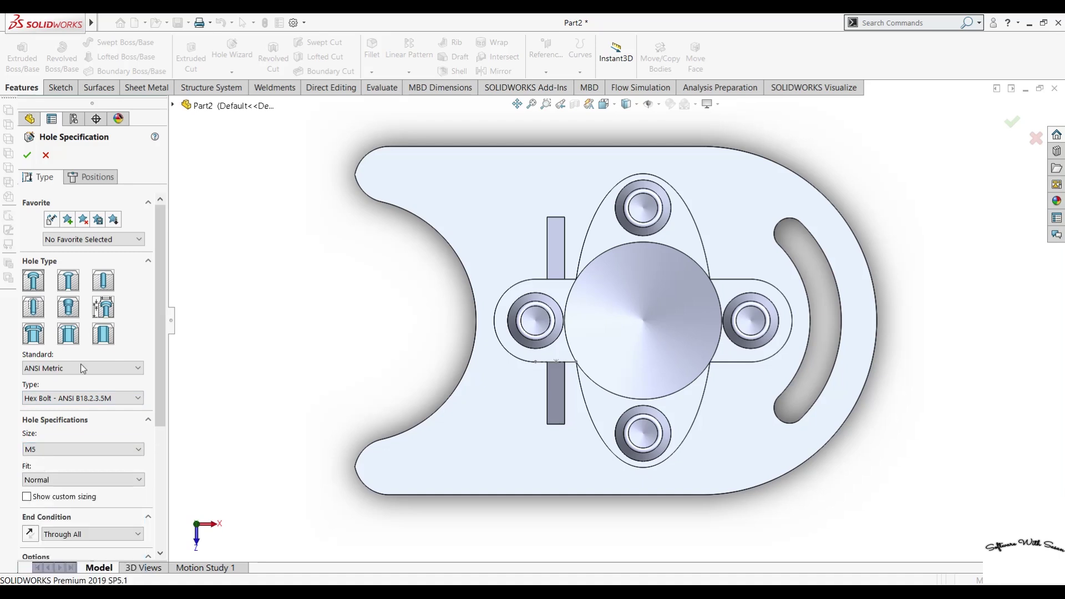
{"action": "left_click", "coordinate": [79, 178]}
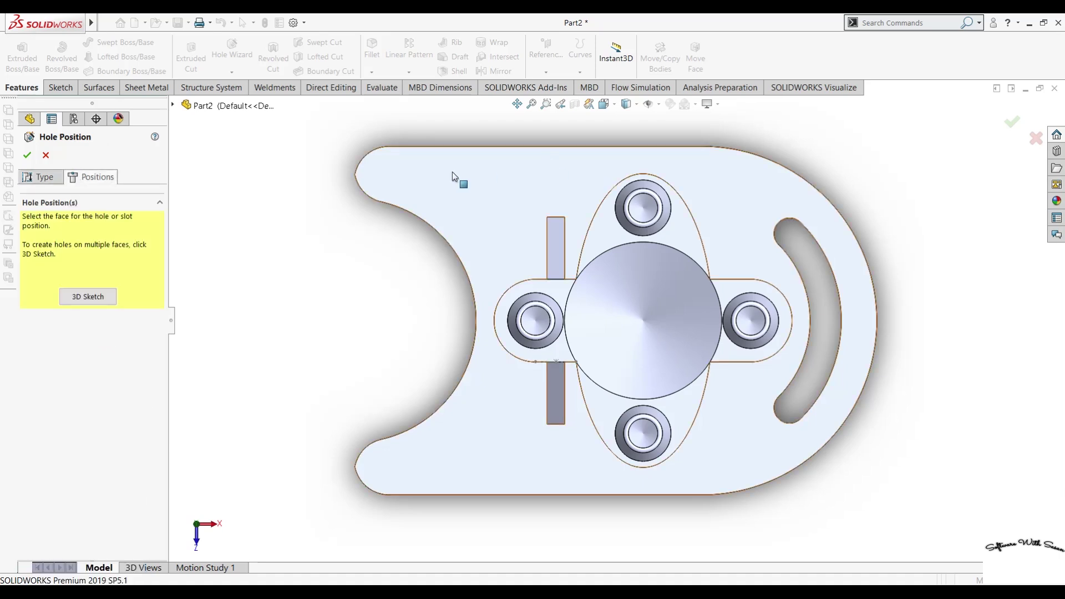
{"action": "left_click", "coordinate": [88, 296]}
{"action": "left_click", "coordinate": [381, 175]}
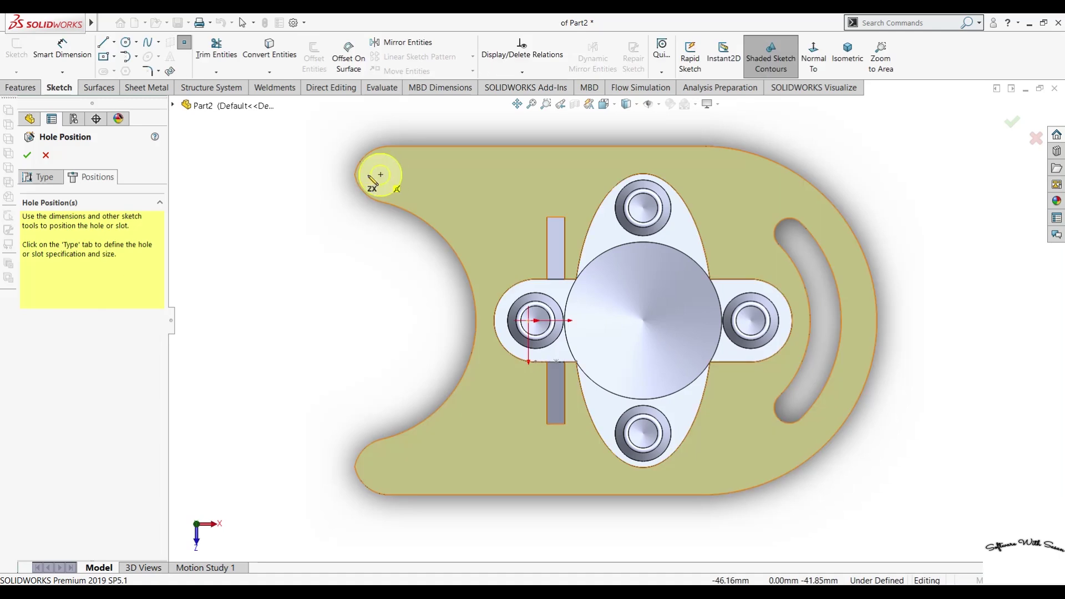
{"action": "left_click", "coordinate": [365, 177]}
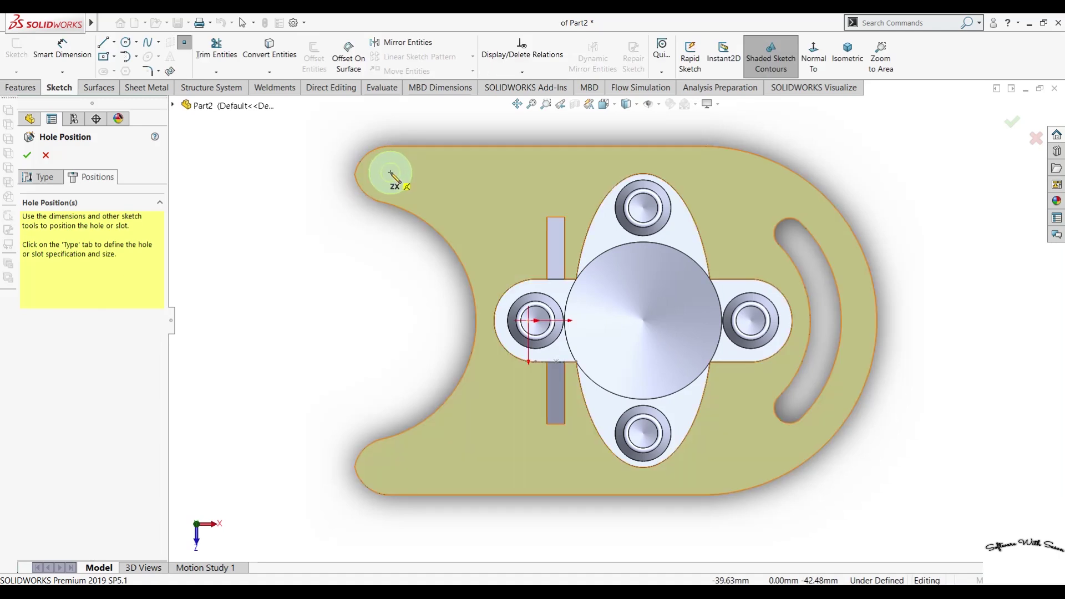
Draw a 10 mm centerline at the lower-left ear and a vertical centerline up to the upper-left ear
{"action": "left_click", "coordinate": [113, 42]}
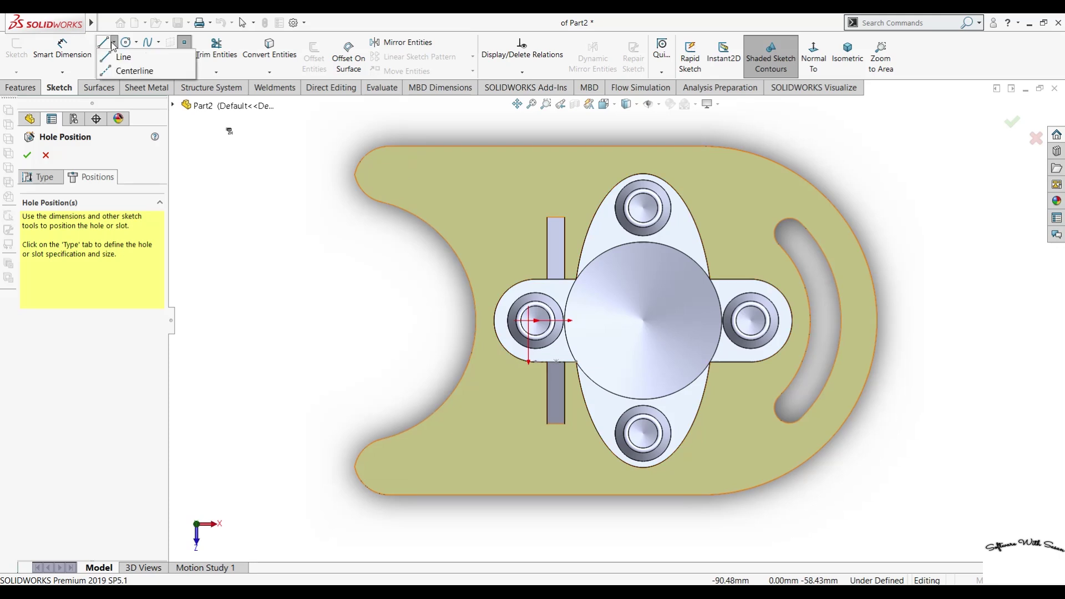
{"action": "left_click", "coordinate": [114, 71]}
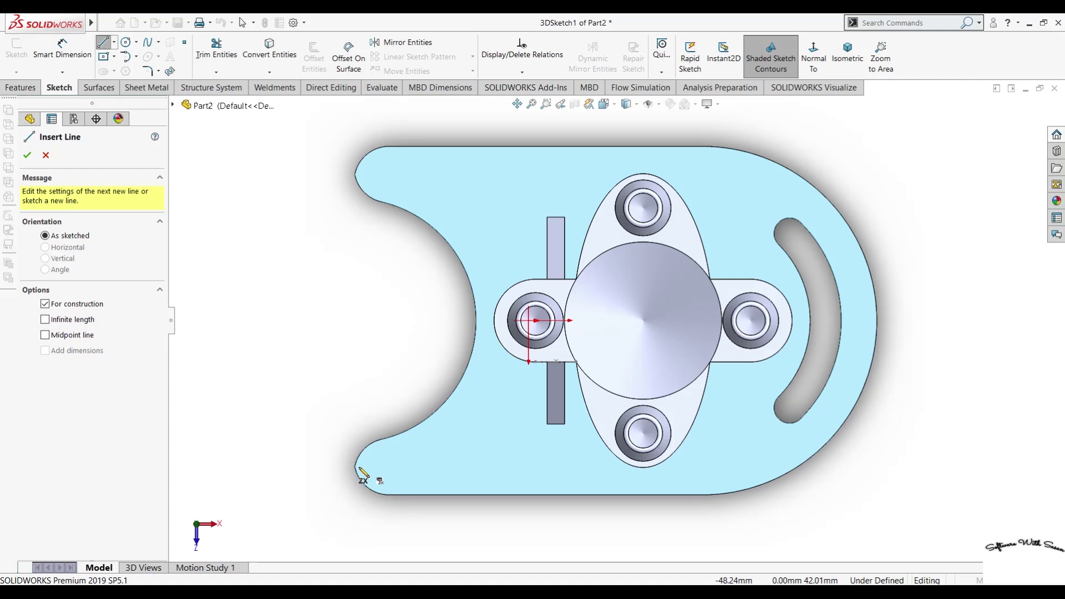
{"action": "left_click", "coordinate": [355, 468]}
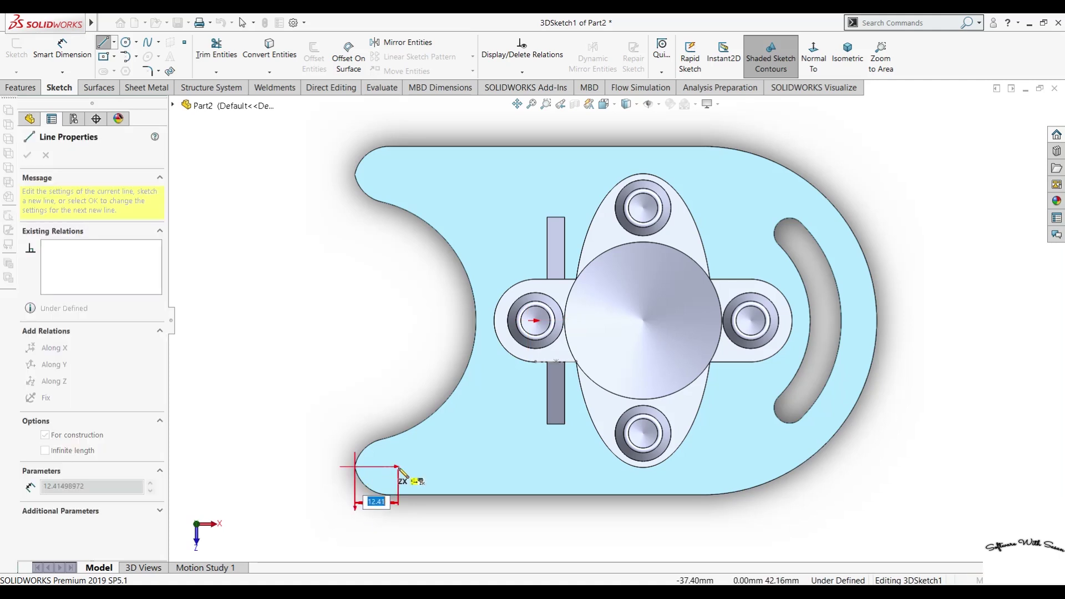
{"action": "type", "text": "10"}
{"action": "key", "text": "Return"}
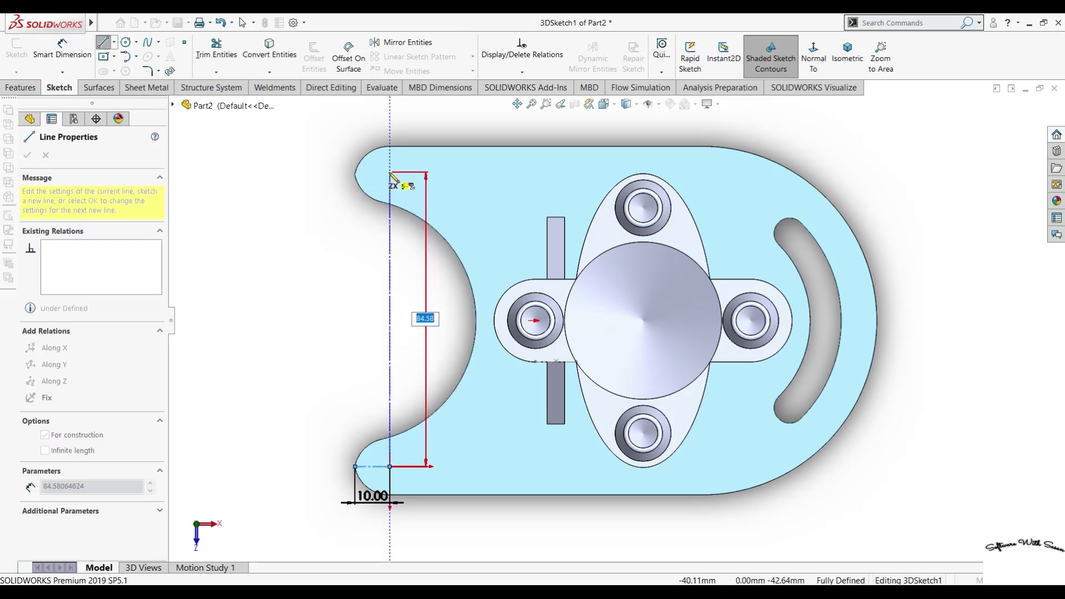
{"action": "left_click", "coordinate": [390, 173]}
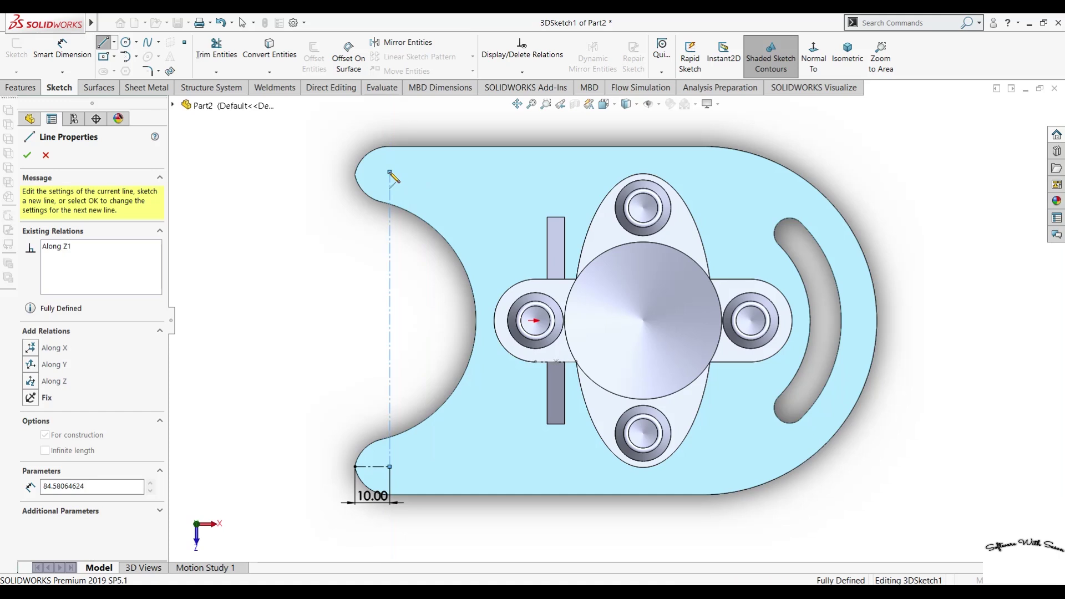
{"action": "key", "text": "Escape"}
{"action": "key", "text": "Escape"}
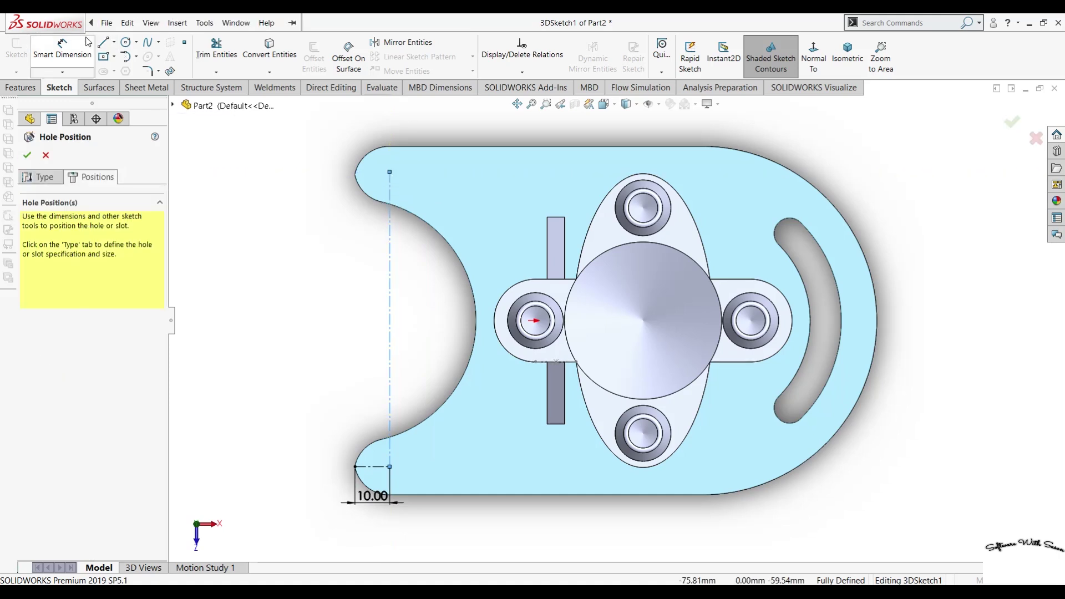
Draw a horizontal centerline from the upper-left ear's tip past the vertical centerline
{"action": "left_click", "coordinate": [103, 43]}
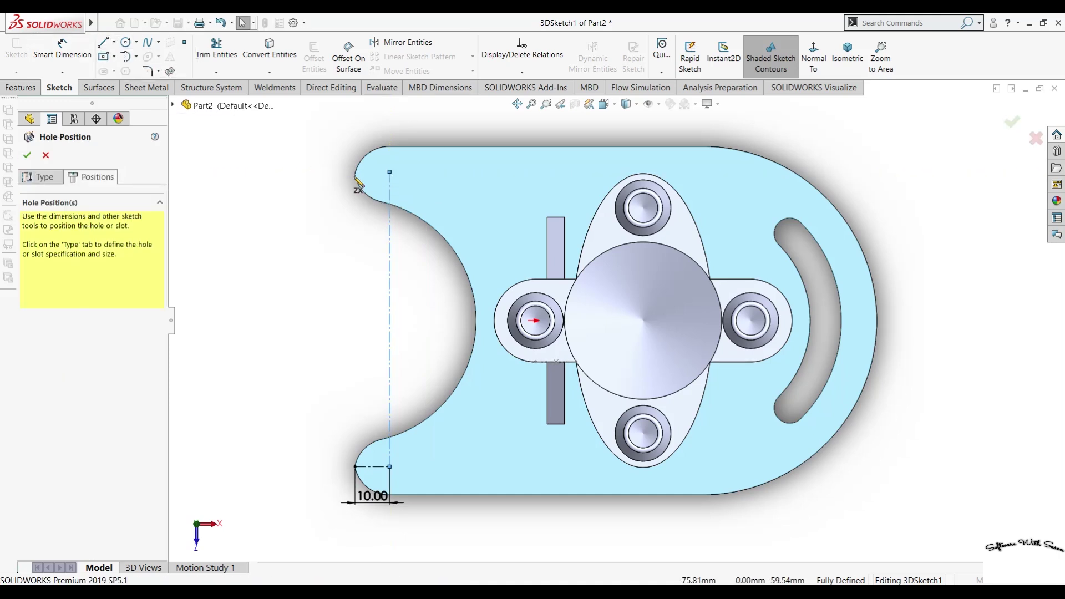
{"action": "left_click", "coordinate": [355, 175]}
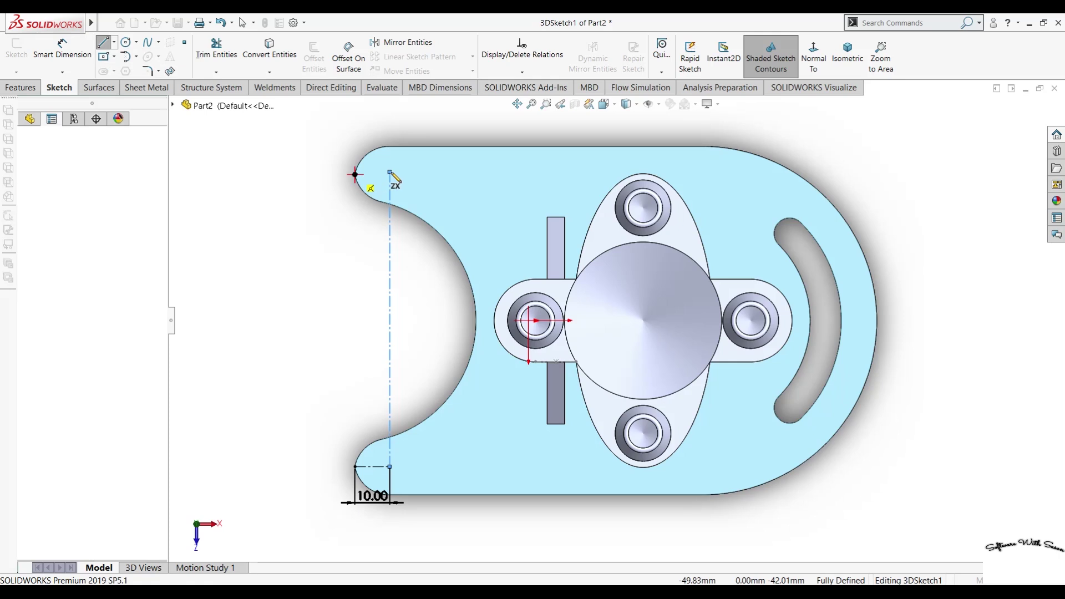
{"action": "left_click", "coordinate": [411, 175]}
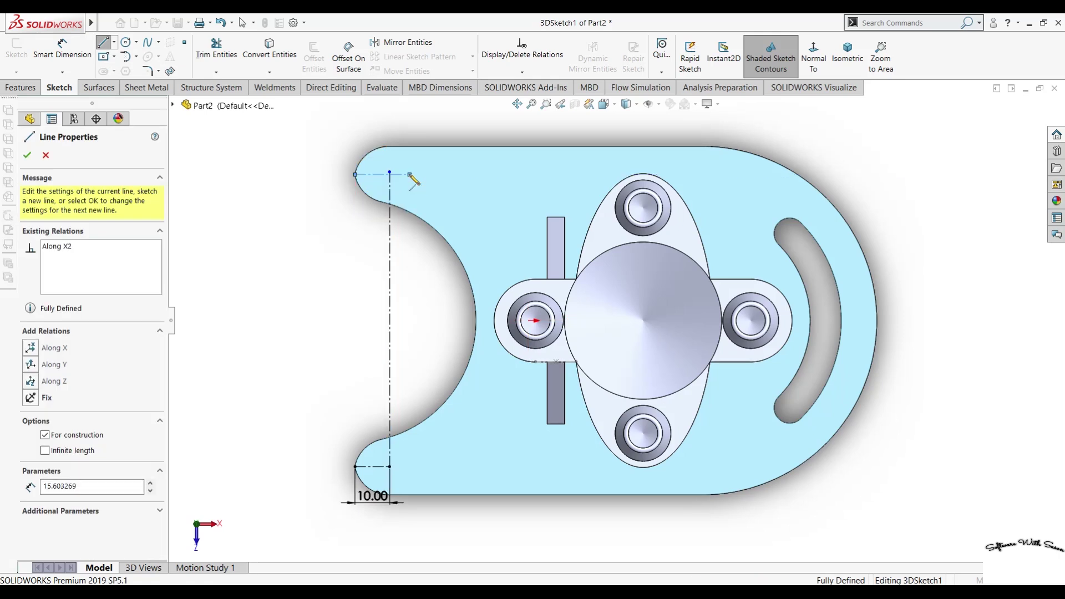
{"action": "key", "text": "Escape"}
{"action": "scroll", "coordinate": [411, 183], "scroll_direction": "up", "scroll_amount": 1}
{"action": "scroll", "coordinate": [501, 225], "scroll_direction": "down", "scroll_amount": 1}
Trim the centerline overhang beyond the intersection
{"action": "key", "text": "t"}
{"action": "scroll", "coordinate": [556, 263], "scroll_direction": "down", "scroll_amount": 2}
{"action": "scroll", "coordinate": [543, 290], "scroll_direction": "down", "scroll_amount": 1}
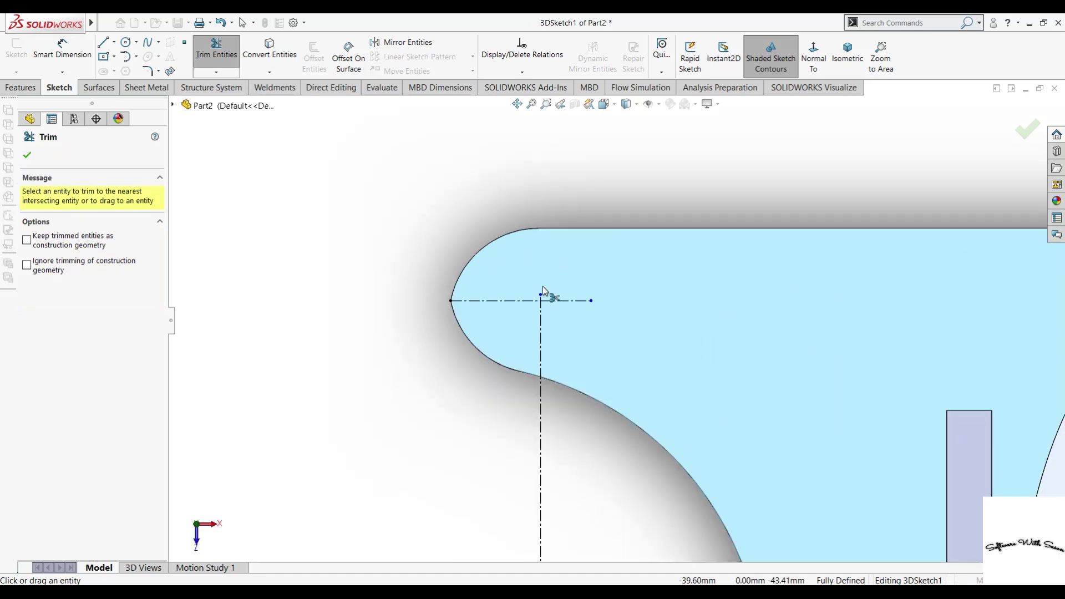
{"action": "scroll", "coordinate": [544, 290], "scroll_direction": "down", "scroll_amount": 1}
{"action": "scroll", "coordinate": [562, 302], "scroll_direction": "down", "scroll_amount": 1}
{"action": "scroll", "coordinate": [594, 302], "scroll_direction": "down", "scroll_amount": 1}
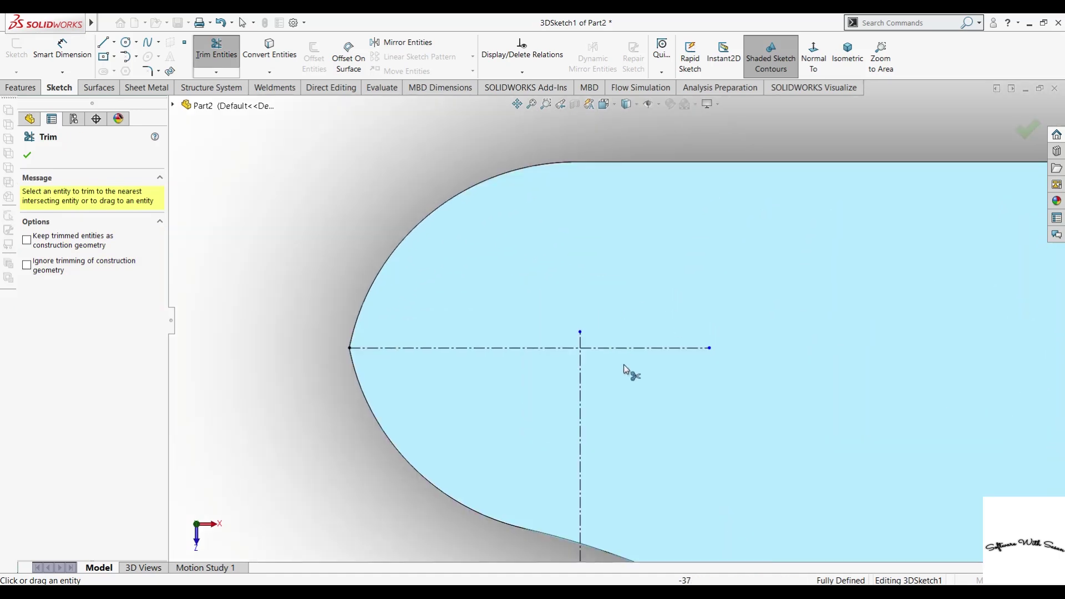
{"action": "left_click", "coordinate": [621, 347]}
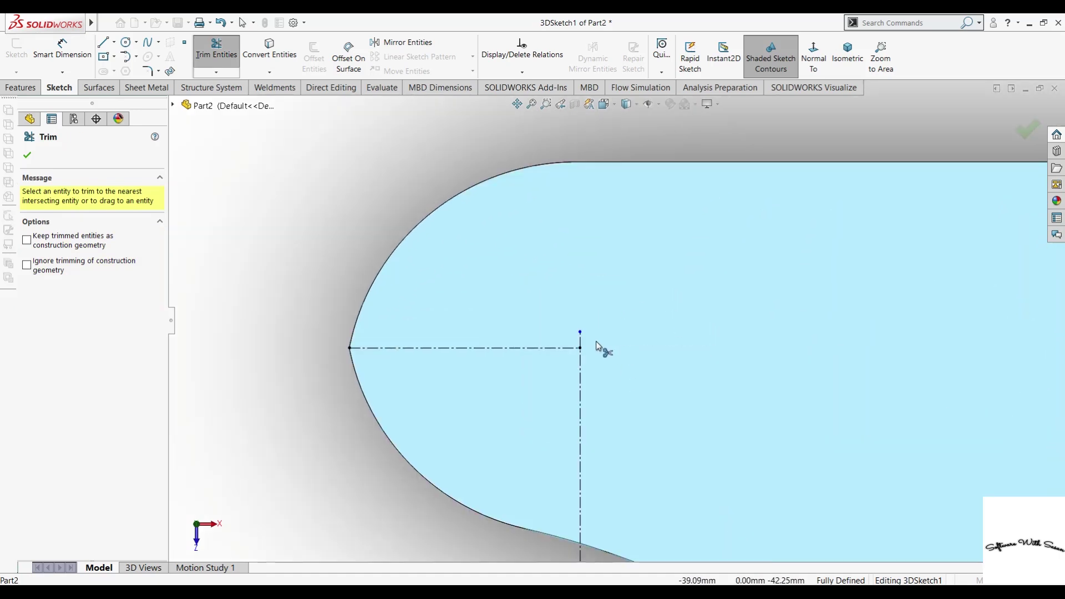
{"action": "scroll", "coordinate": [364, 330], "scroll_direction": "up", "scroll_amount": 1}
{"action": "scroll", "coordinate": [363, 325], "scroll_direction": "up", "scroll_amount": 1}
{"action": "scroll", "coordinate": [360, 320], "scroll_direction": "up", "scroll_amount": 2}
{"action": "left_click", "coordinate": [27, 156]}
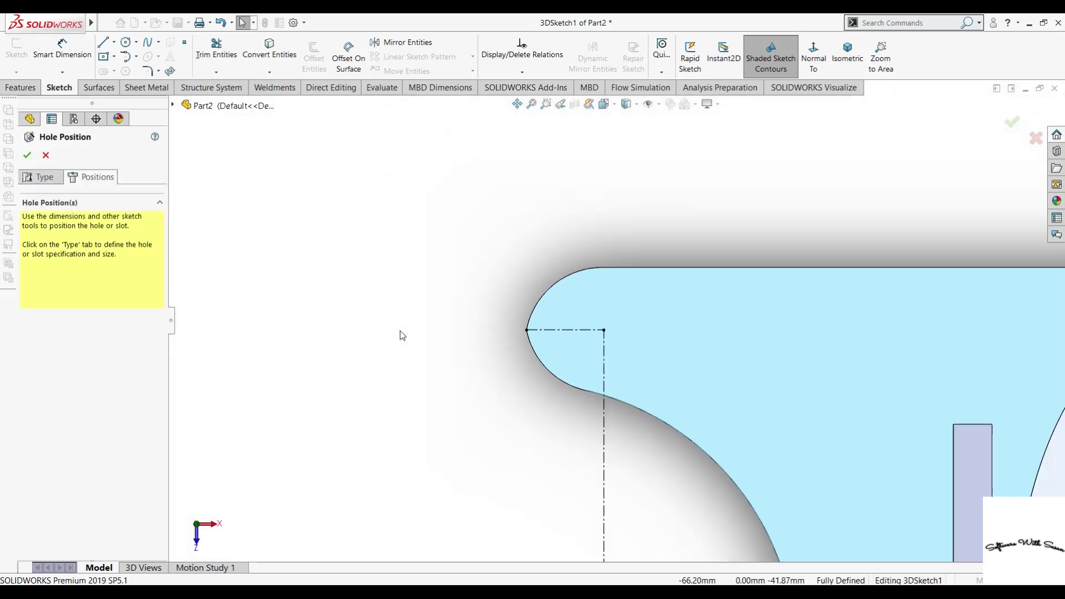
Place hole points on the upper-left and lower-left ears of the plate
{"action": "left_click", "coordinate": [40, 181]}
{"action": "left_click", "coordinate": [83, 180]}
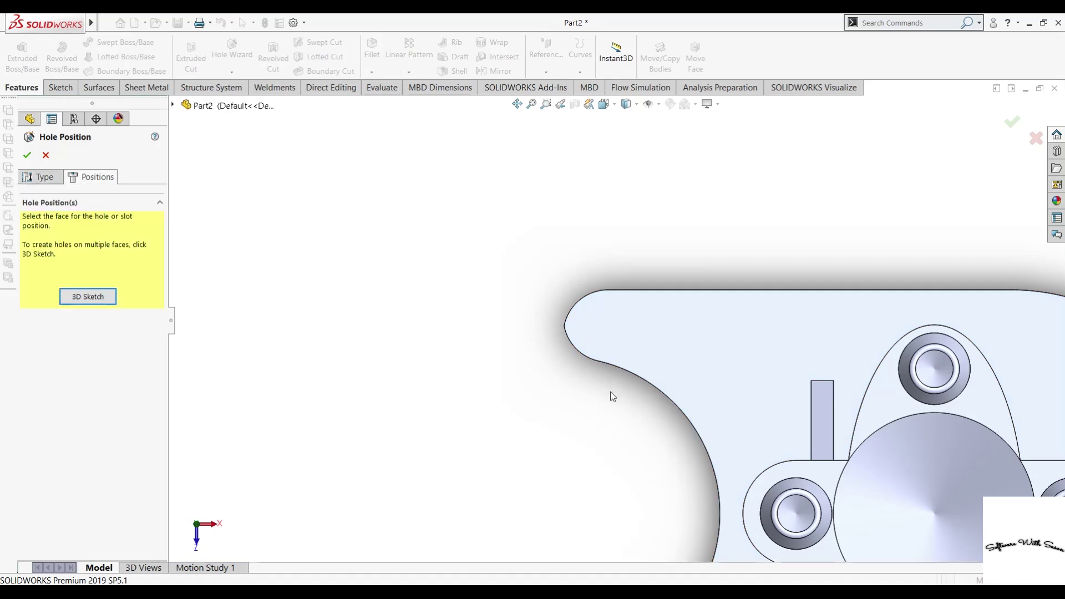
{"action": "left_click", "coordinate": [592, 340]}
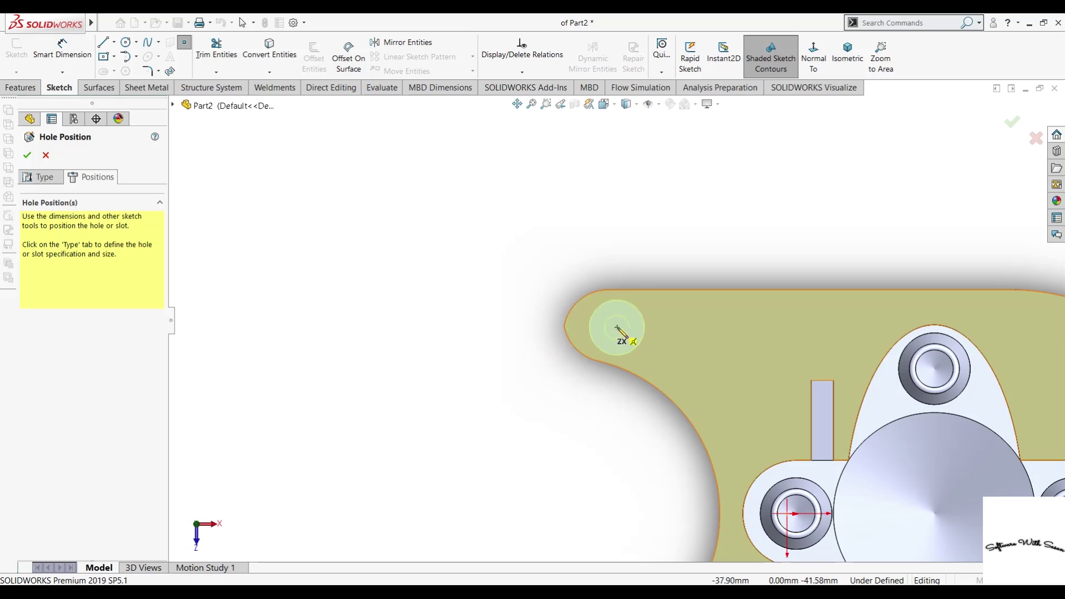
{"action": "left_click", "coordinate": [617, 328]}
{"action": "scroll", "coordinate": [590, 405], "scroll_direction": "up", "scroll_amount": 5}
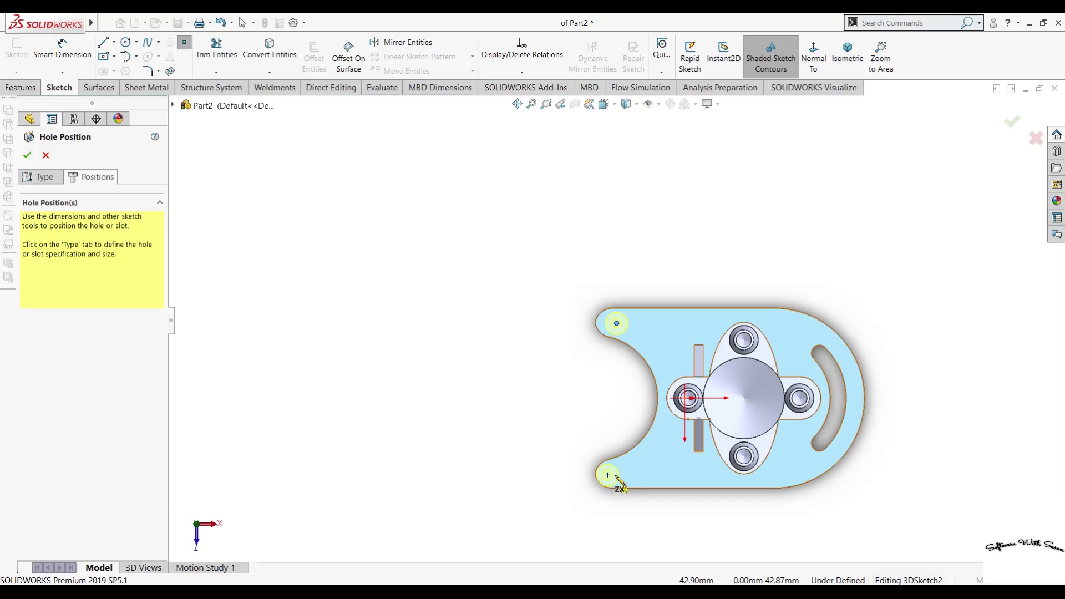
{"action": "left_click", "coordinate": [614, 474]}
Activate Smart Dimension and zoom in on the lower-left ear's hole point
{"action": "left_click", "coordinate": [64, 50]}
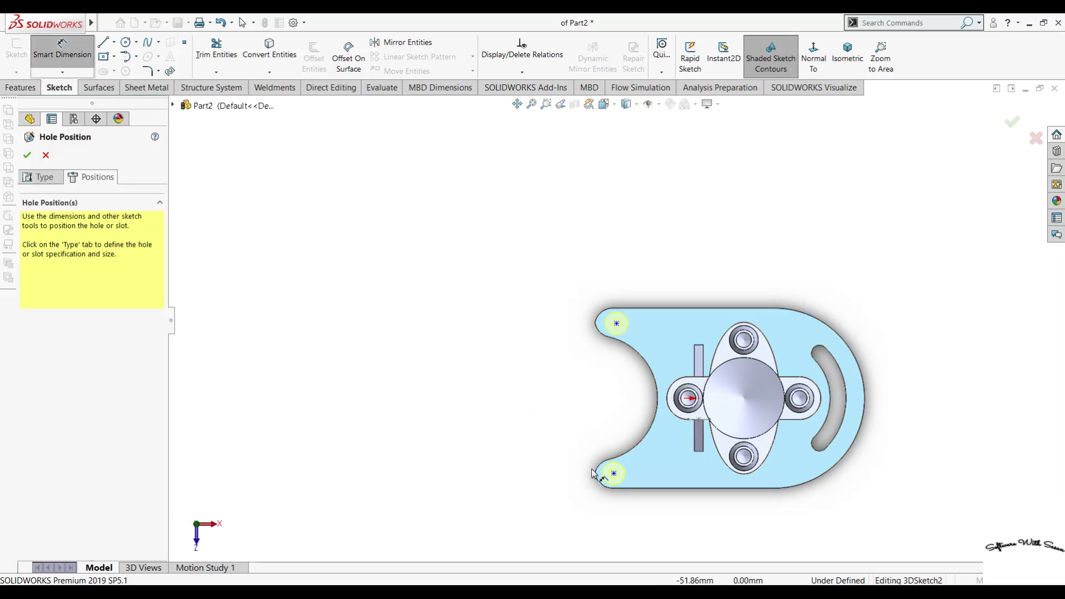
{"action": "scroll", "coordinate": [637, 469], "scroll_direction": "down", "scroll_amount": 1}
{"action": "scroll", "coordinate": [621, 388], "scroll_direction": "down", "scroll_amount": 2}
{"action": "scroll", "coordinate": [614, 369], "scroll_direction": "up", "scroll_amount": 1}
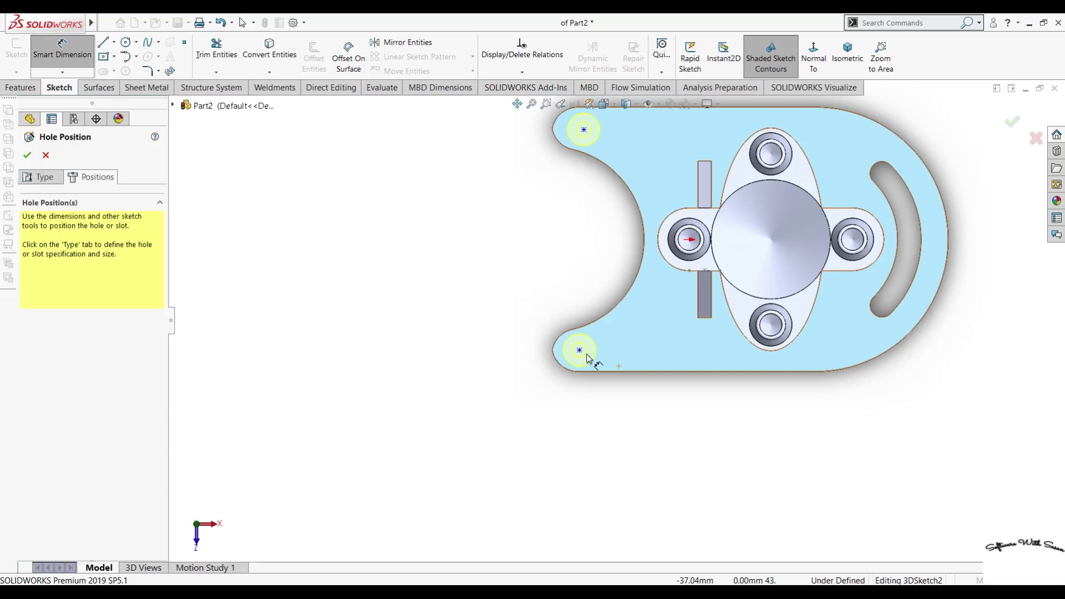
{"action": "scroll", "coordinate": [583, 357], "scroll_direction": "down", "scroll_amount": 2}
{"action": "scroll", "coordinate": [590, 340], "scroll_direction": "down", "scroll_amount": 1}
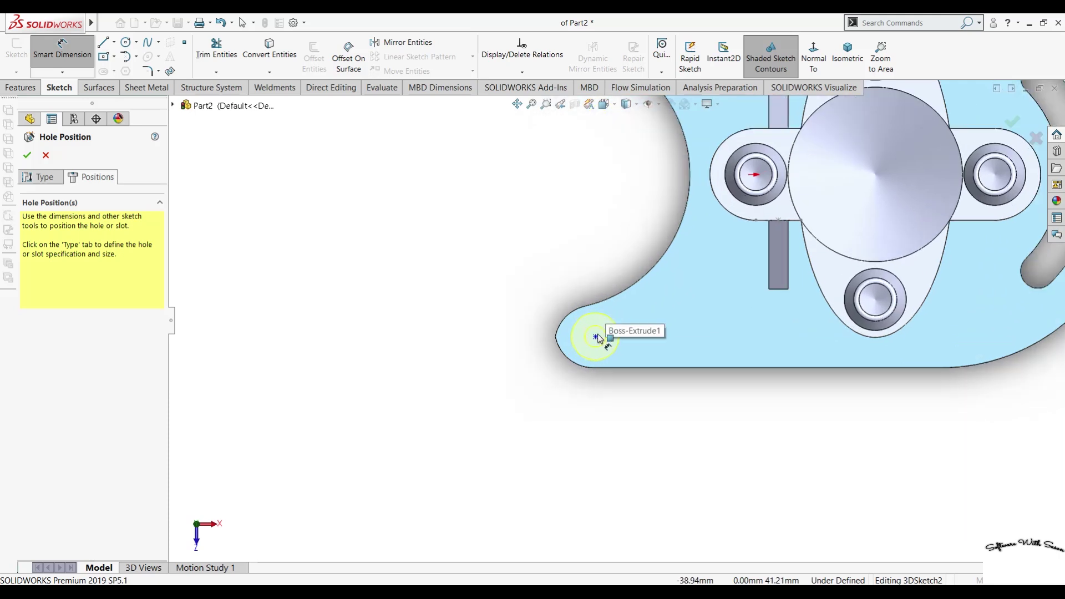
Dimension the hole points 8 mm from the plate's bottom and top edges
{"action": "left_click", "coordinate": [598, 353]}
{"action": "left_click", "coordinate": [603, 367]}
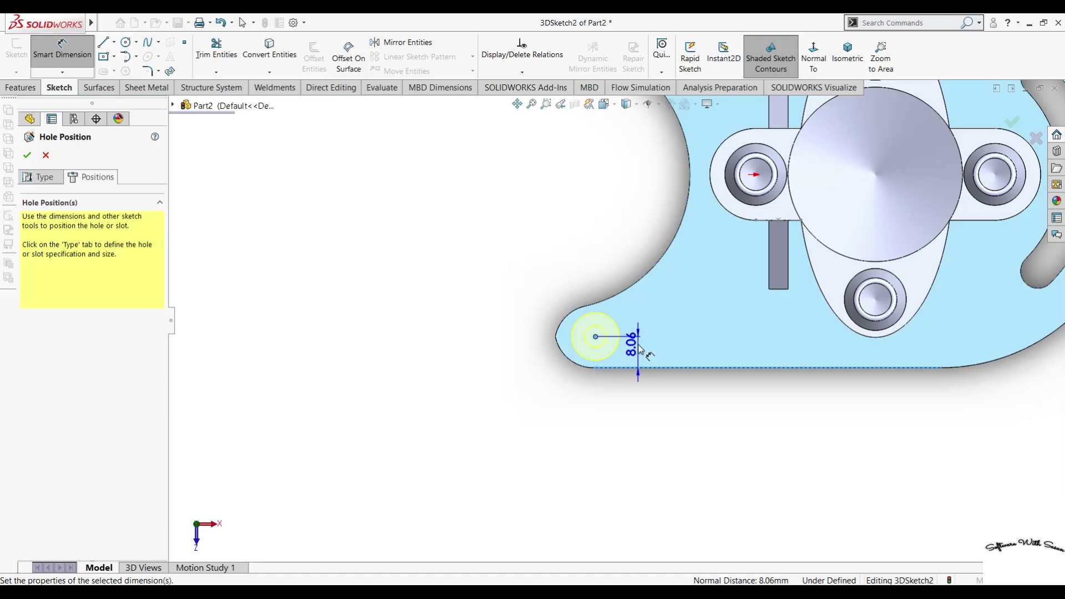
{"action": "left_click", "coordinate": [639, 348]}
{"action": "type", "text": "8"}
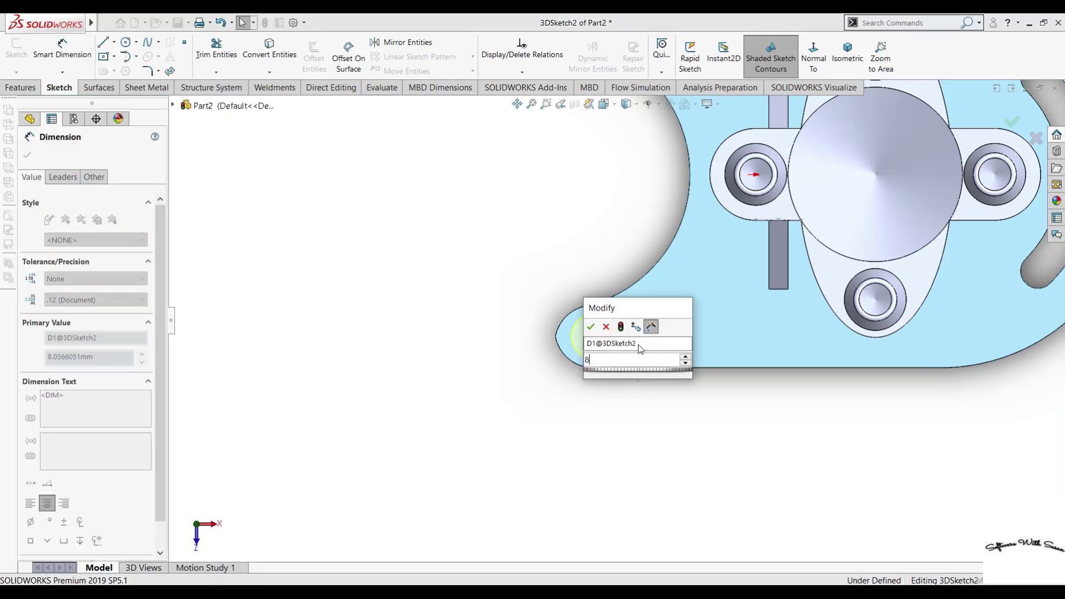
{"action": "key", "text": "Return"}
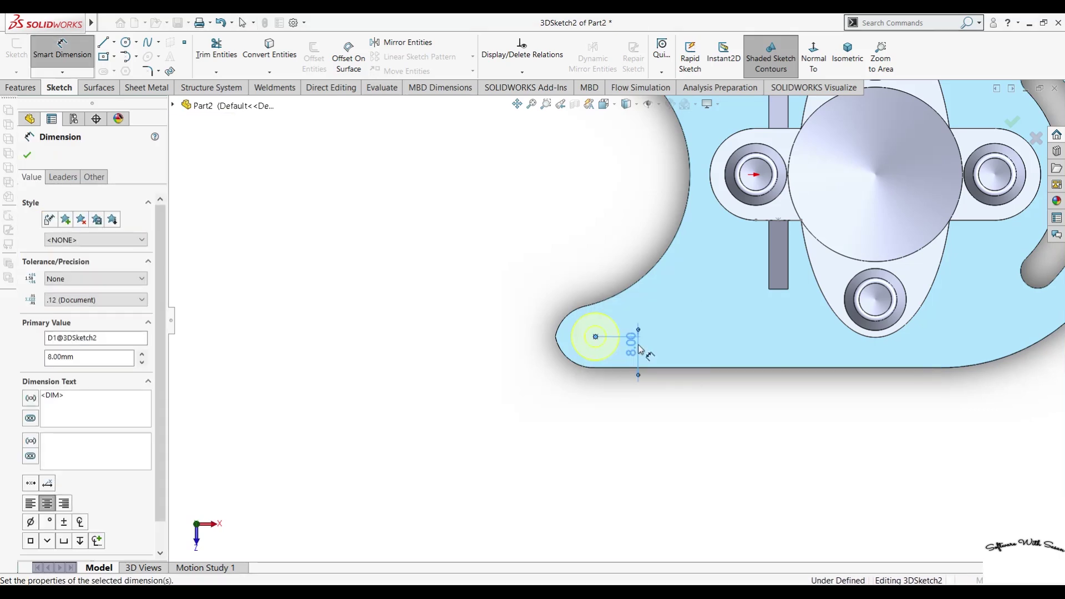
{"action": "scroll", "coordinate": [638, 345], "scroll_direction": "up", "scroll_amount": 5}
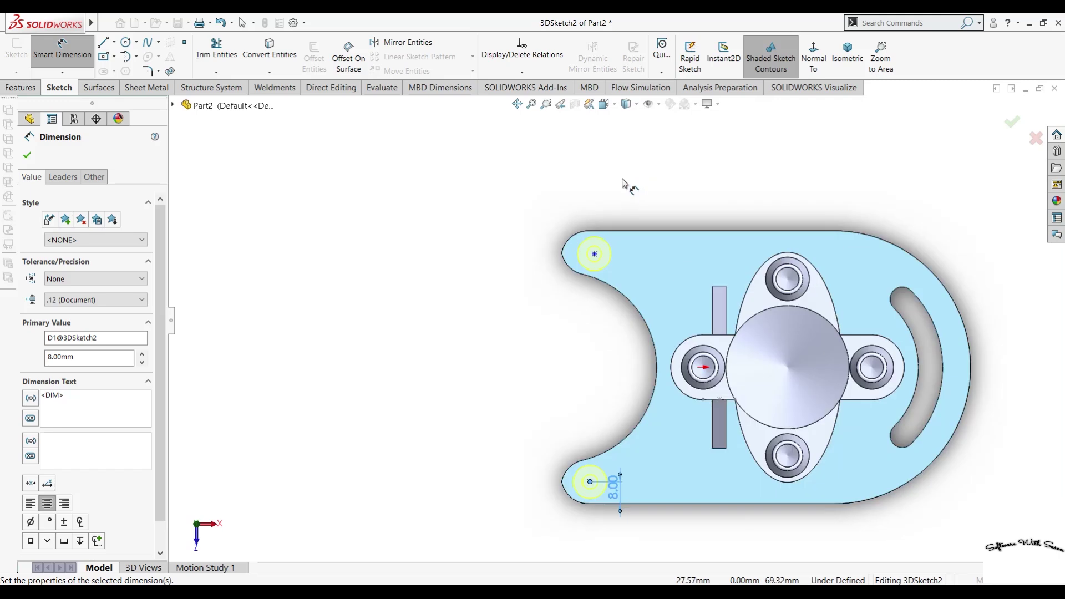
{"action": "scroll", "coordinate": [610, 211], "scroll_direction": "down", "scroll_amount": 3}
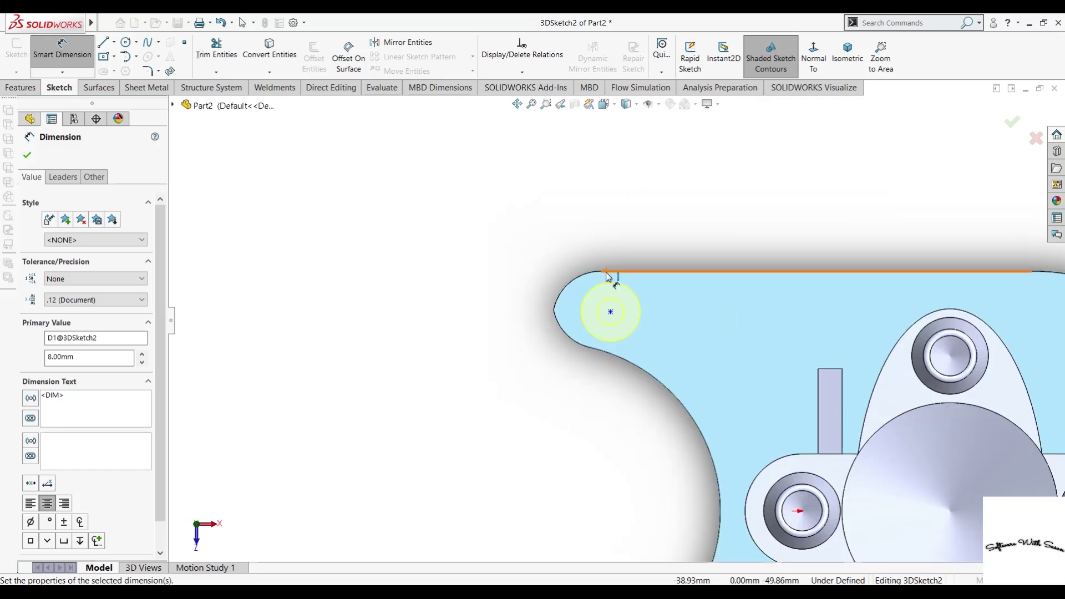
{"action": "left_click", "coordinate": [607, 272]}
{"action": "left_click", "coordinate": [610, 311]}
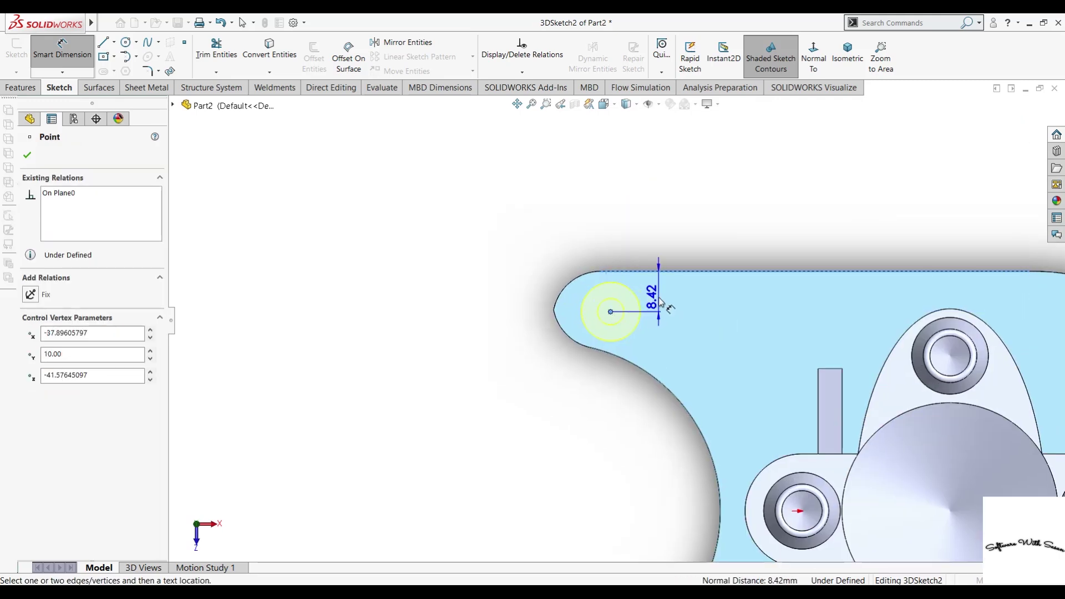
{"action": "left_click", "coordinate": [656, 296]}
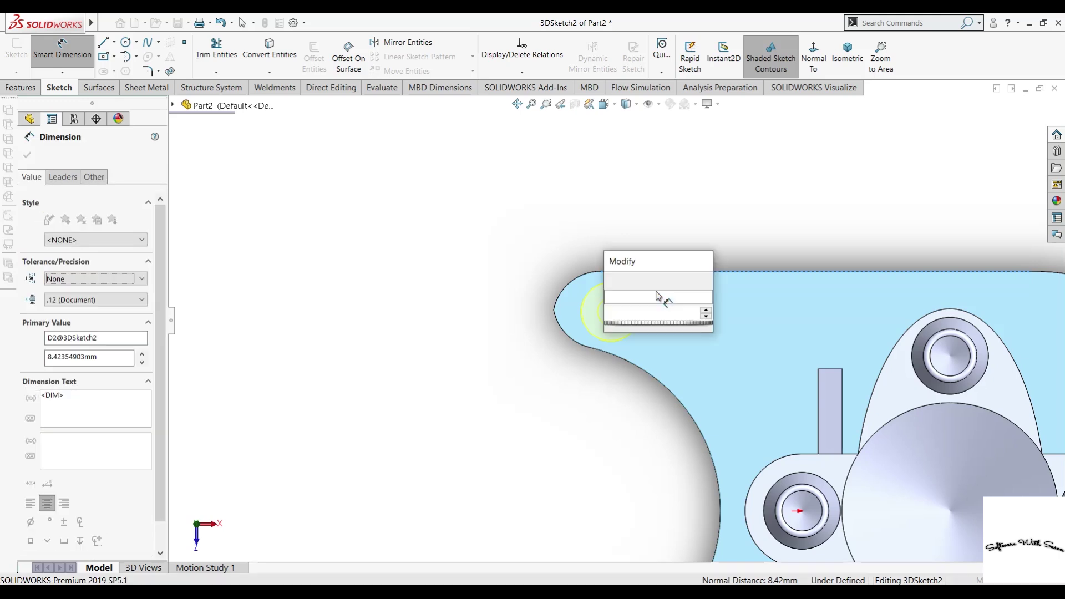
{"action": "type", "text": "8"}
{"action": "key", "text": "Return"}
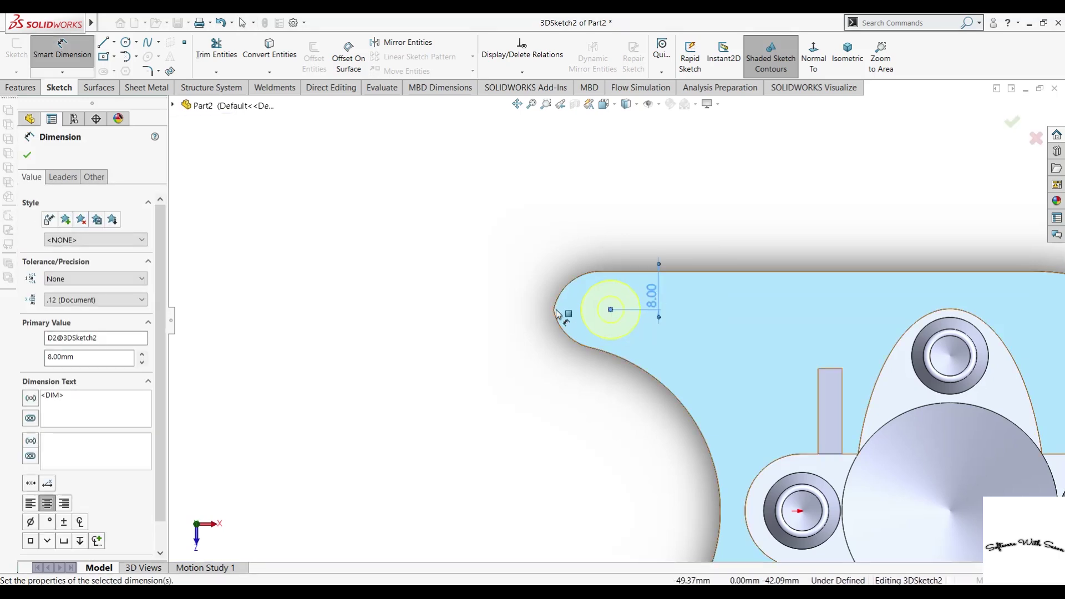
Dimension both hole points 12 mm horizontally from their ear tips
{"action": "left_click", "coordinate": [554, 311]}
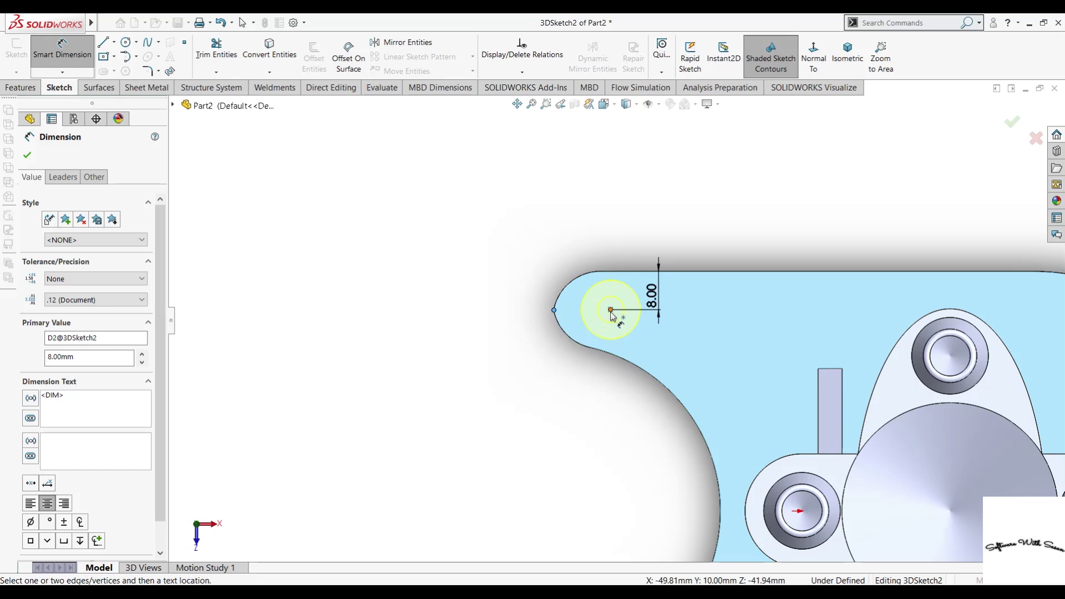
{"action": "left_click", "coordinate": [602, 287]}
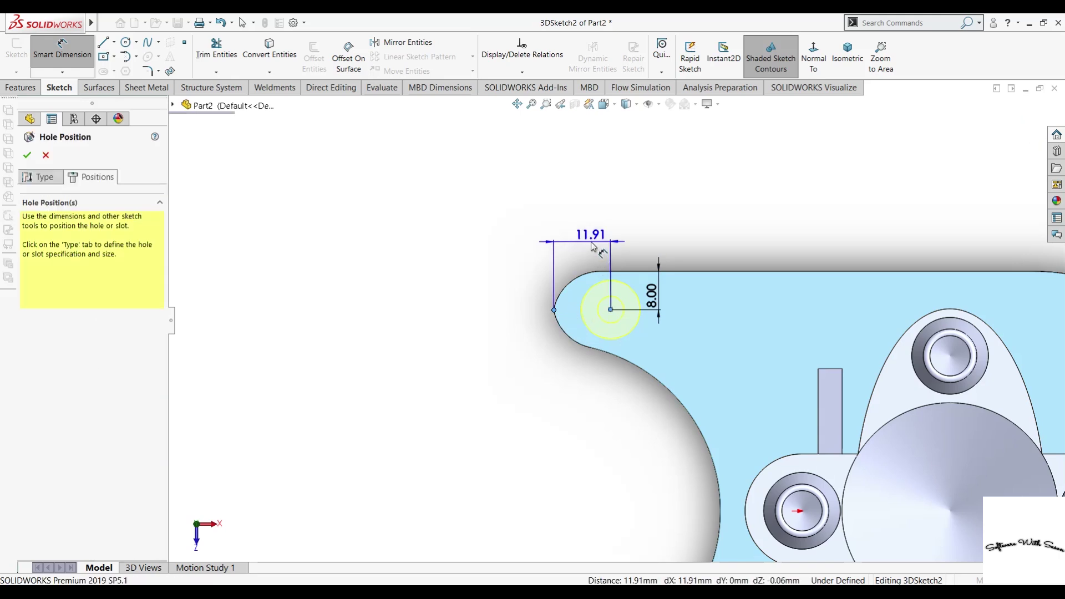
{"action": "left_click", "coordinate": [592, 247]}
{"action": "type", "text": "12"}
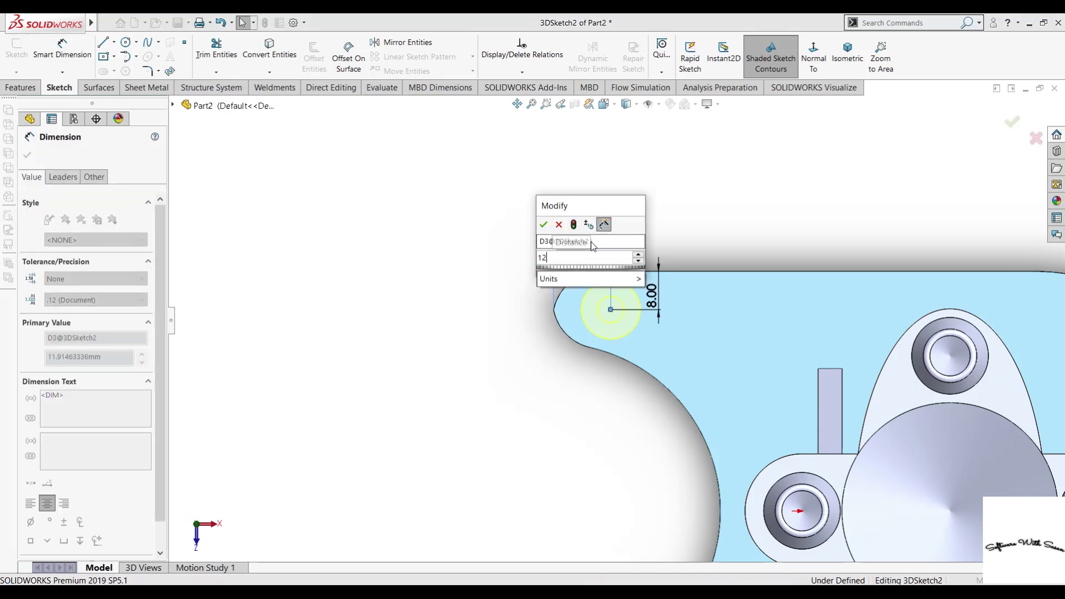
{"action": "key", "text": "Return"}
{"action": "scroll", "coordinate": [644, 316], "scroll_direction": "up", "scroll_amount": 2}
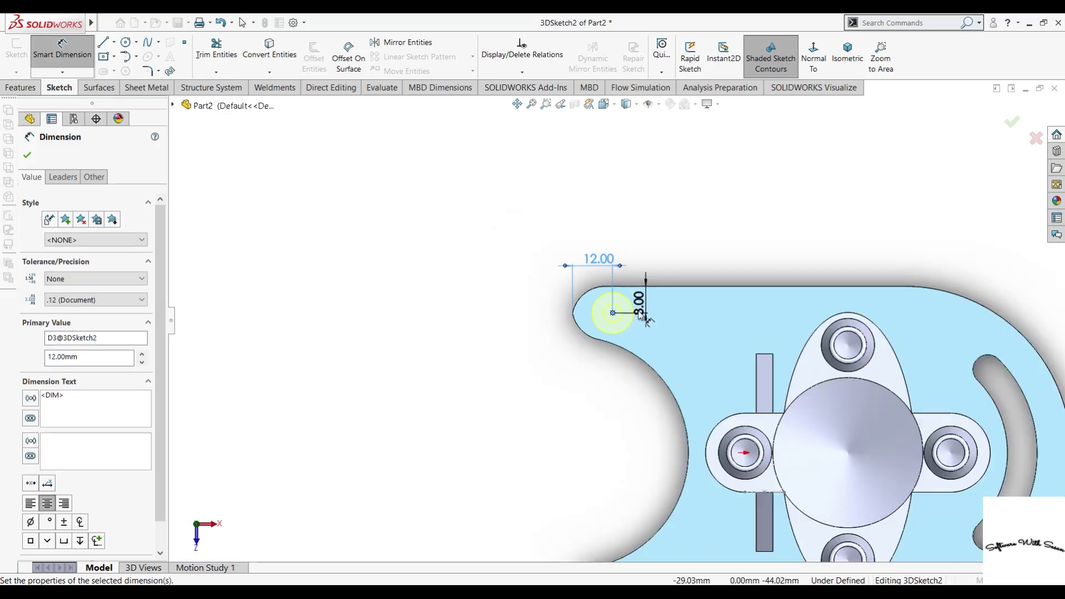
{"action": "scroll", "coordinate": [657, 371], "scroll_direction": "up", "scroll_amount": 3}
{"action": "scroll", "coordinate": [622, 411], "scroll_direction": "down", "scroll_amount": 5}
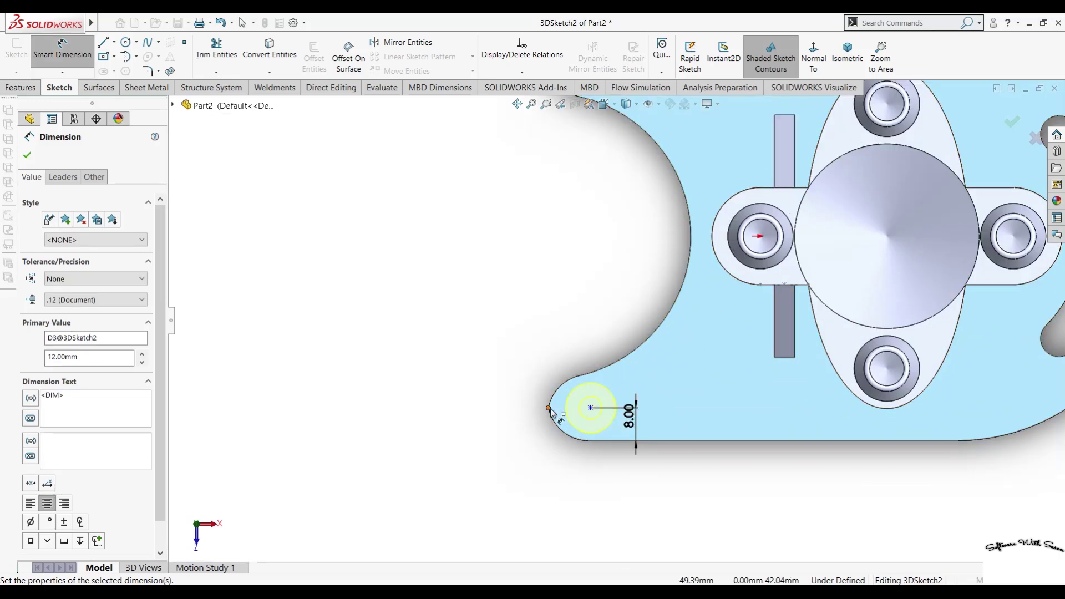
{"action": "left_click", "coordinate": [590, 409]}
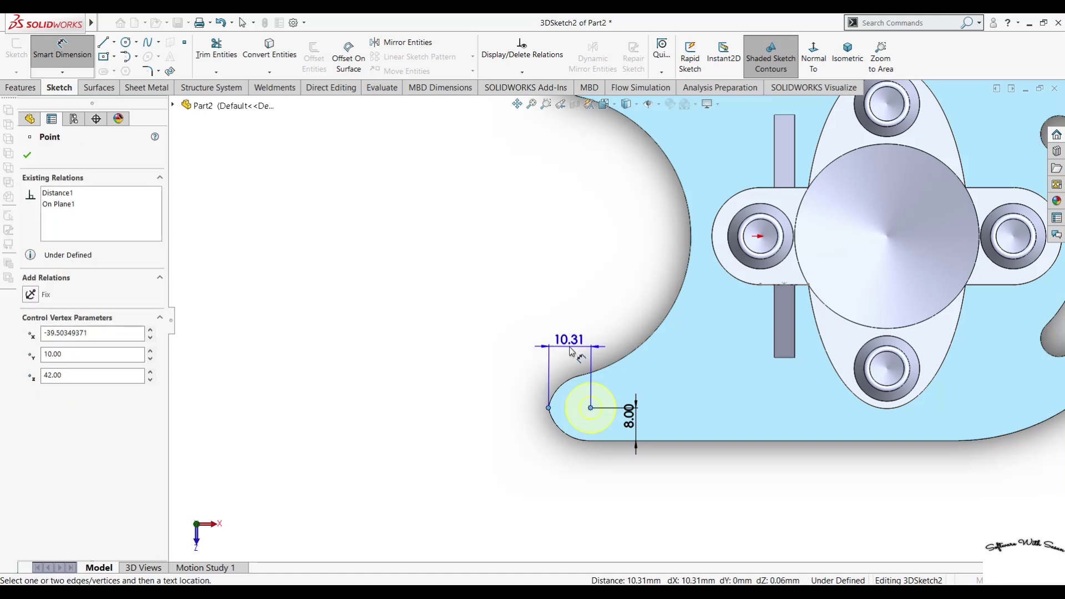
{"action": "left_click", "coordinate": [569, 347]}
{"action": "left_click", "coordinate": [570, 349]}
{"action": "type", "text": "12"}
{"action": "key", "text": "Return"}
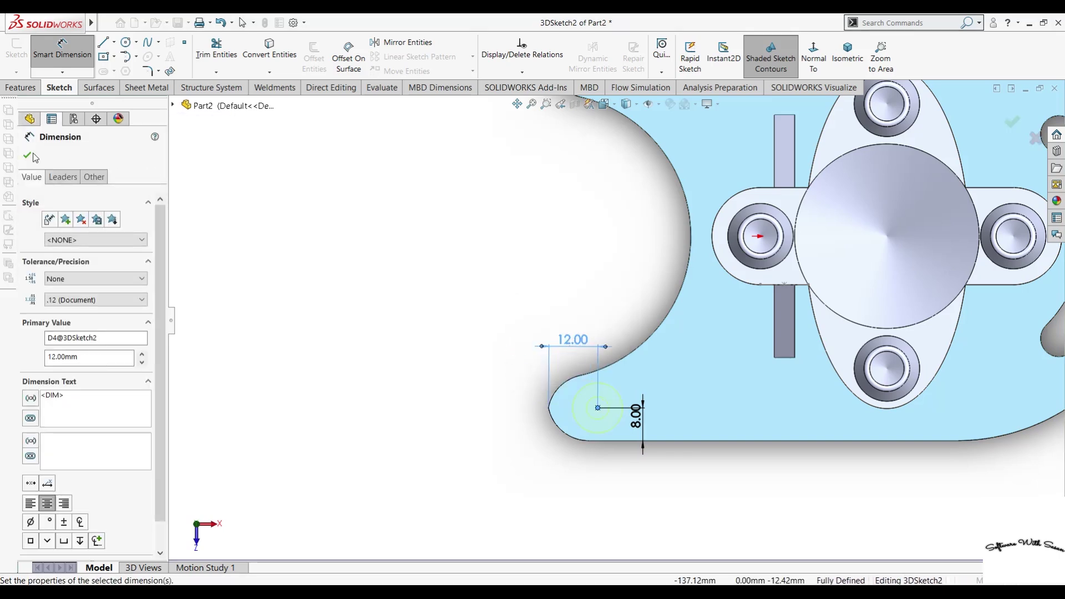
{"action": "left_click", "coordinate": [27, 155]}
Accept the hole positions to cut the M5 counterbored holes through both left ears
{"action": "left_click", "coordinate": [27, 155]}
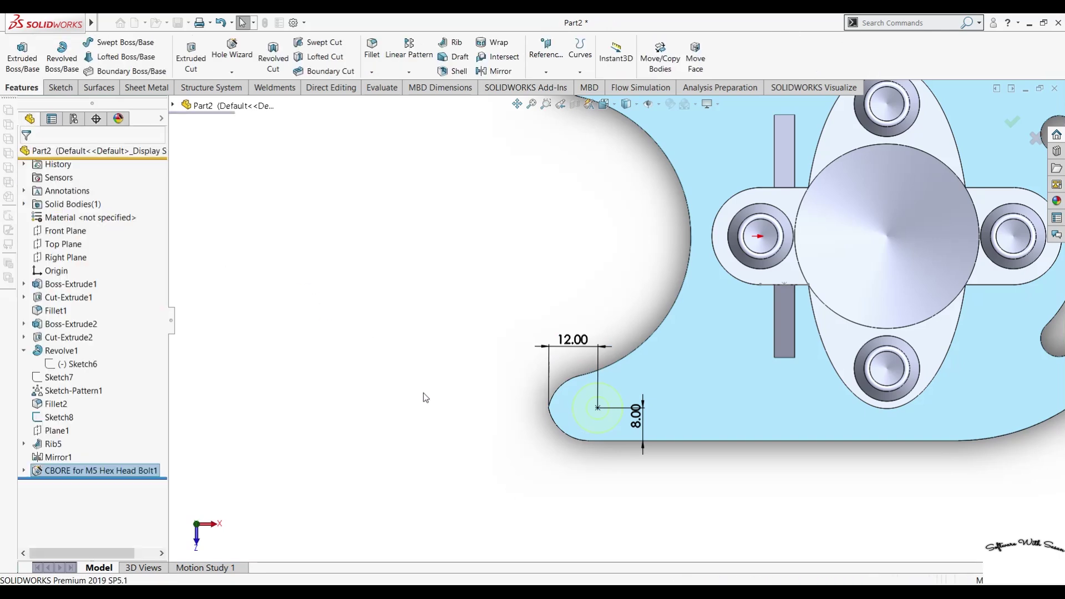
{"action": "middle_click_drag", "start_coordinate": [455, 450], "coordinate": [427, 318]}
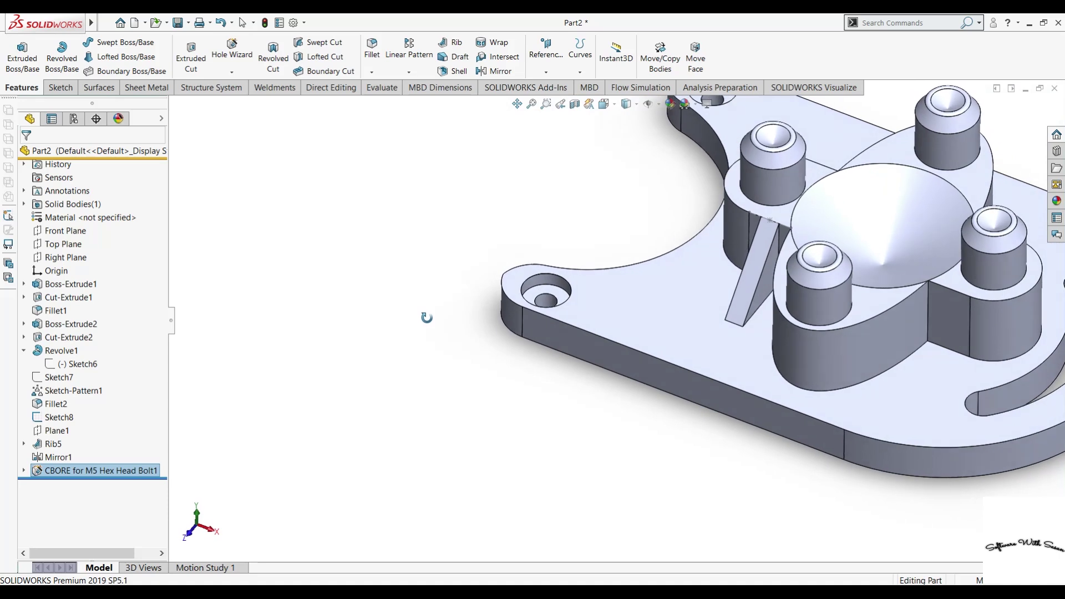
{"action": "scroll", "coordinate": [430, 320], "scroll_direction": "up", "scroll_amount": 5}
{"action": "mouse_move", "coordinate": [566, 424]}
{"action": "middle_mouse_down"}
{"action": "mouse_move", "coordinate": [541, 348]}
{"action": "mouse_move", "coordinate": [530, 411]}
{"action": "mouse_move", "coordinate": [547, 387]}
{"action": "mouse_move", "coordinate": [711, 424]}
{"action": "mouse_move", "coordinate": [723, 506]}
{"action": "mouse_move", "coordinate": [649, 421]}
{"action": "mouse_move", "coordinate": [647, 507]}
{"action": "middle_mouse_up"}
Orbit and zoom the model to inspect the finished counterbored holes
{"action": "middle_click_drag", "start_coordinate": [785, 338], "coordinate": [741, 309]}
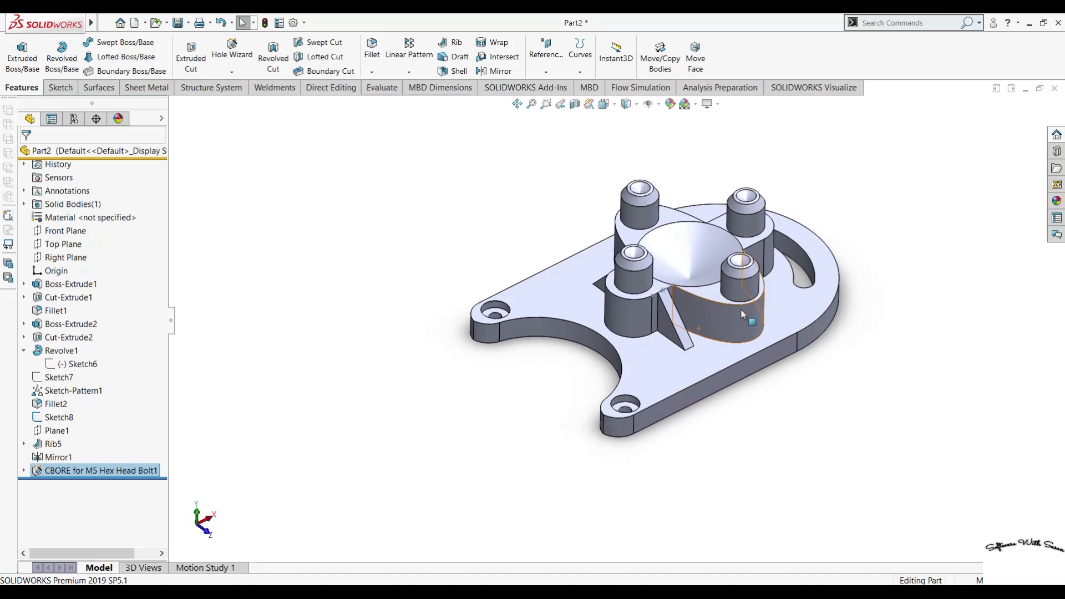
{"action": "scroll", "coordinate": [610, 291], "scroll_direction": "down", "scroll_amount": 5}
{"action": "scroll", "coordinate": [609, 291], "scroll_direction": "down", "scroll_amount": 2}
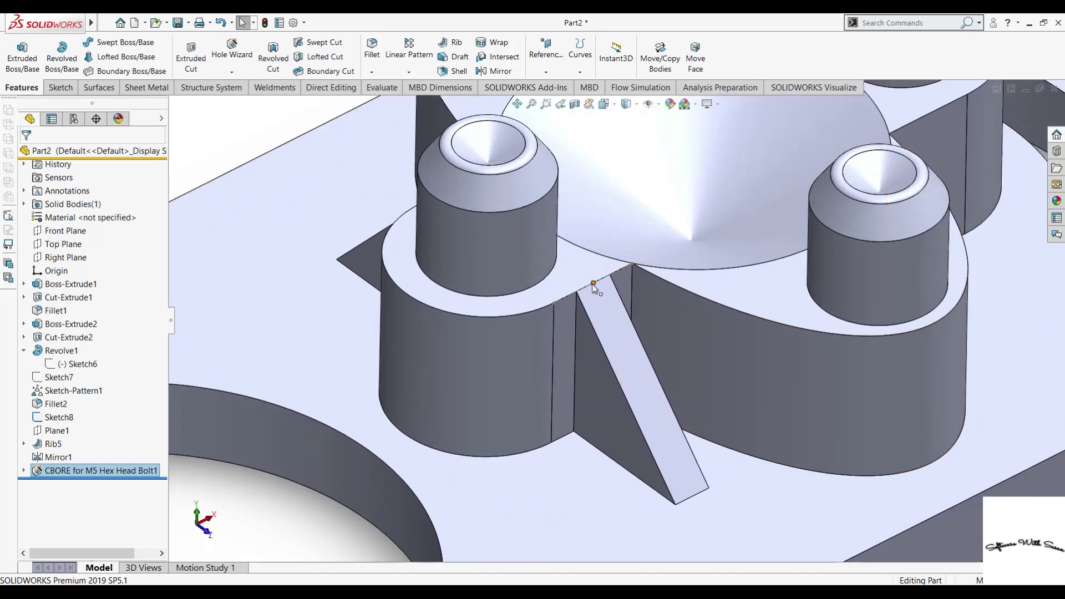
{"action": "left_click", "coordinate": [592, 284]}
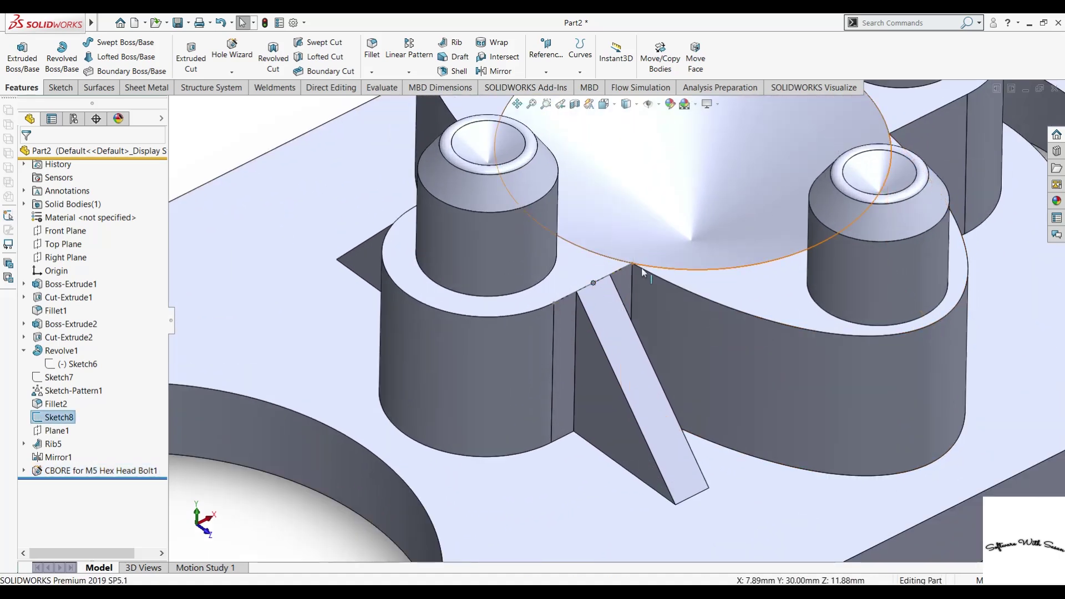
{"action": "scroll", "coordinate": [629, 347], "scroll_direction": "up", "scroll_amount": 2}
{"action": "scroll", "coordinate": [629, 348], "scroll_direction": "up", "scroll_amount": 3}
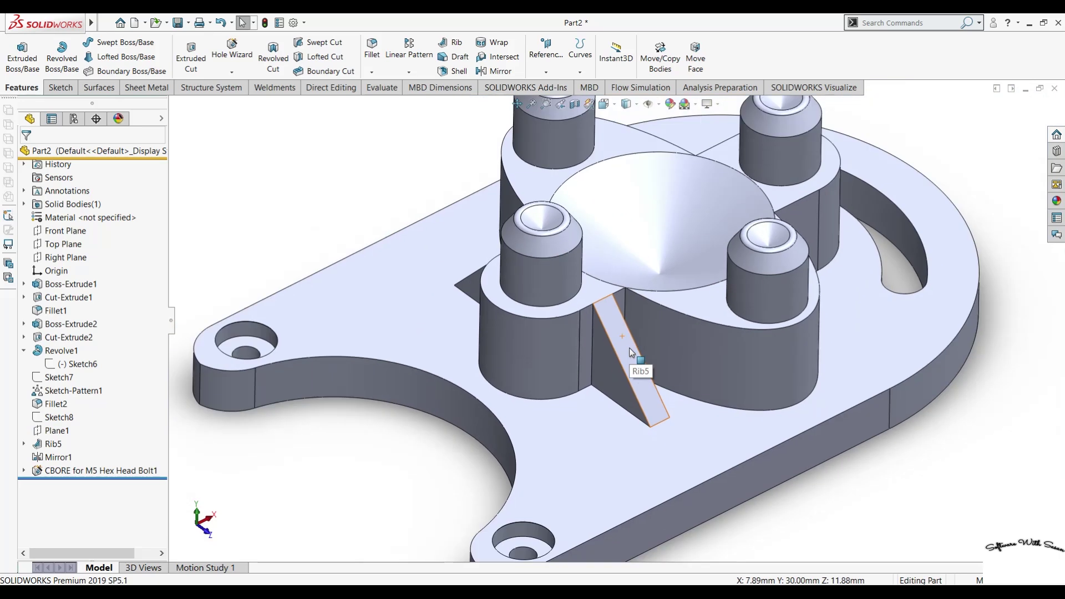
{"action": "scroll", "coordinate": [629, 348], "scroll_direction": "up", "scroll_amount": 3}
{"action": "scroll", "coordinate": [629, 348], "scroll_direction": "up", "scroll_amount": 2}
{"action": "mouse_move", "coordinate": [826, 438]}
{"action": "middle_mouse_down"}
{"action": "mouse_move", "coordinate": [855, 393]}
{"action": "mouse_move", "coordinate": [787, 355]}
{"action": "middle_mouse_up"}
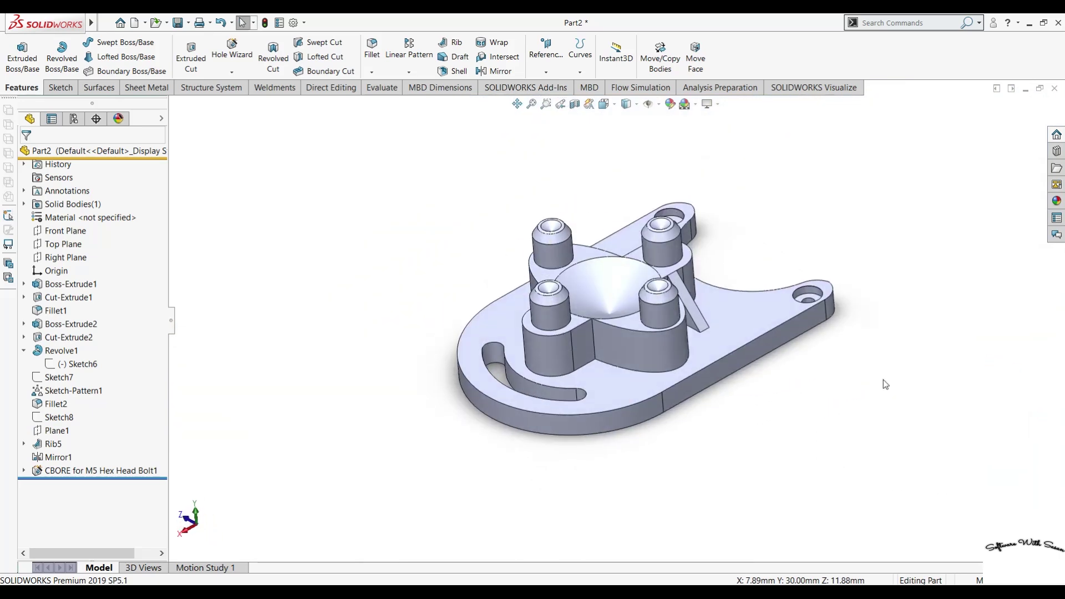